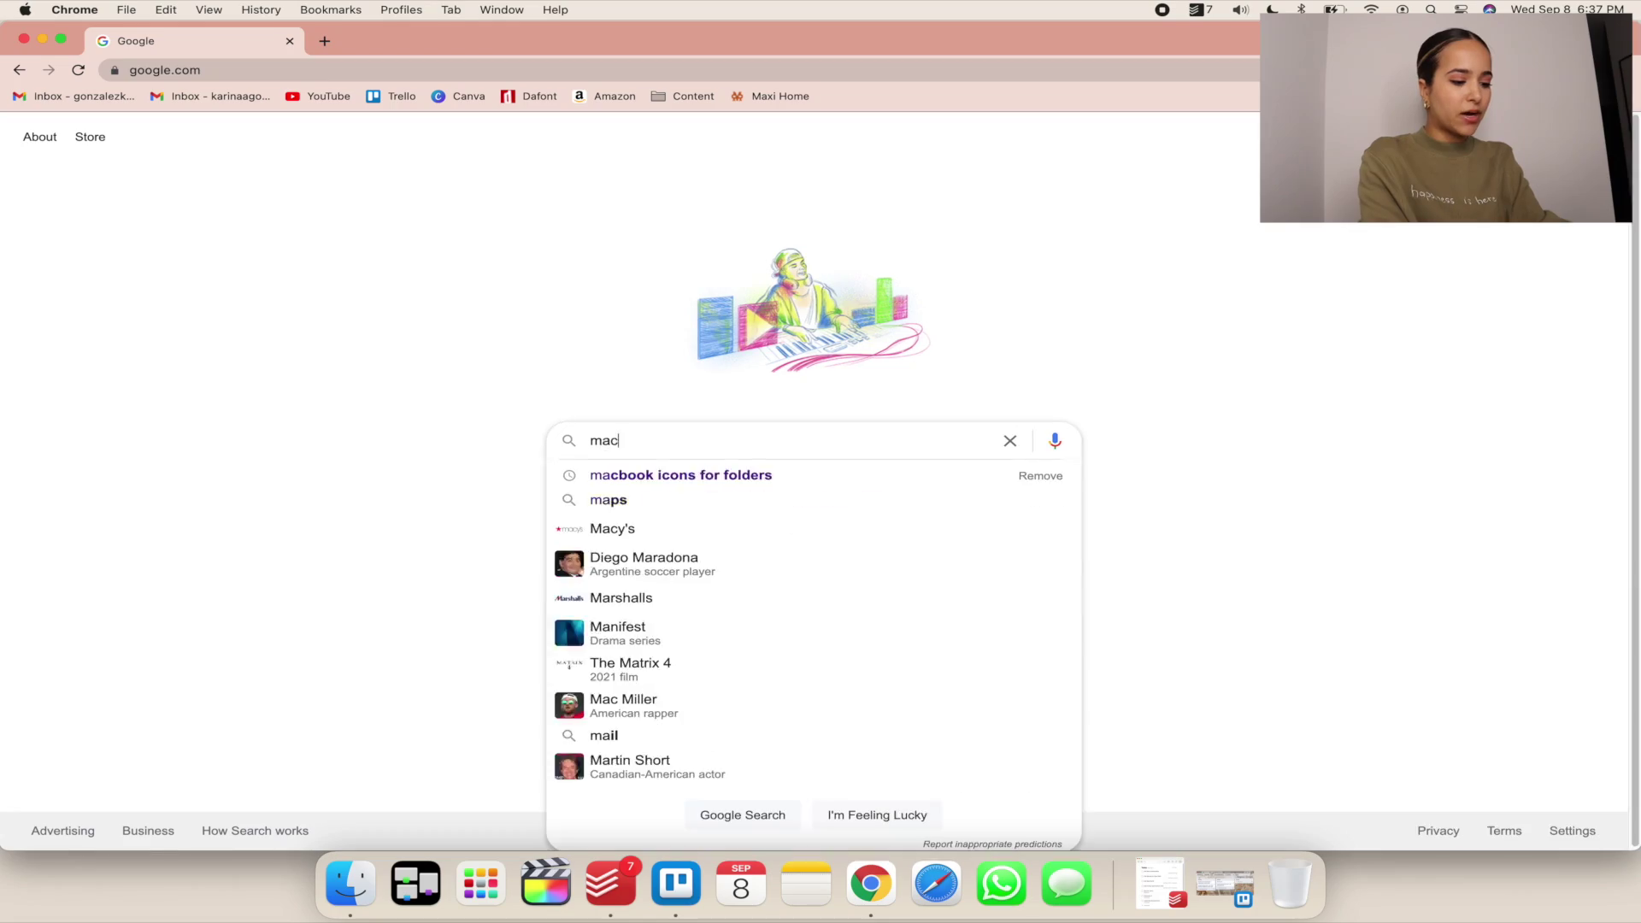
Step: Search Google for "macbook wallpapers"
{"action": "type", "text": "b"}
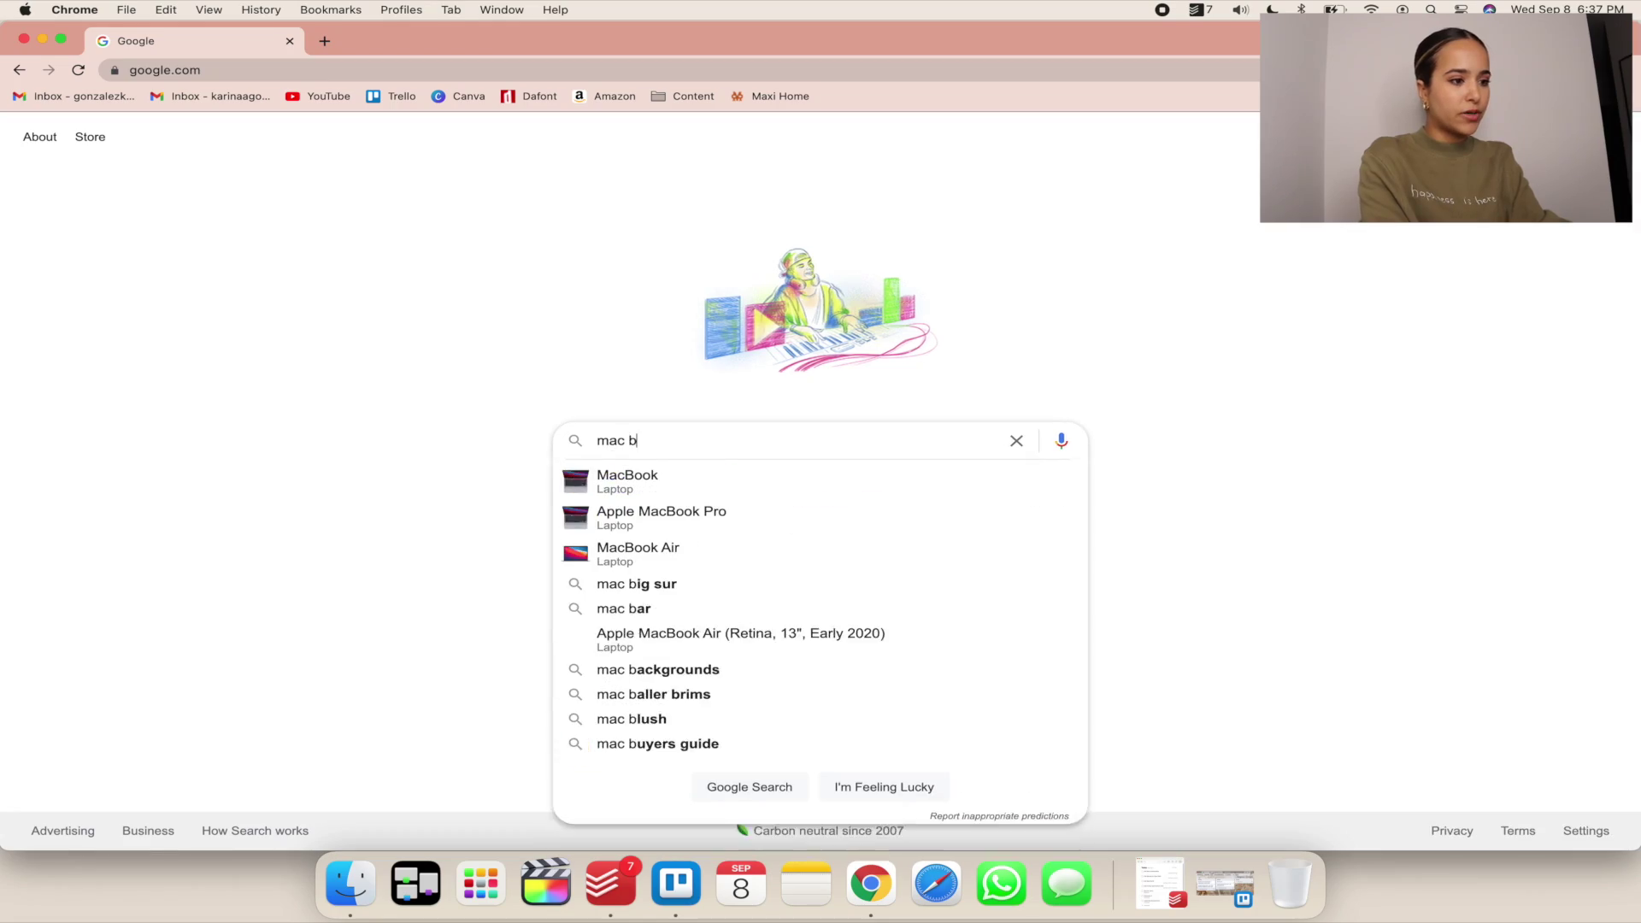
{"action": "type", "text": "ook wallpers"}
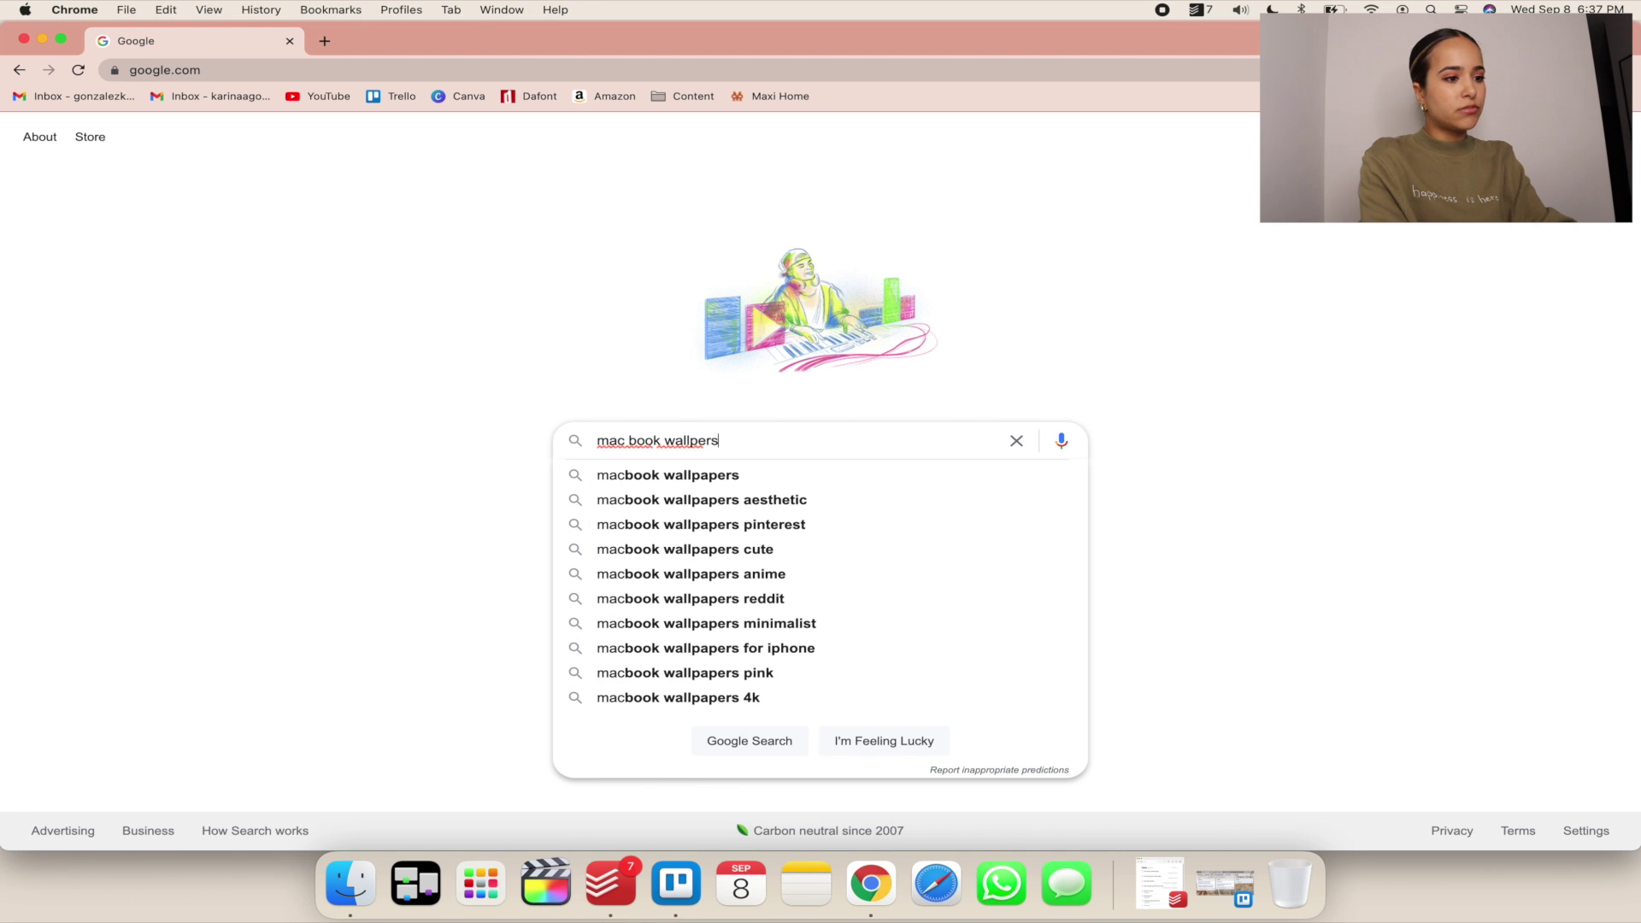
{"action": "key", "text": "Return"}
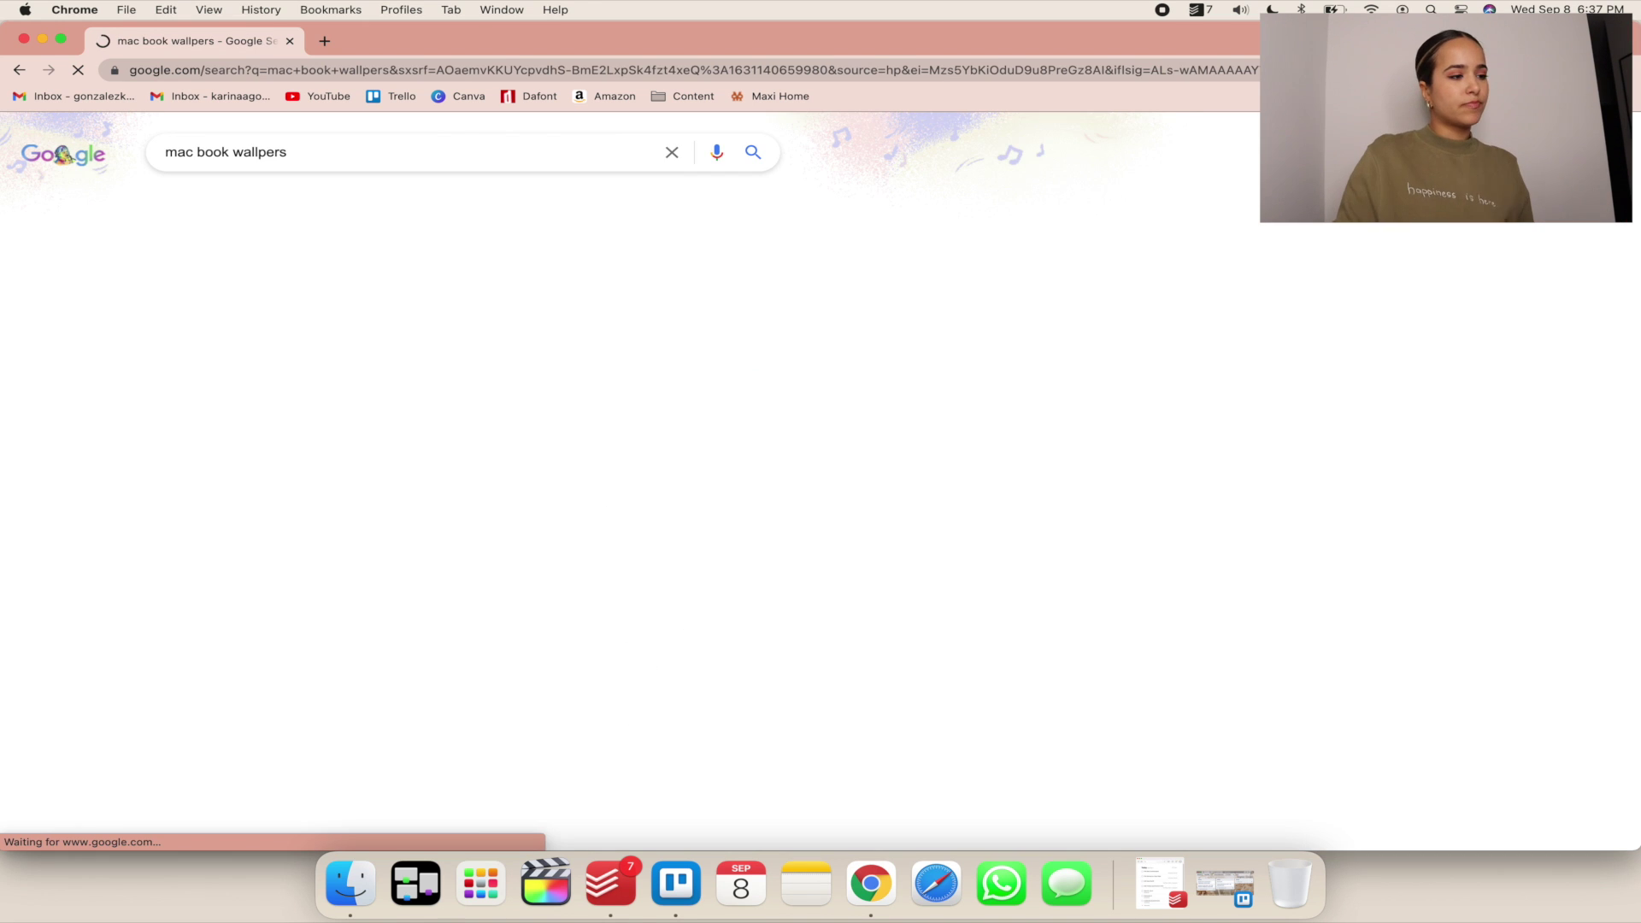
{"action": "left_click", "coordinate": [426, 275]}
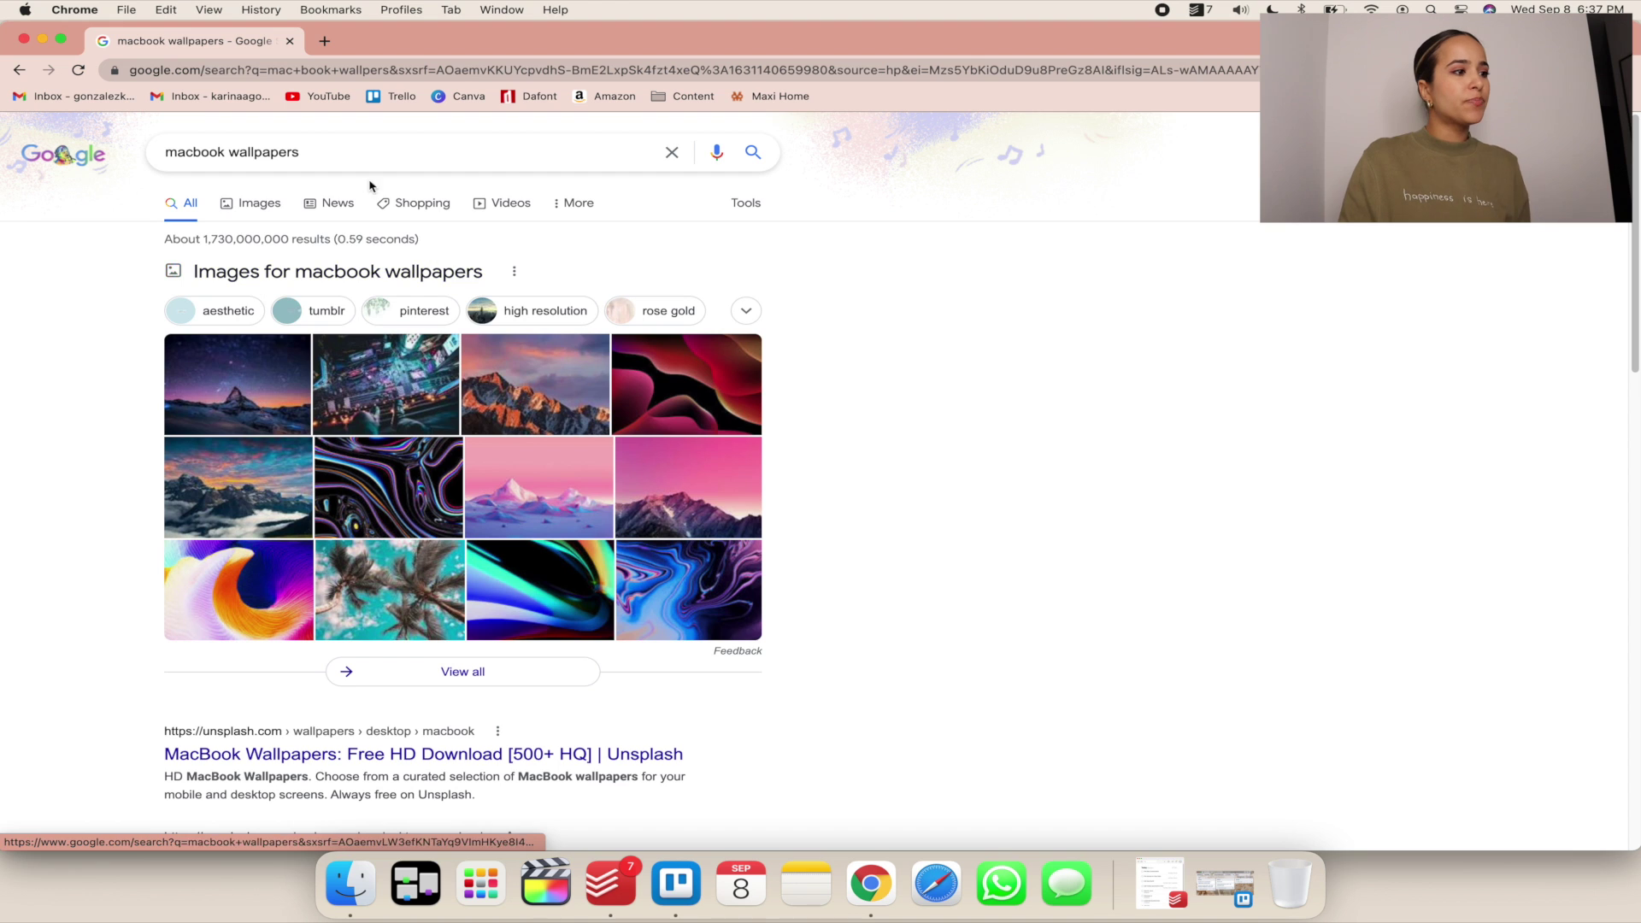
Step: Refine the search to "macbook wallpapers aesthetic" and show the image results
{"action": "left_click", "coordinate": [366, 153]}
{"action": "type", "text": "ae"}
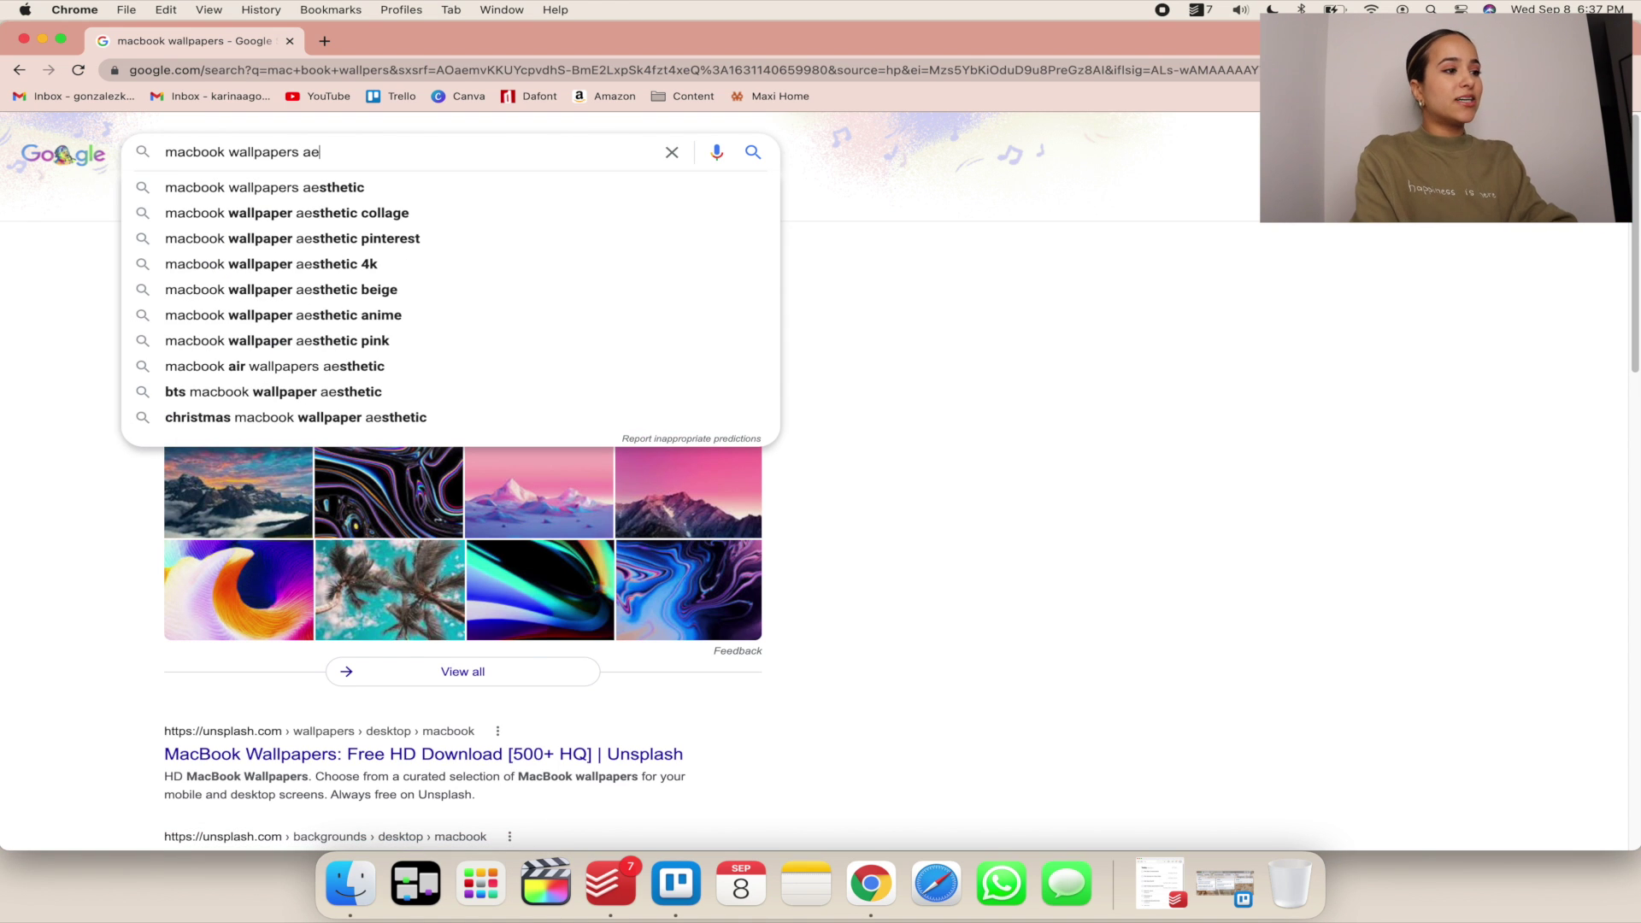
{"action": "left_click", "coordinate": [299, 187]}
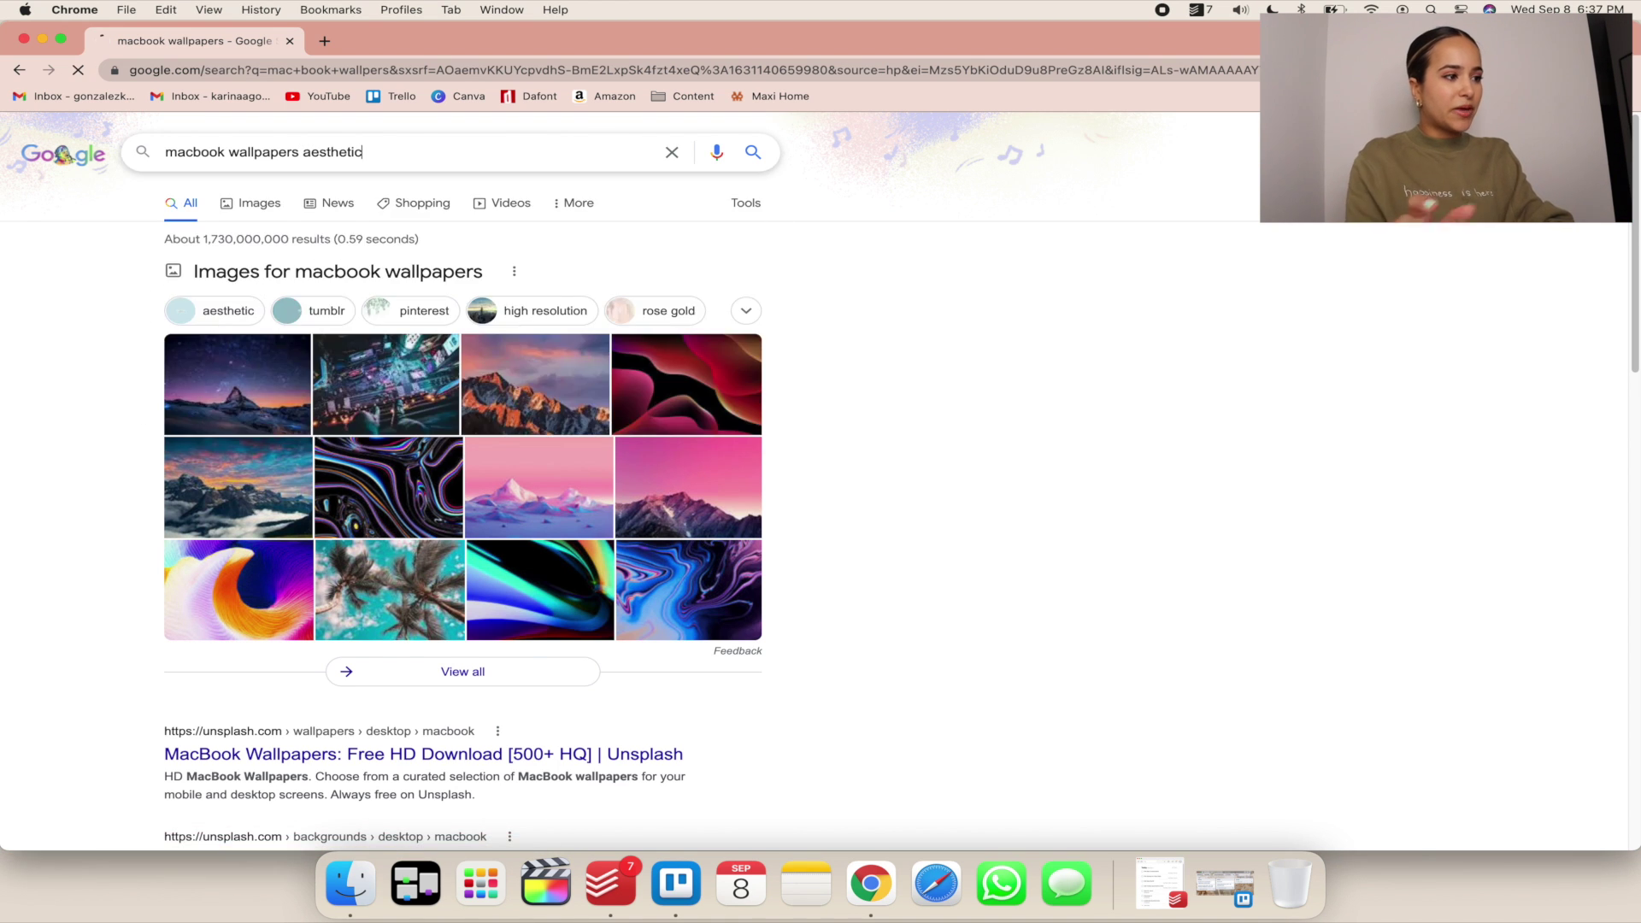
{"action": "left_click", "coordinate": [264, 212]}
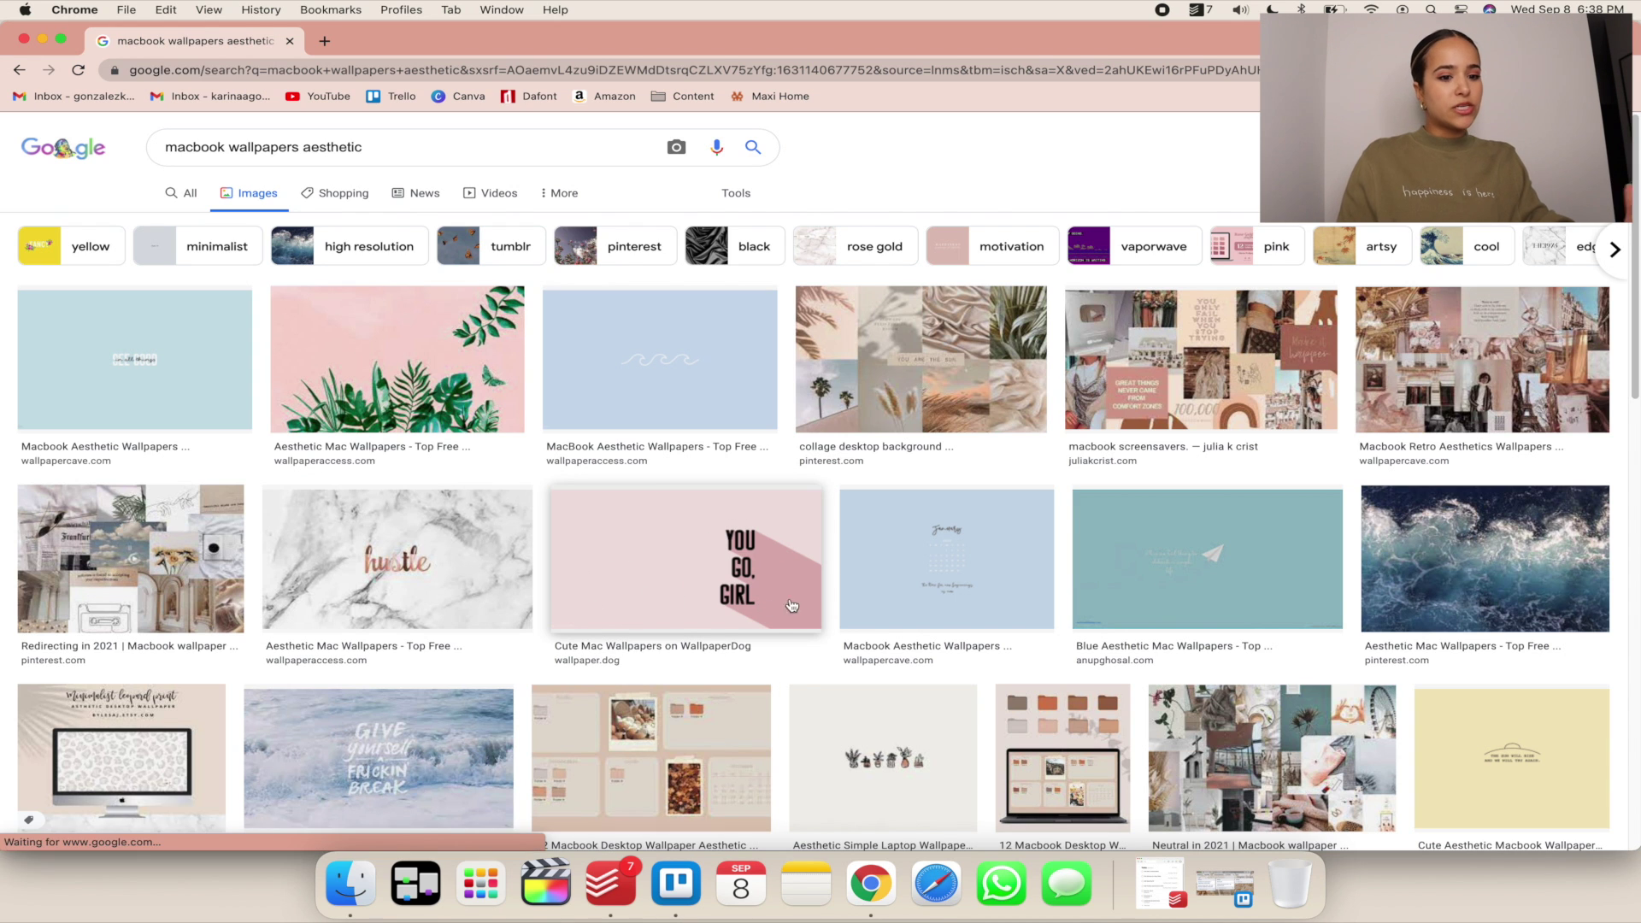
Step: Save the pink "You Go, Girl" wallpaper image to the Desktop under the name YouGoGirl
{"action": "left_click", "coordinate": [706, 554]}
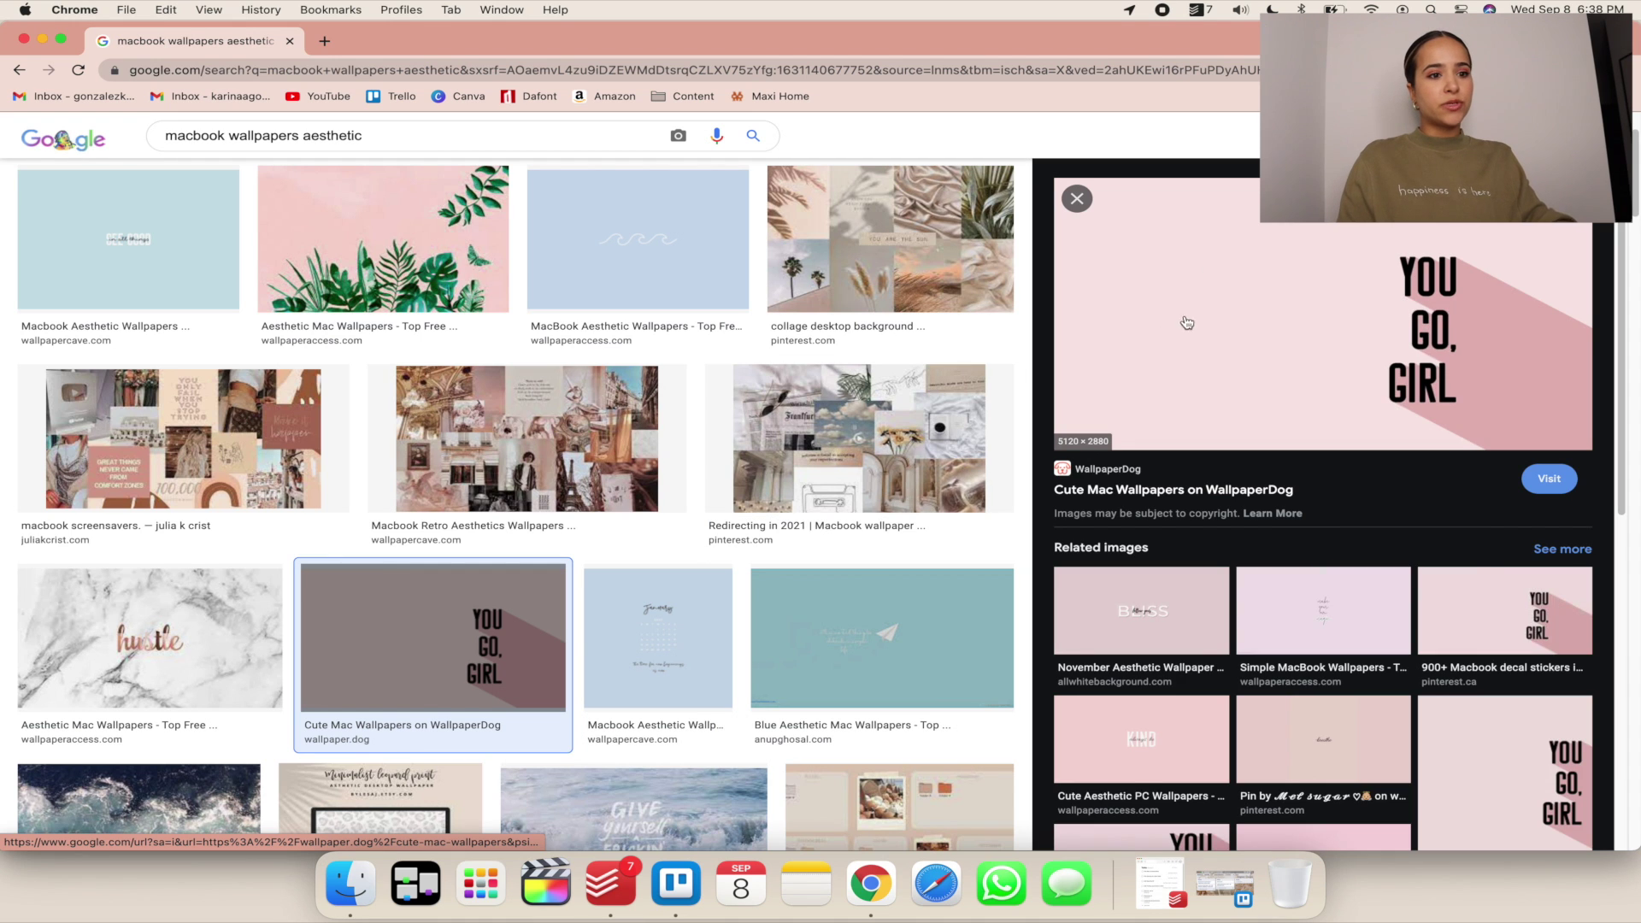
{"action": "right_click", "coordinate": [1287, 310]}
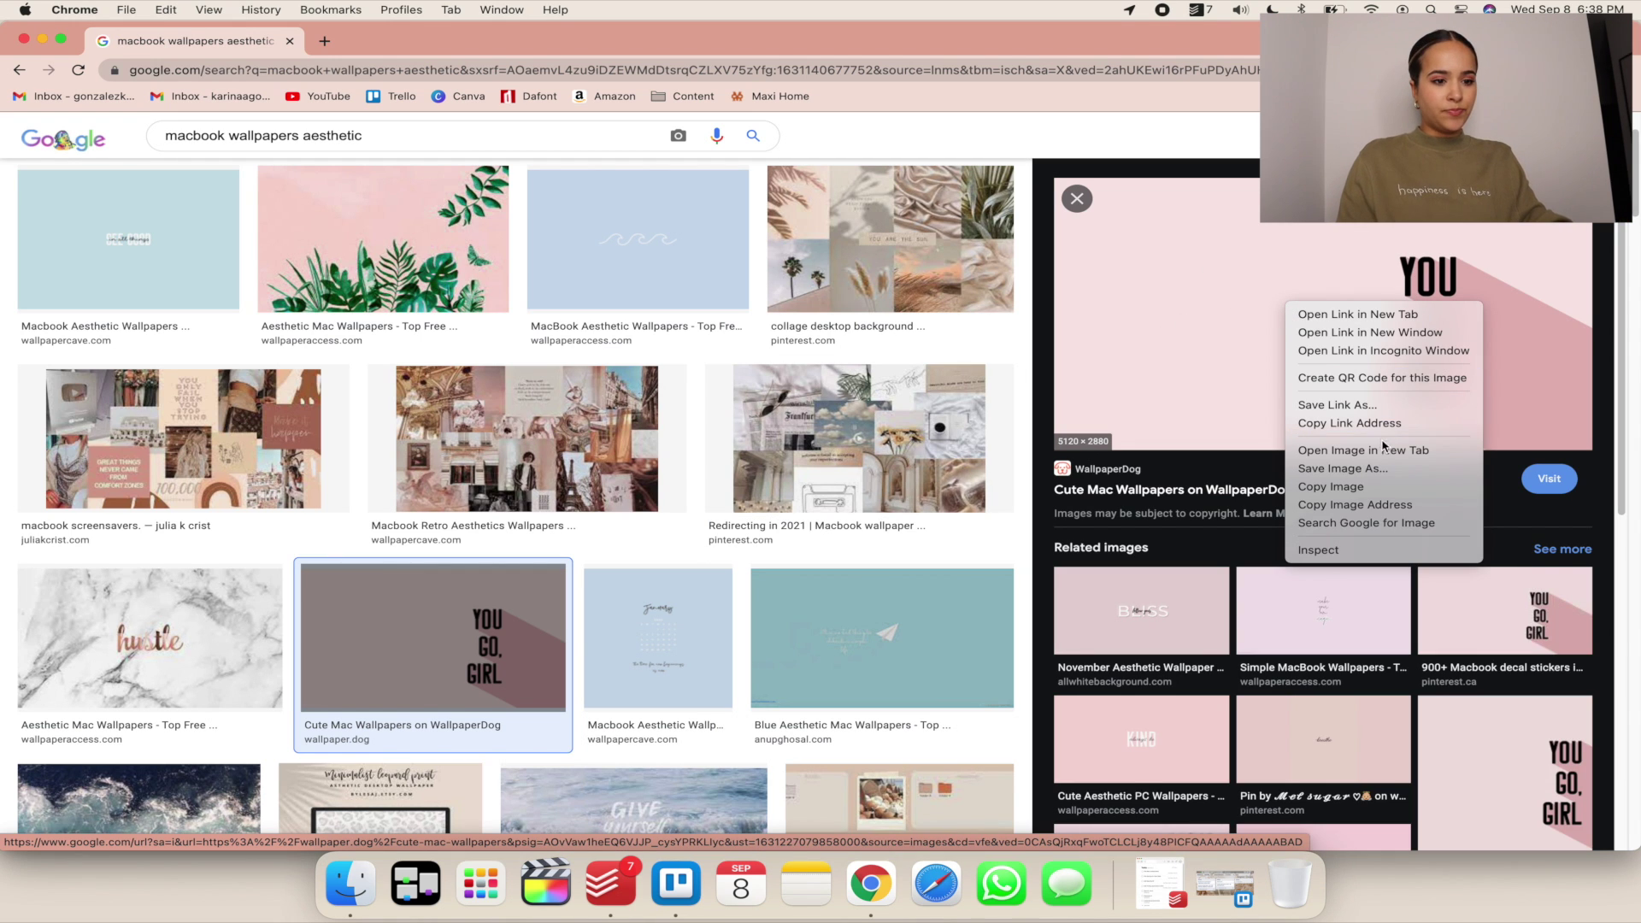
{"action": "left_click", "coordinate": [1383, 469]}
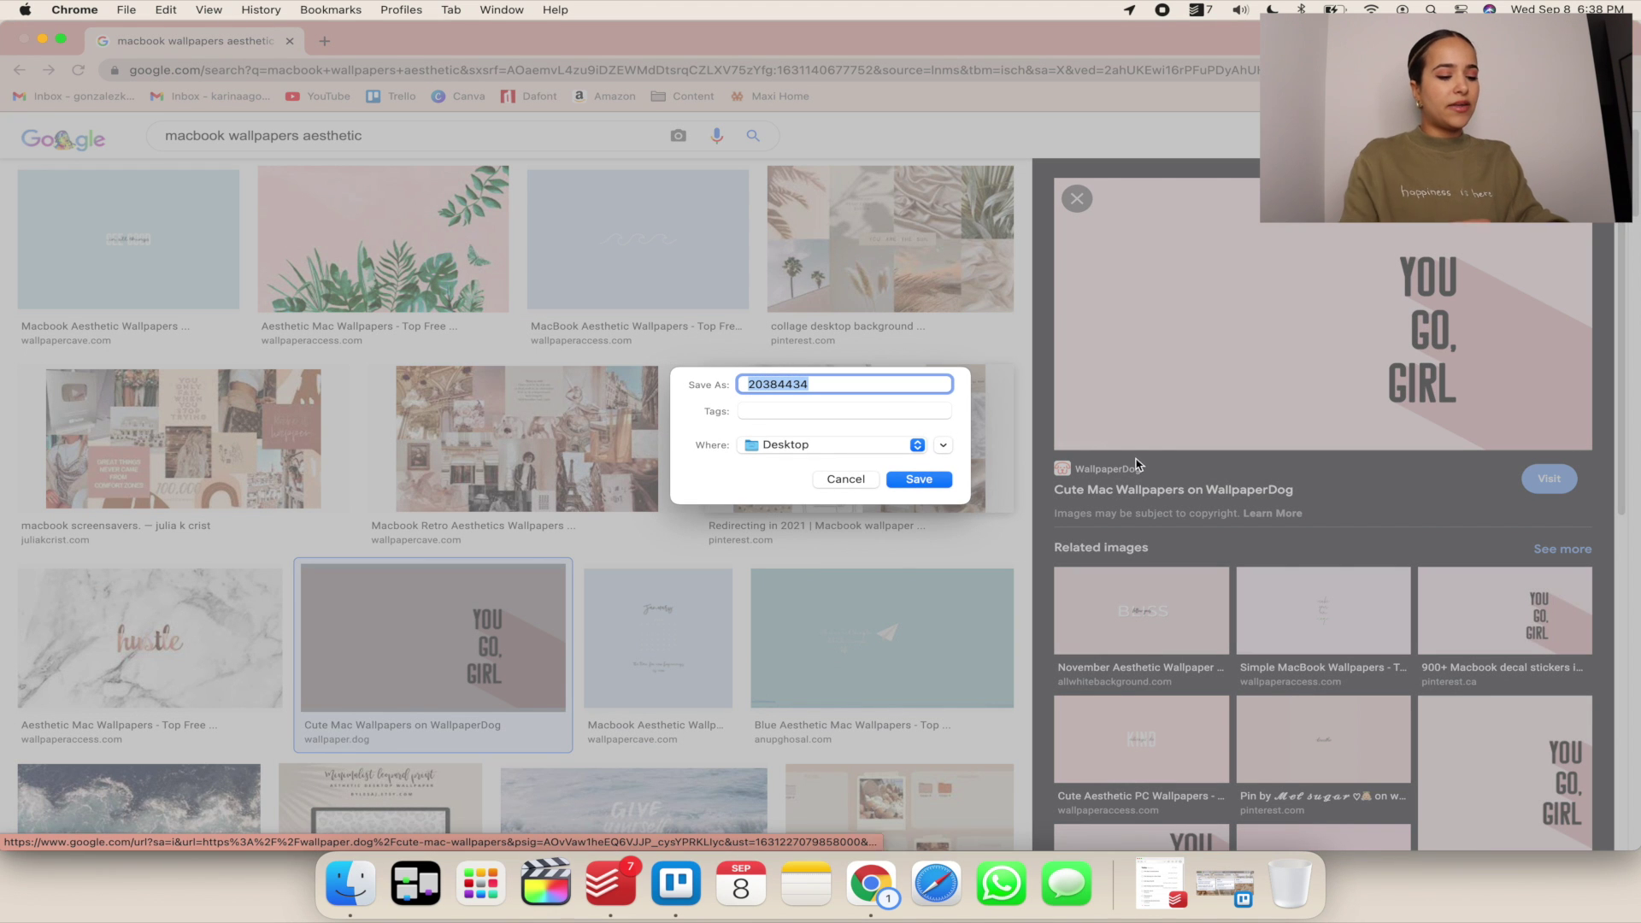
{"action": "type", "text": "YouGoGirl"}
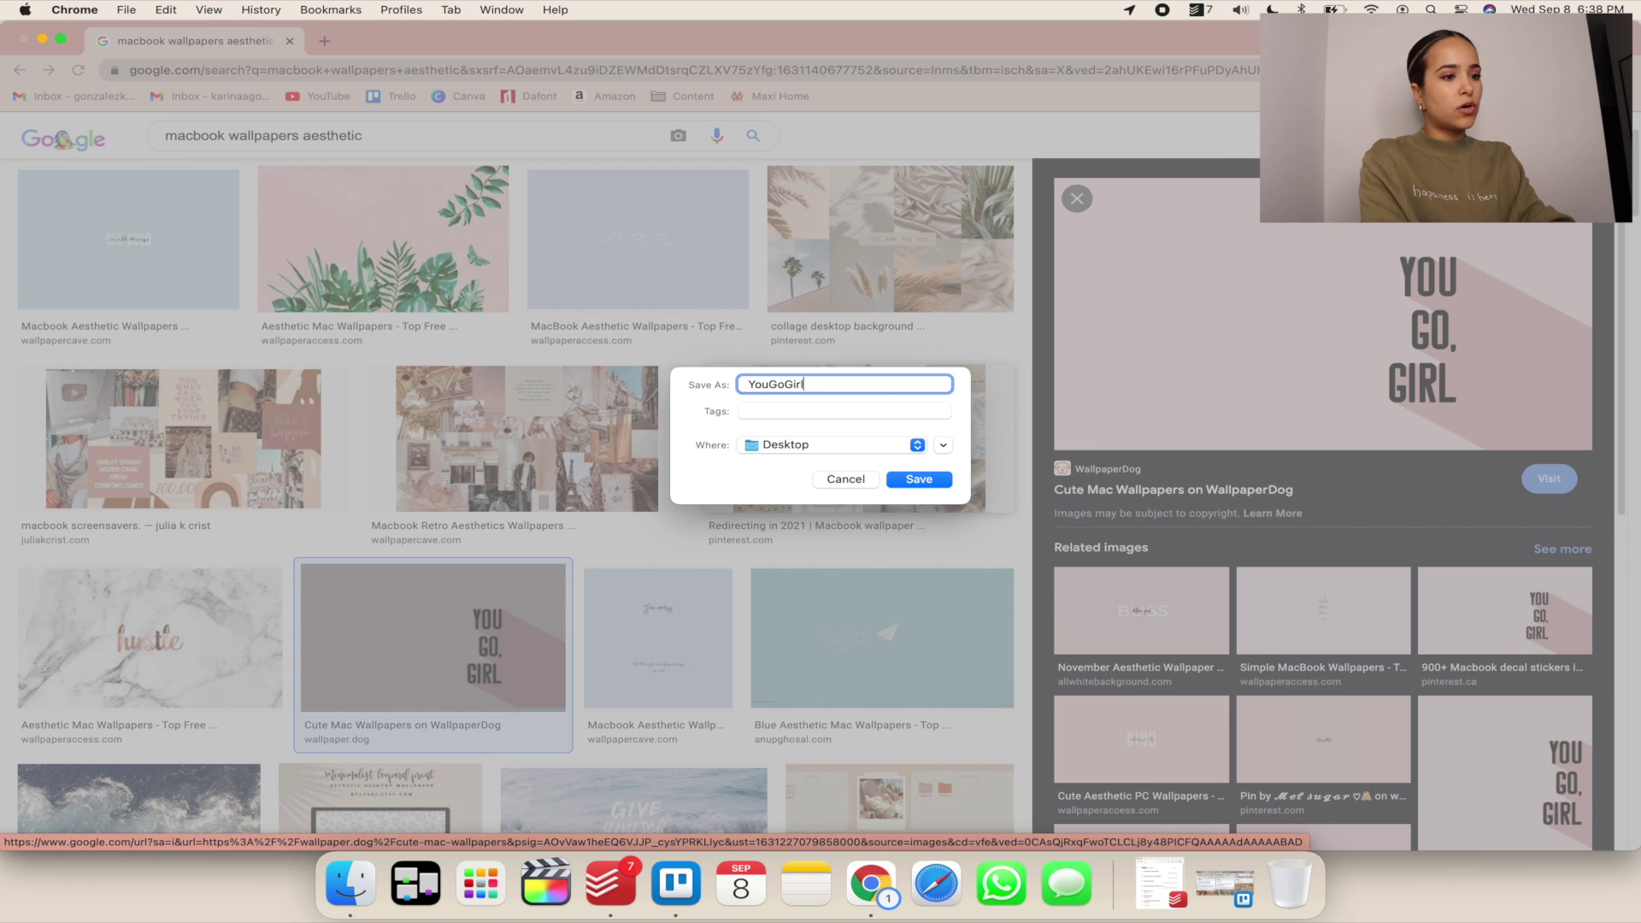
{"action": "key", "text": "BackSpace"}
{"action": "key", "text": "BackSpace"}
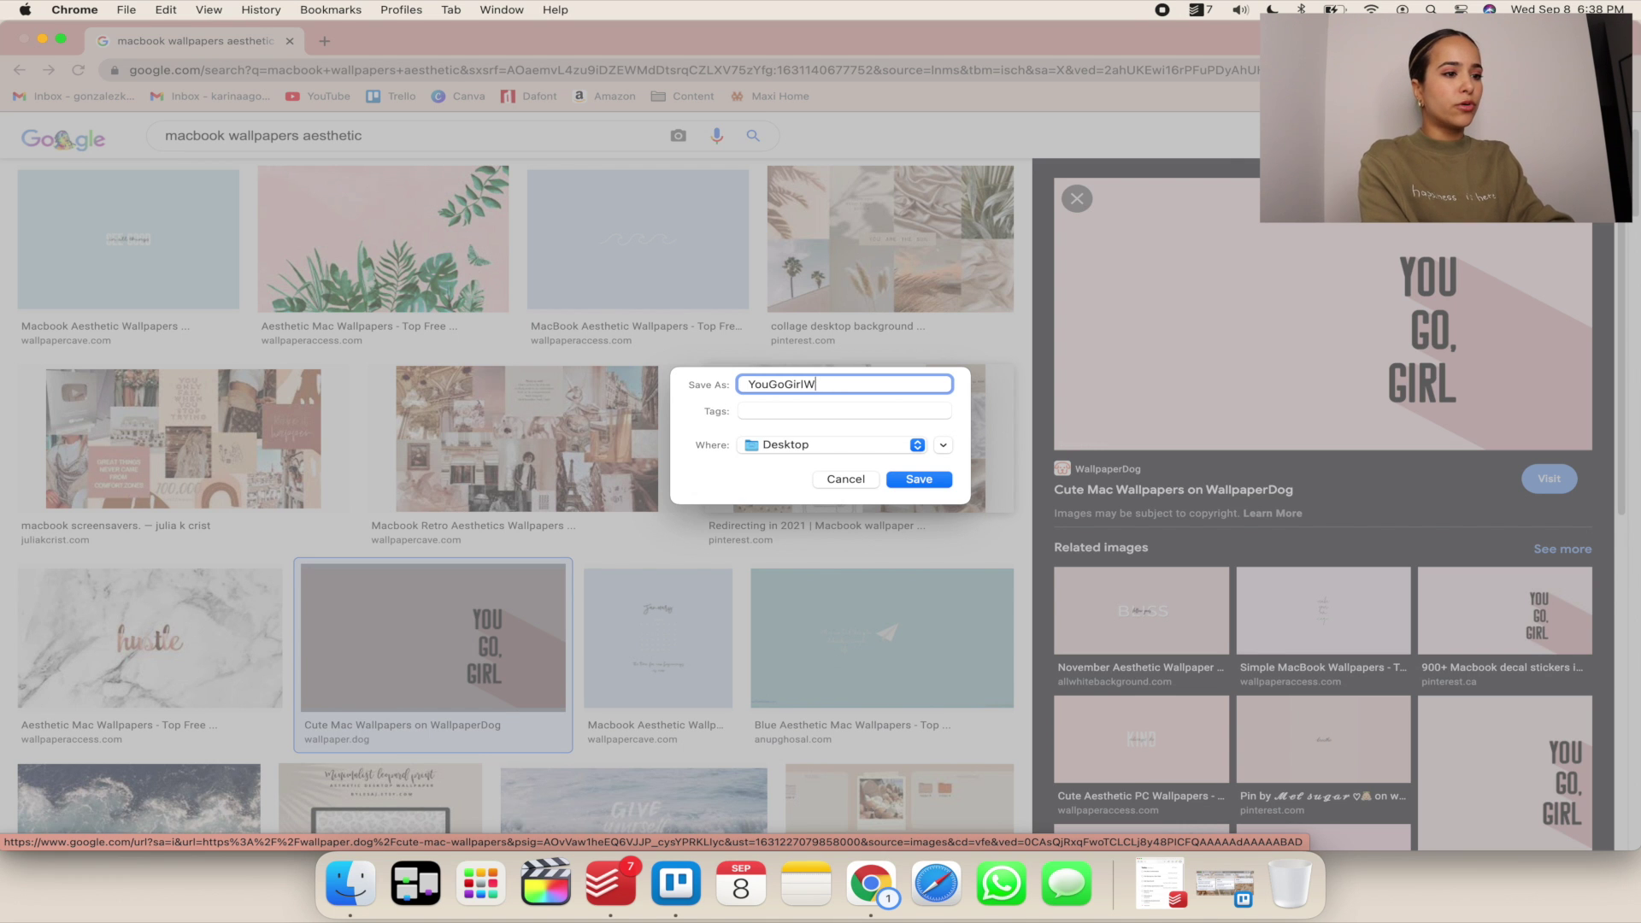
{"action": "key", "text": "Return"}
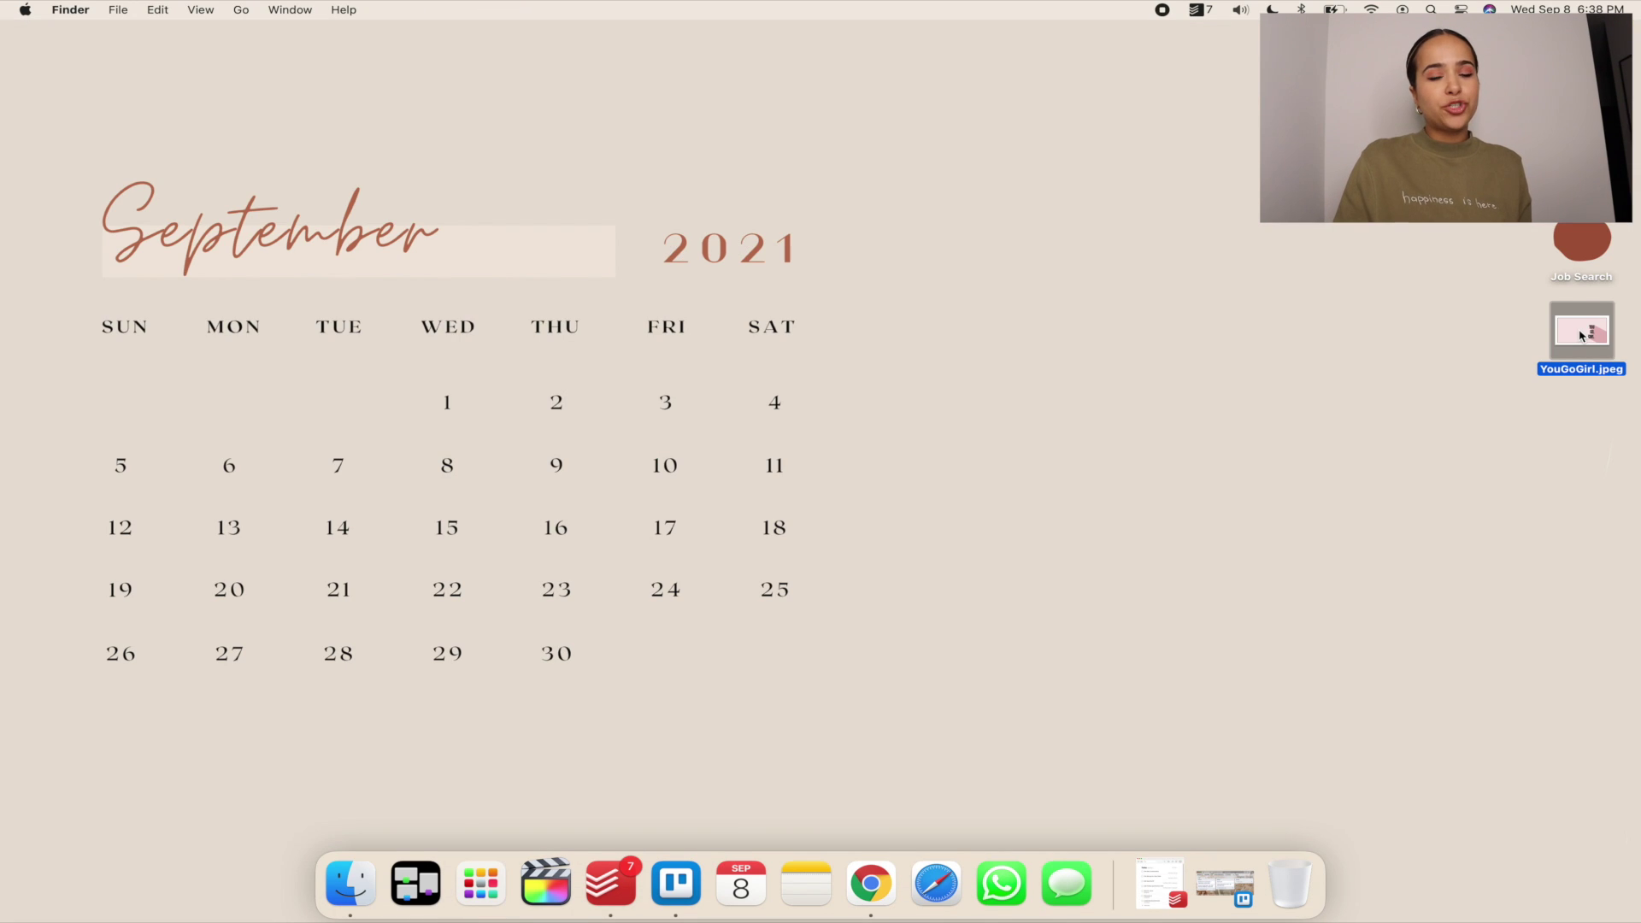
{"action": "right_click", "coordinate": [1581, 335]}
{"action": "left_click", "coordinate": [1577, 336]}
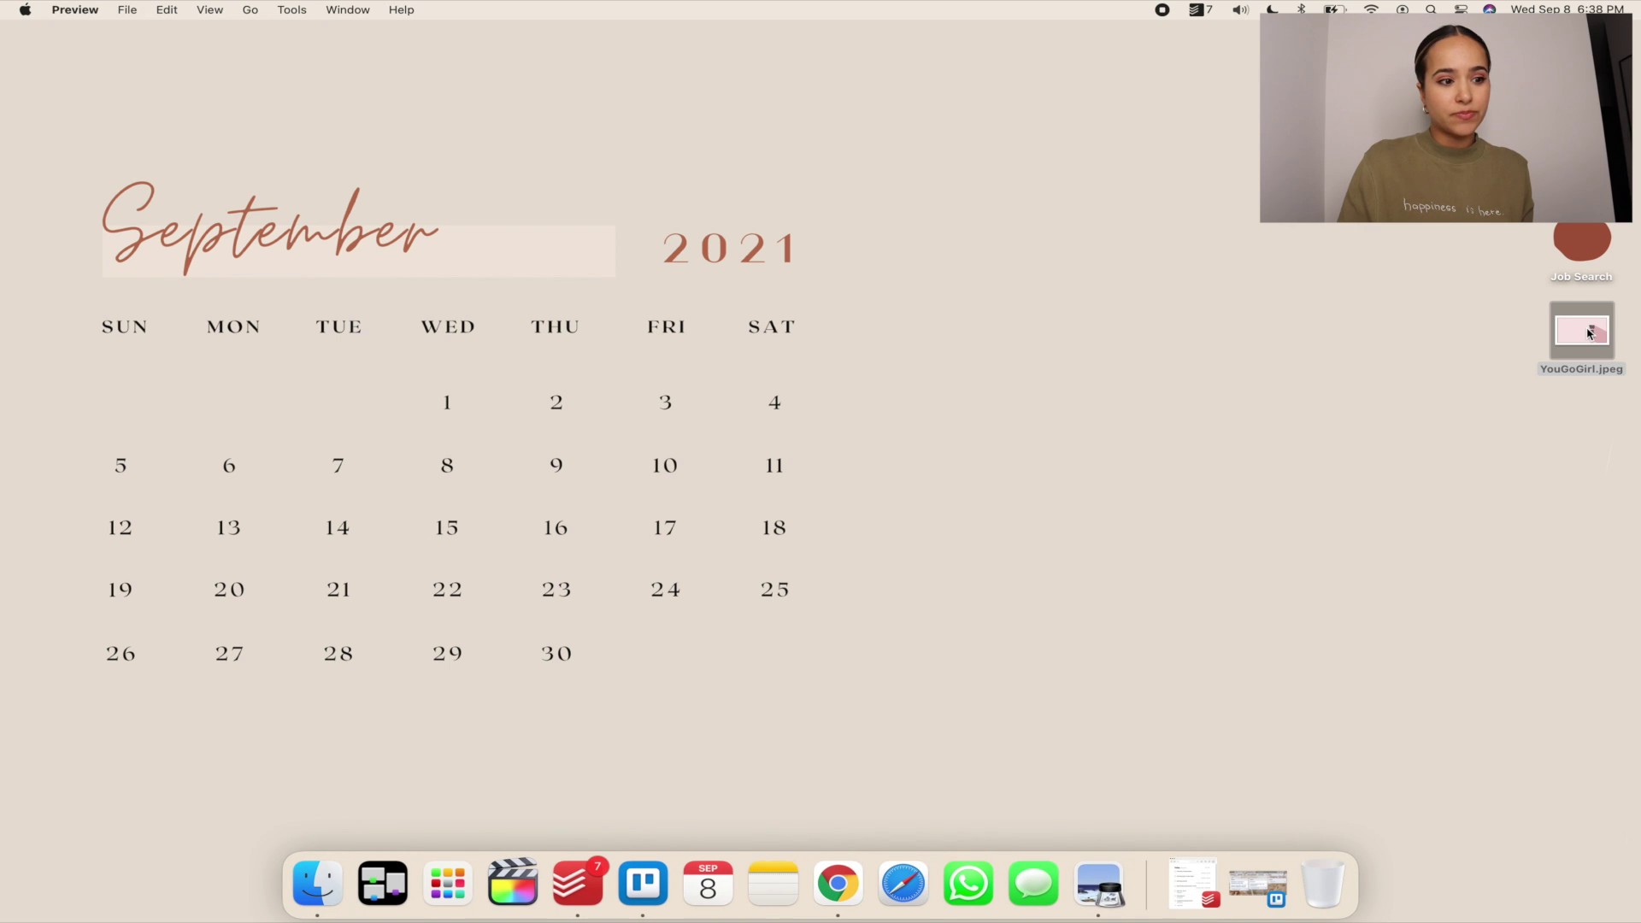
{"action": "right_click", "coordinate": [1584, 332]}
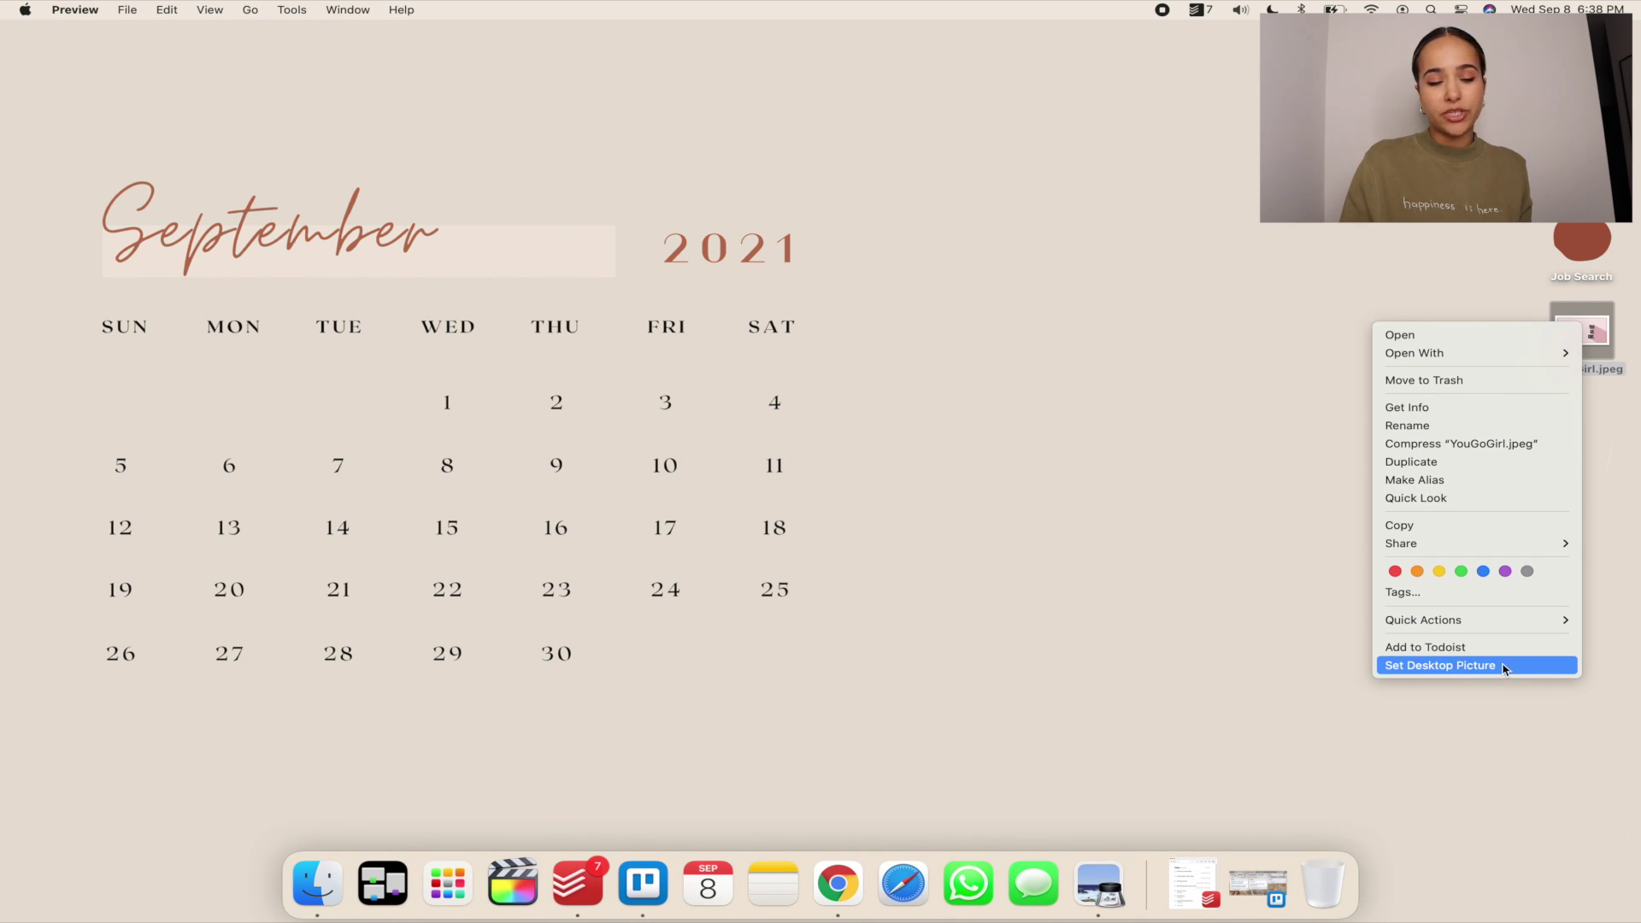
{"action": "left_click", "coordinate": [1252, 470]}
{"action": "left_click", "coordinate": [1482, 336]}
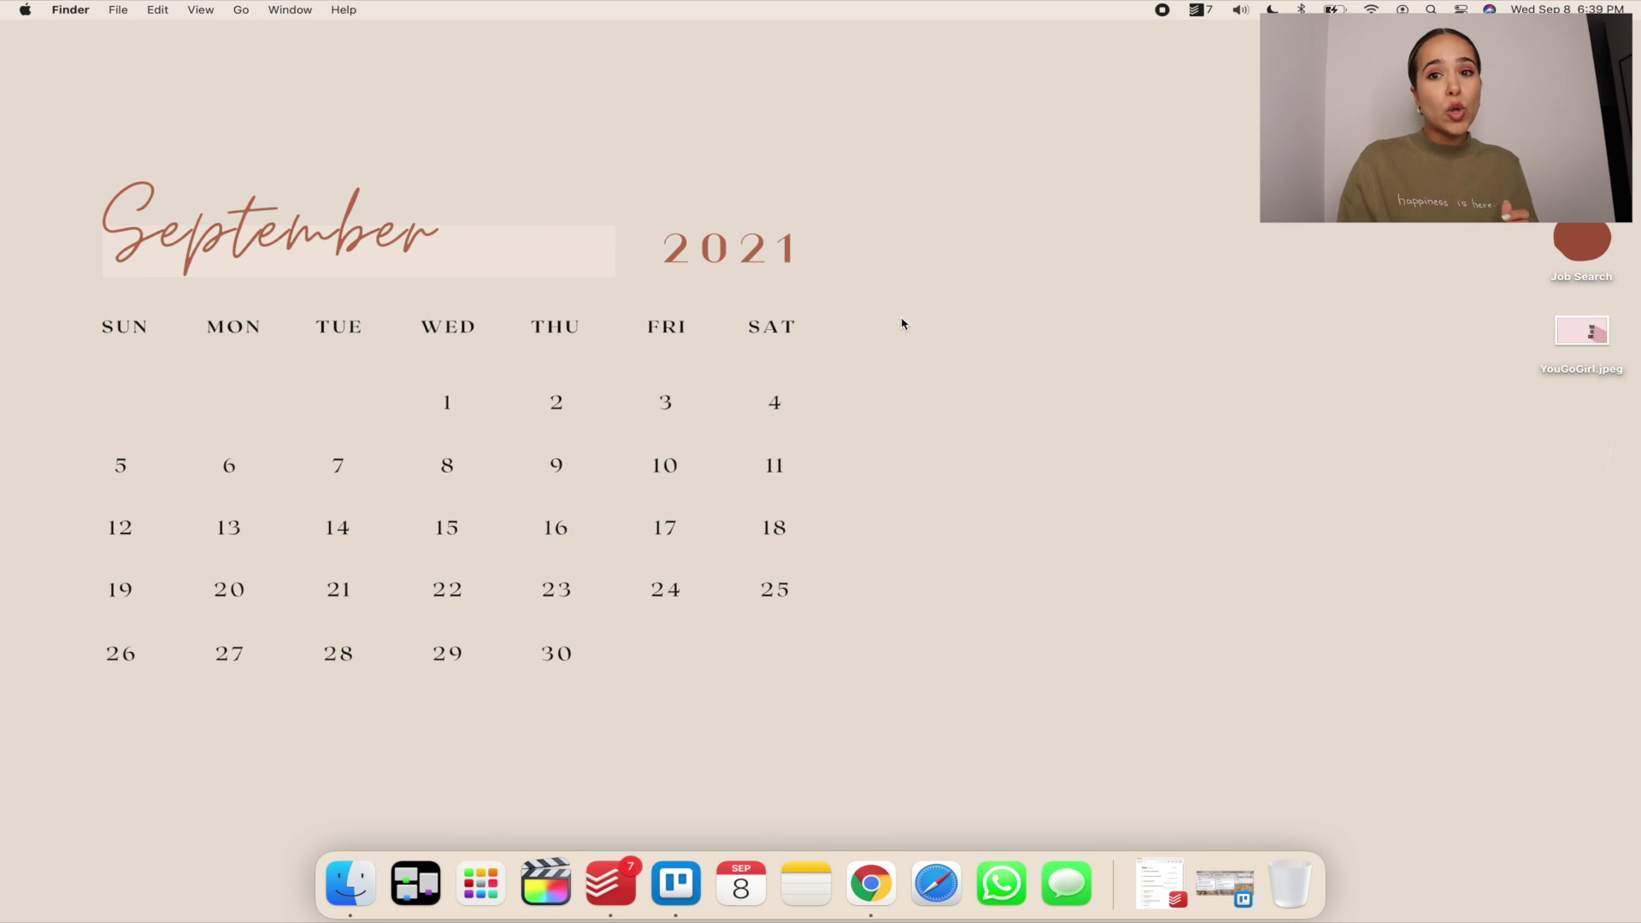
{"action": "left_click", "coordinate": [1541, 369]}
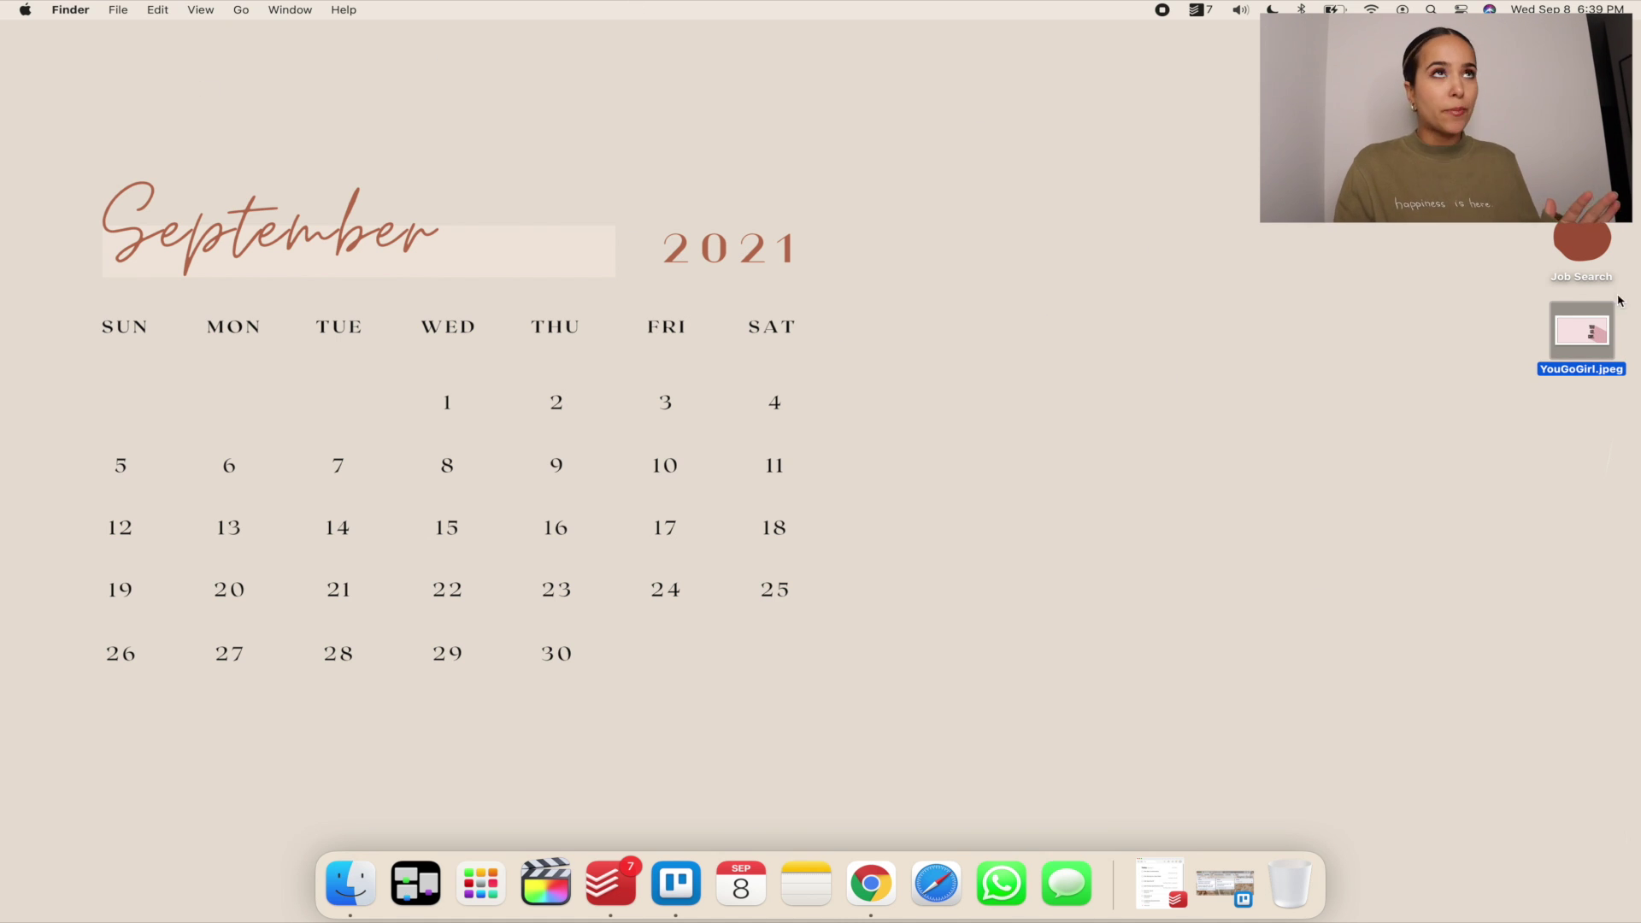
{"action": "left_click", "coordinate": [1094, 246]}
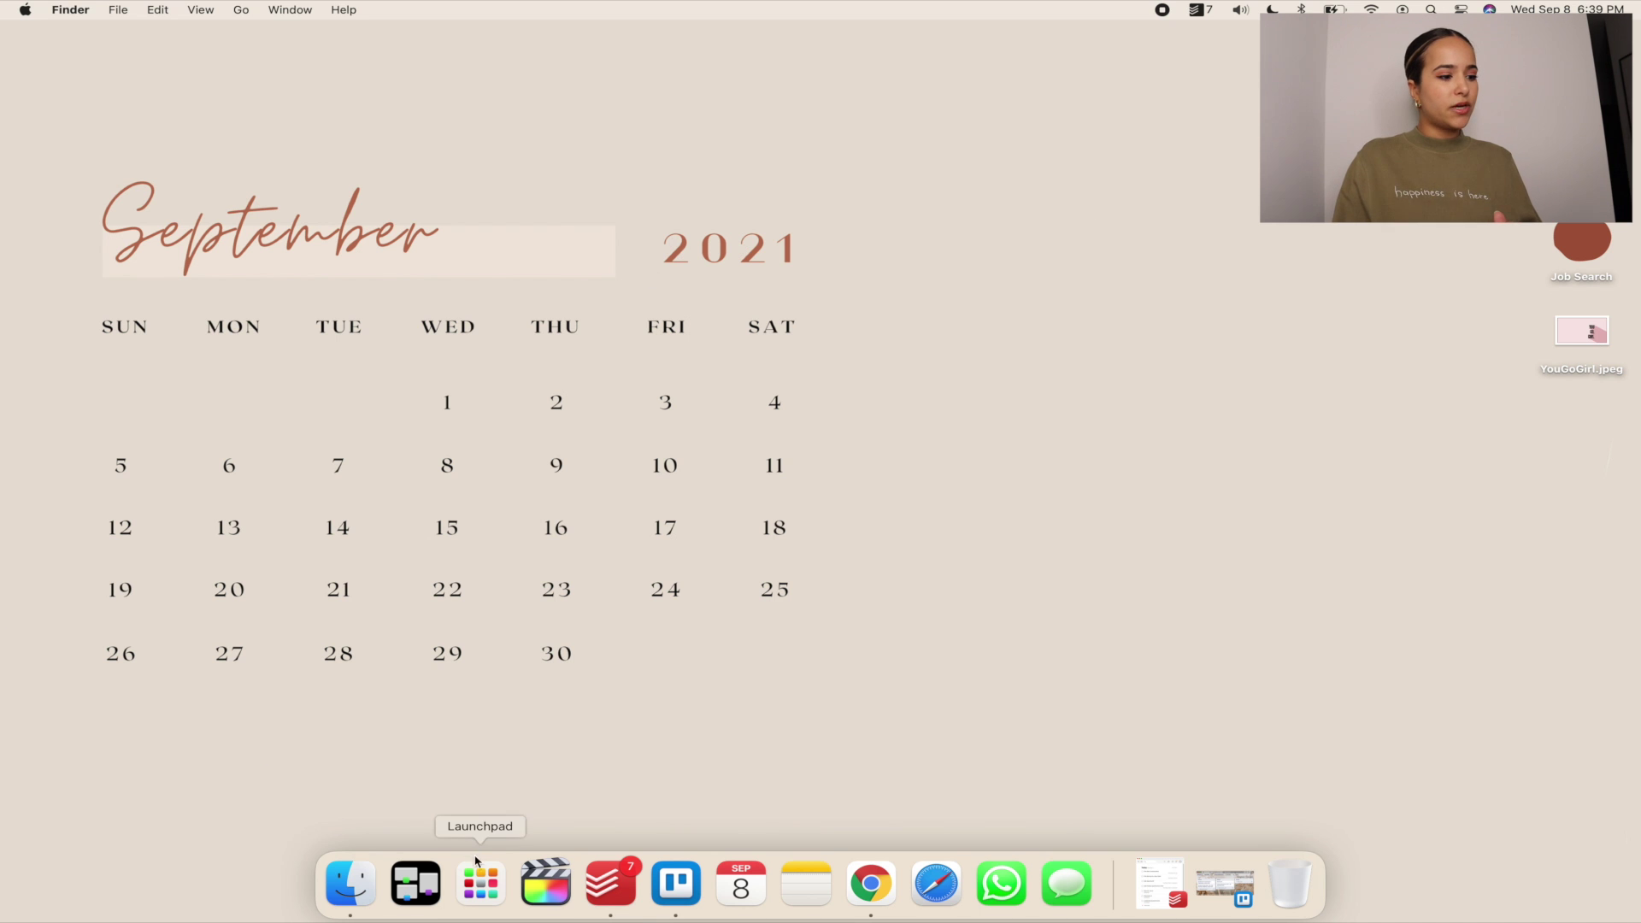
Step: Switch to Photos and add YouGoGirl.jpeg from the desktop to the Wallpapers album
{"action": "left_click", "coordinate": [480, 883]}
{"action": "left_click", "coordinate": [598, 132]}
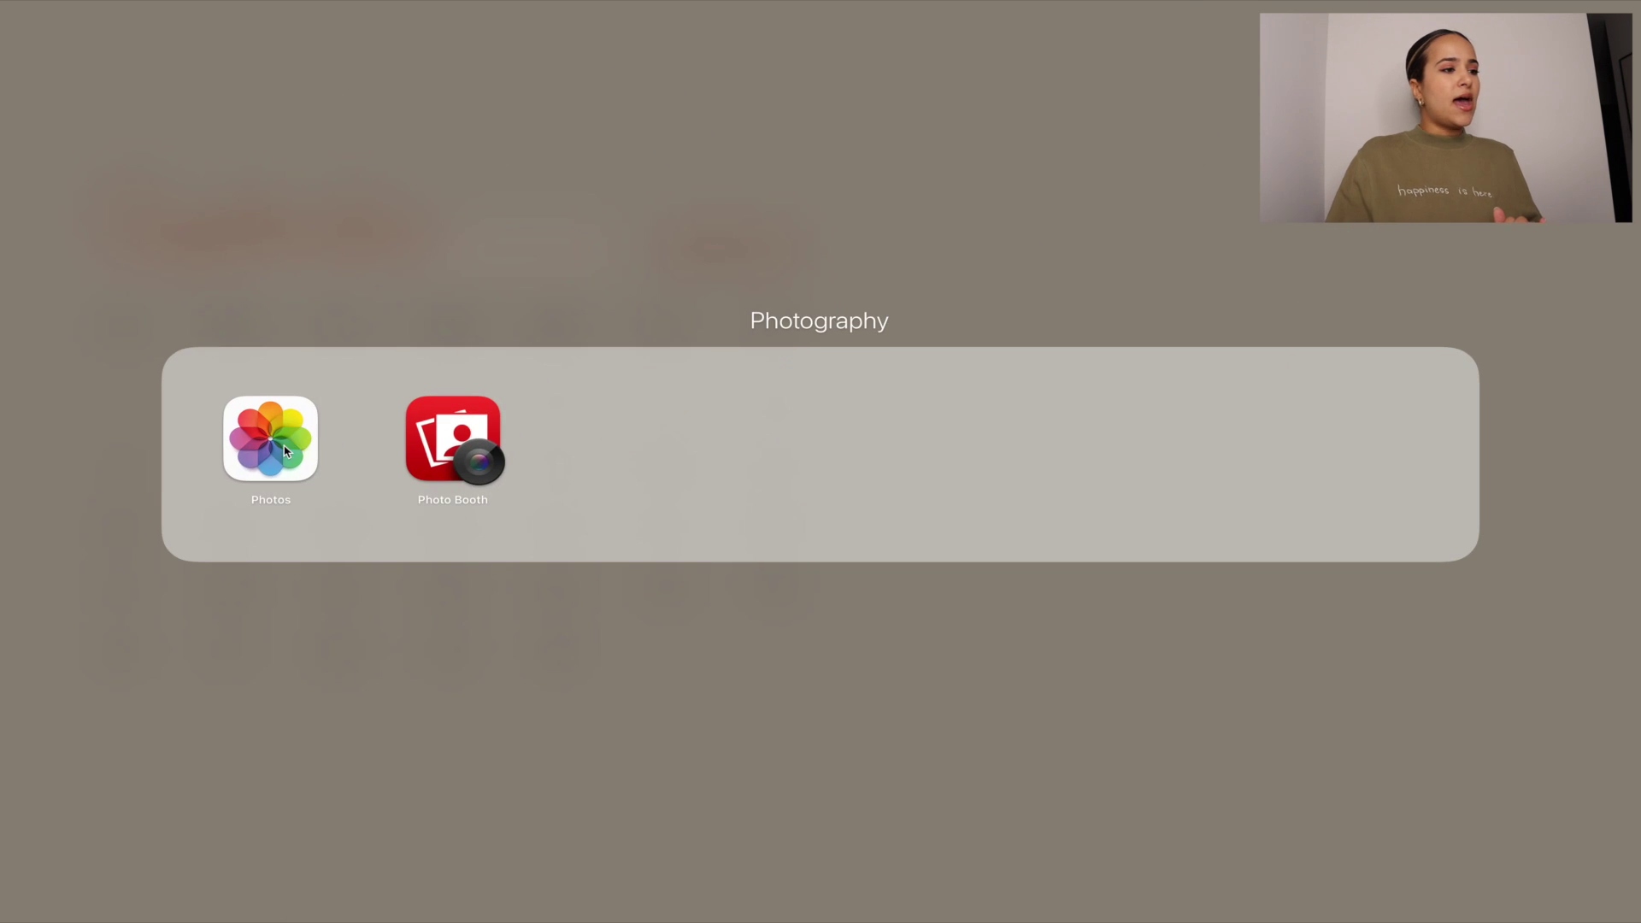
{"action": "left_click", "coordinate": [284, 448]}
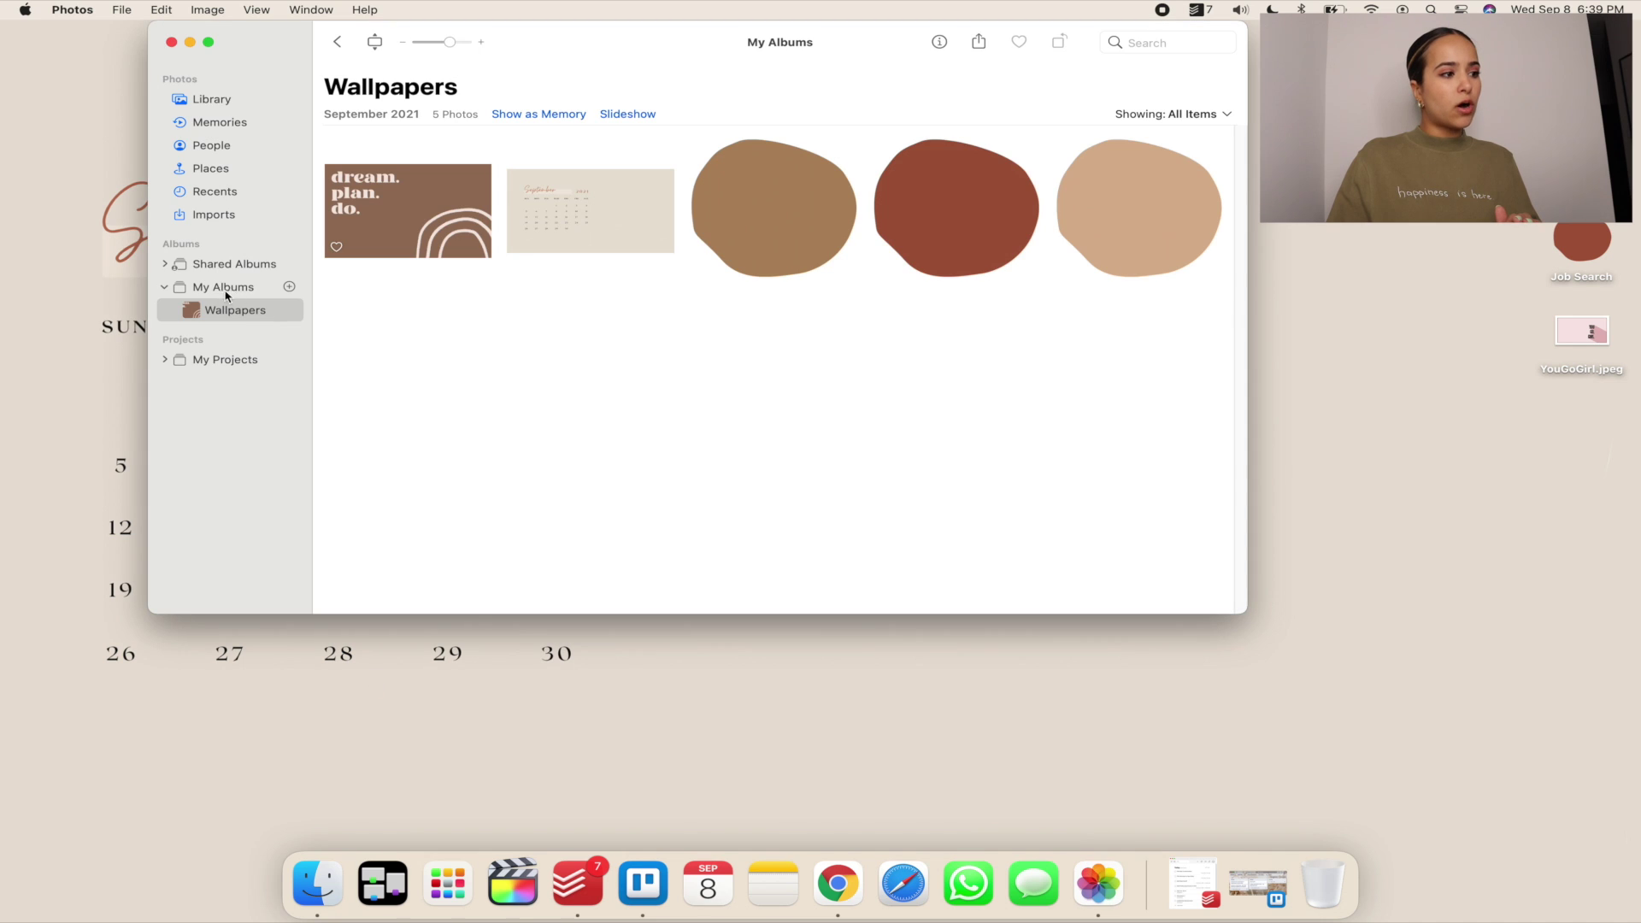
{"action": "left_click", "coordinate": [201, 303]}
{"action": "left_click", "coordinate": [238, 293]}
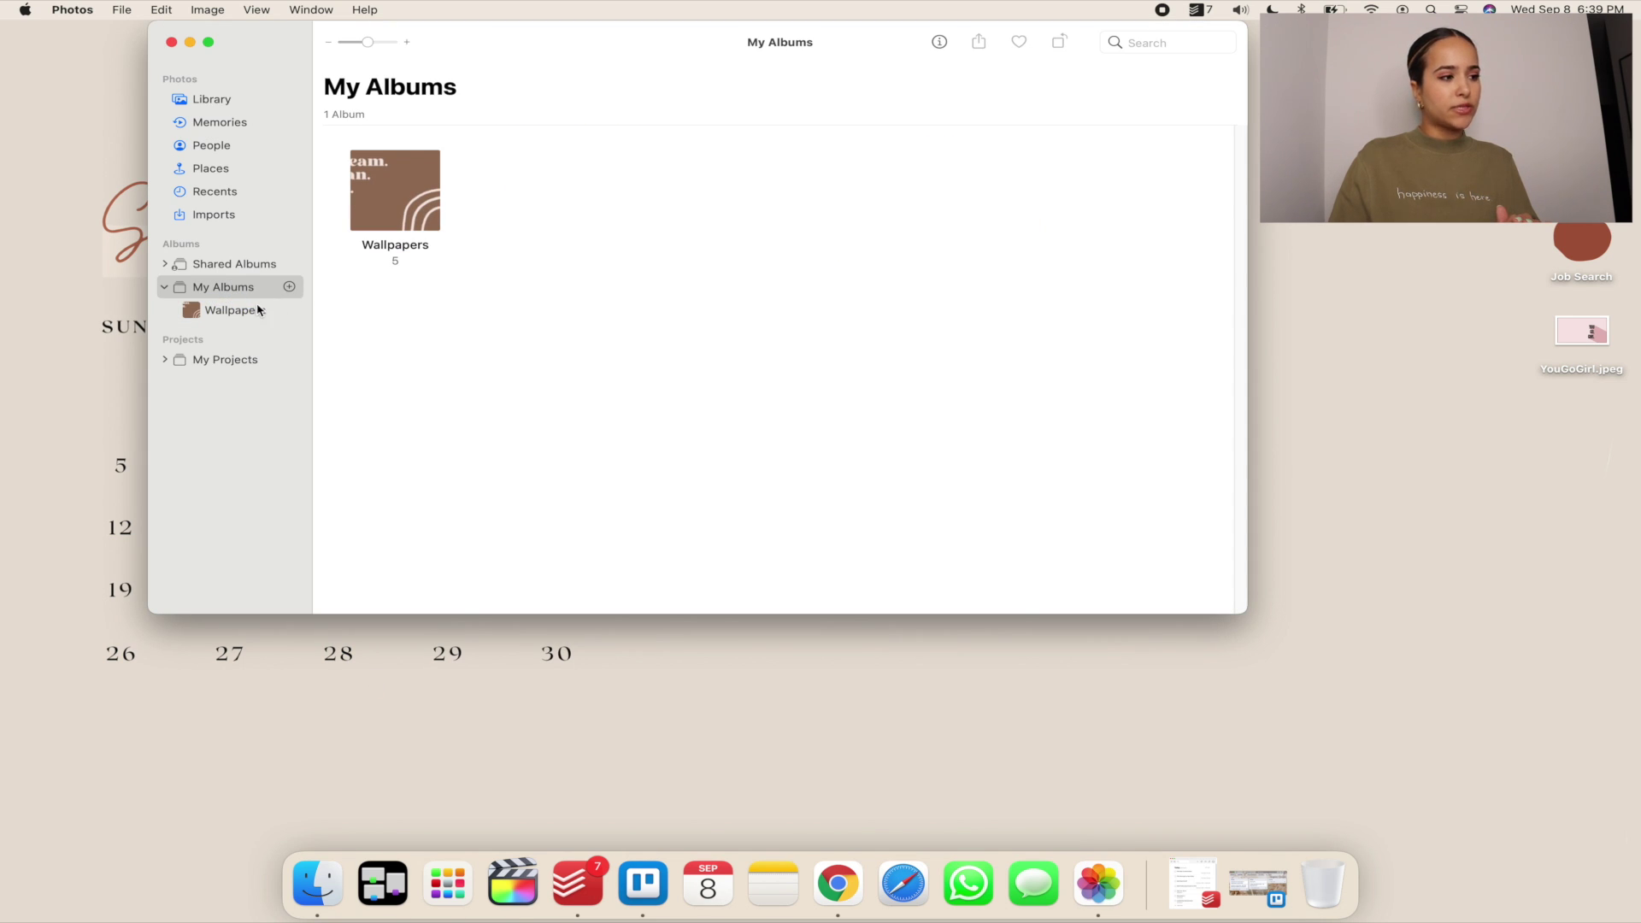
{"action": "left_click", "coordinate": [259, 309]}
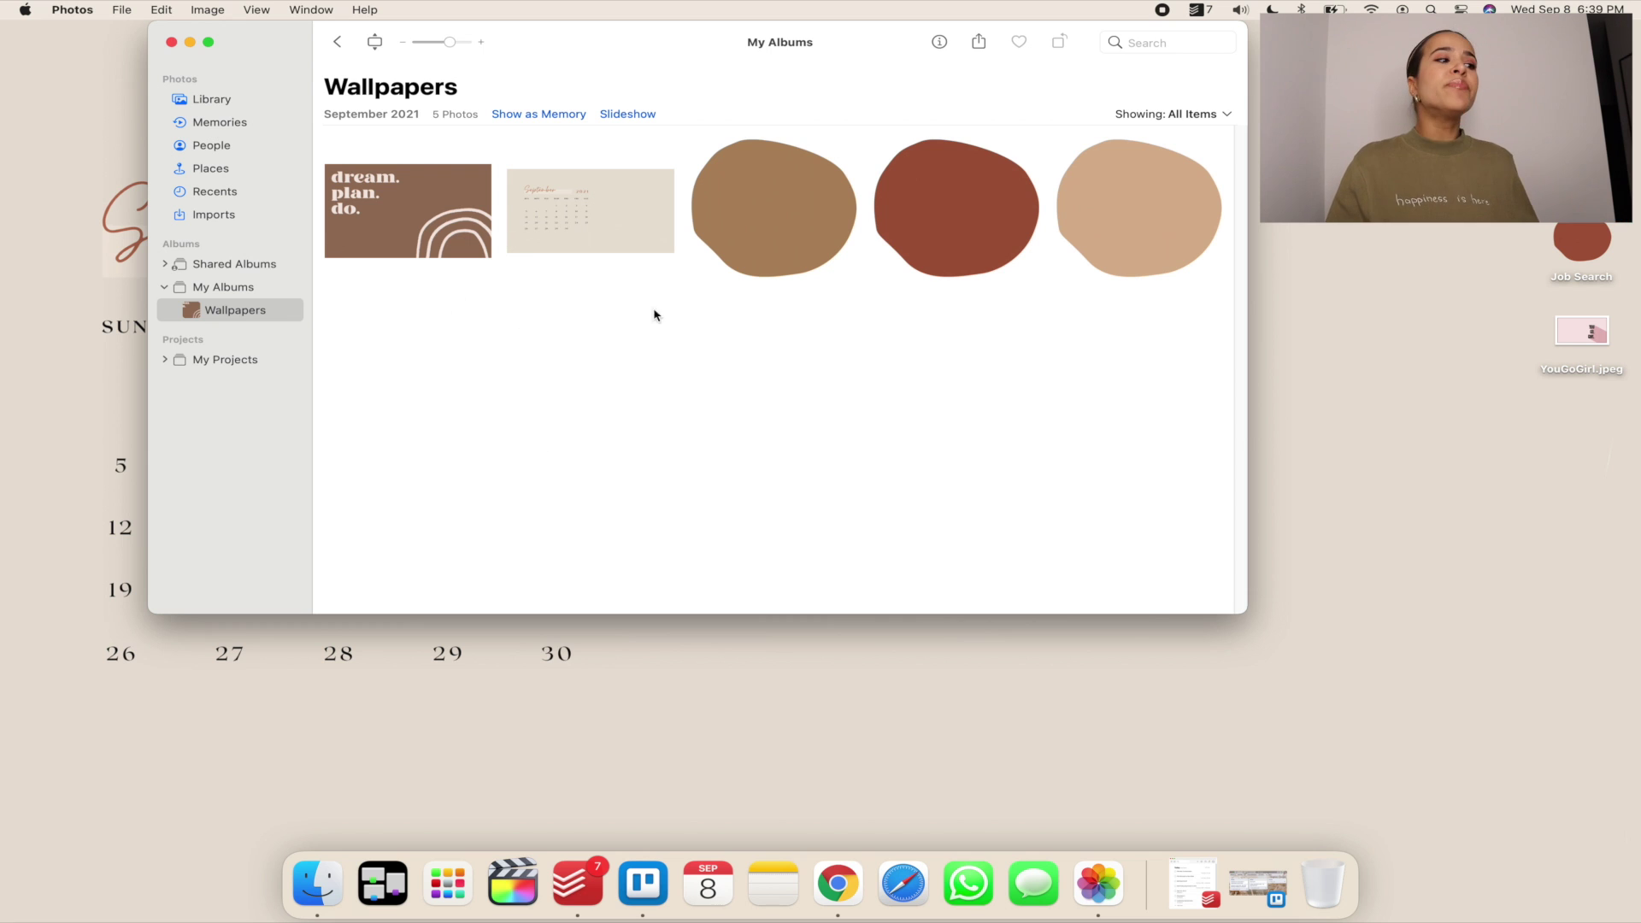
{"action": "left_click_drag", "start_coordinate": [1596, 350], "coordinate": [462, 391]}
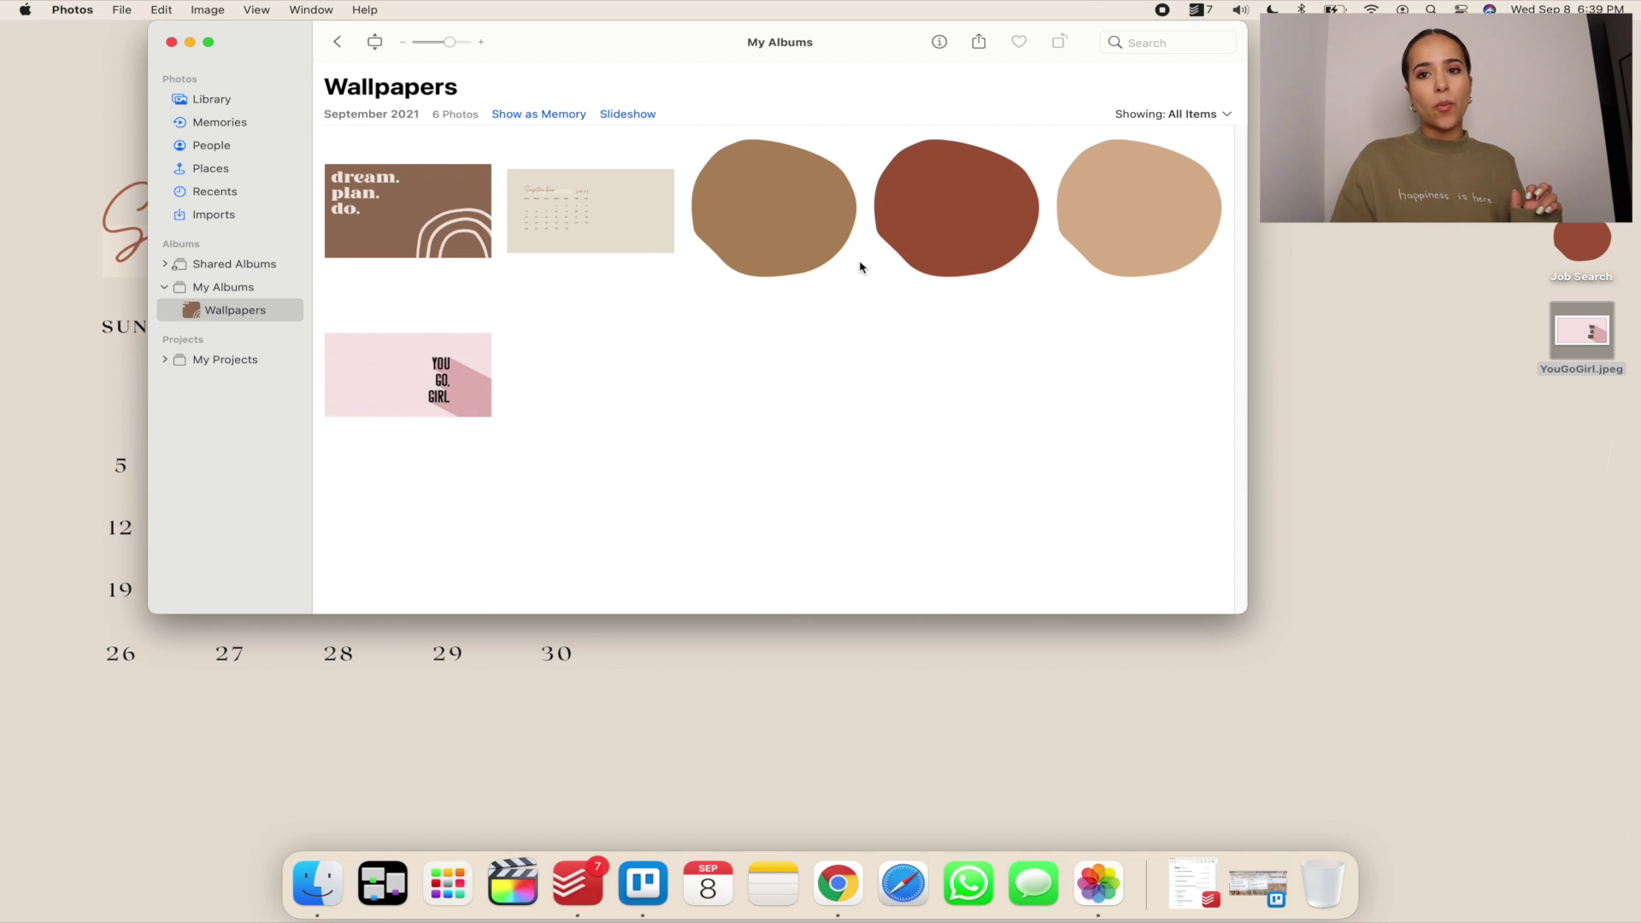
Step: Open the Desktop & Screen Saver settings in System Preferences and display the pictures of the Wallpapers album from Photos
{"action": "left_click", "coordinate": [451, 880]}
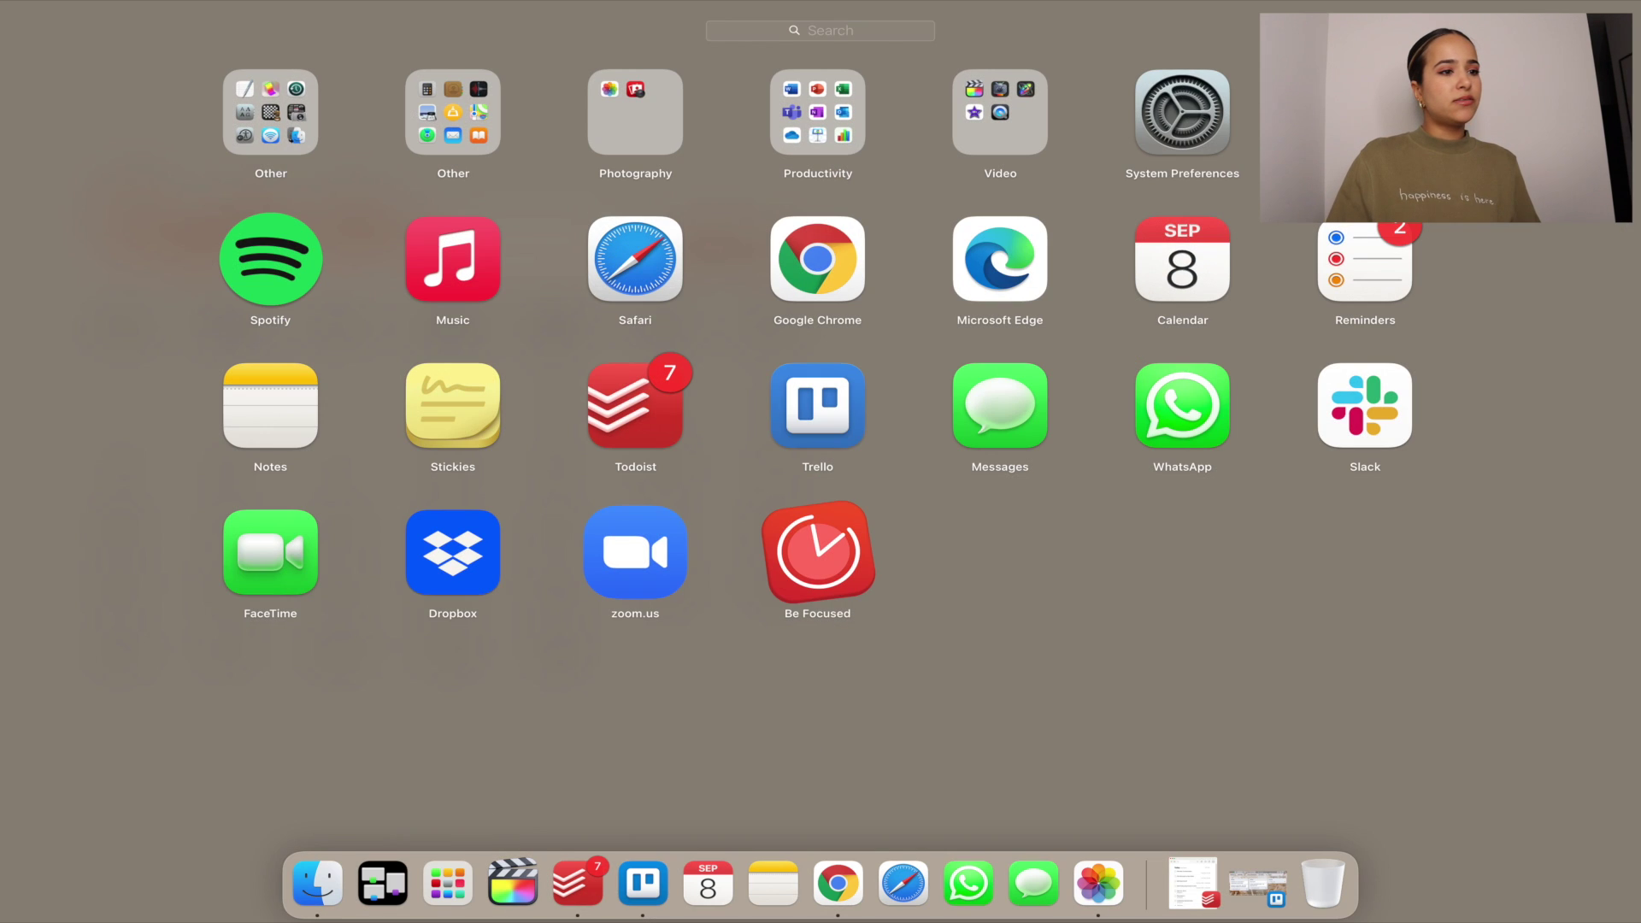
{"action": "left_click", "coordinate": [1197, 135]}
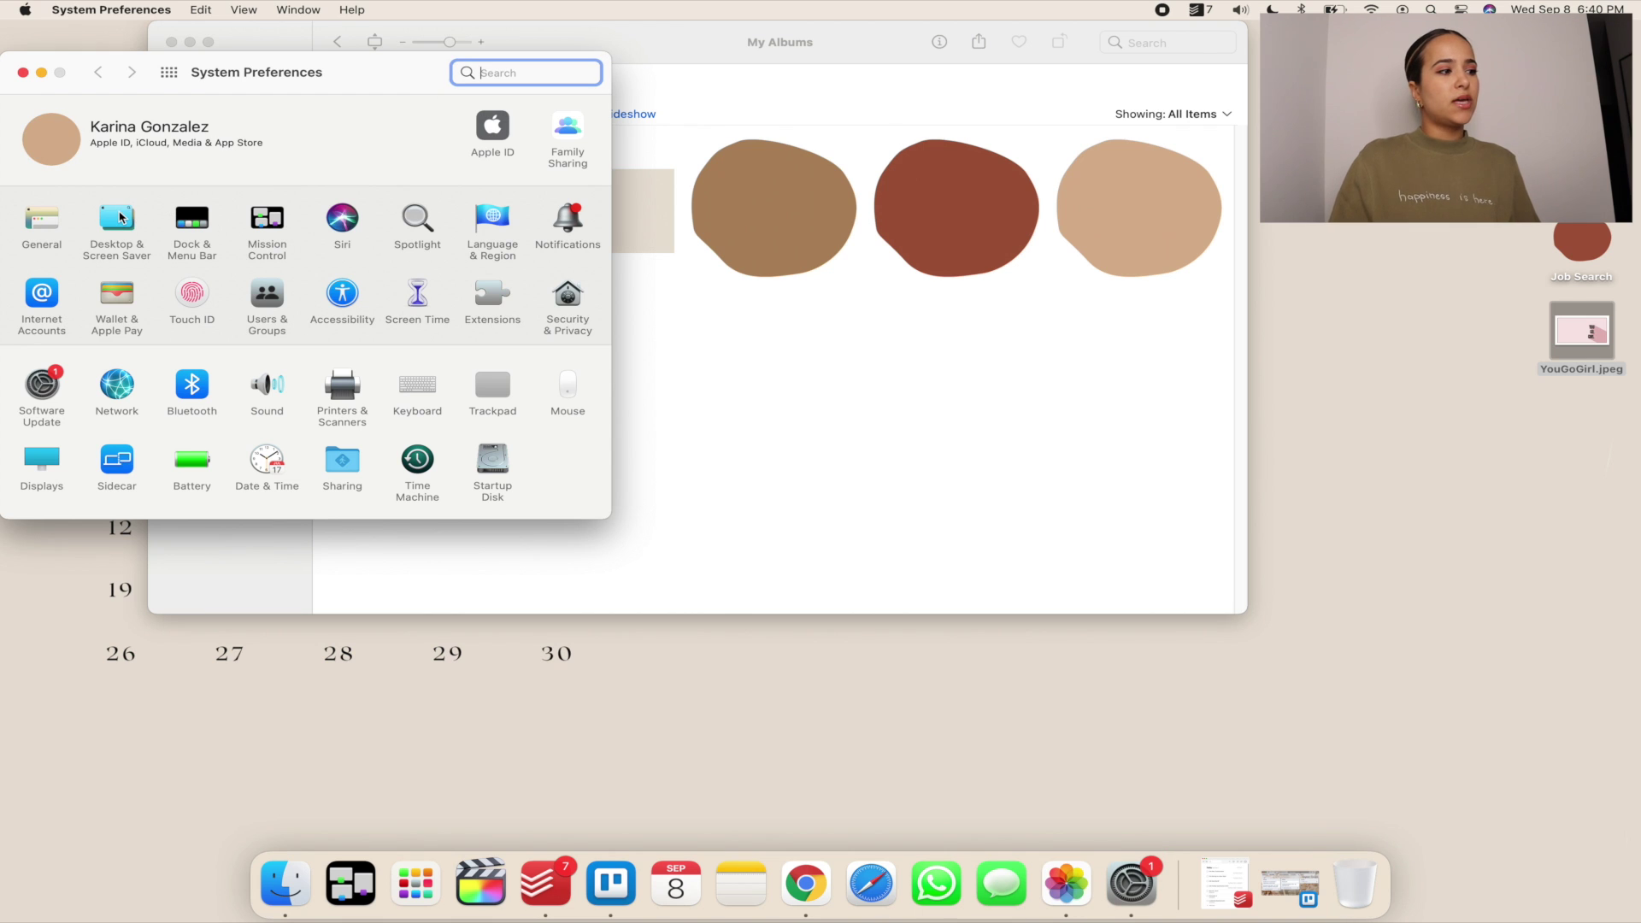
{"action": "left_click", "coordinate": [118, 218]}
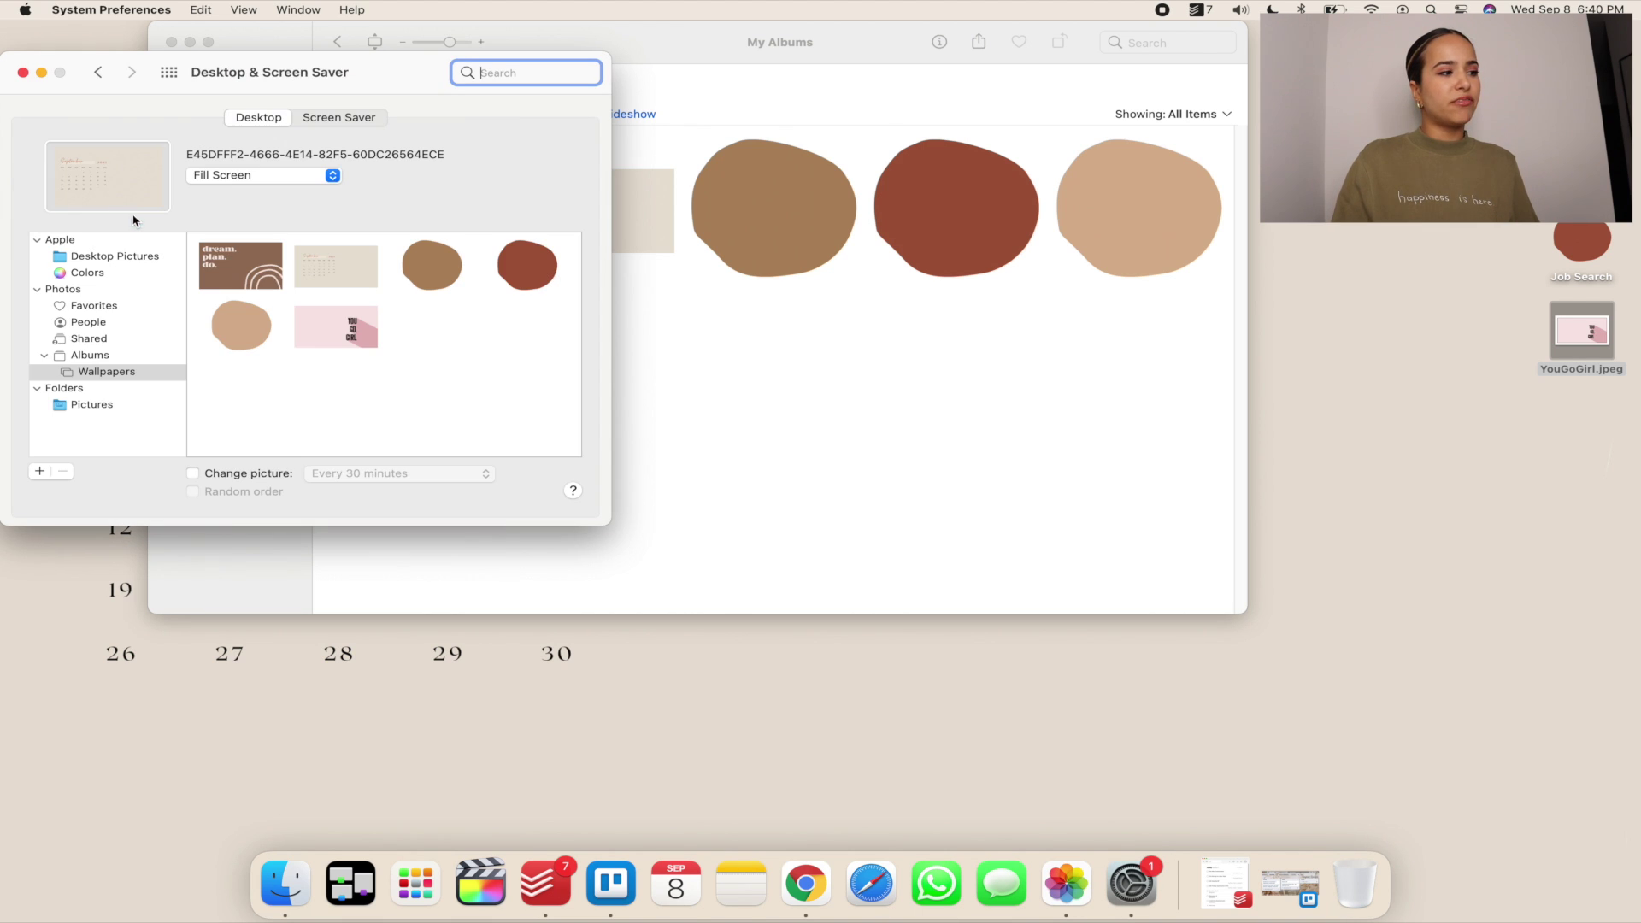
{"action": "left_click", "coordinate": [33, 290]}
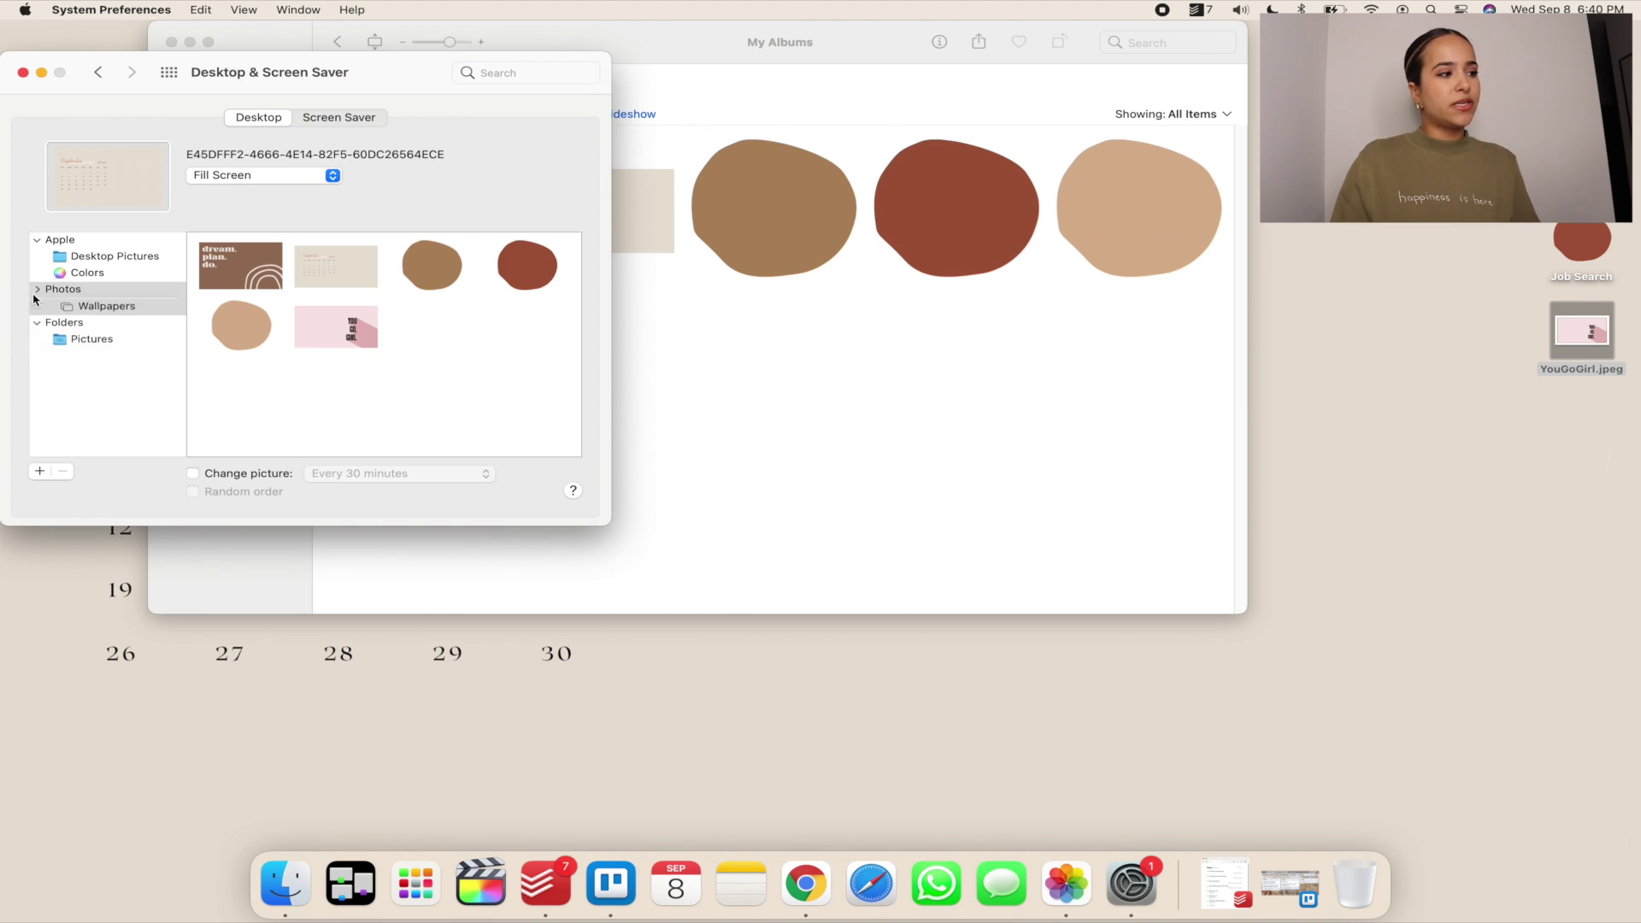
{"action": "left_click", "coordinate": [37, 291]}
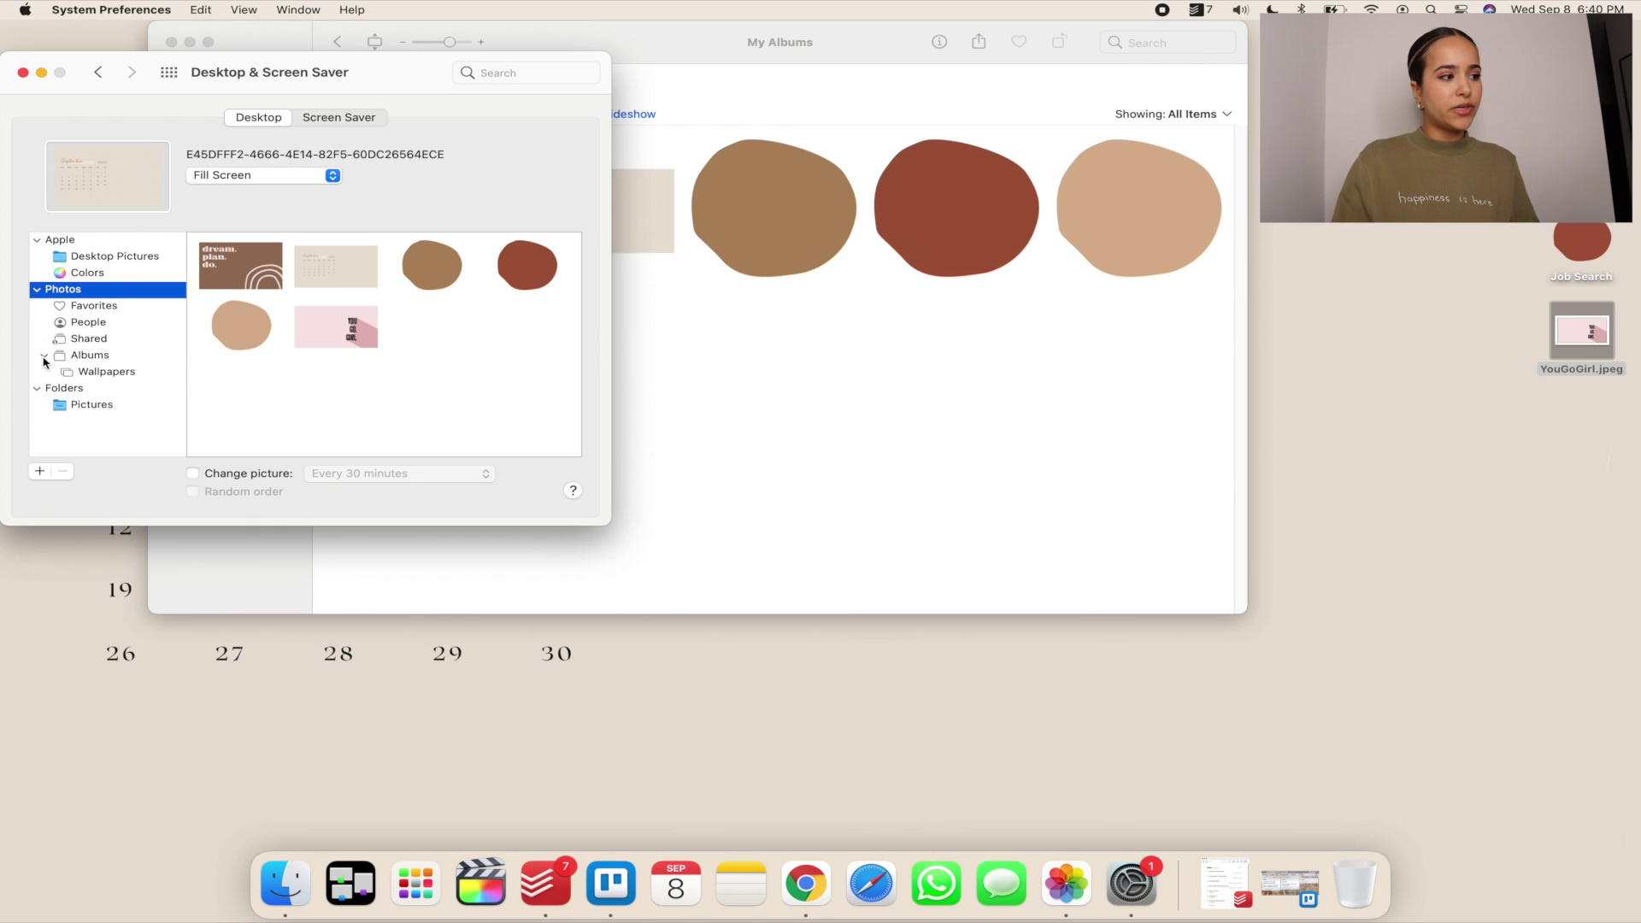
{"action": "left_click", "coordinate": [94, 371]}
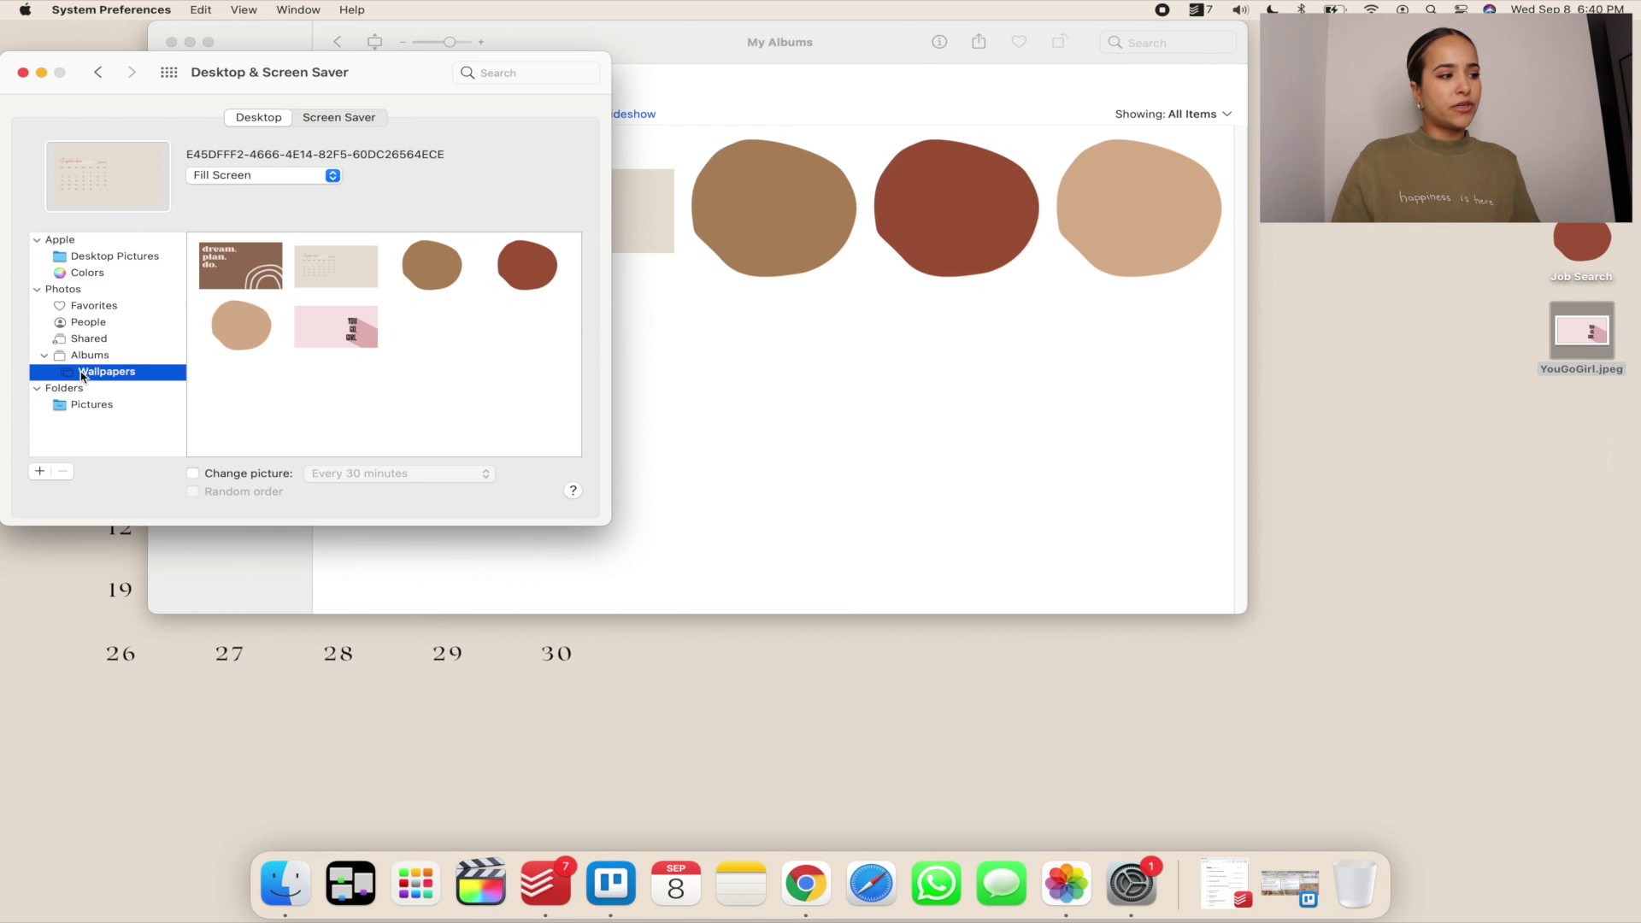
Step: Choose the September calendar image as the desktop picture and close System Preferences
{"action": "left_click", "coordinate": [346, 274]}
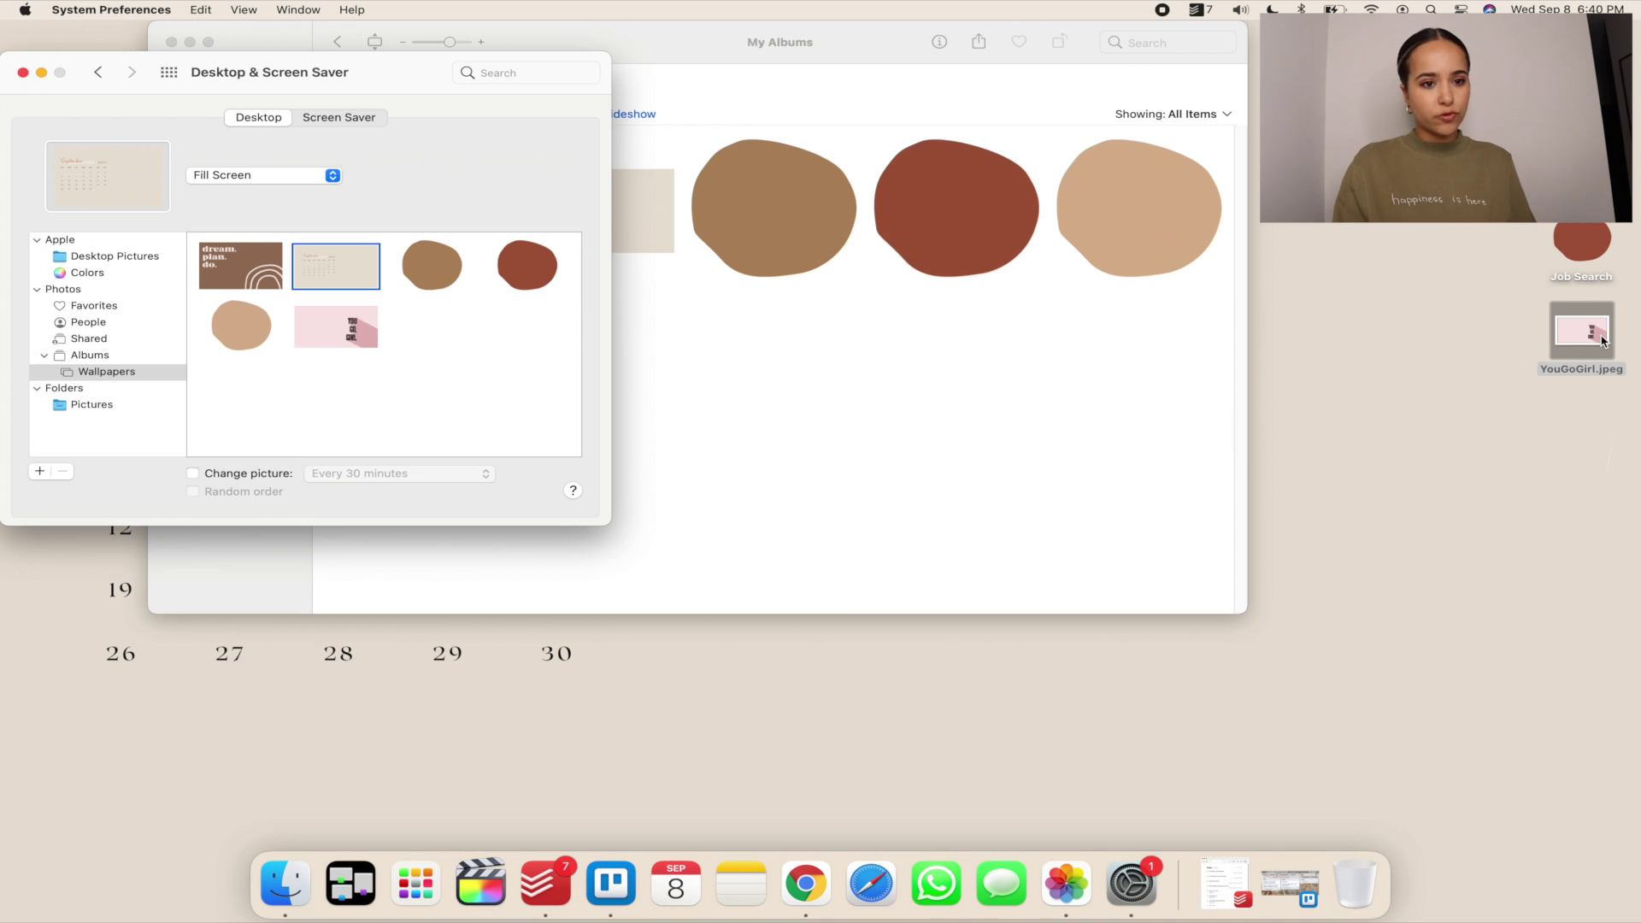
{"action": "left_click", "coordinate": [430, 331]}
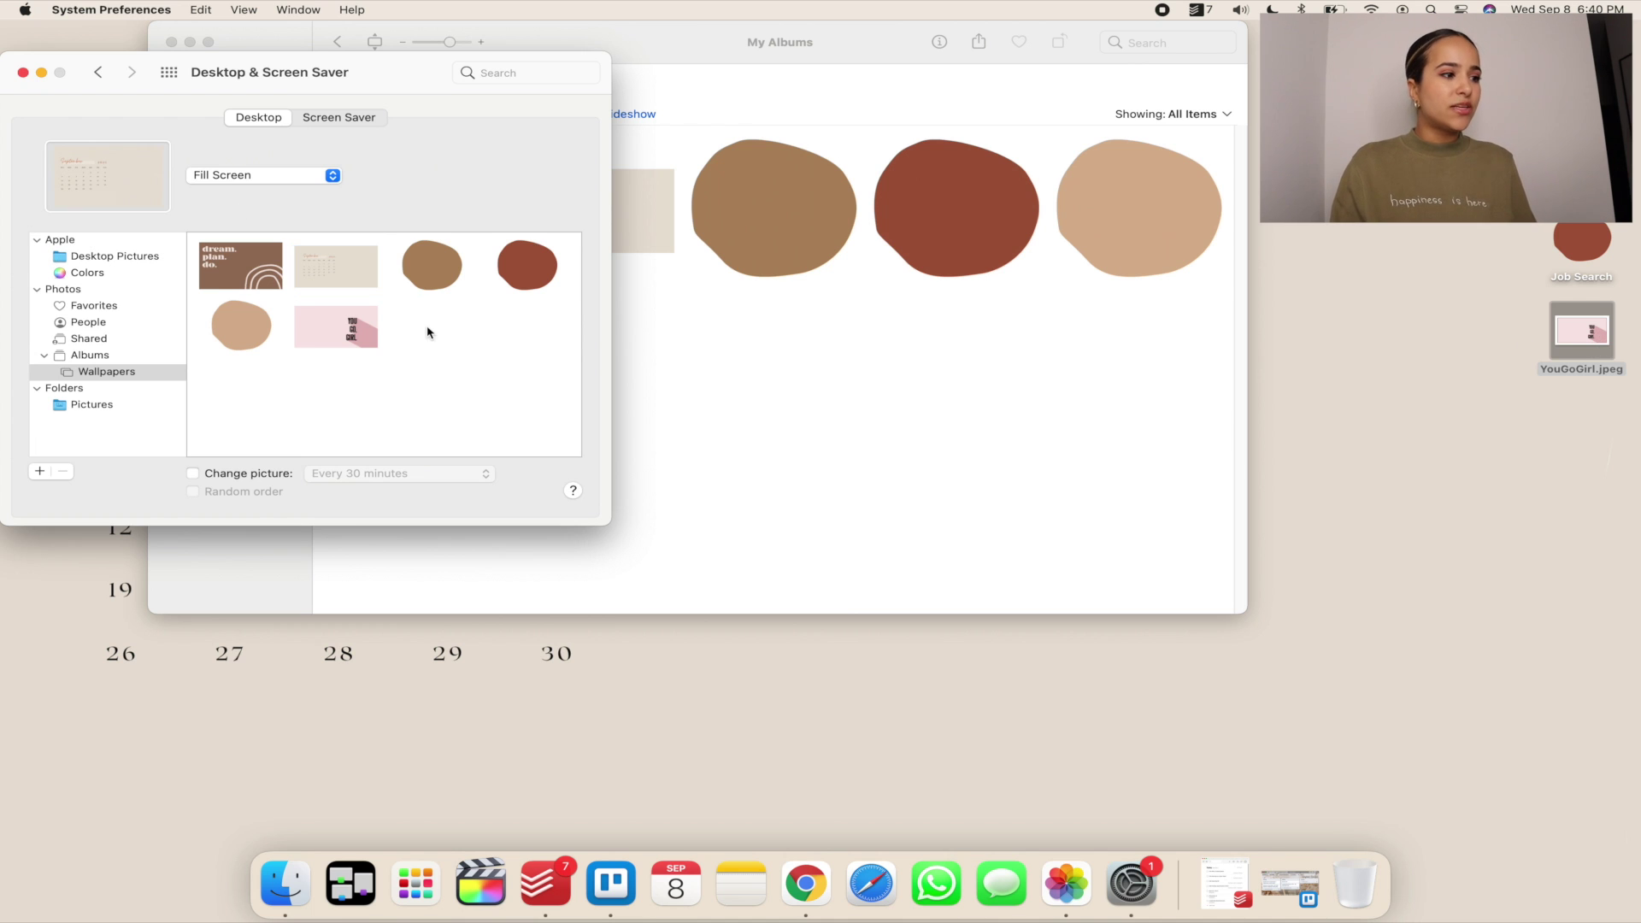
{"action": "left_click", "coordinate": [23, 72]}
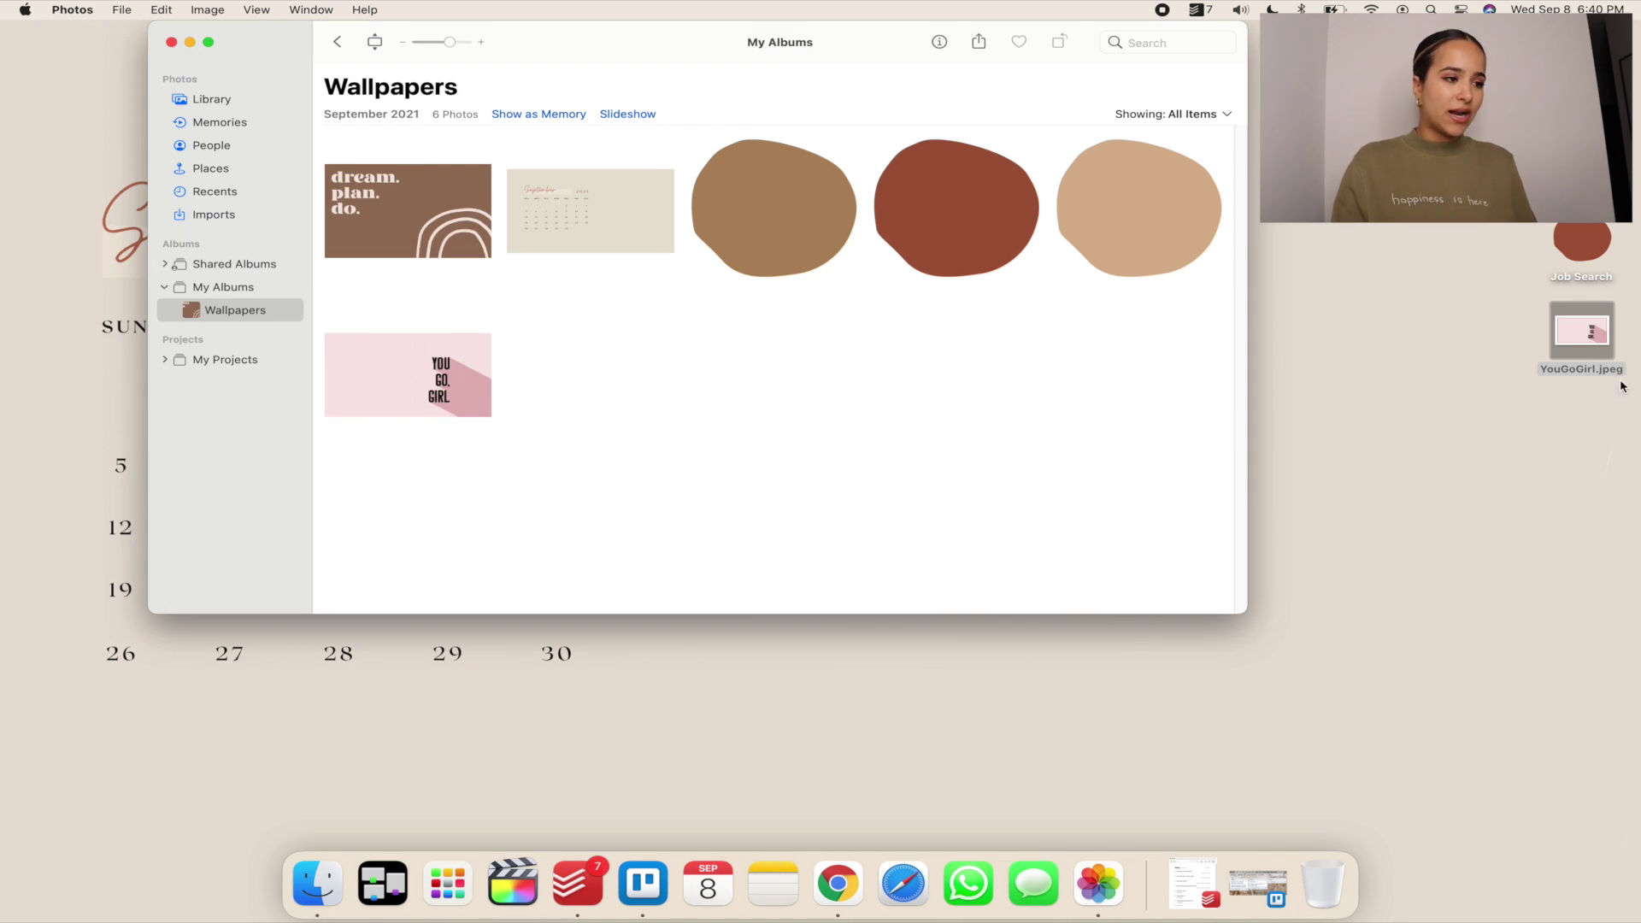
Step: Move YouGoGirl.jpeg from the desktop to the Trash
{"action": "left_click", "coordinate": [1576, 323]}
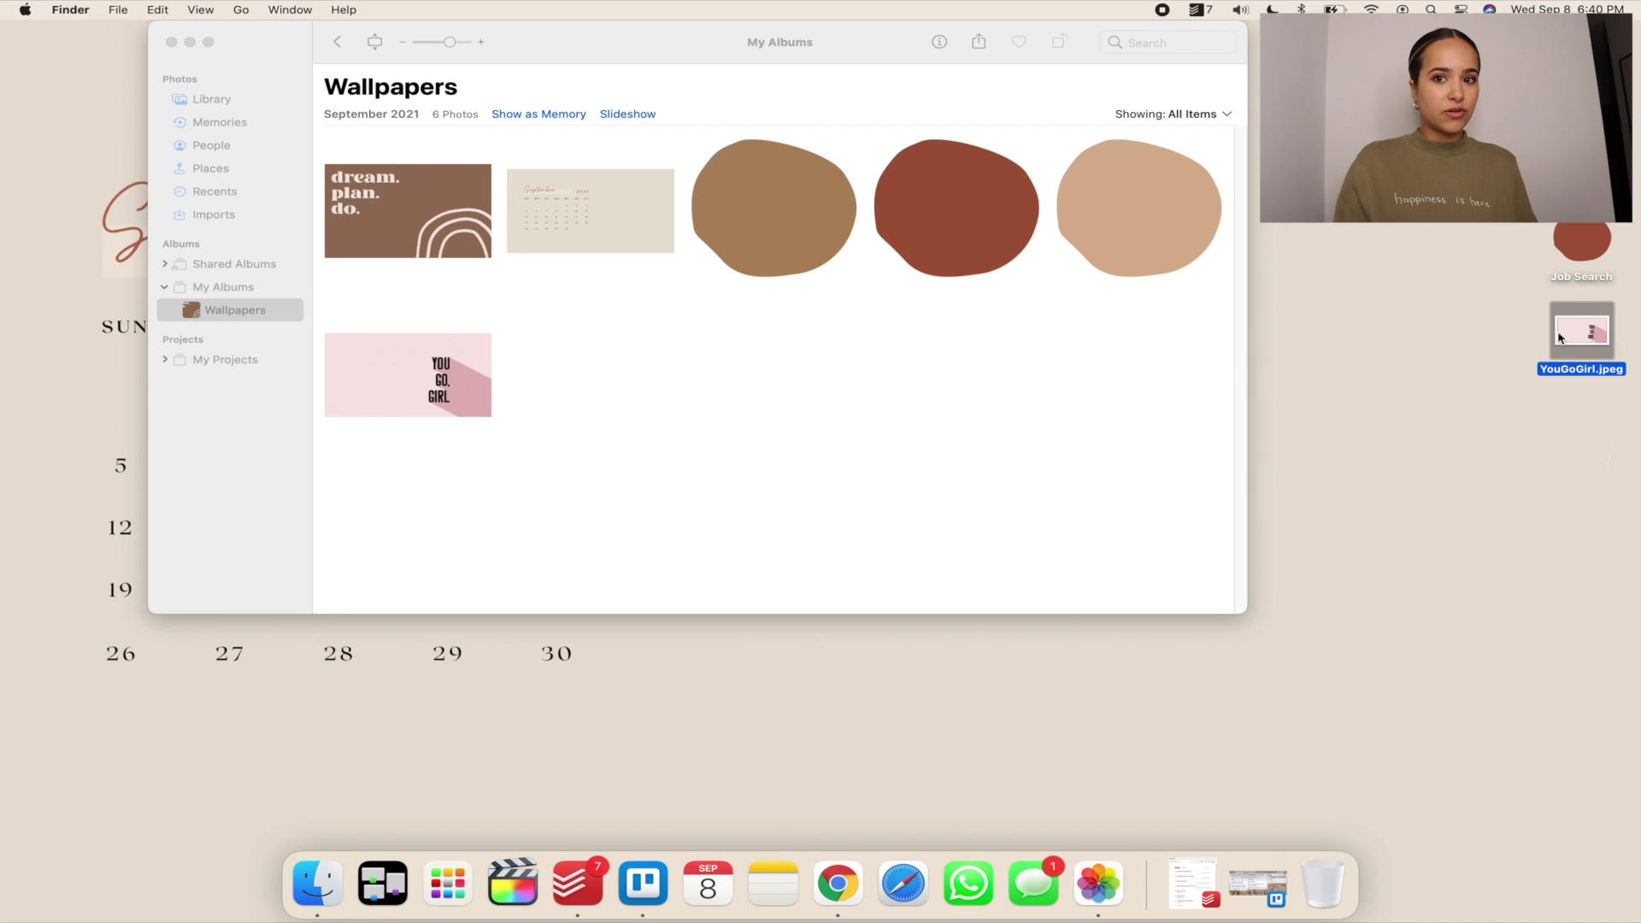
{"action": "right_click", "coordinate": [1594, 333]}
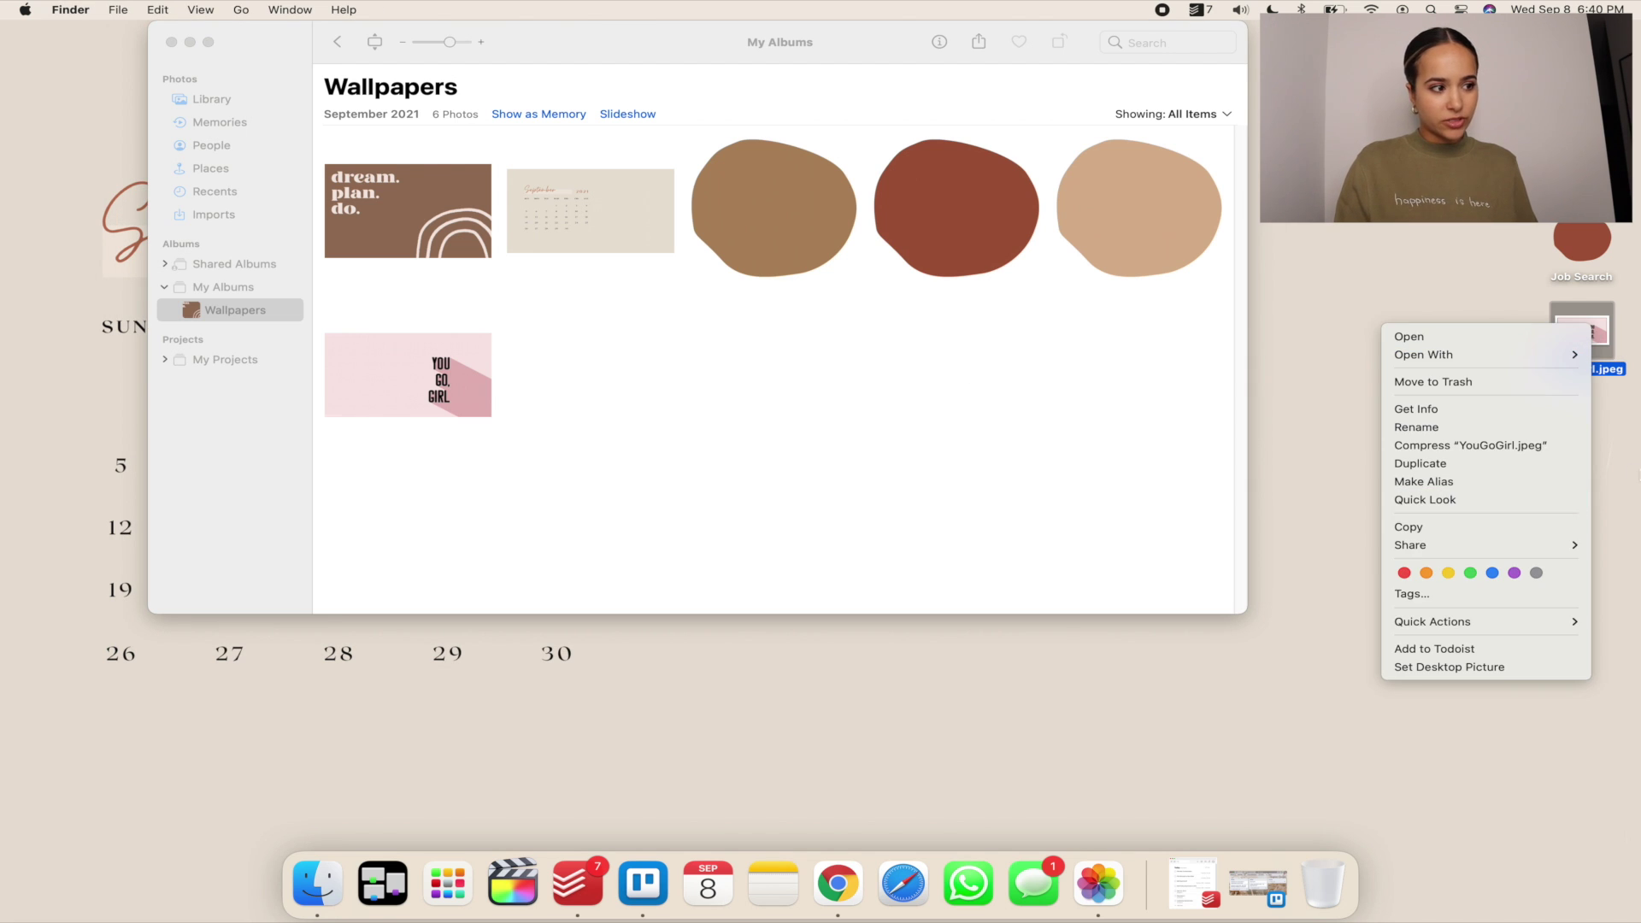
{"action": "left_click", "coordinate": [1472, 382]}
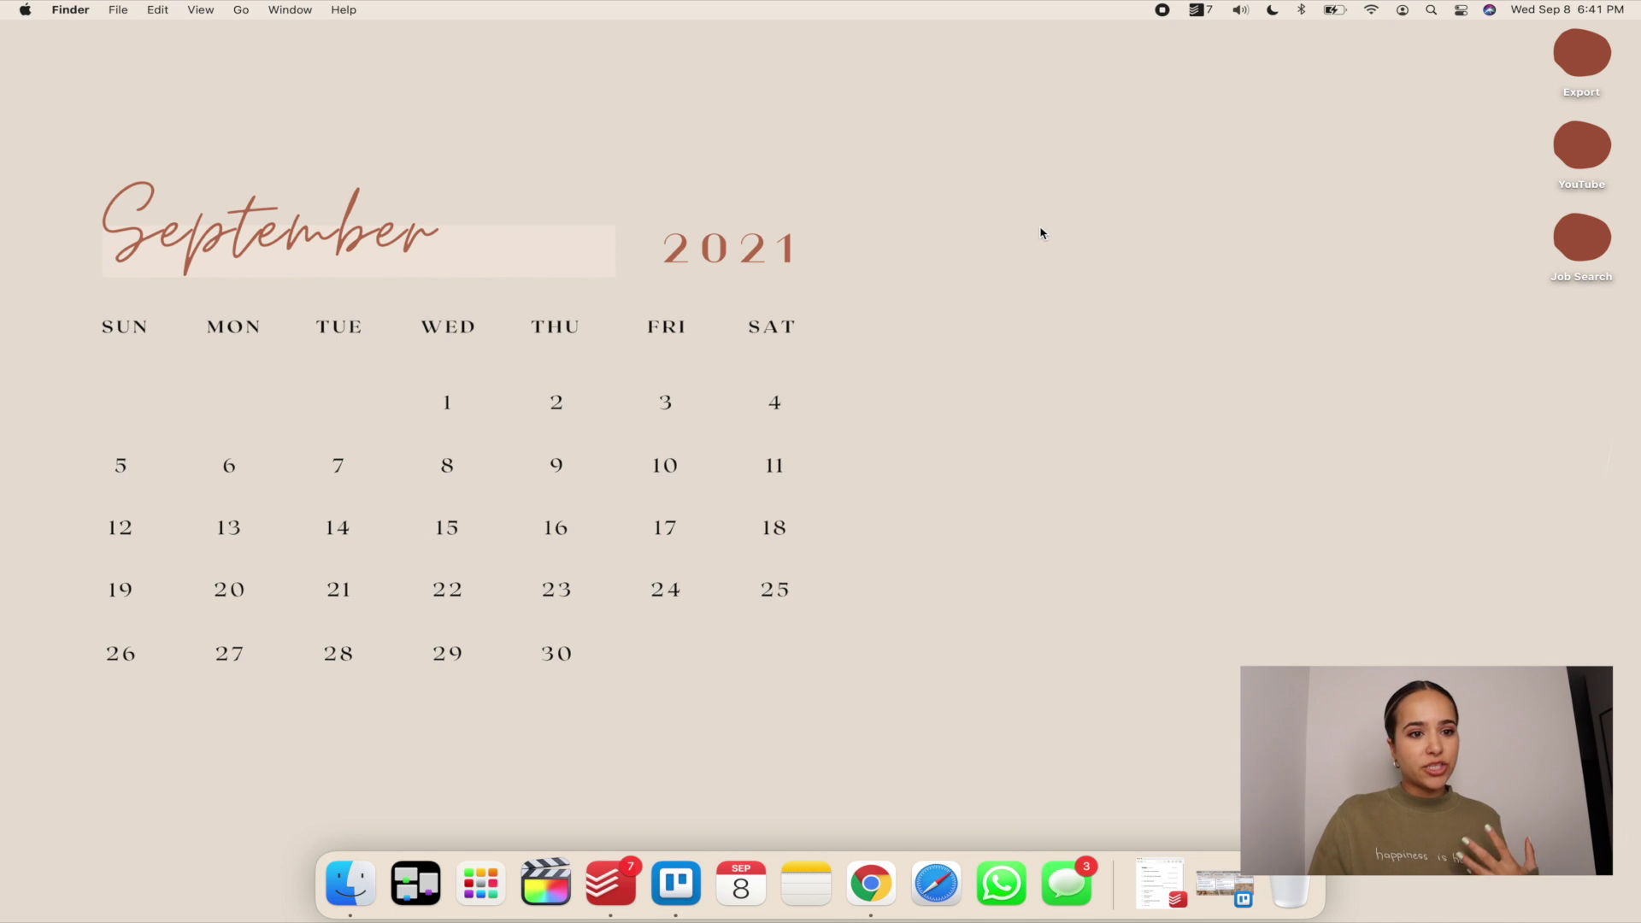
Step: Place RustDot.png from the Recents files onto the desktop and close the Finder window
{"action": "left_click", "coordinate": [349, 883]}
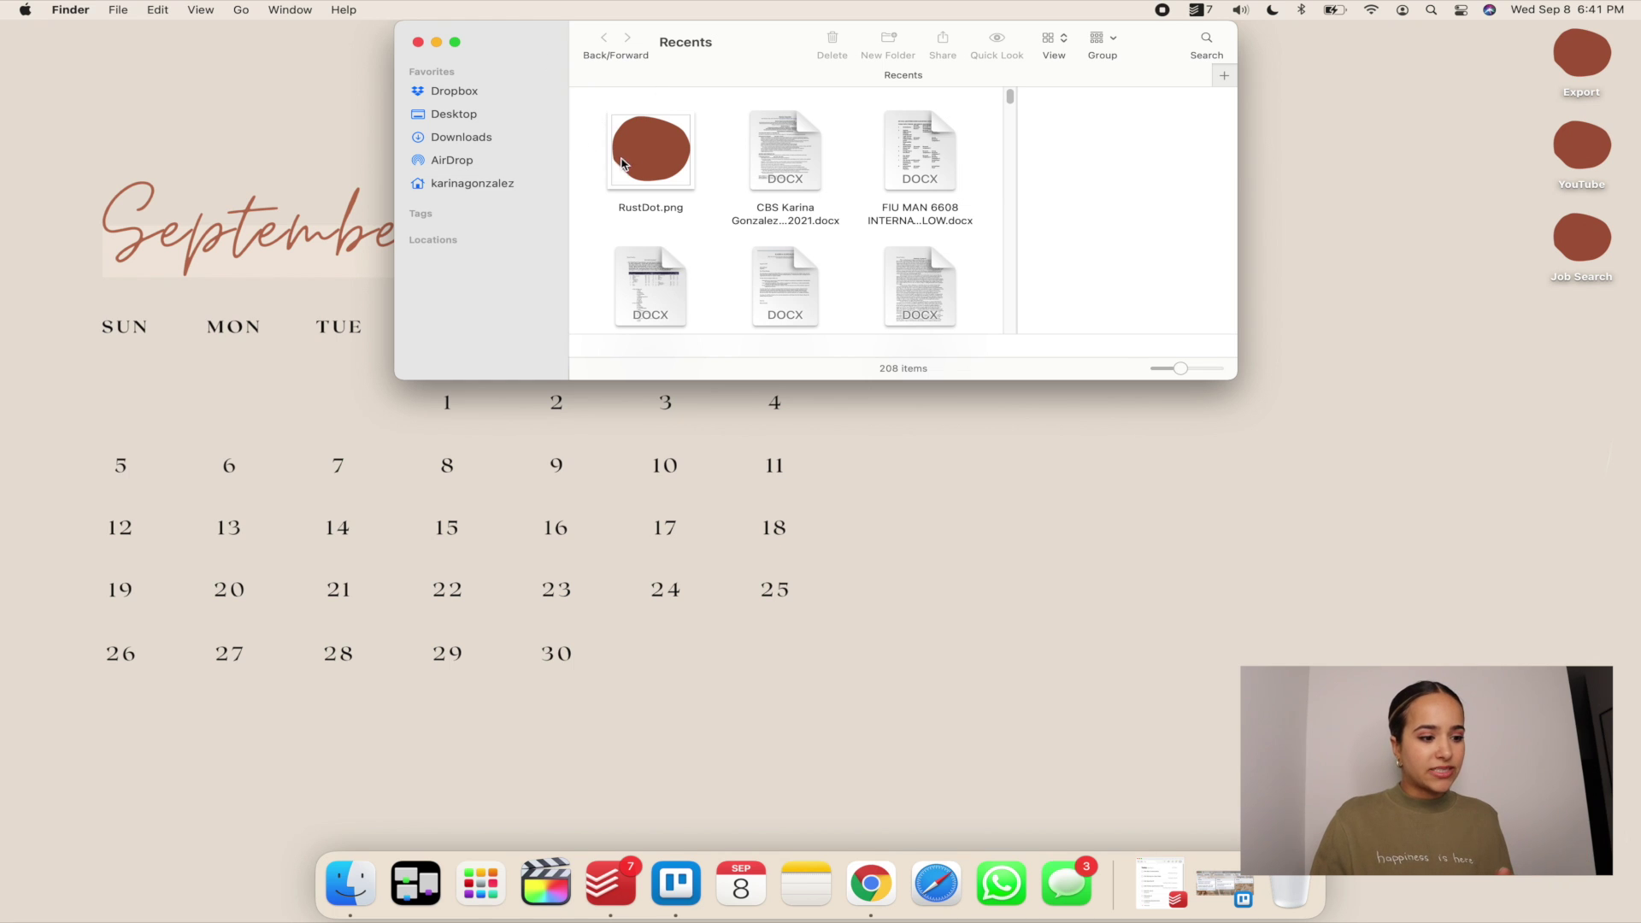
{"action": "left_click", "coordinate": [667, 138]}
{"action": "left_click_drag", "start_coordinate": [666, 152], "coordinate": [531, 118]}
{"action": "left_click", "coordinate": [418, 41]}
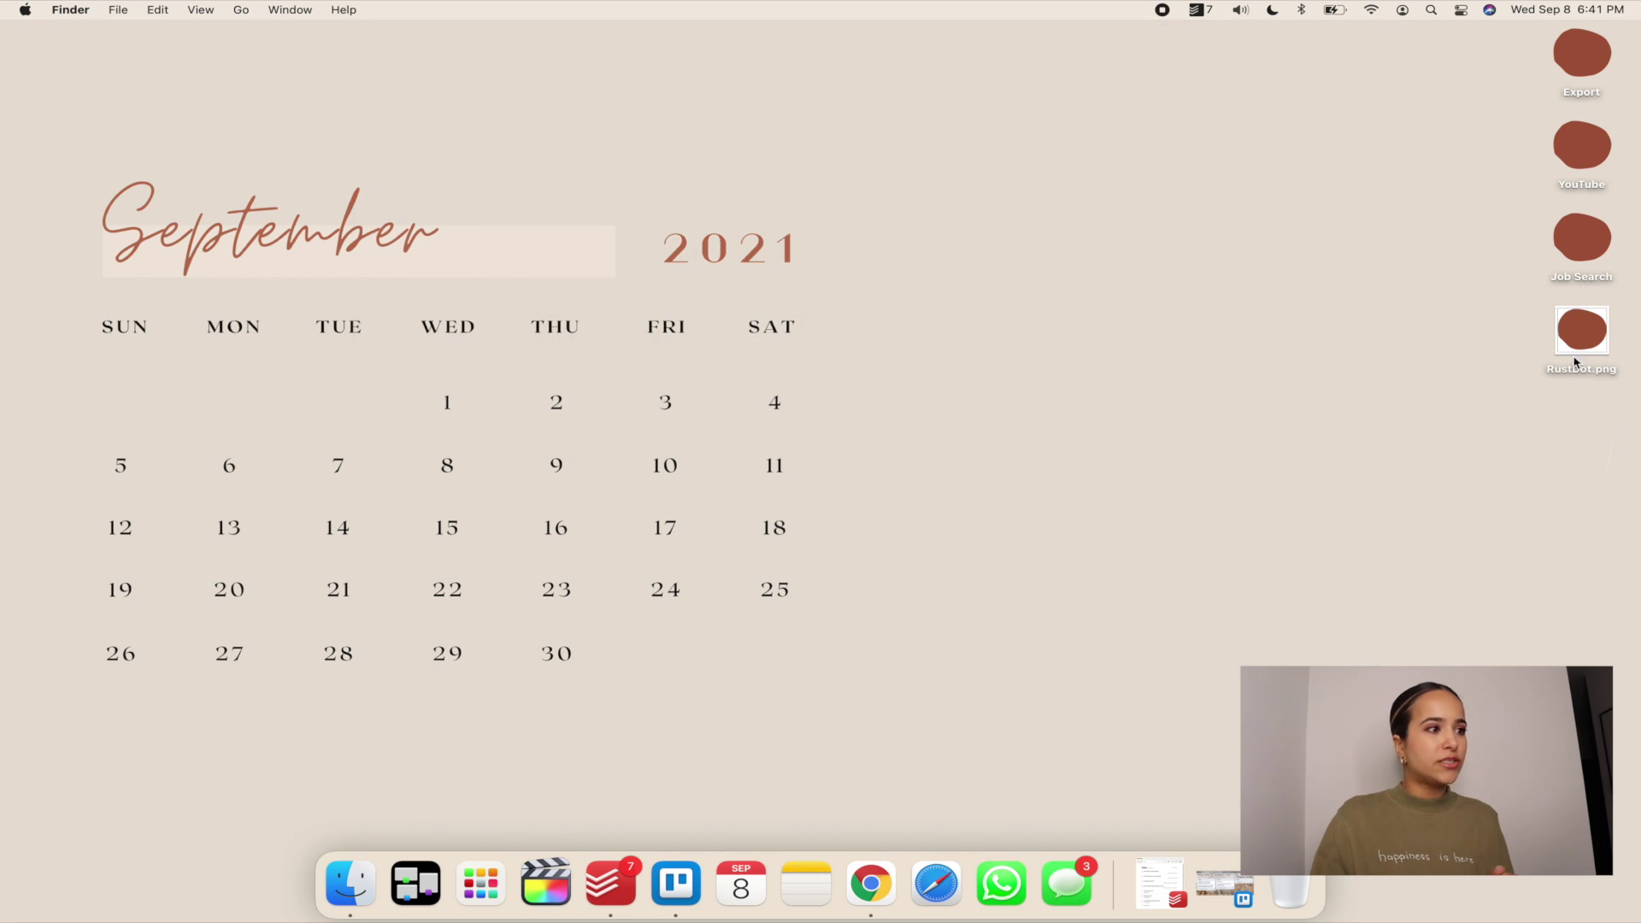
{"action": "left_click", "coordinate": [1588, 336]}
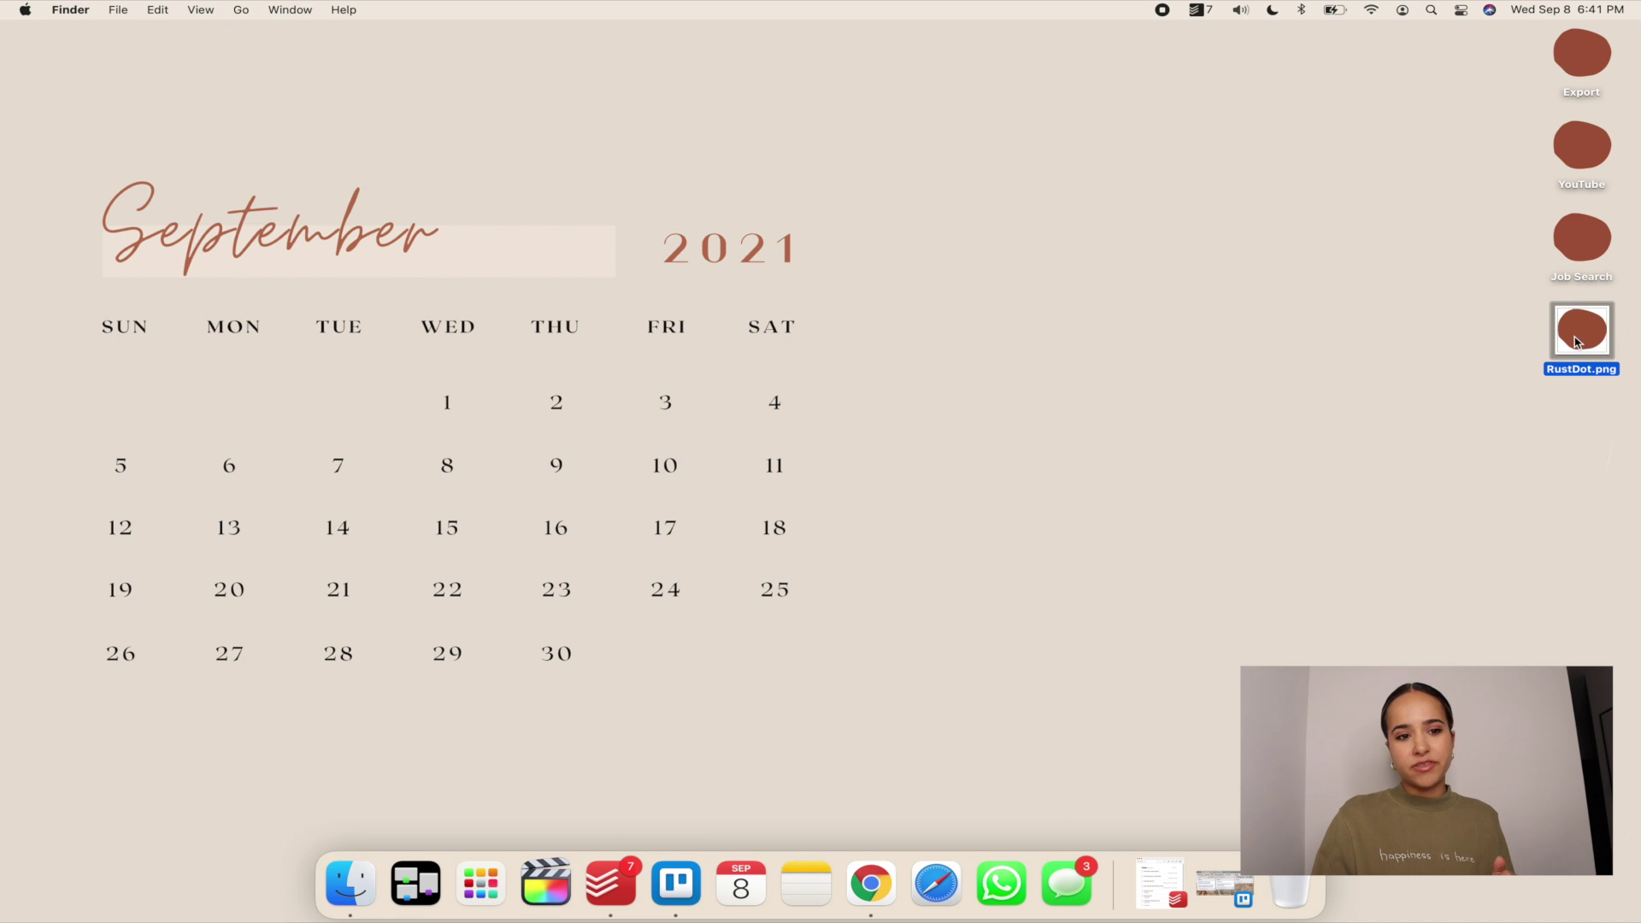
Step: Create a new folder on the desktop and name it Example
{"action": "right_click", "coordinate": [1593, 47]}
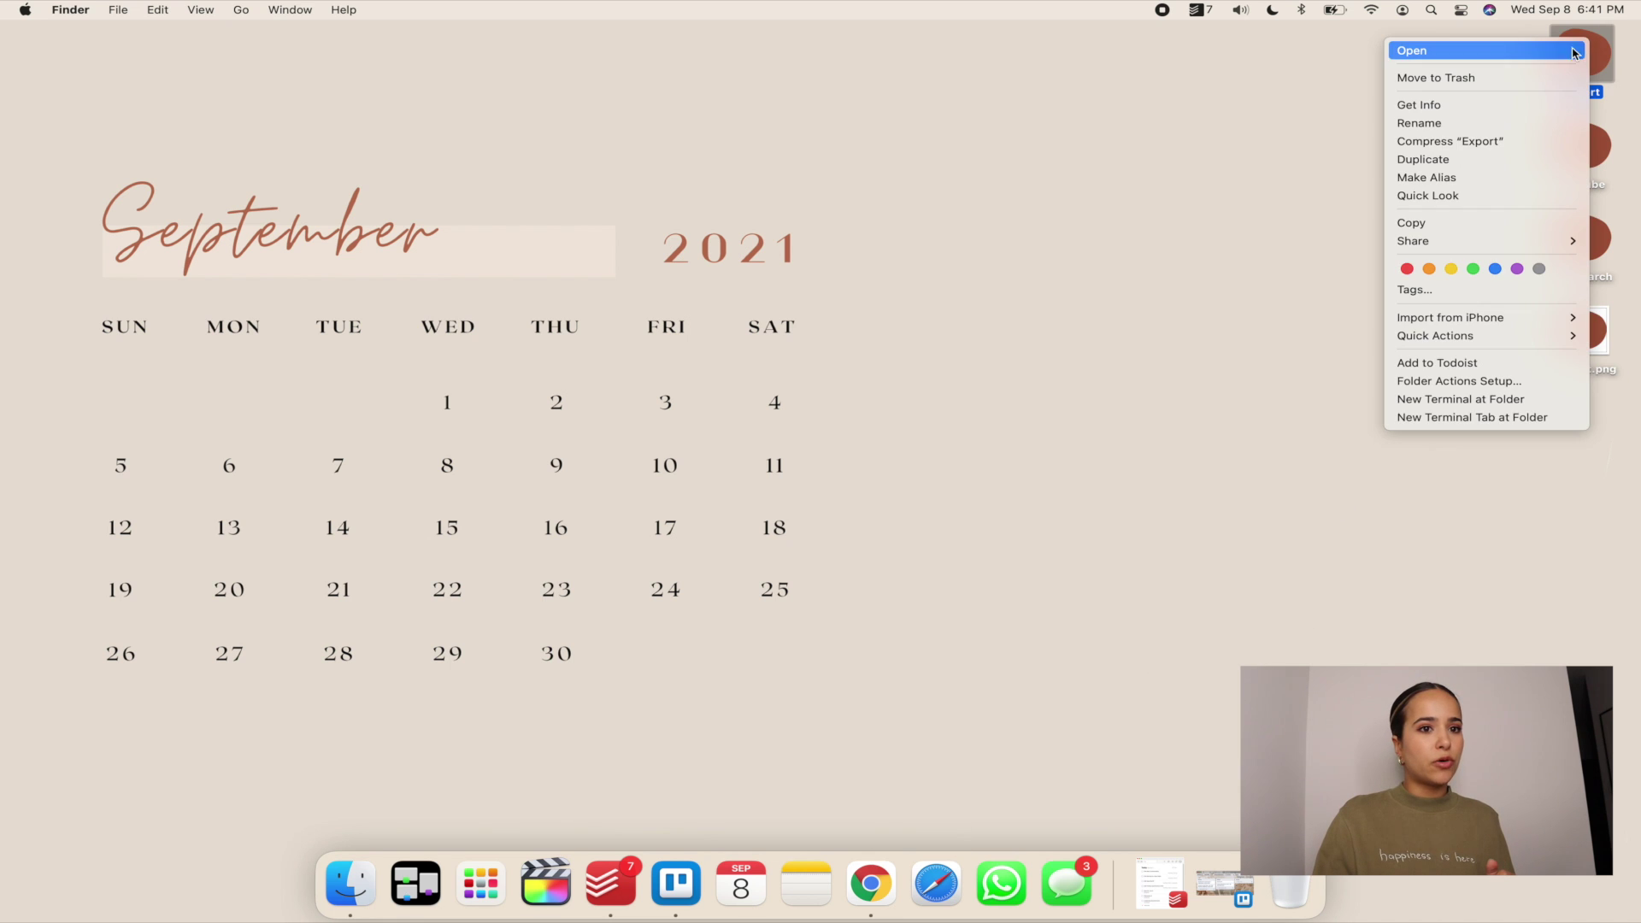
{"action": "right_click", "coordinate": [1305, 201]}
{"action": "left_click", "coordinate": [1337, 206]}
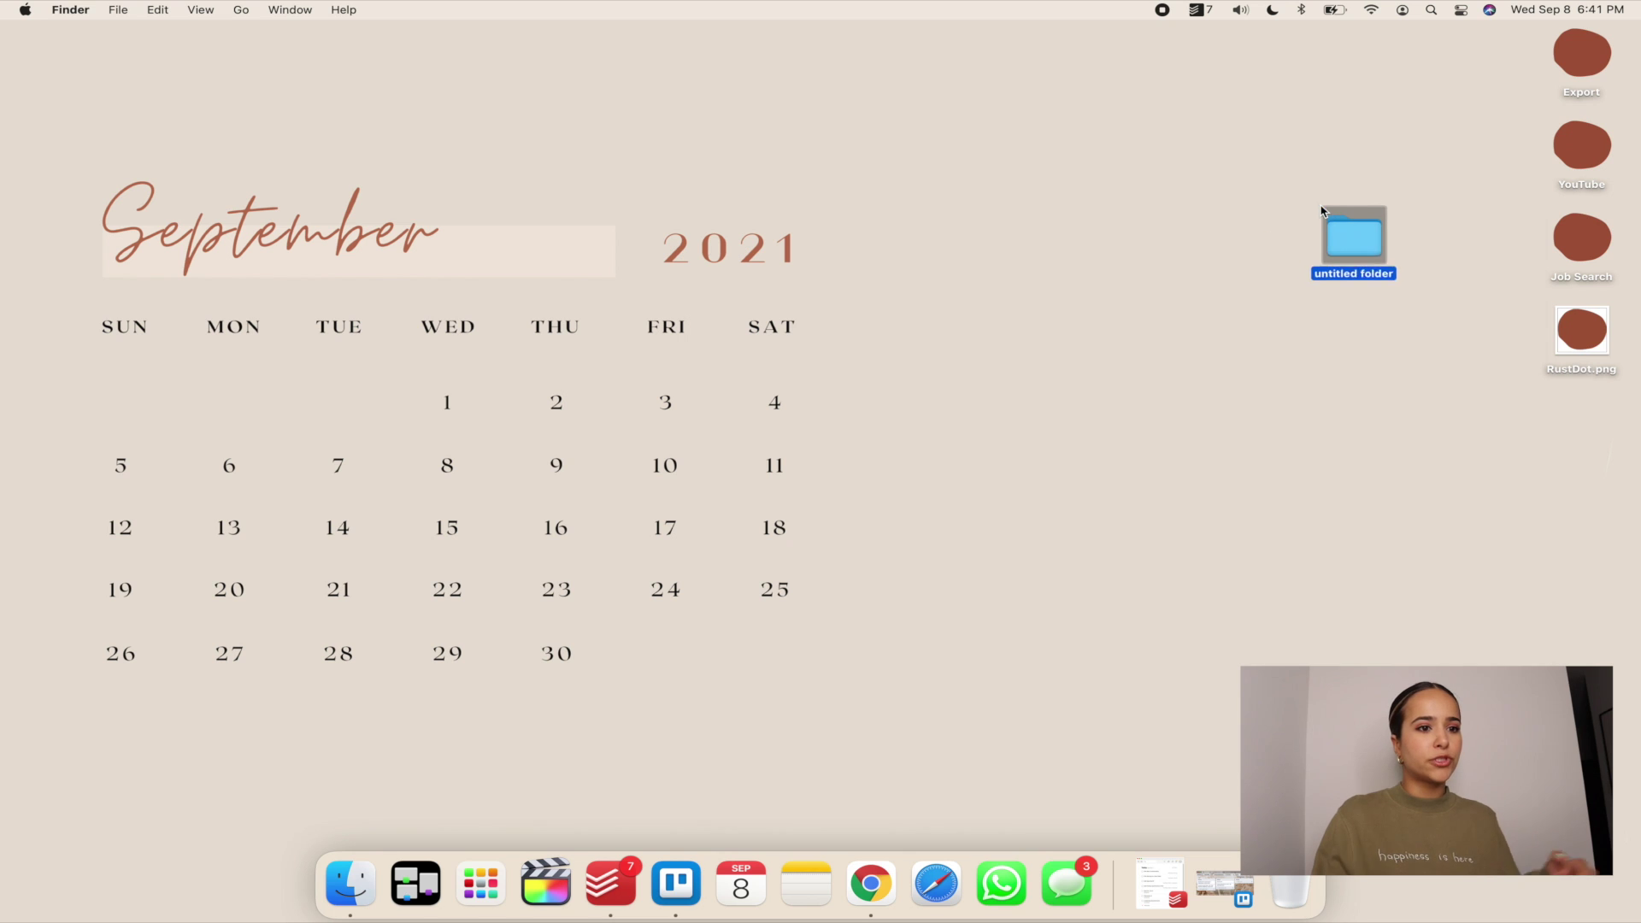
{"action": "type", "text": "Example"}
{"action": "key", "text": "Return"}
{"action": "left_click", "coordinate": [1367, 197]}
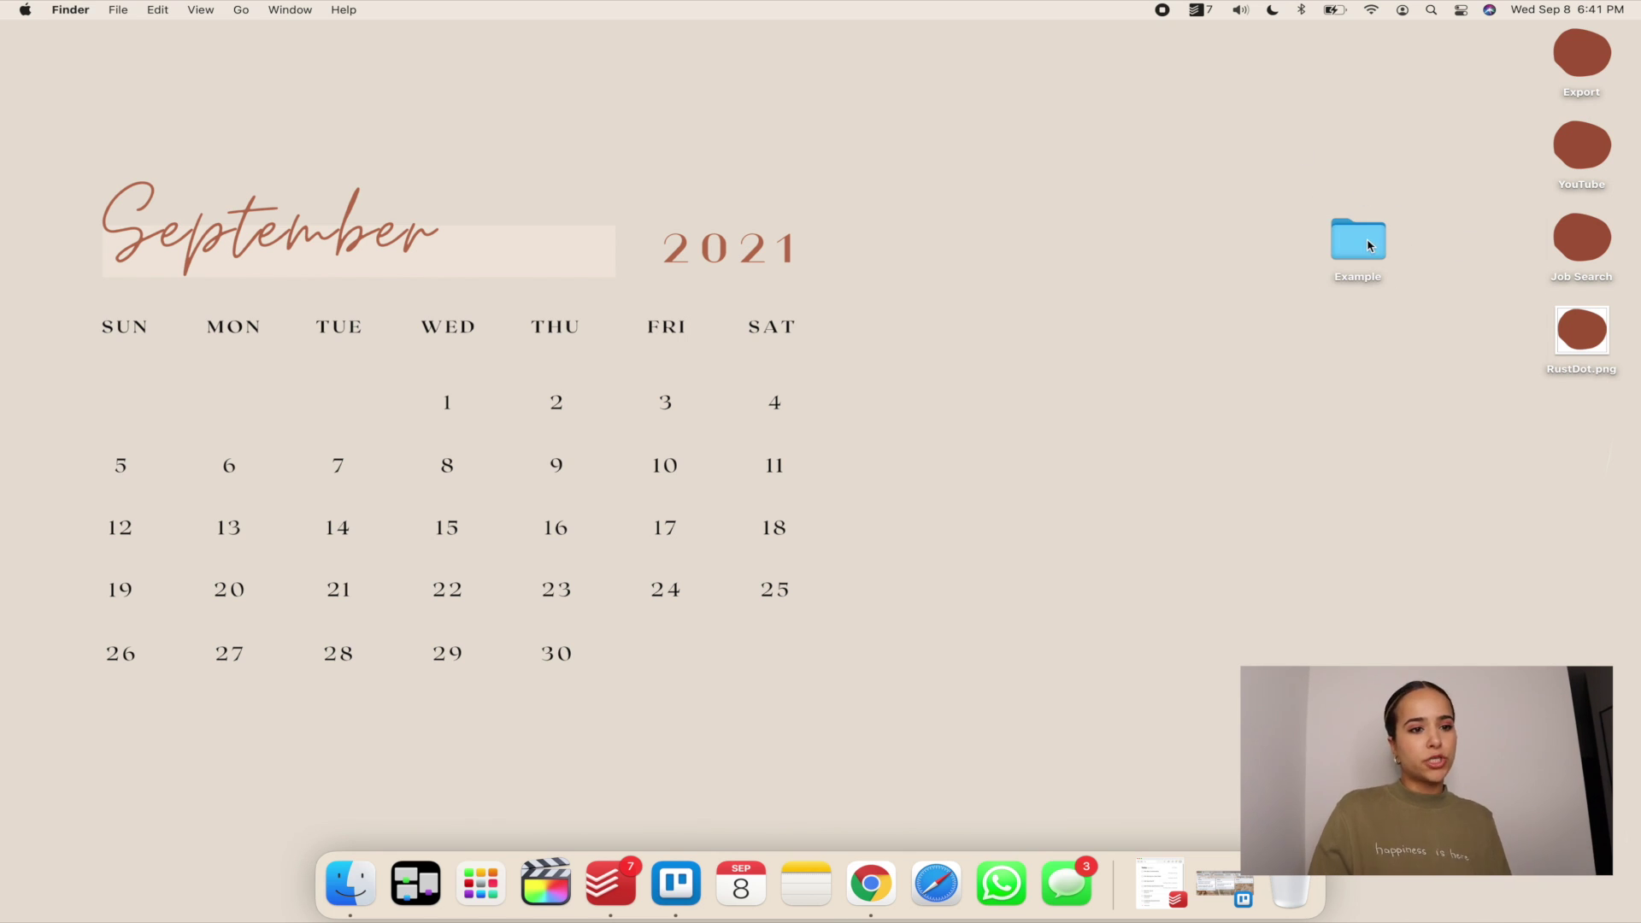
Step: Open the Get Info window of the Example folder
{"action": "left_click", "coordinate": [1348, 282]}
{"action": "right_click", "coordinate": [1357, 237]}
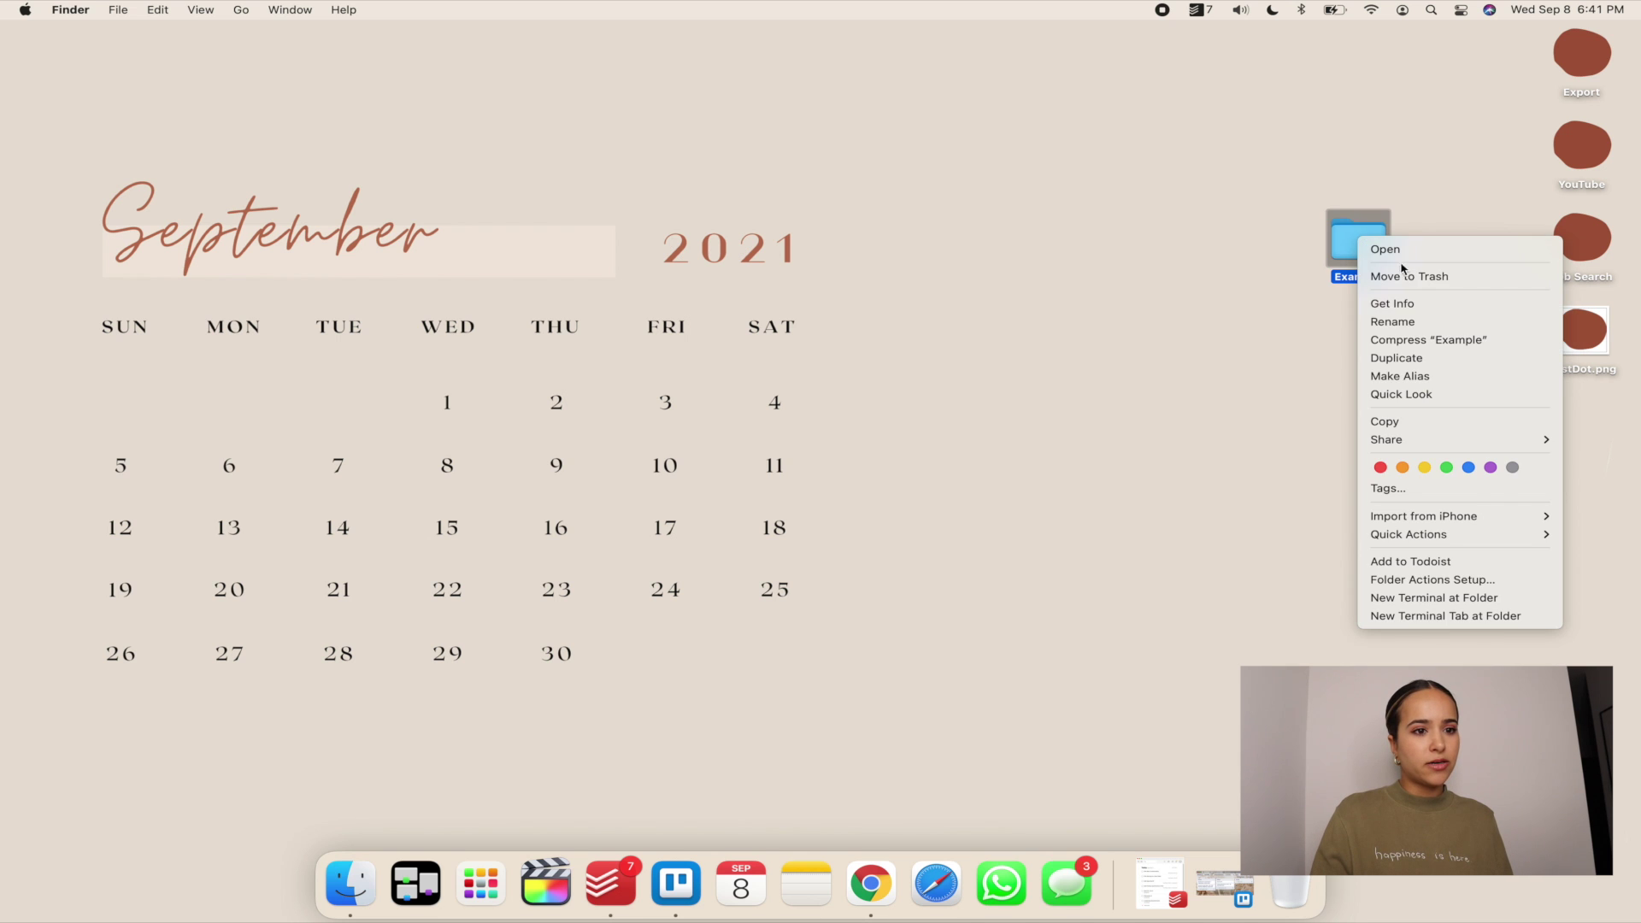
{"action": "left_click", "coordinate": [1417, 304]}
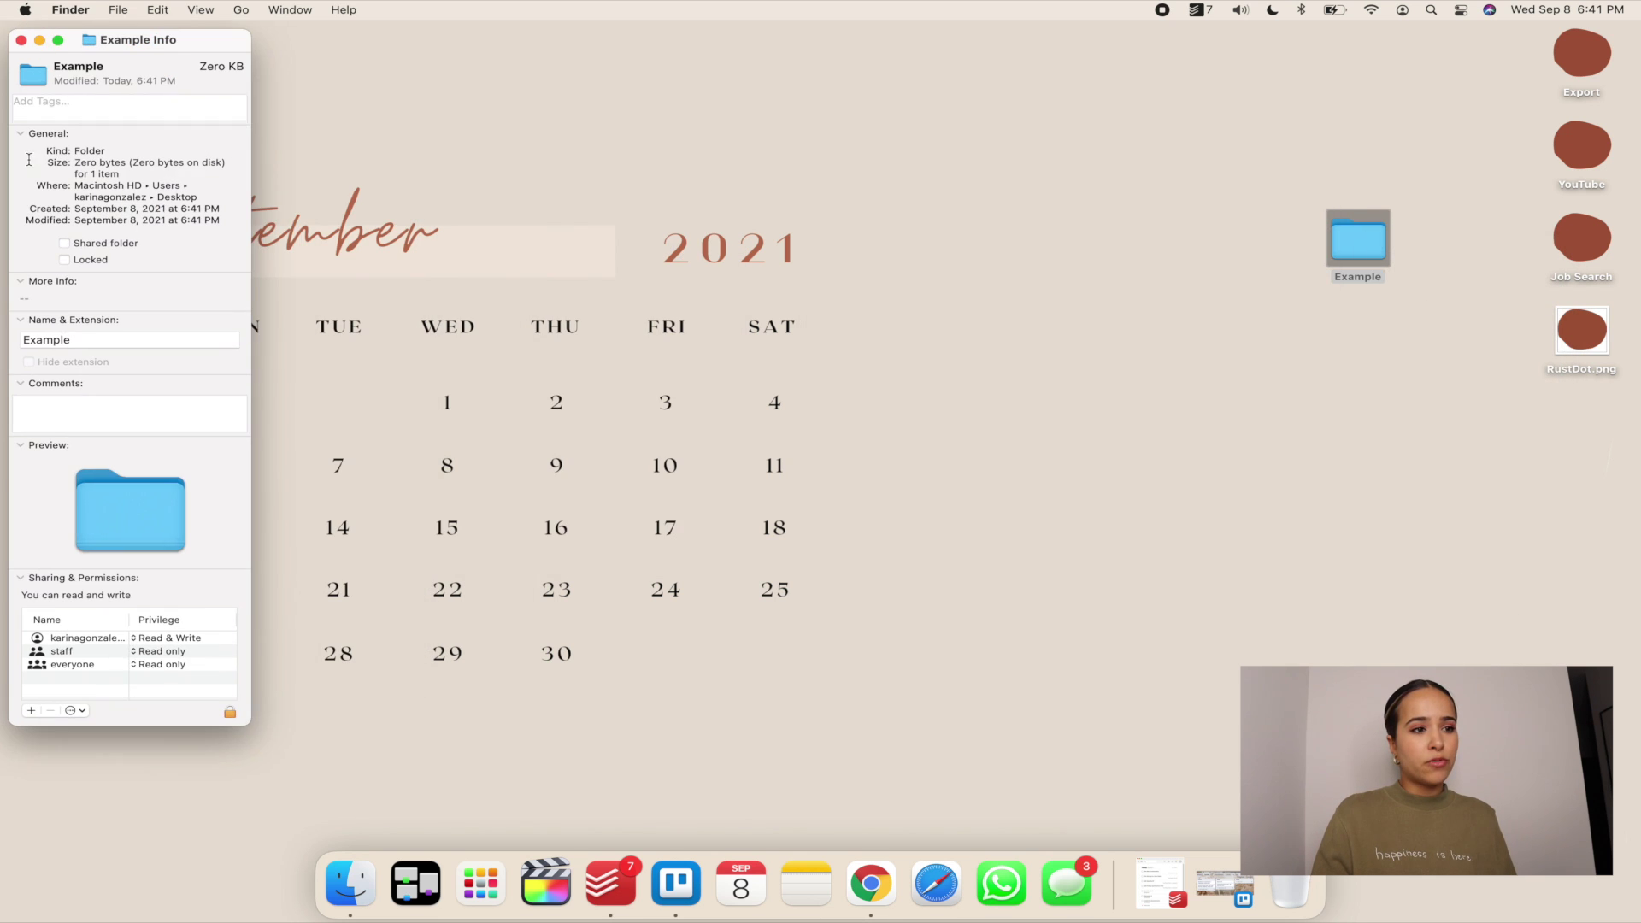
Step: Copy the whole RustDot.png image in Preview, paste it as the Example folder's icon and close the image
{"action": "double_click", "coordinate": [1600, 327]}
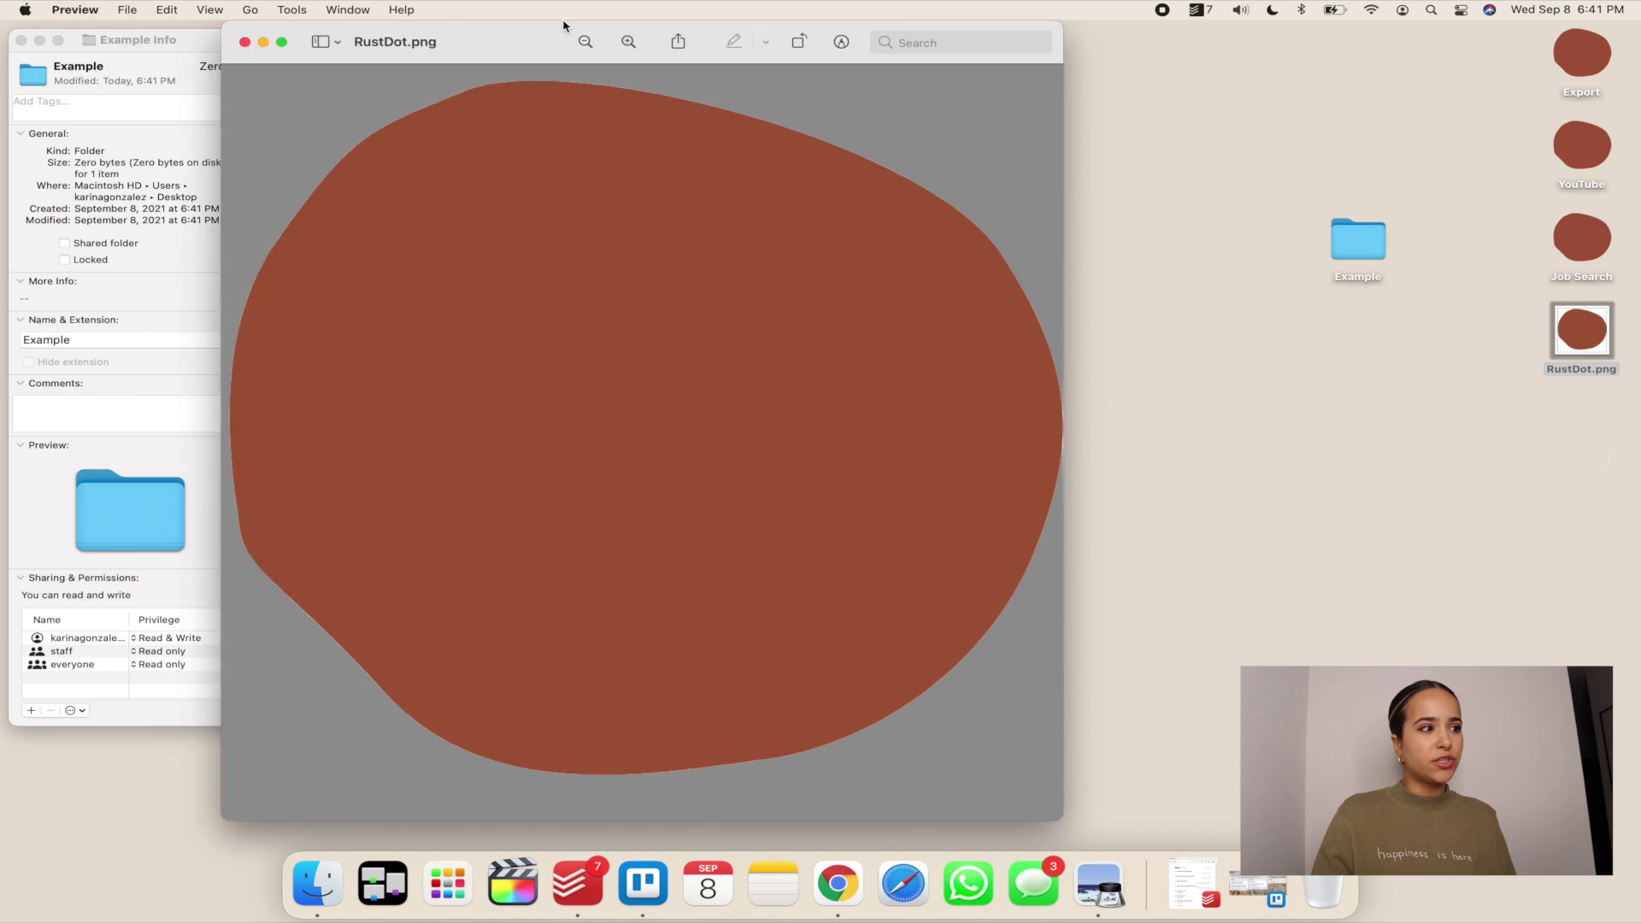
{"action": "left_click_drag", "start_coordinate": [563, 25], "coordinate": [852, 12]}
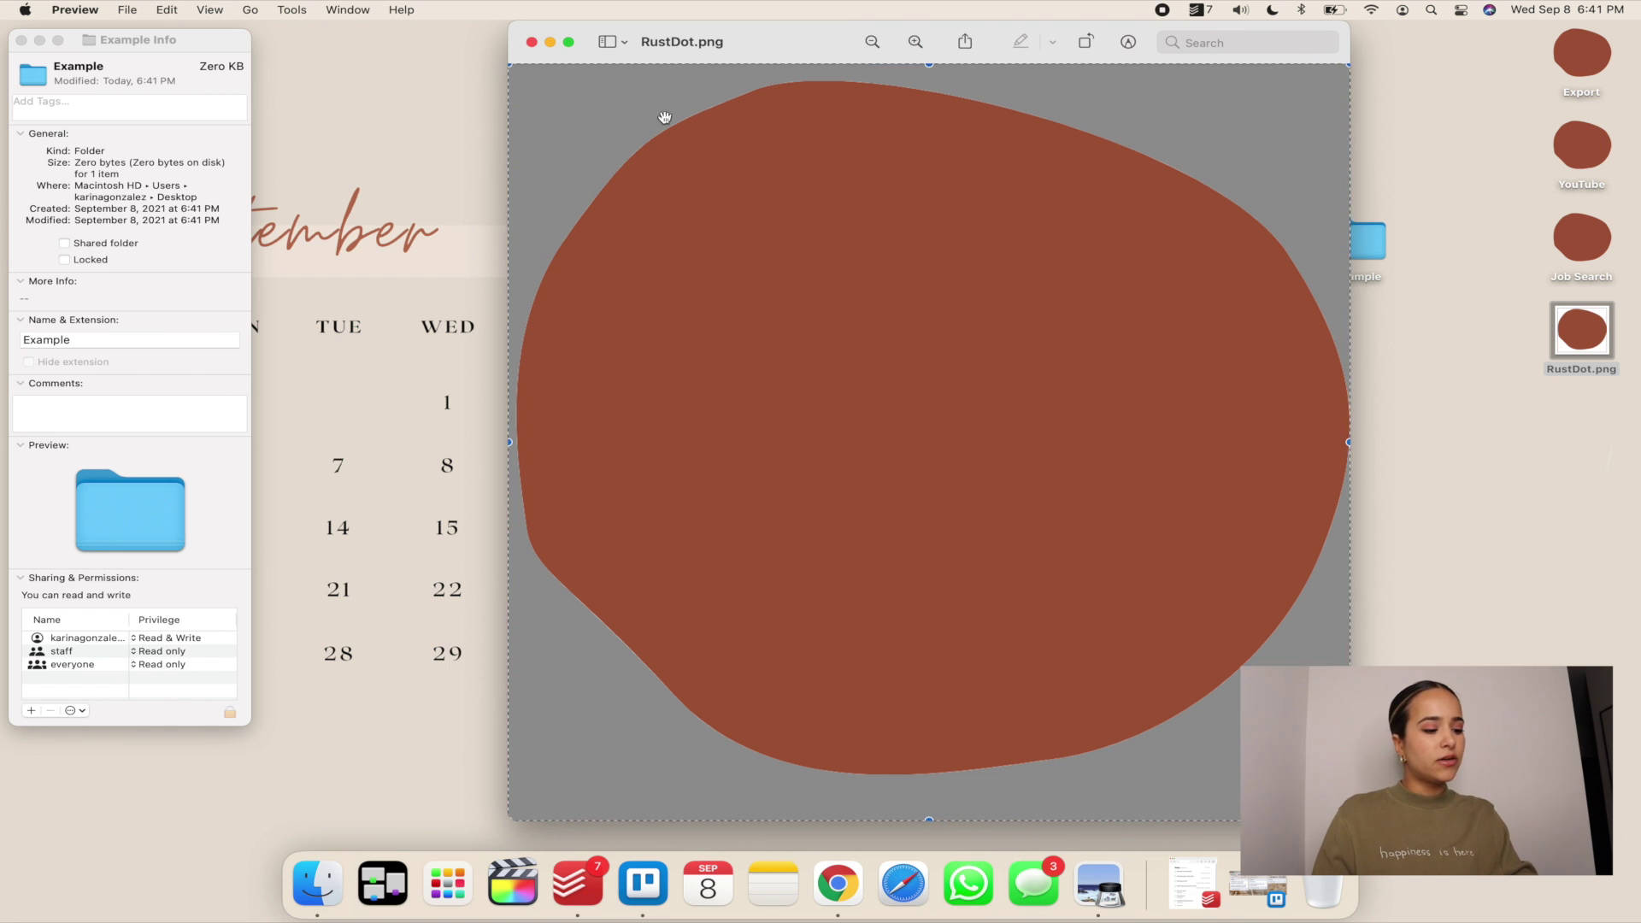
{"action": "left_click", "coordinate": [34, 80]}
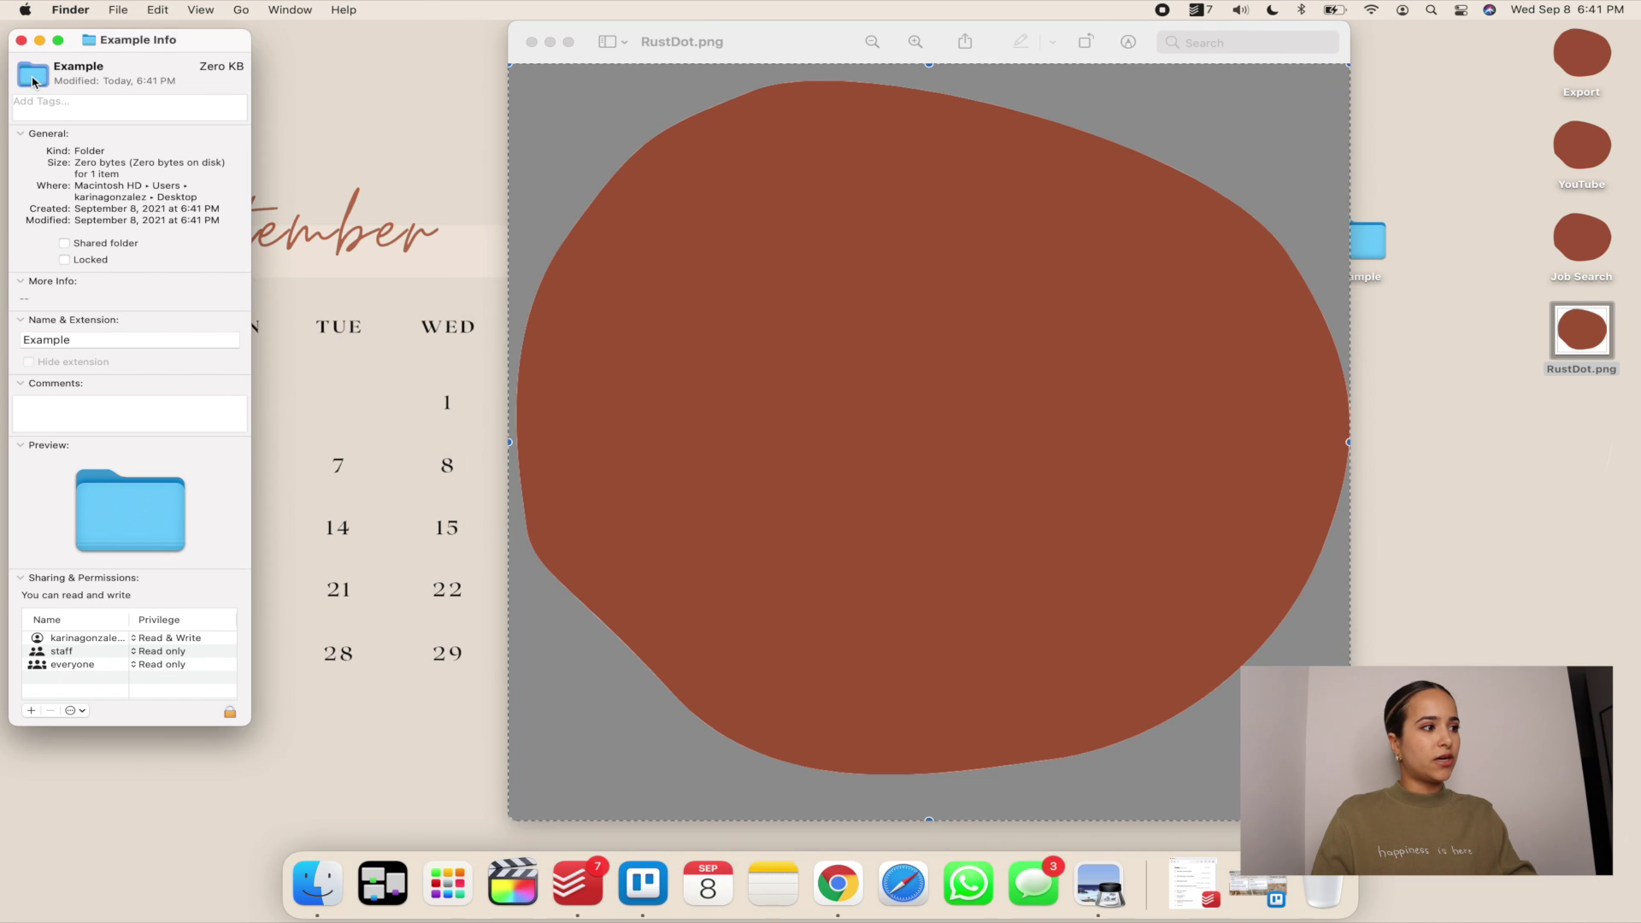
{"action": "key", "text": "super+v"}
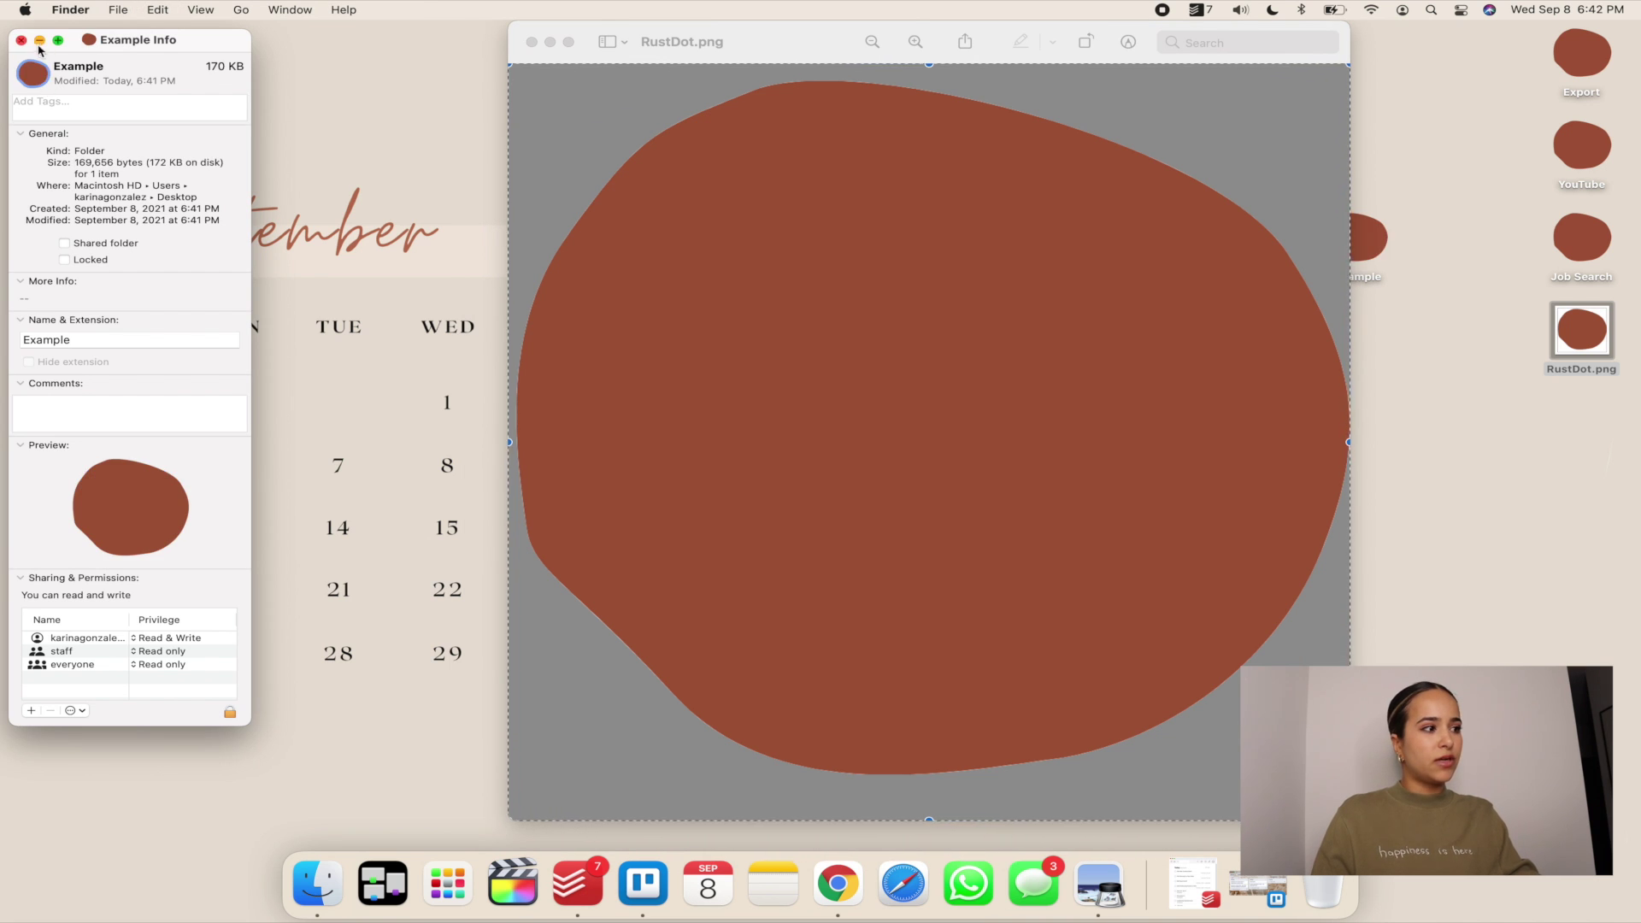
{"action": "left_click", "coordinate": [531, 43]}
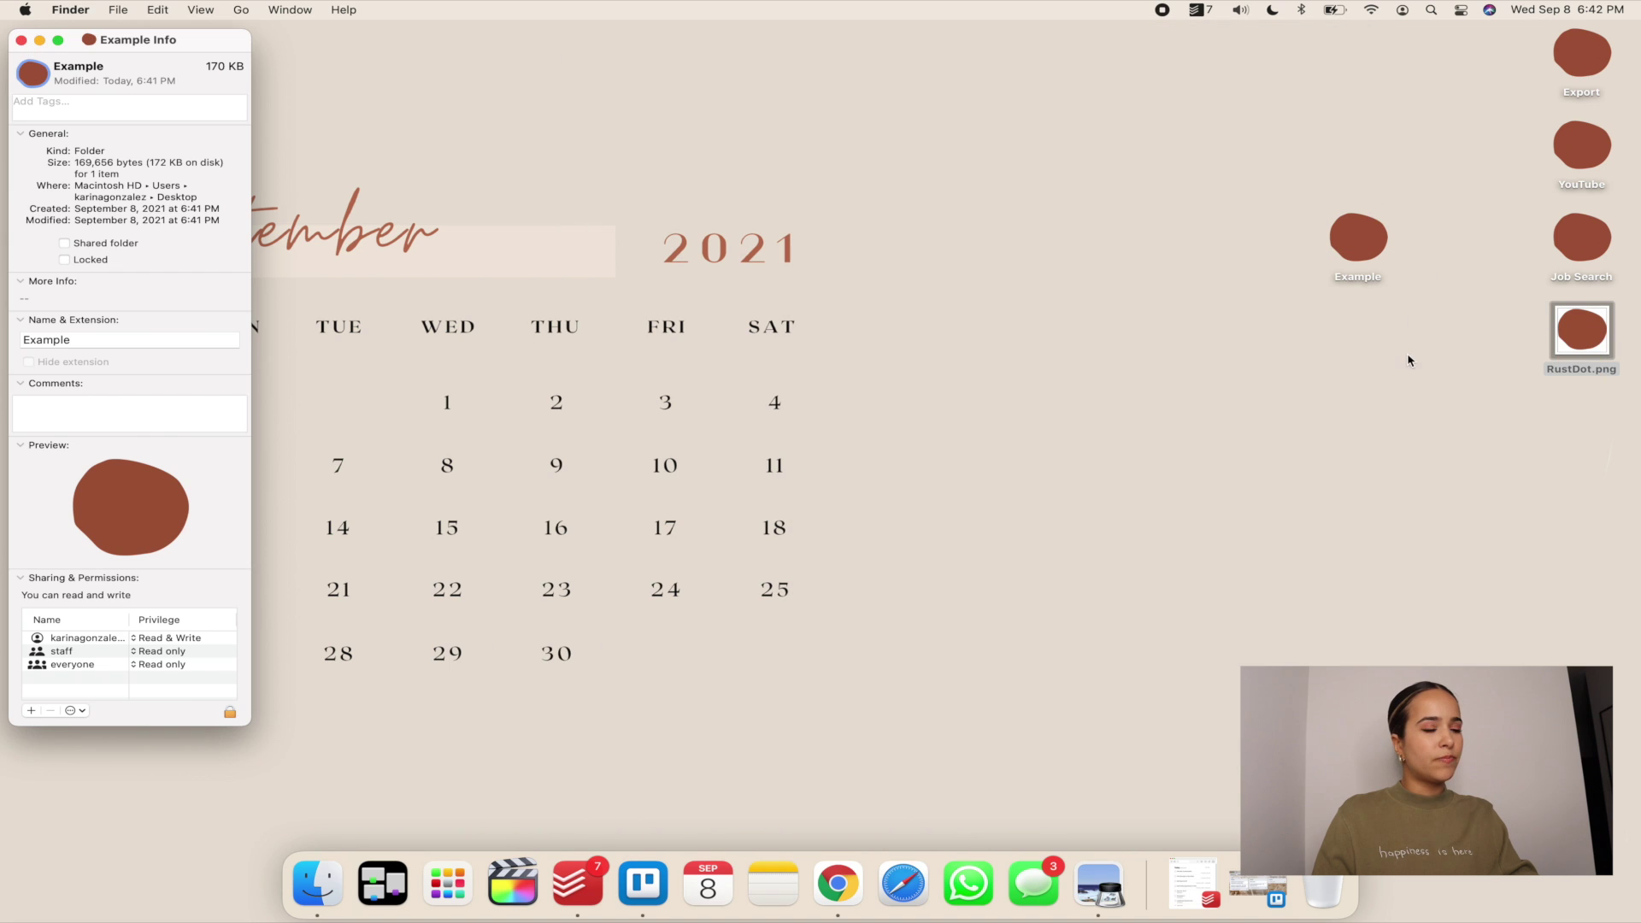
{"action": "left_click", "coordinate": [1358, 239]}
{"action": "left_click", "coordinate": [1411, 271]}
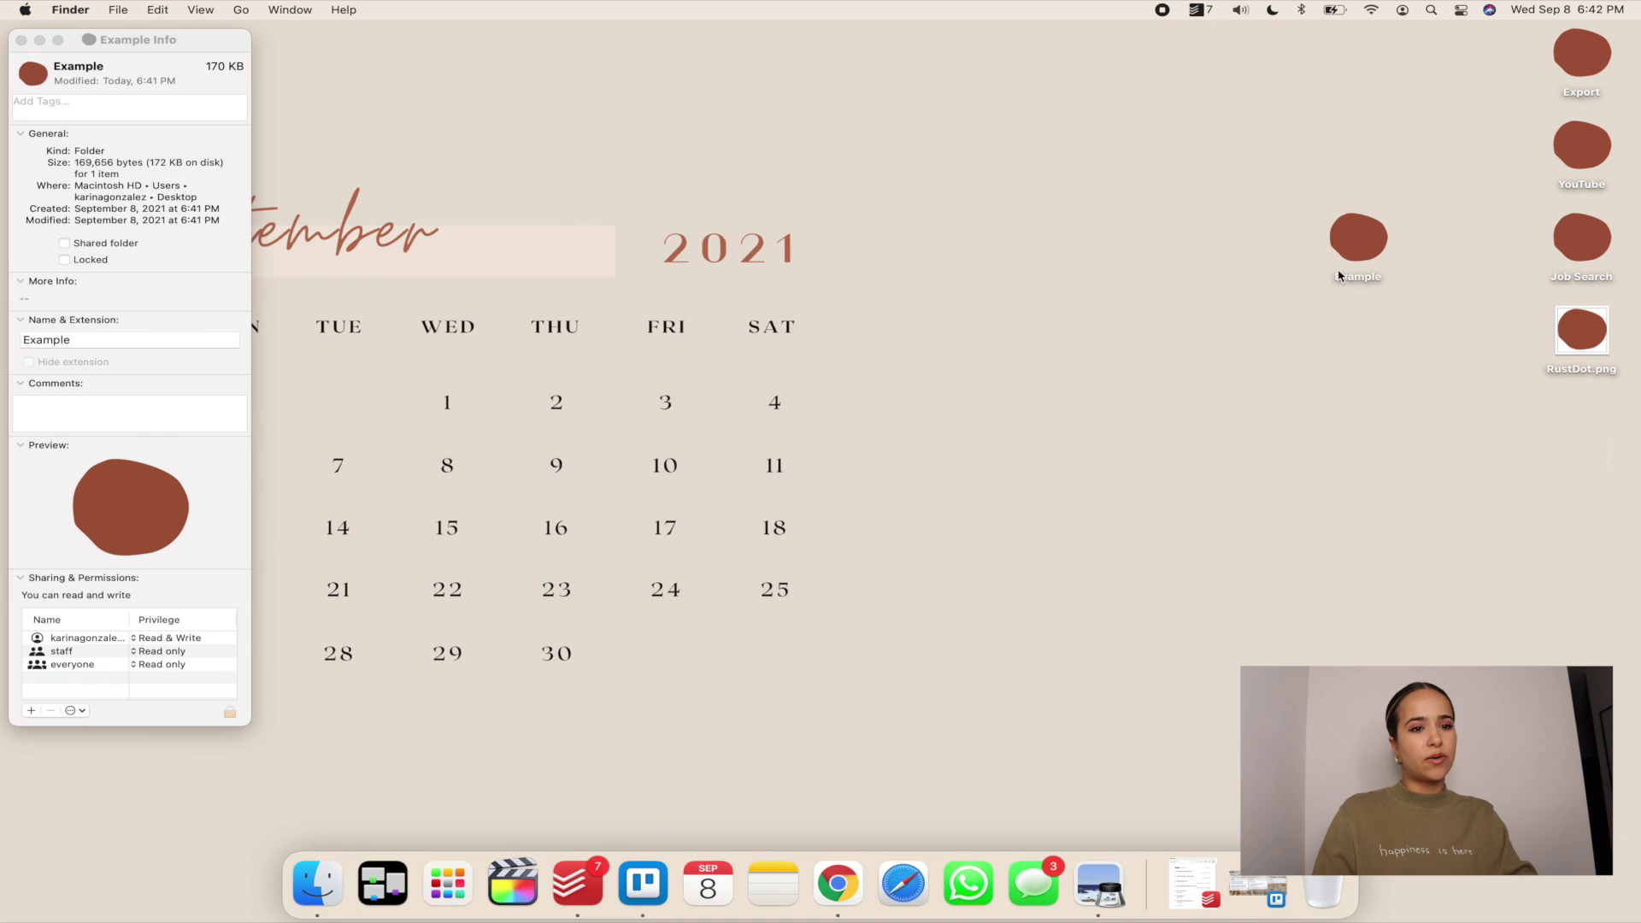
{"action": "left_click", "coordinate": [1557, 55]}
{"action": "key", "text": "Down"}
{"action": "key", "text": "Down"}
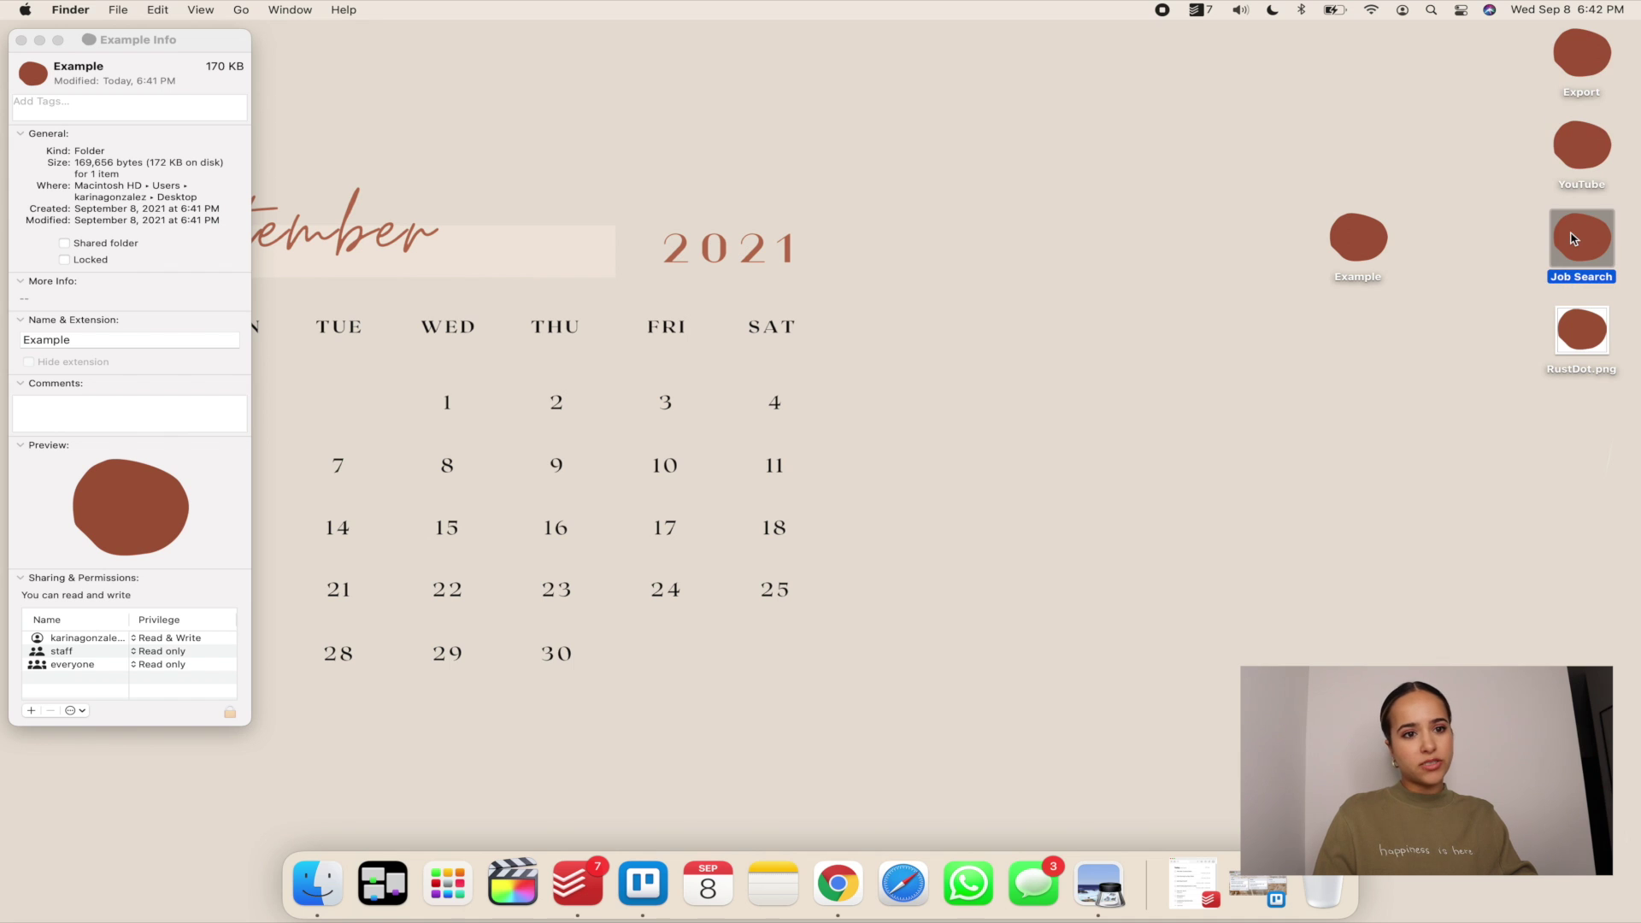
{"action": "key", "text": "Up"}
{"action": "key", "text": "Up"}
{"action": "left_click", "coordinate": [1602, 140]}
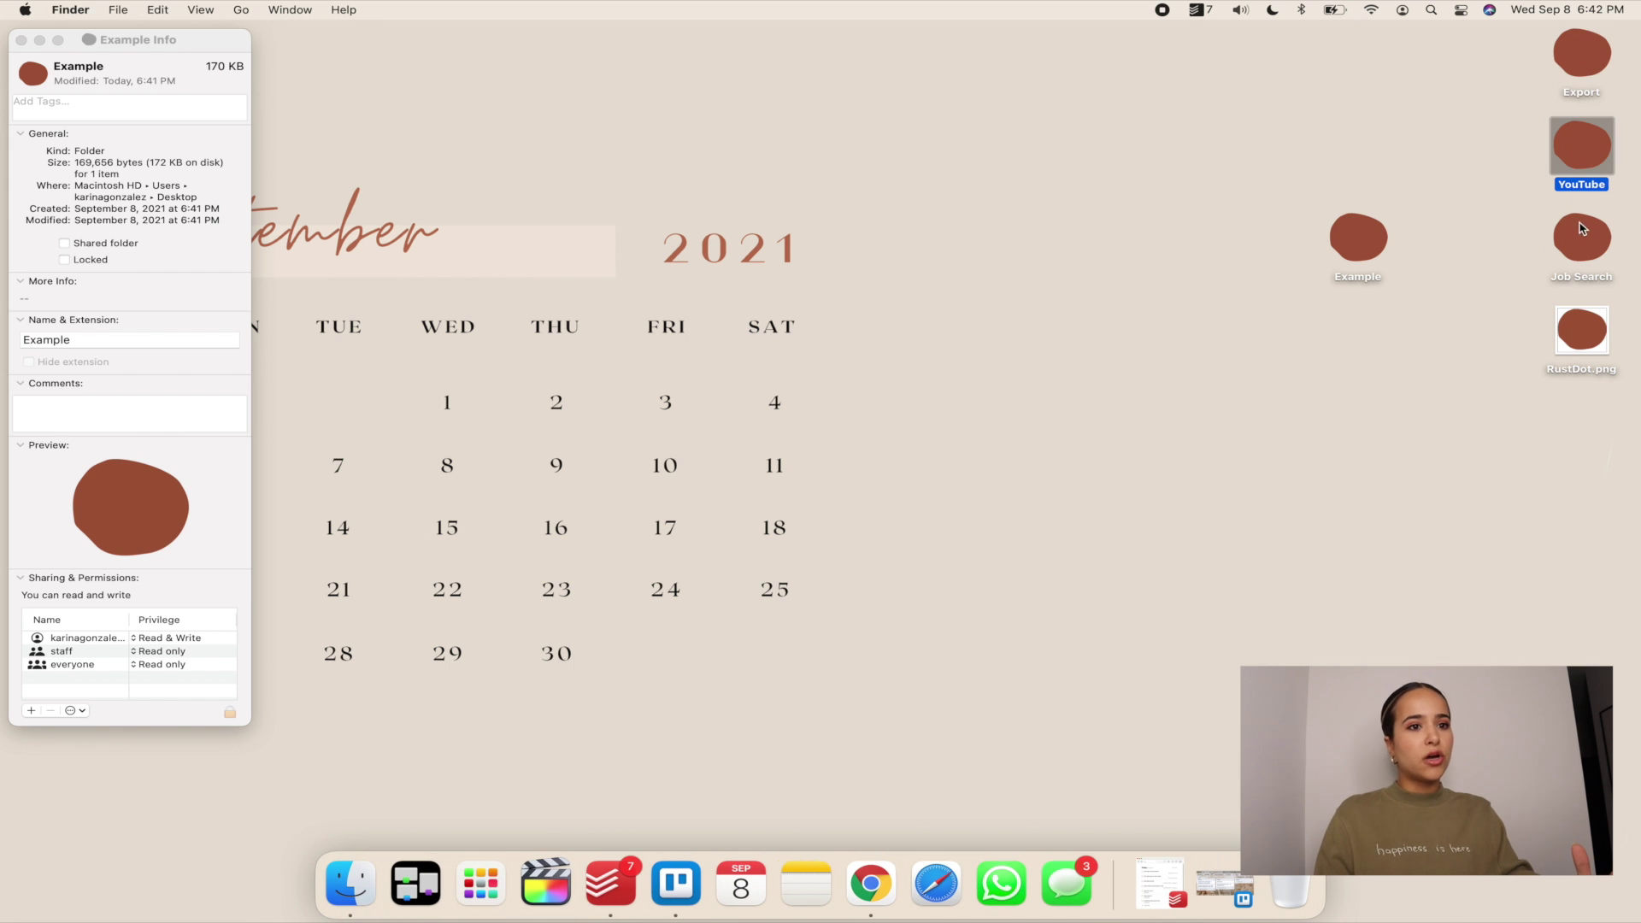
{"action": "left_click", "coordinate": [1582, 248]}
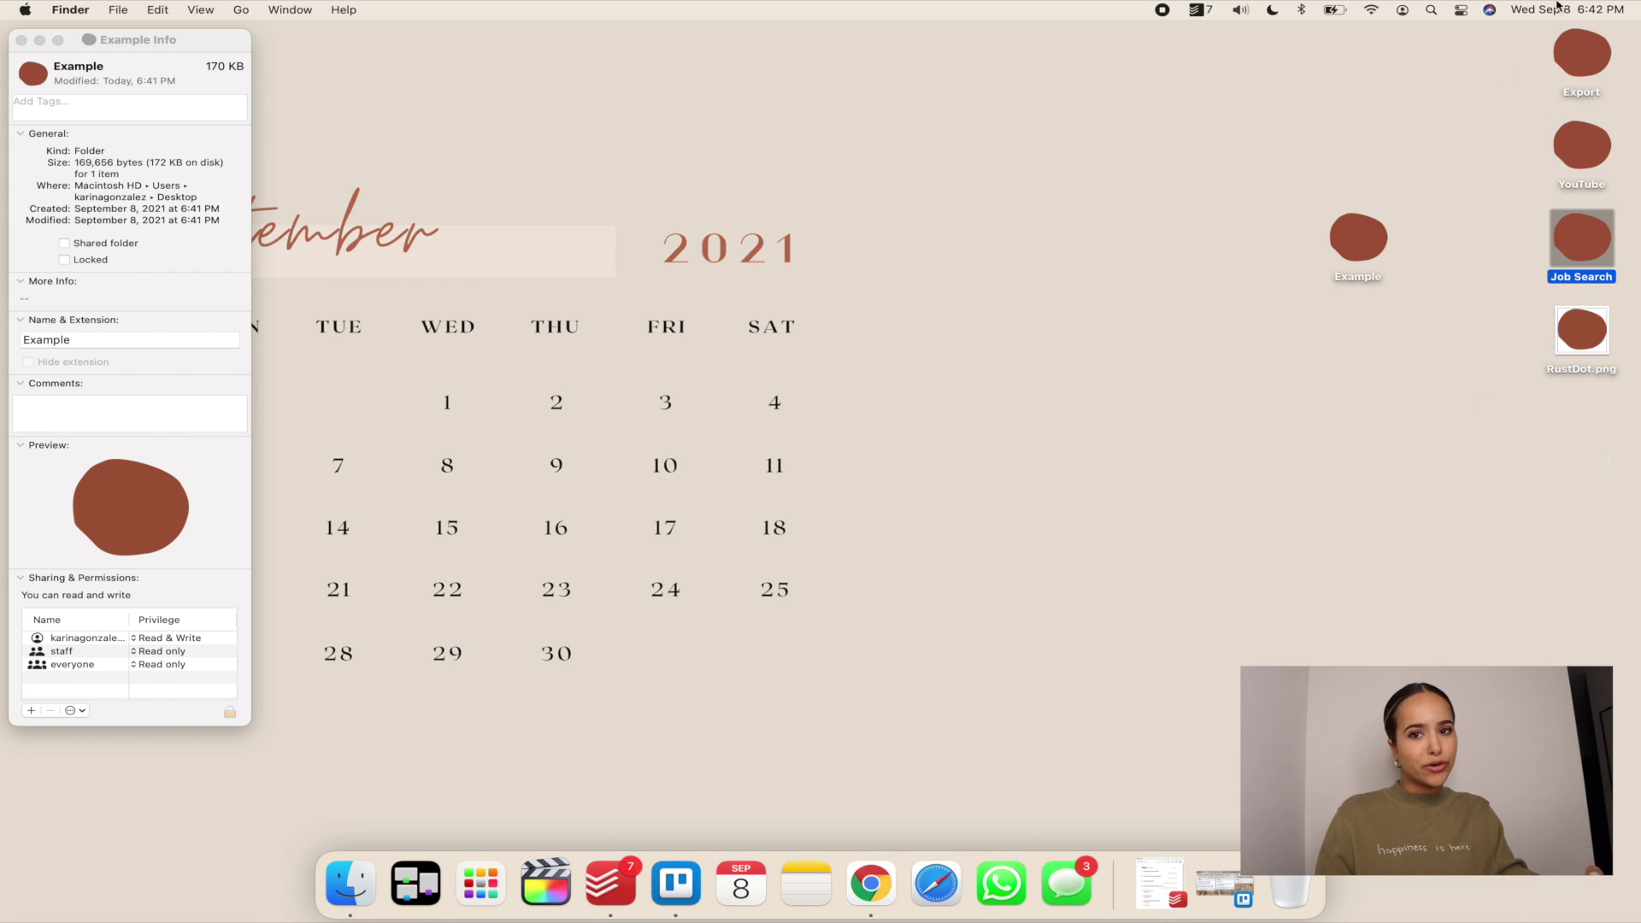
{"action": "left_click", "coordinate": [1319, 241]}
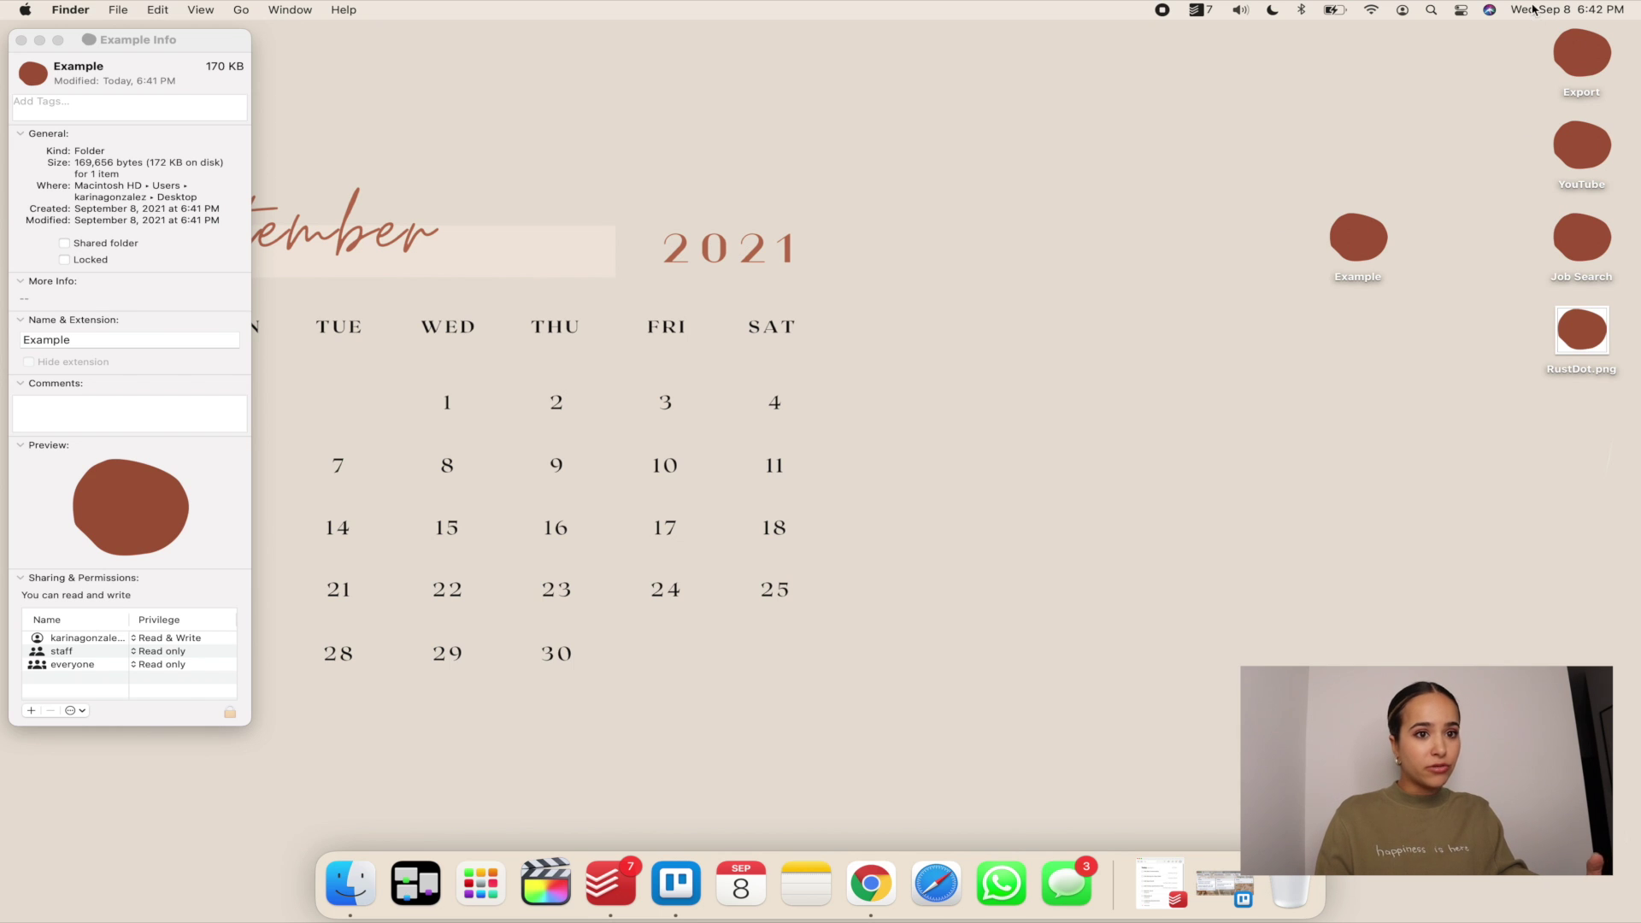
{"action": "left_click", "coordinate": [1543, 338]}
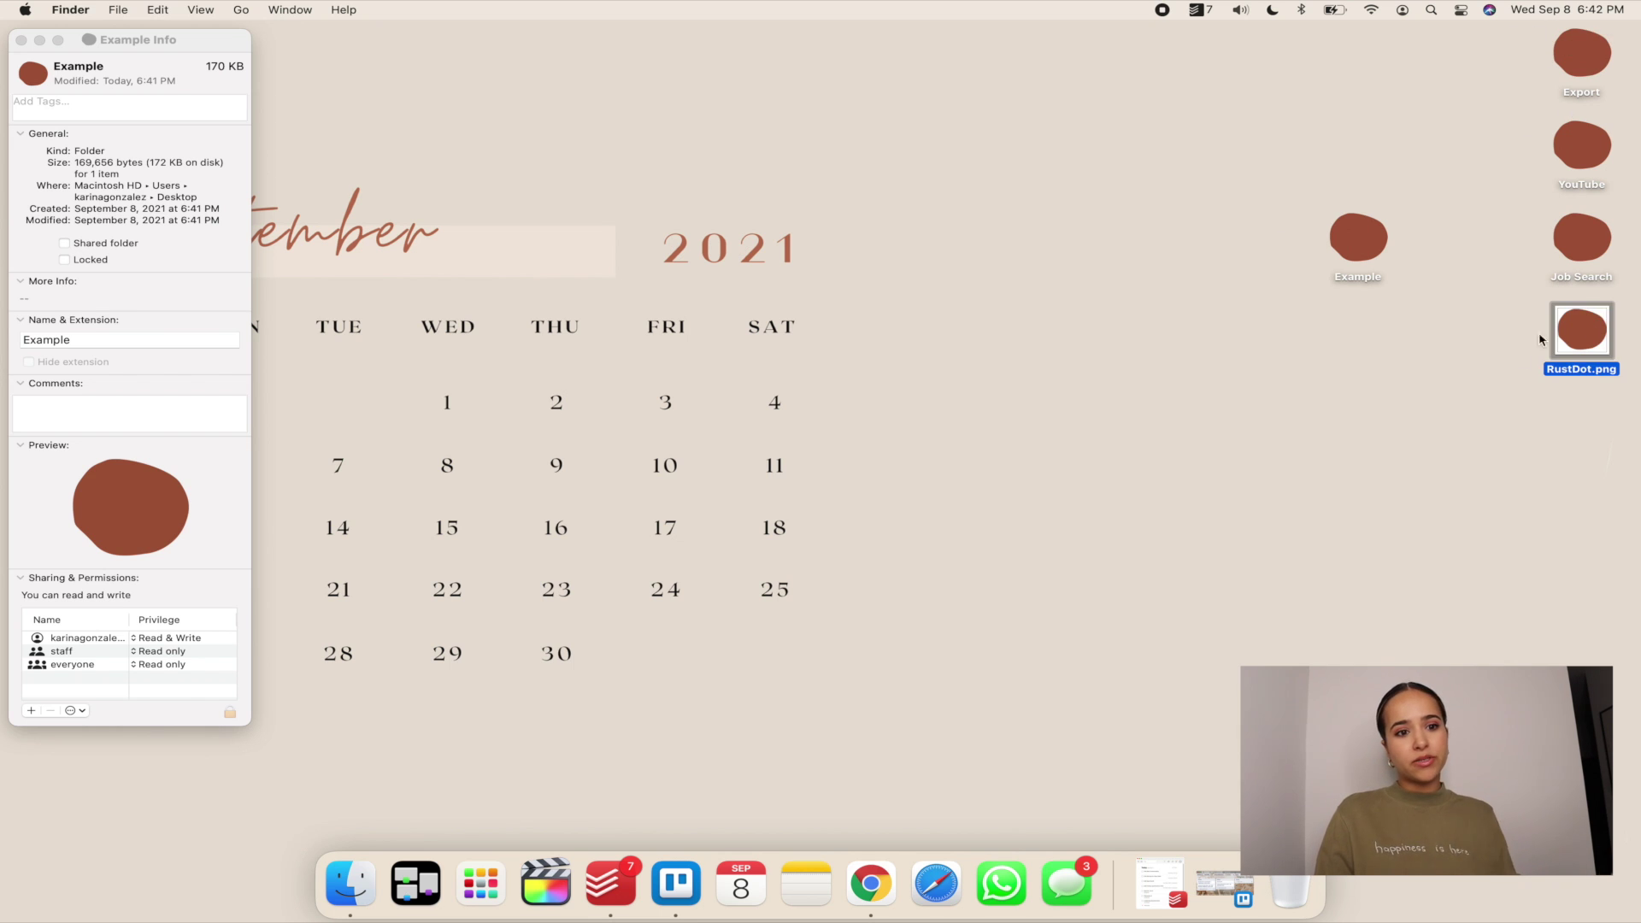
{"action": "left_click", "coordinate": [1591, 251]}
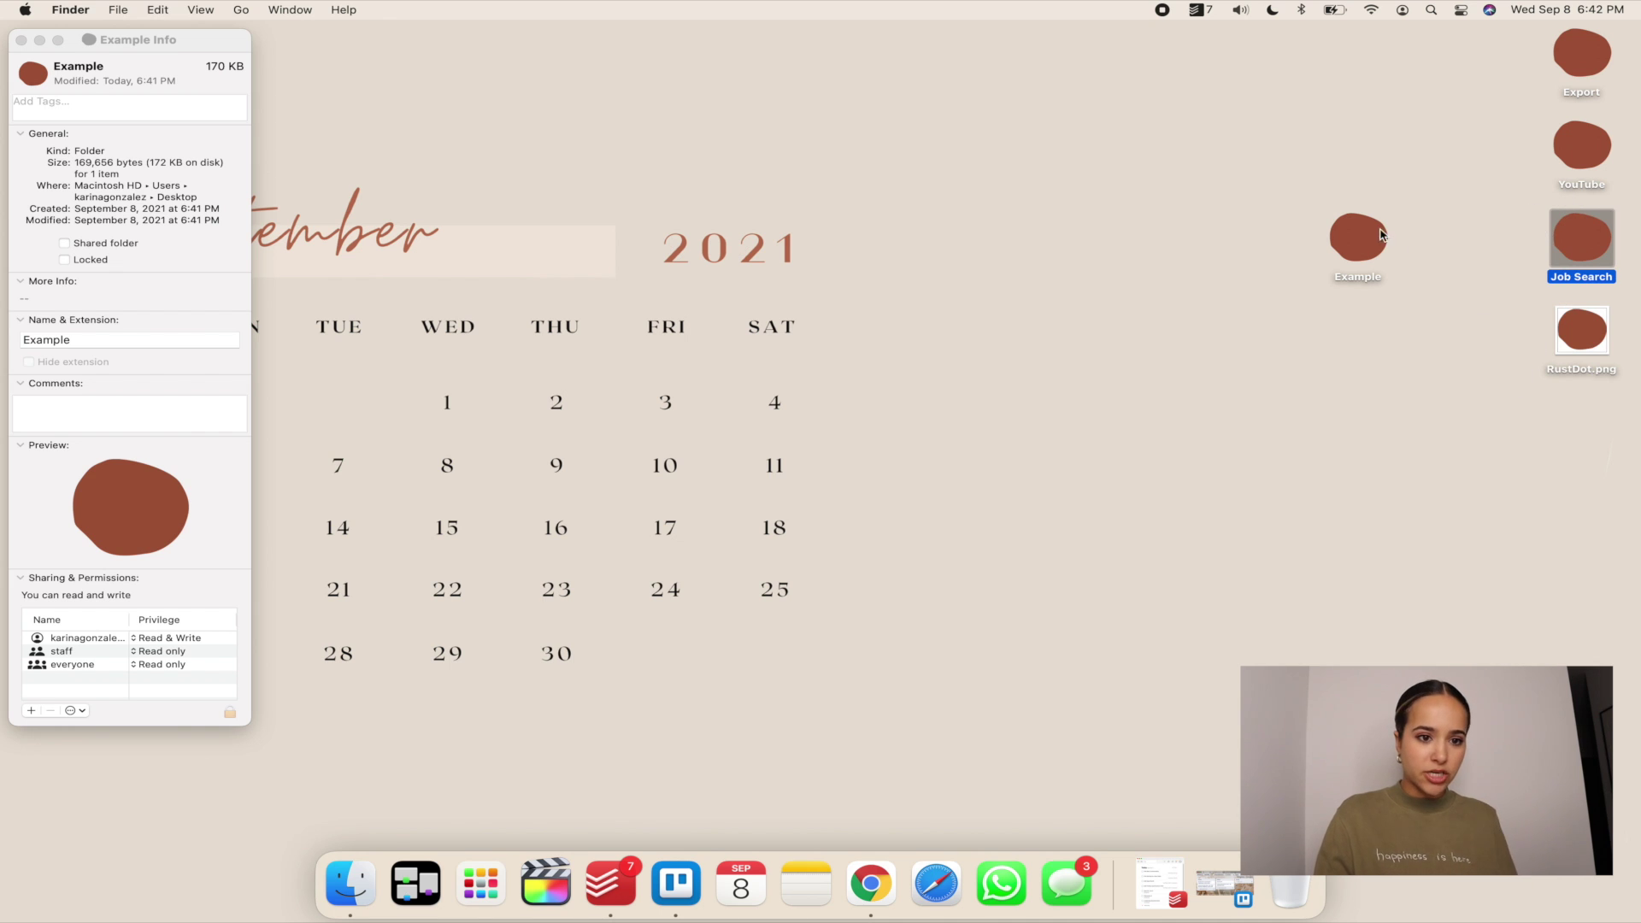
{"action": "left_click", "coordinate": [1293, 444]}
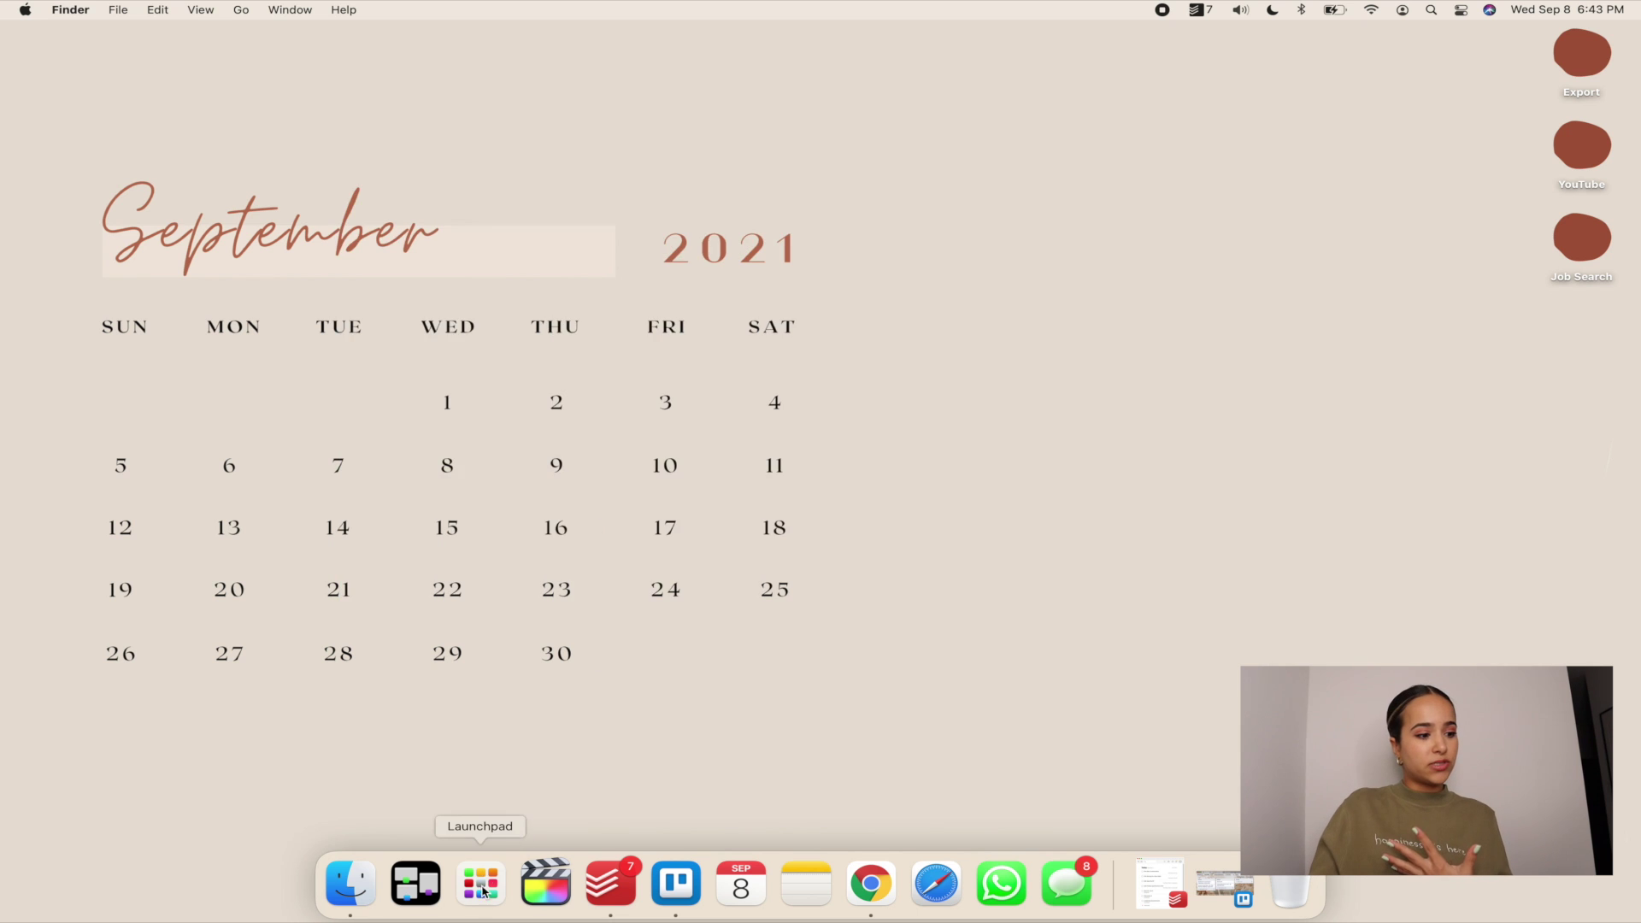
Step: Open System Preferences, look through the default pictures offered for the account picture and cancel the picture selection
{"action": "left_click", "coordinate": [480, 883]}
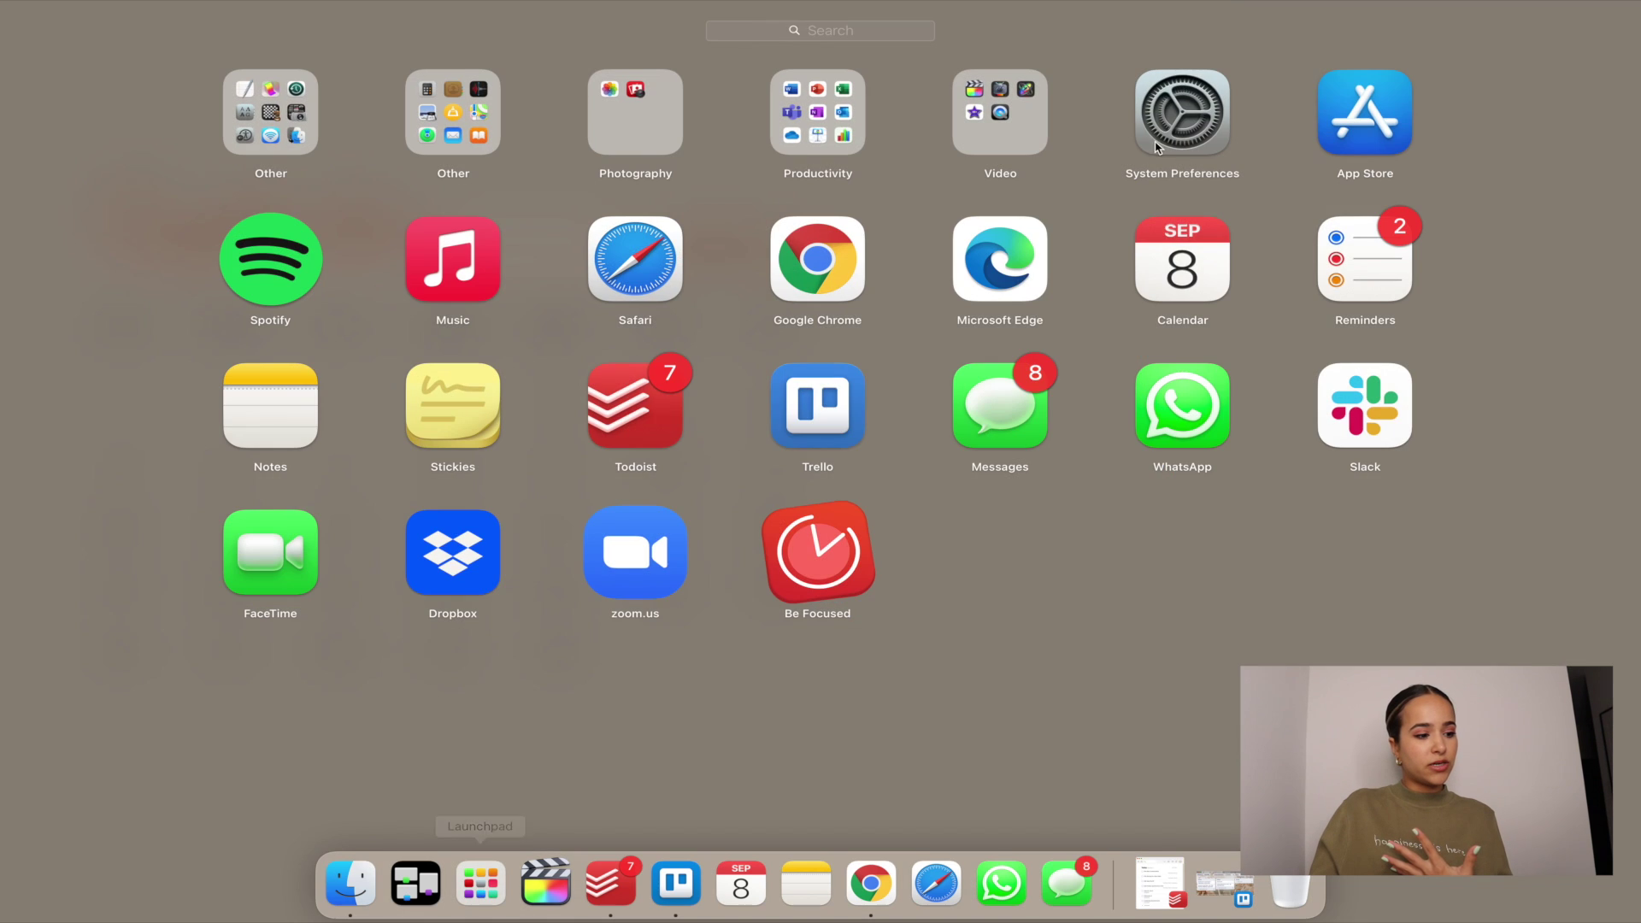
{"action": "left_click", "coordinate": [1184, 108]}
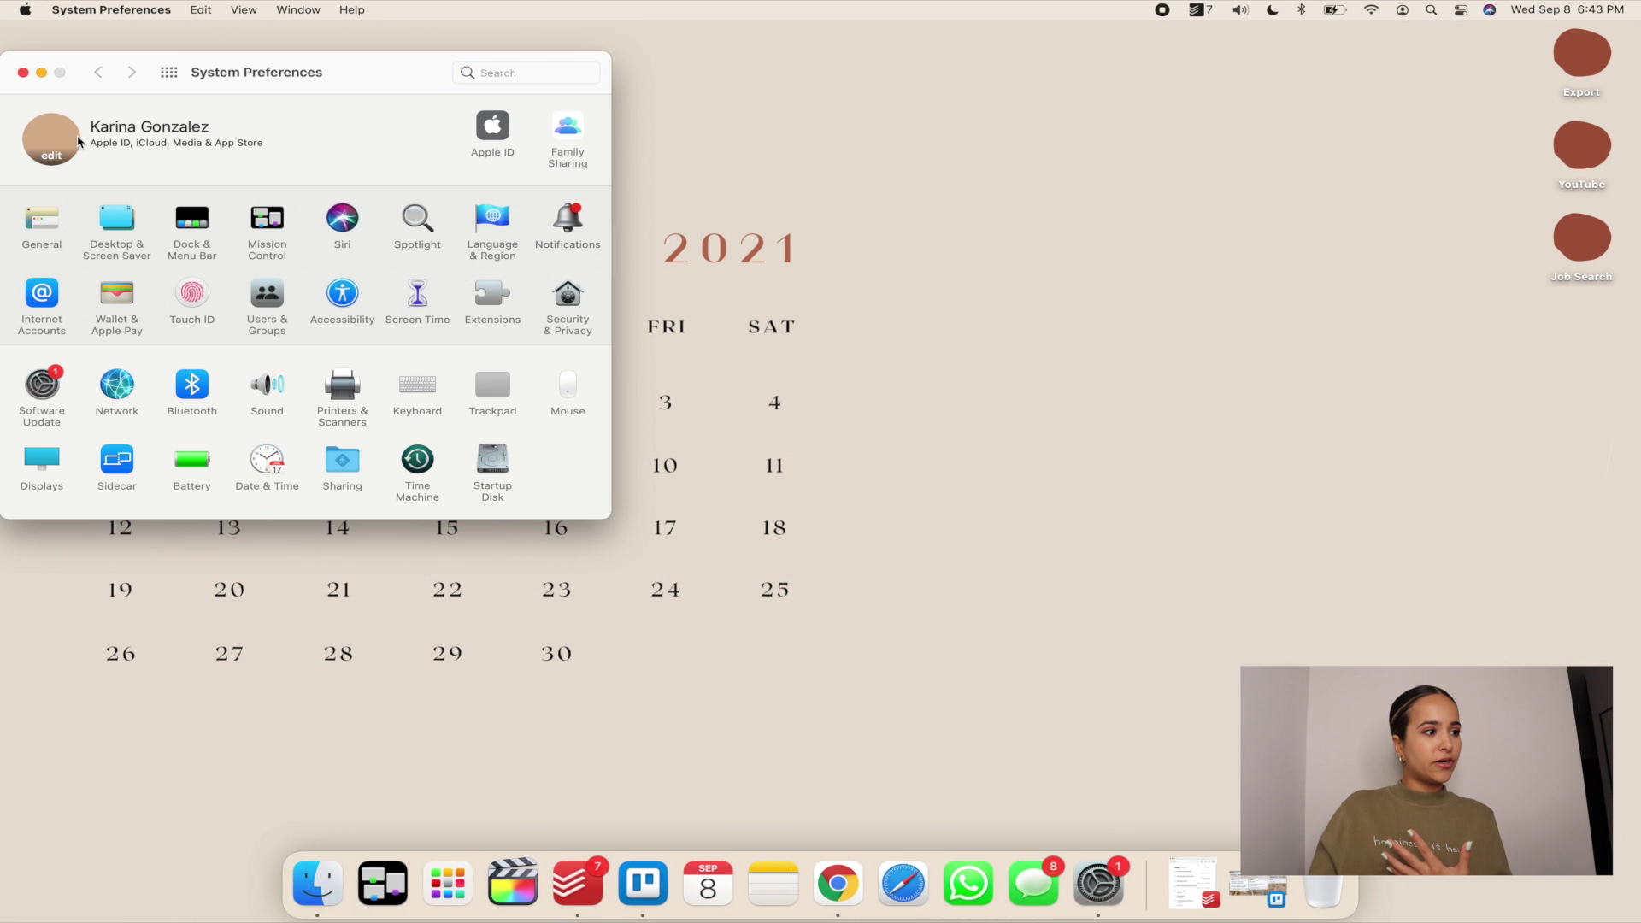
{"action": "left_click", "coordinate": [49, 160]}
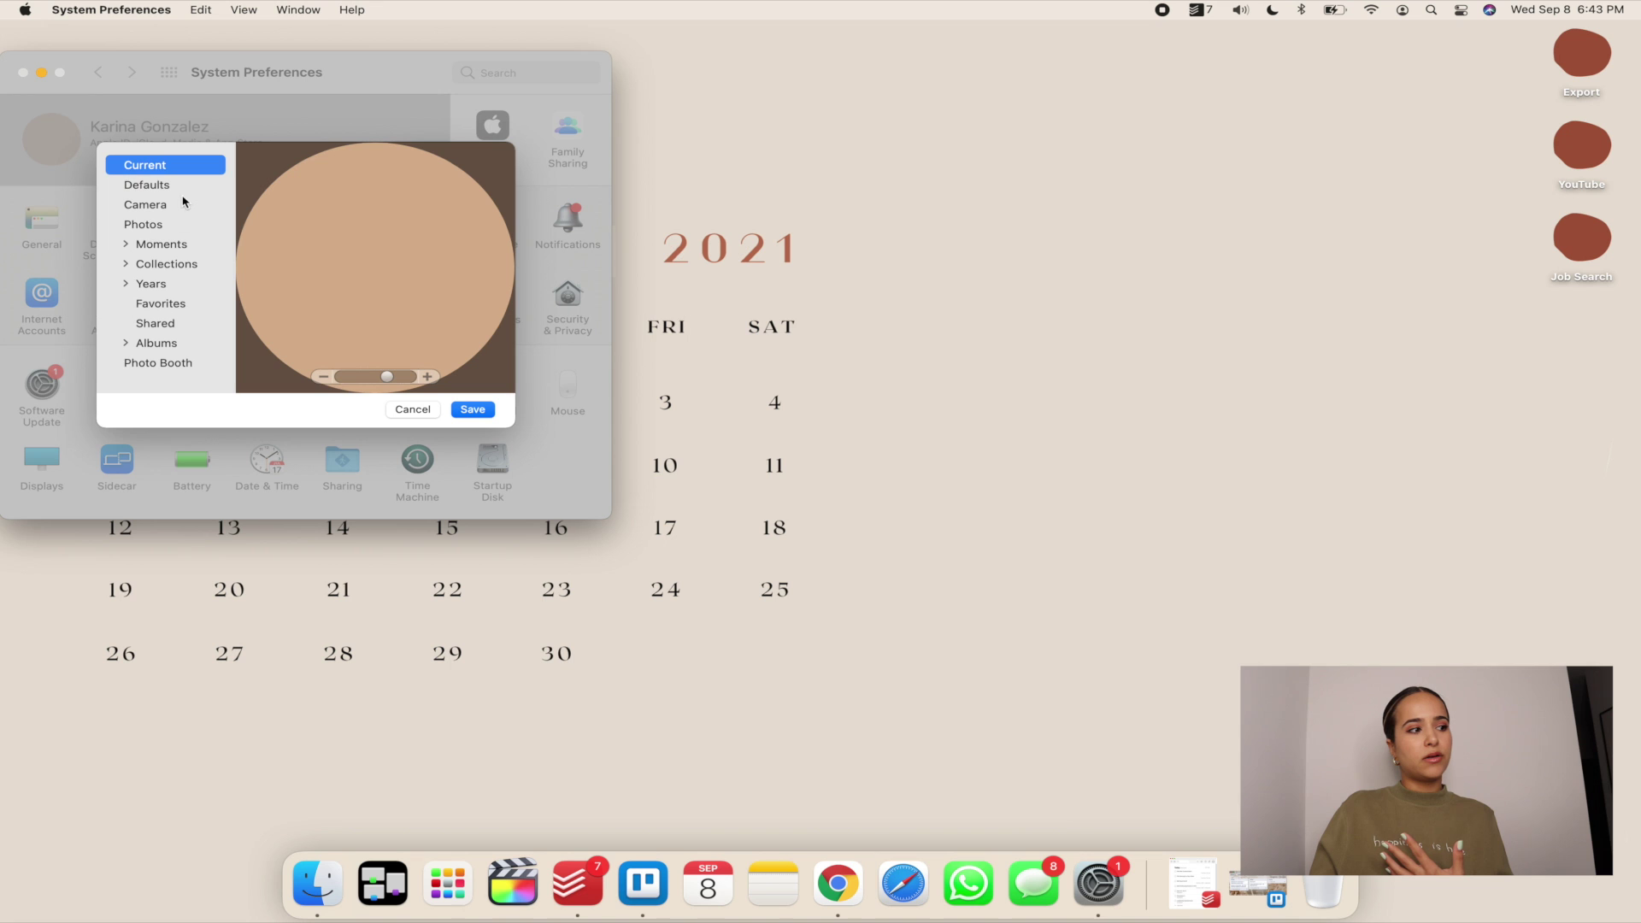
{"action": "left_click", "coordinate": [175, 190]}
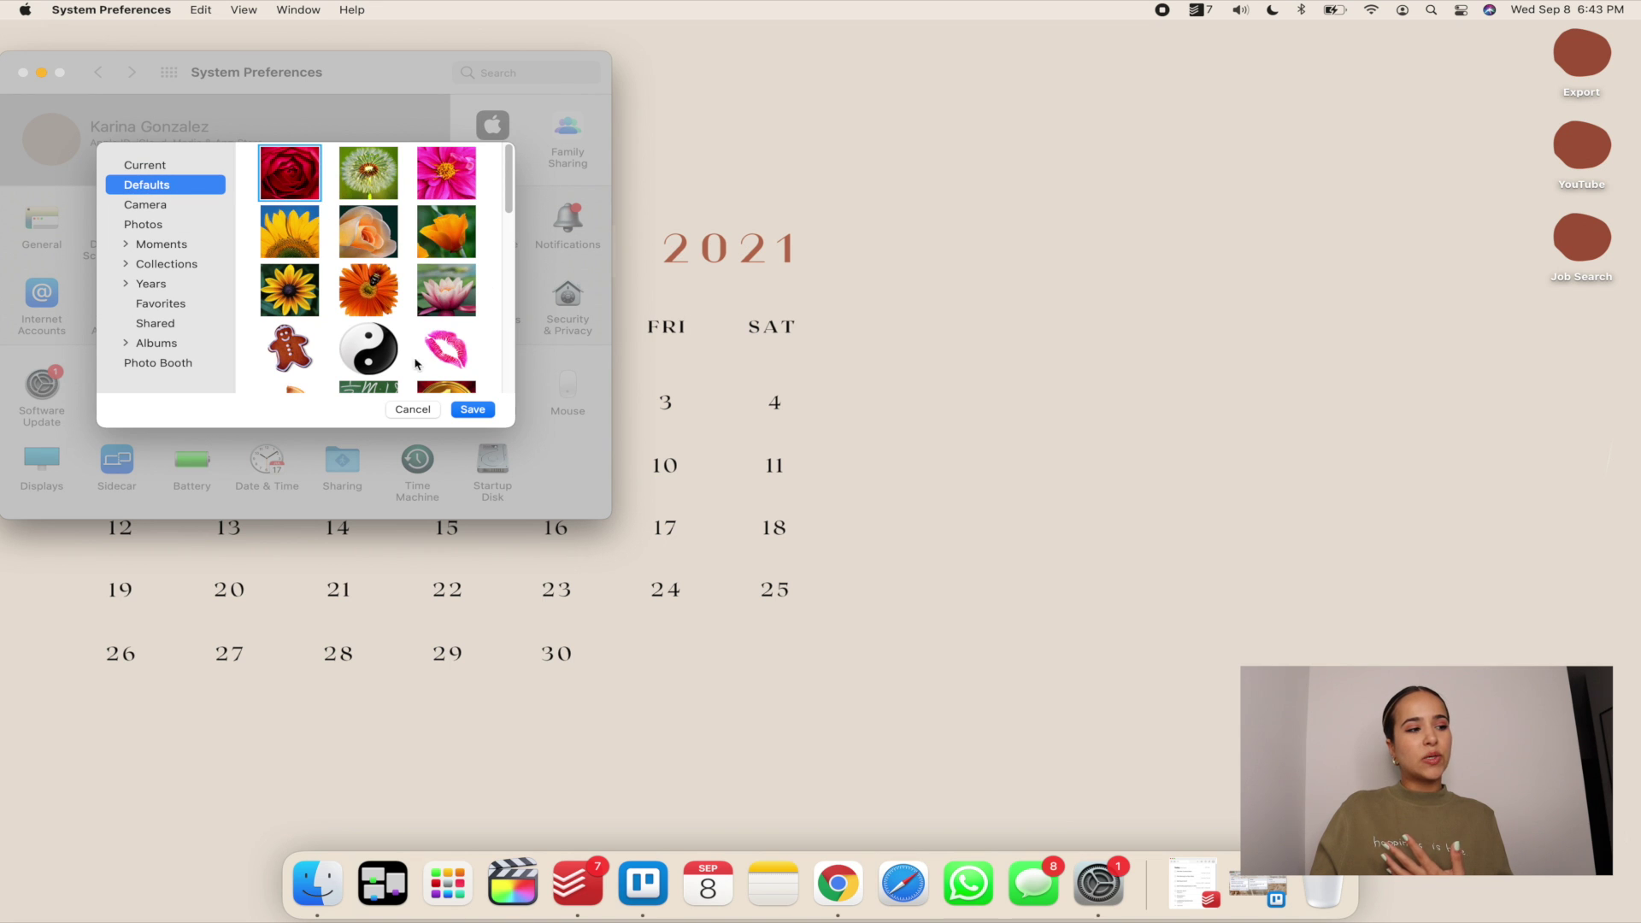
{"action": "scroll", "coordinate": [395, 320], "scroll_direction": "down", "scroll_amount": 5}
{"action": "scroll", "coordinate": [395, 320], "scroll_direction": "up", "scroll_amount": 10}
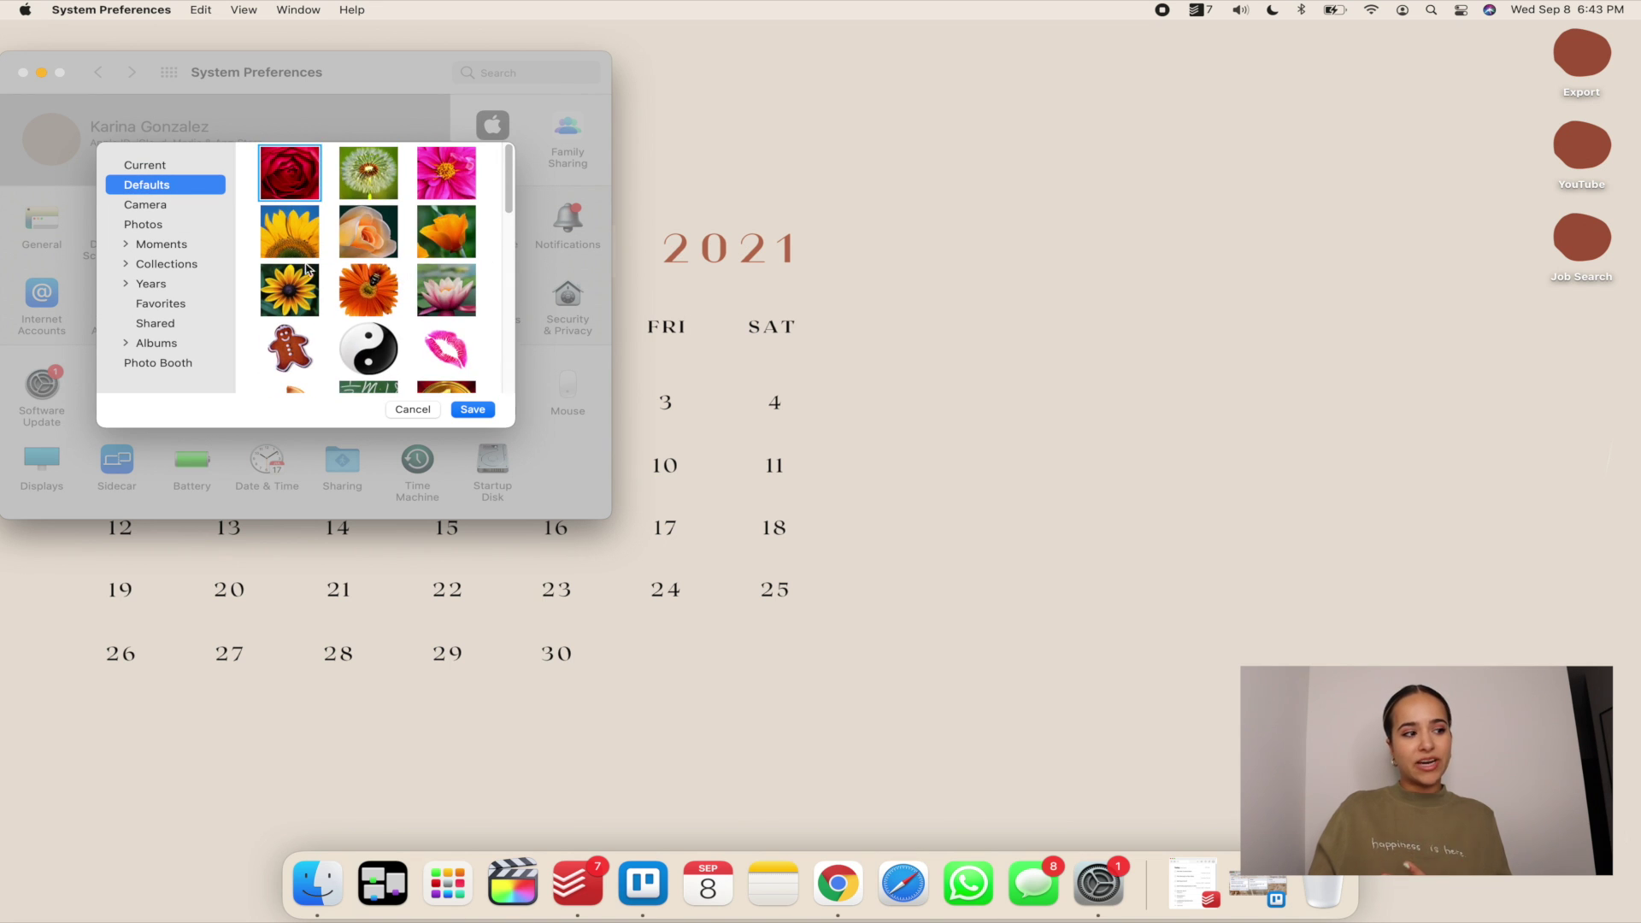
{"action": "left_click", "coordinate": [412, 414]}
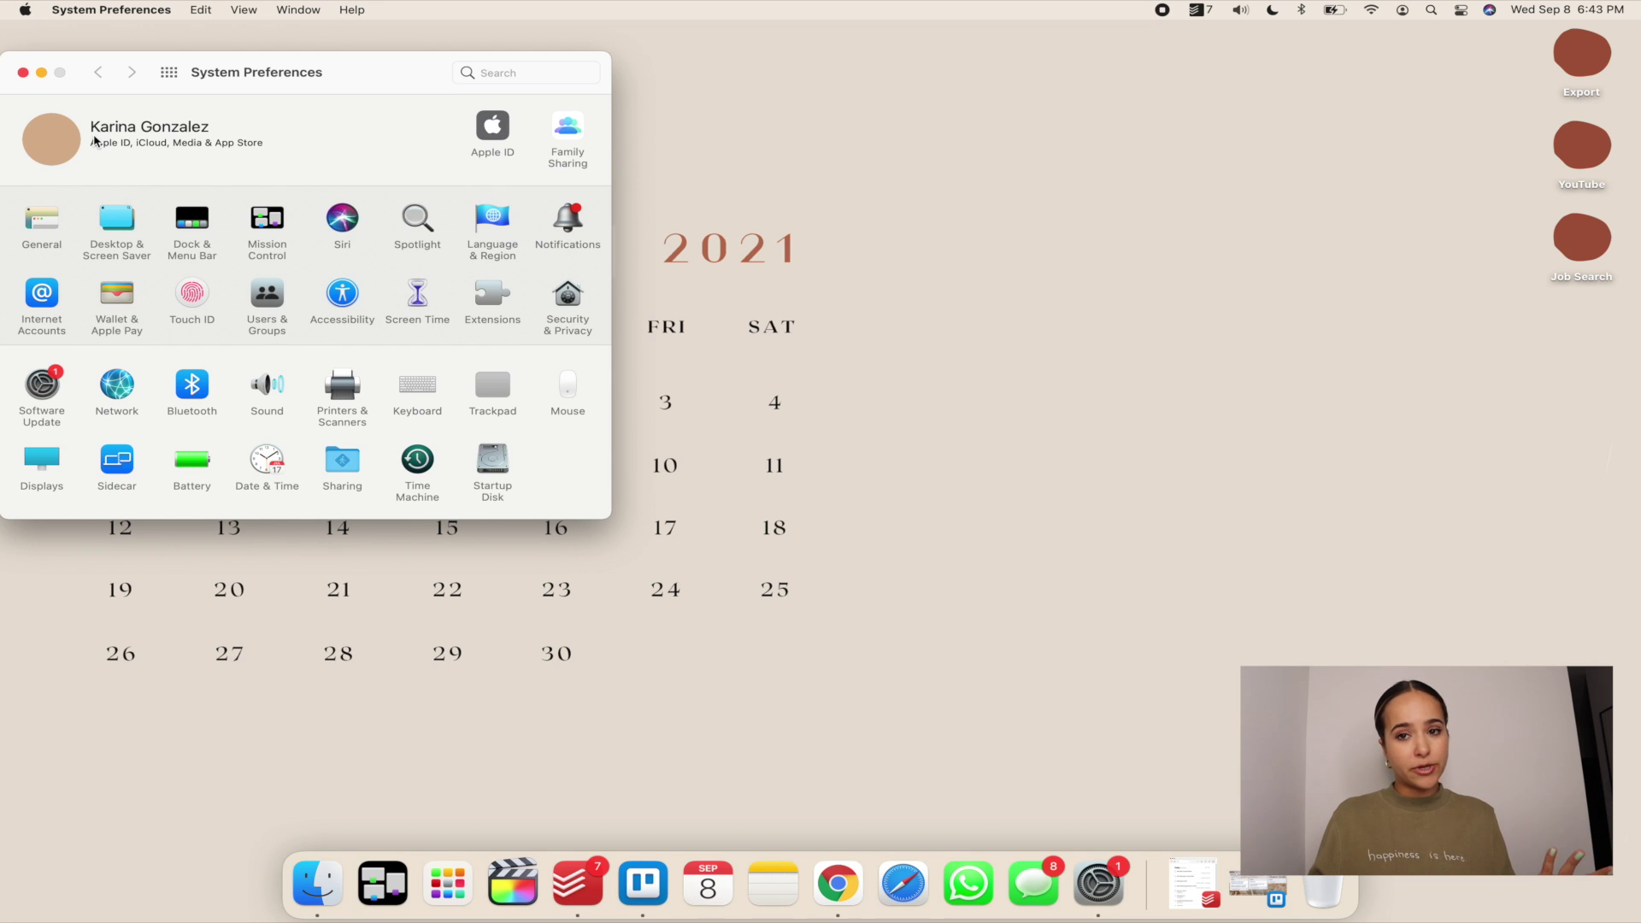
Step: View the Photos library images offered for the account picture from the main System Preferences overview, and cancel
{"action": "left_click", "coordinate": [52, 157]}
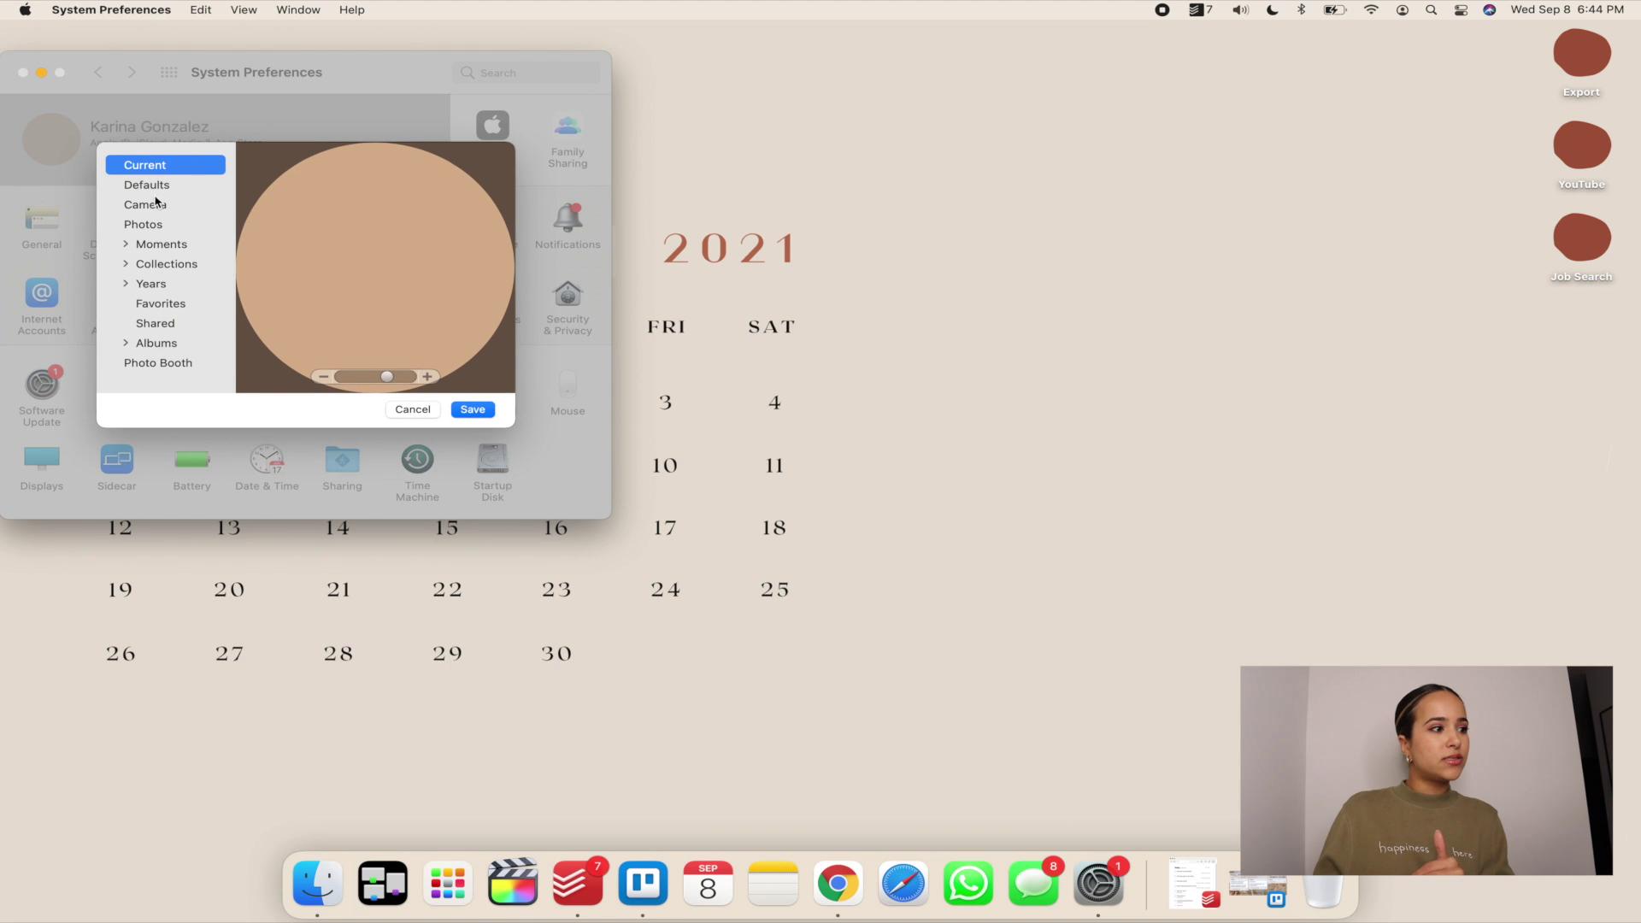
{"action": "left_click", "coordinate": [145, 225]}
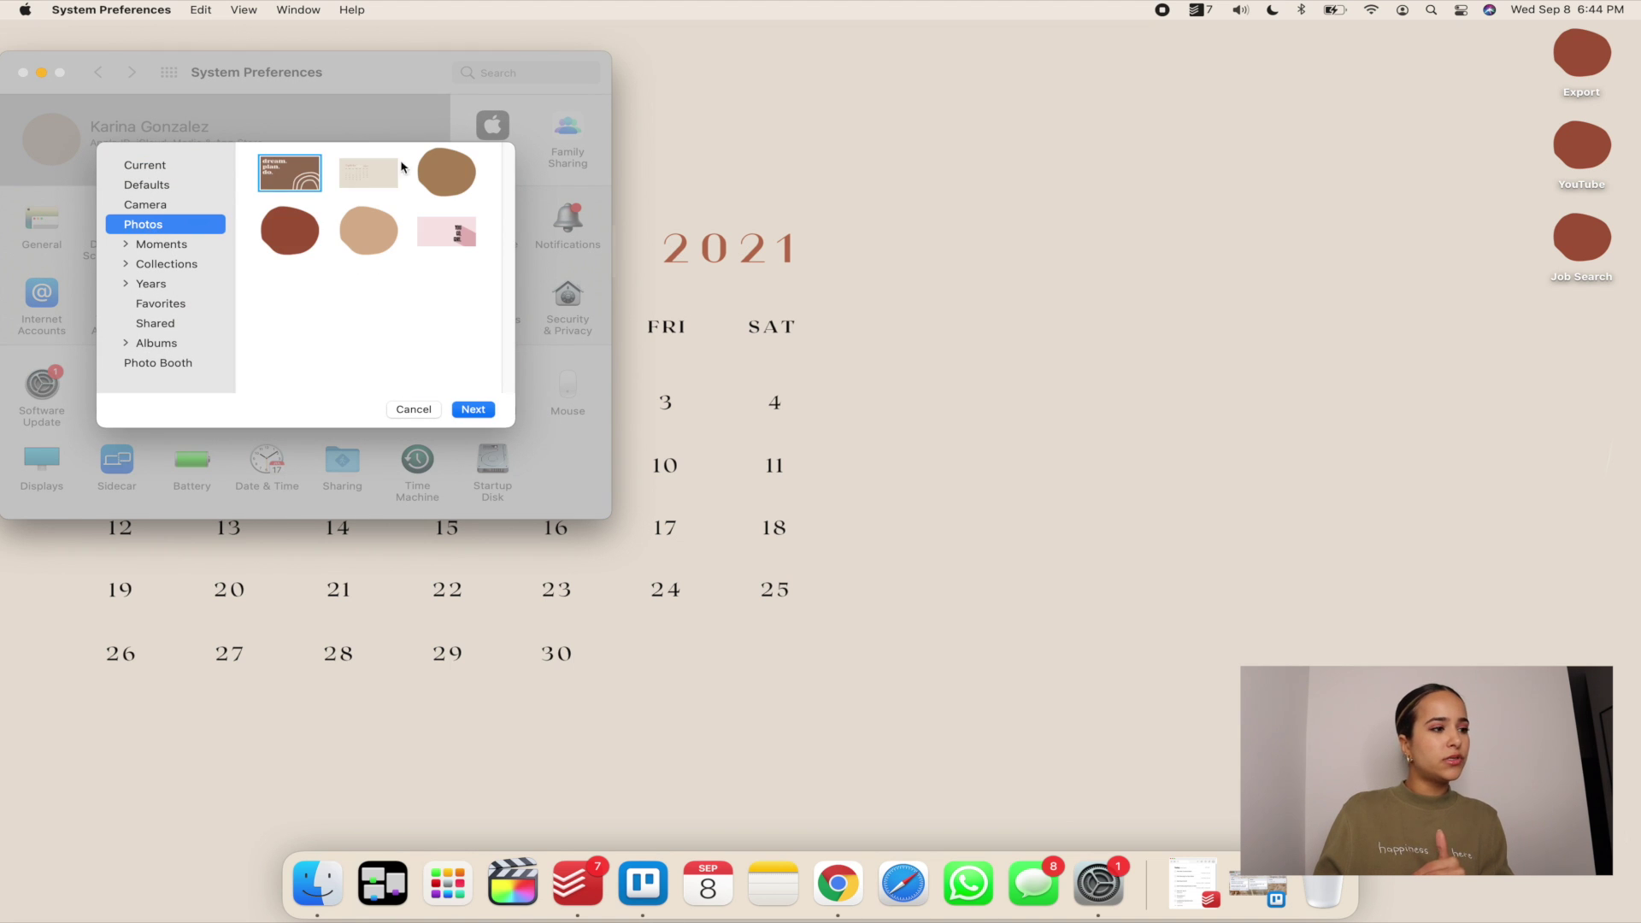
{"action": "left_click", "coordinate": [415, 409]}
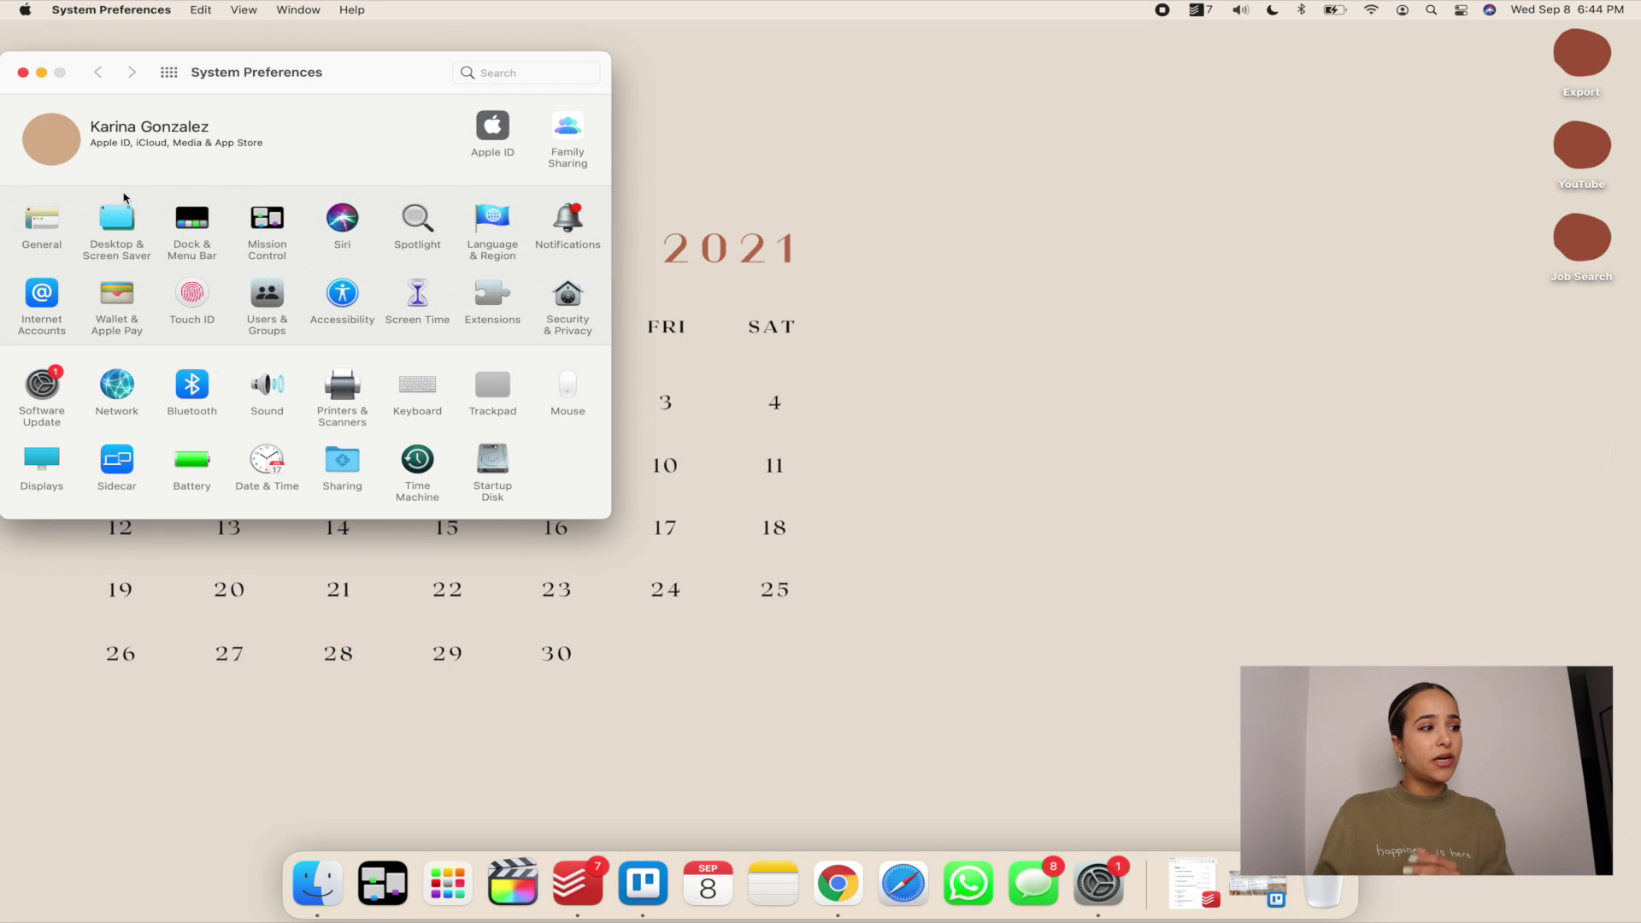
Step: View the Photos images offered for the account picture in Users & Groups, cancel the selection and close System Preferences
{"action": "left_click", "coordinate": [276, 299]}
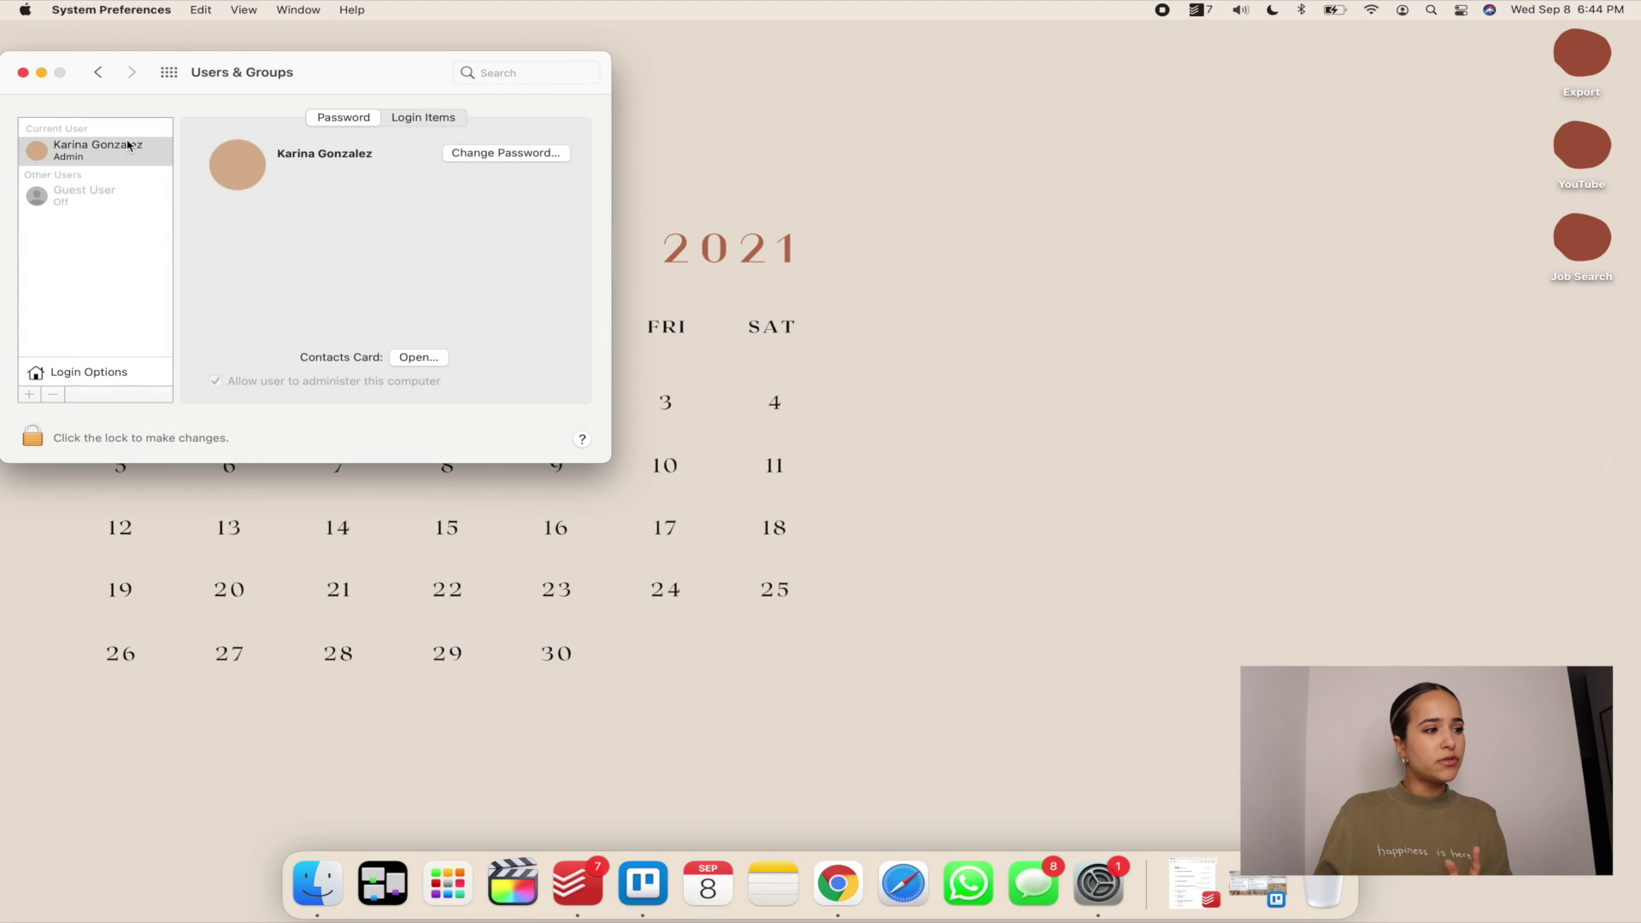
{"action": "left_click", "coordinate": [239, 182]}
{"action": "left_click", "coordinate": [144, 199]}
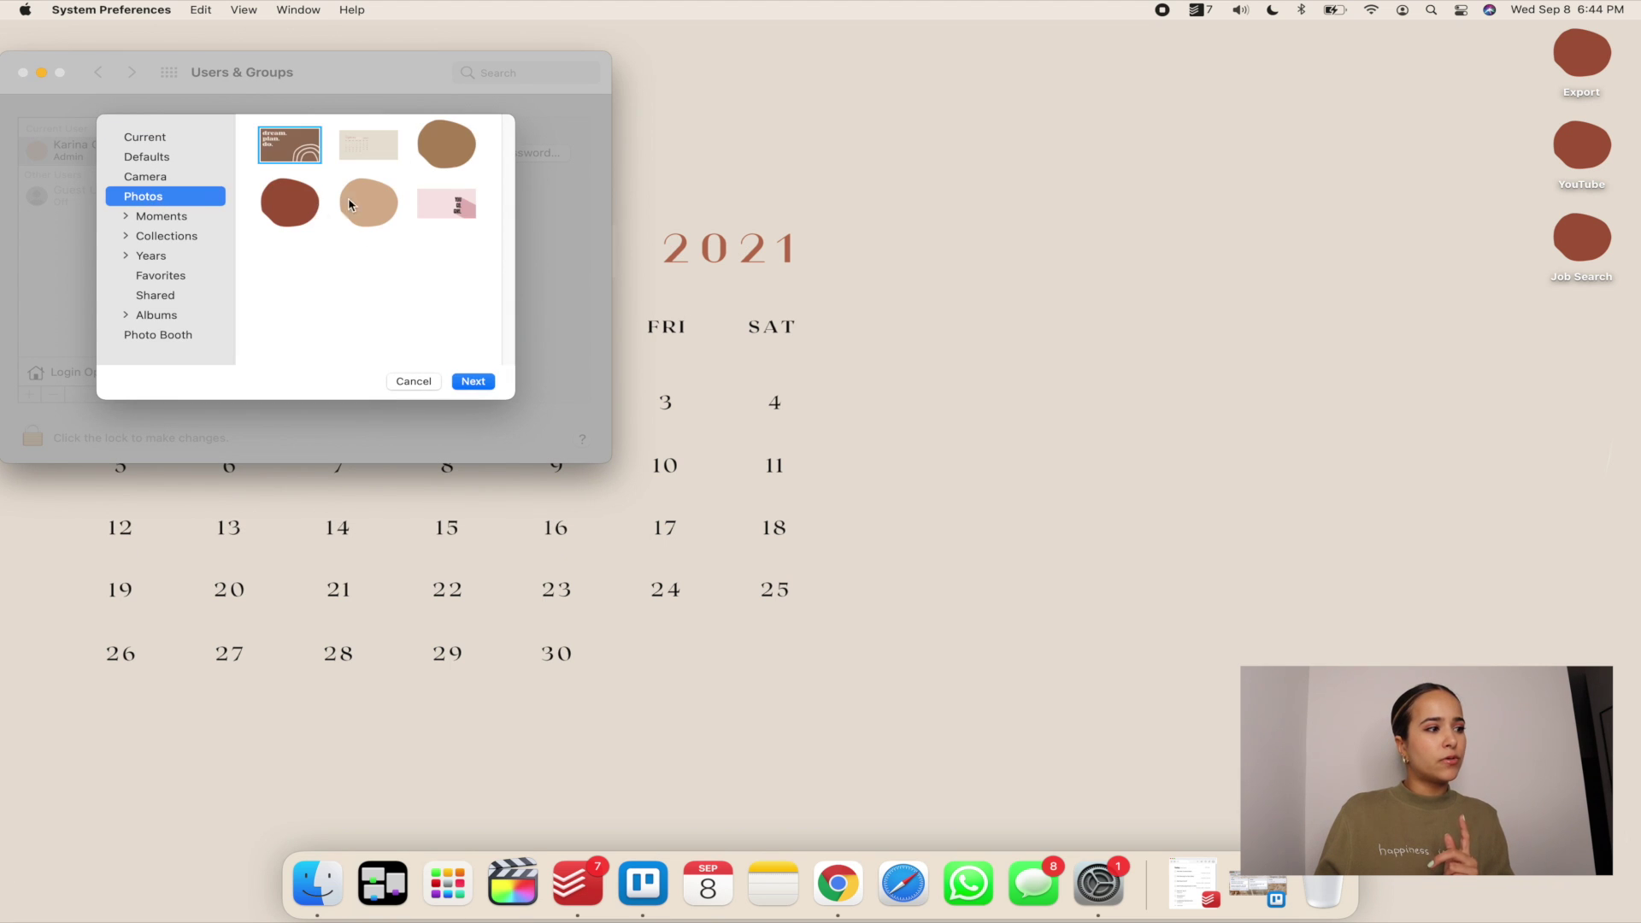
{"action": "left_click", "coordinate": [412, 385]}
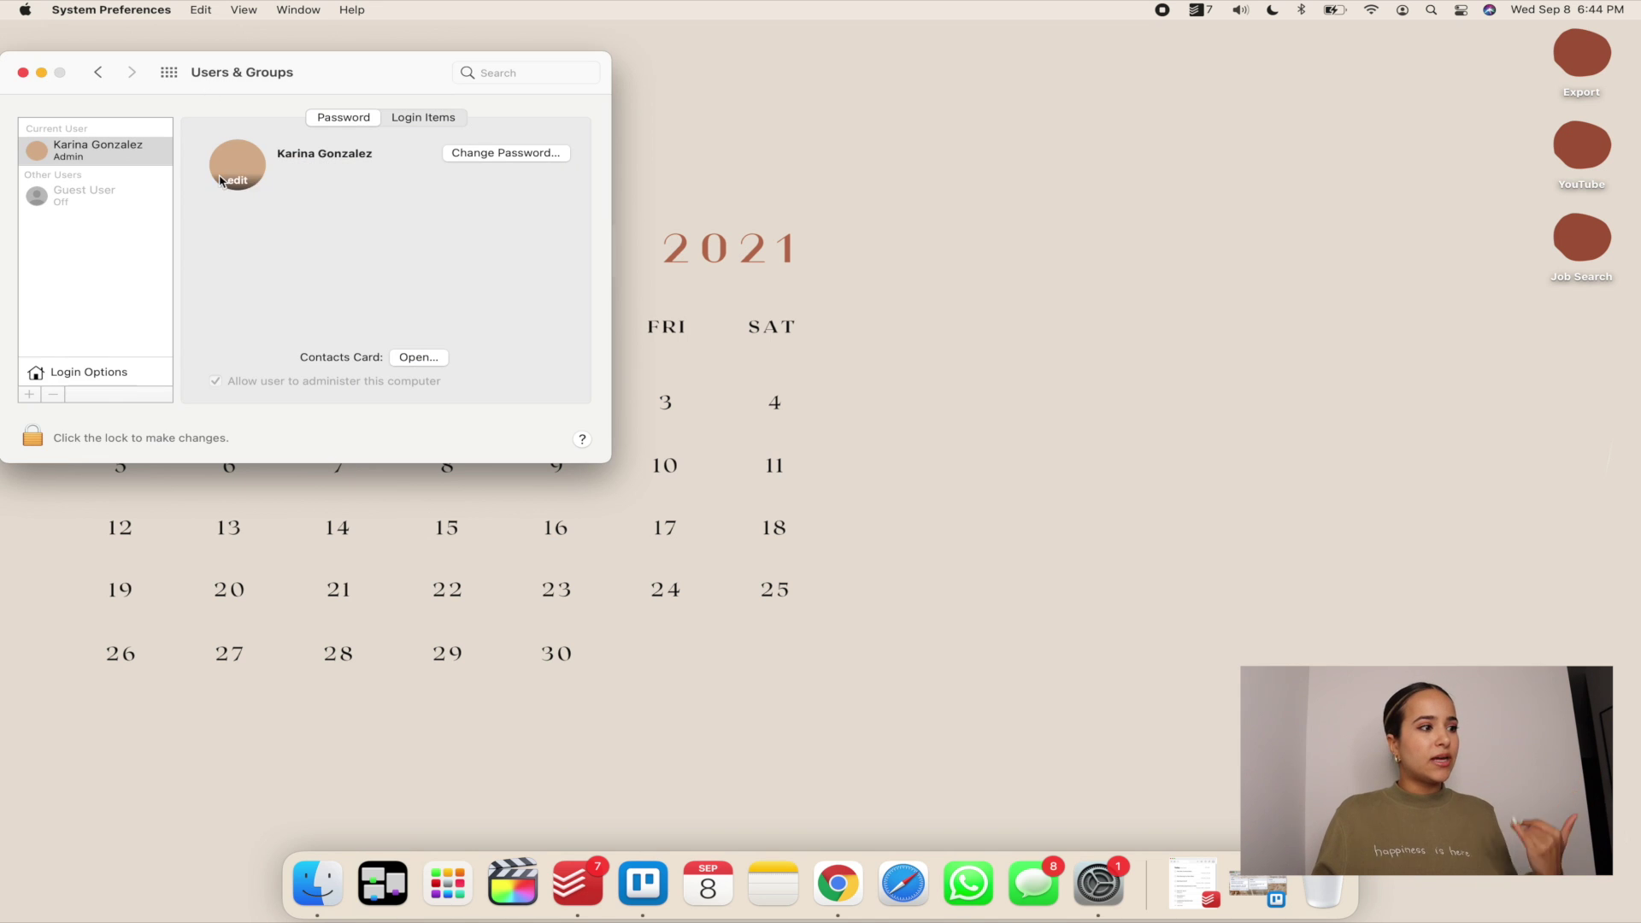
{"action": "left_click", "coordinate": [99, 75]}
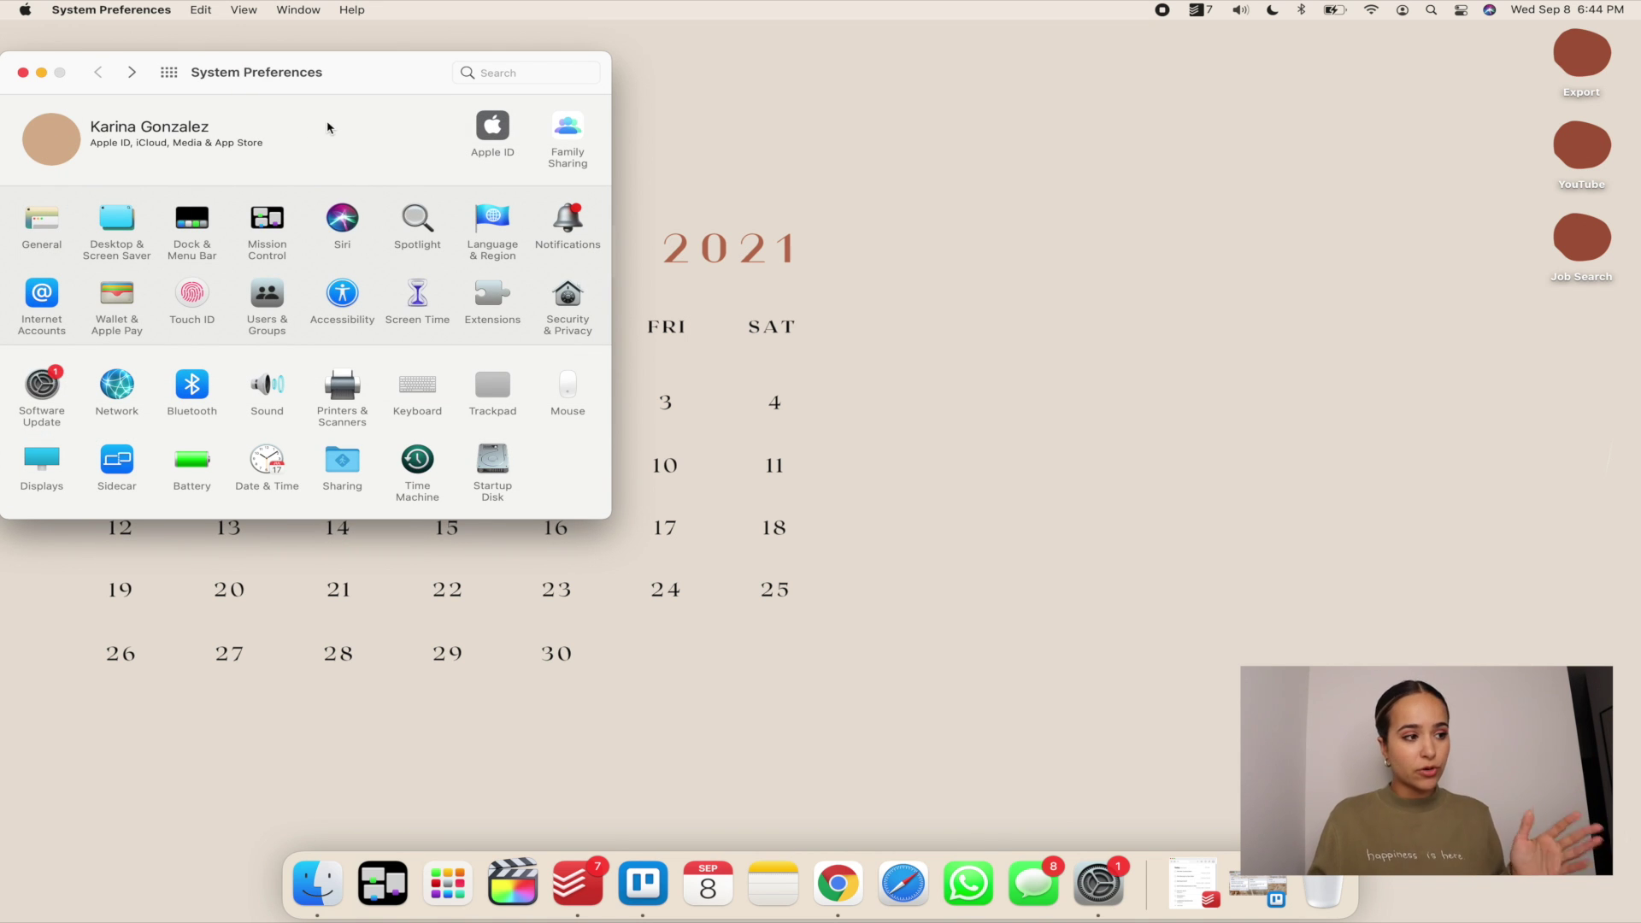
{"action": "left_click", "coordinate": [23, 73]}
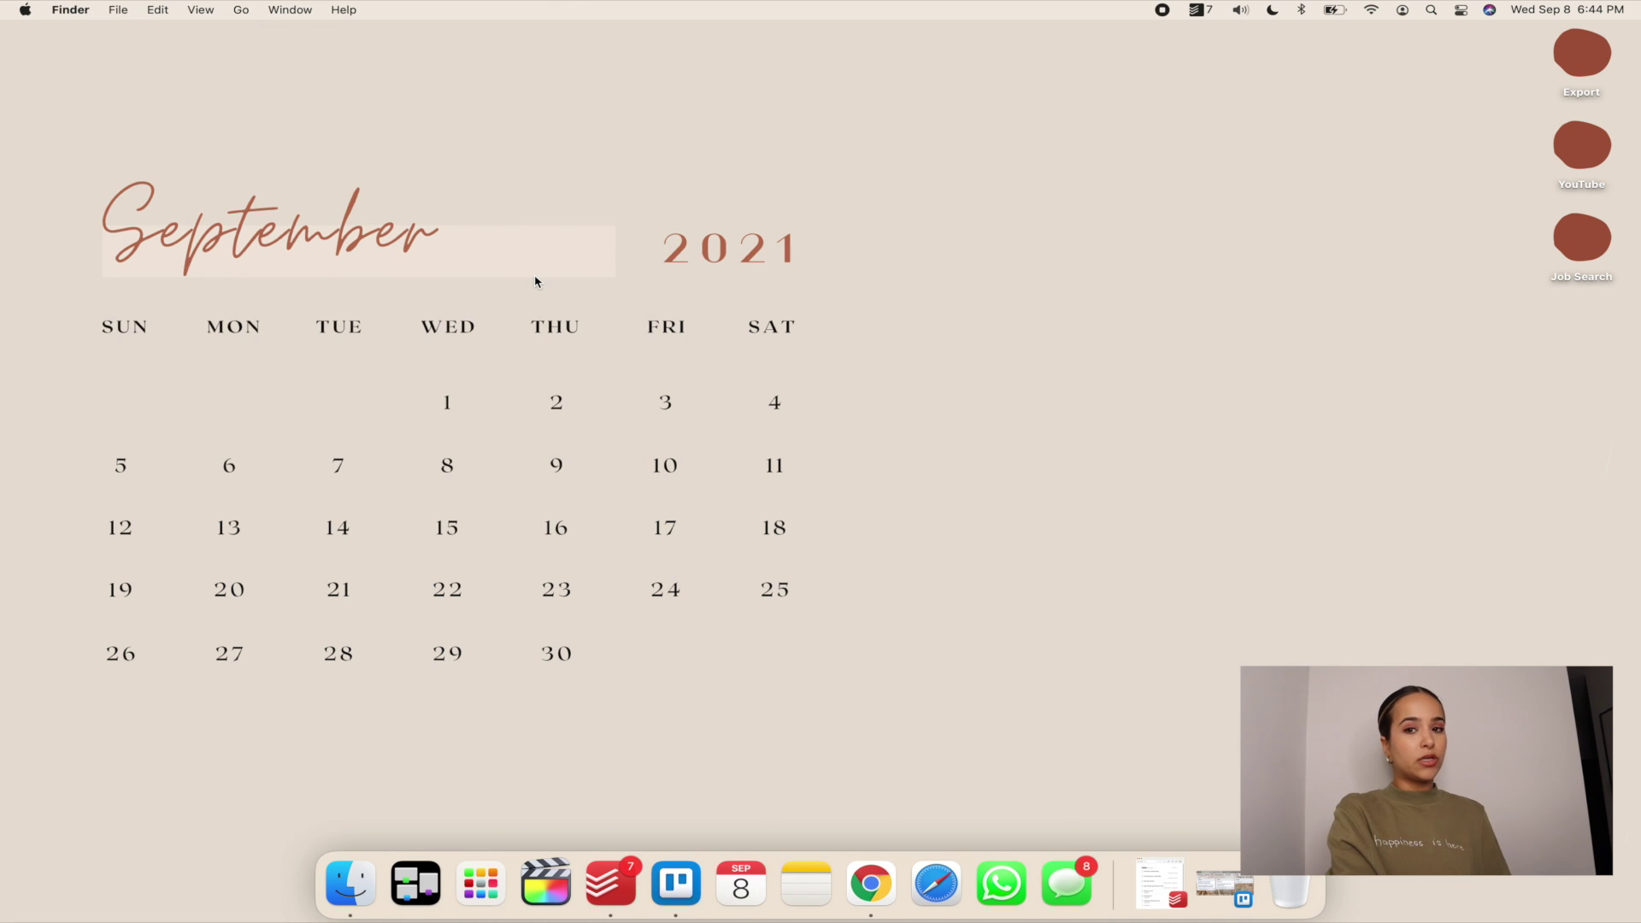
Step: Show all apps in Launchpad, look inside the Productivity folder and close that folder
{"action": "left_click", "coordinate": [480, 884]}
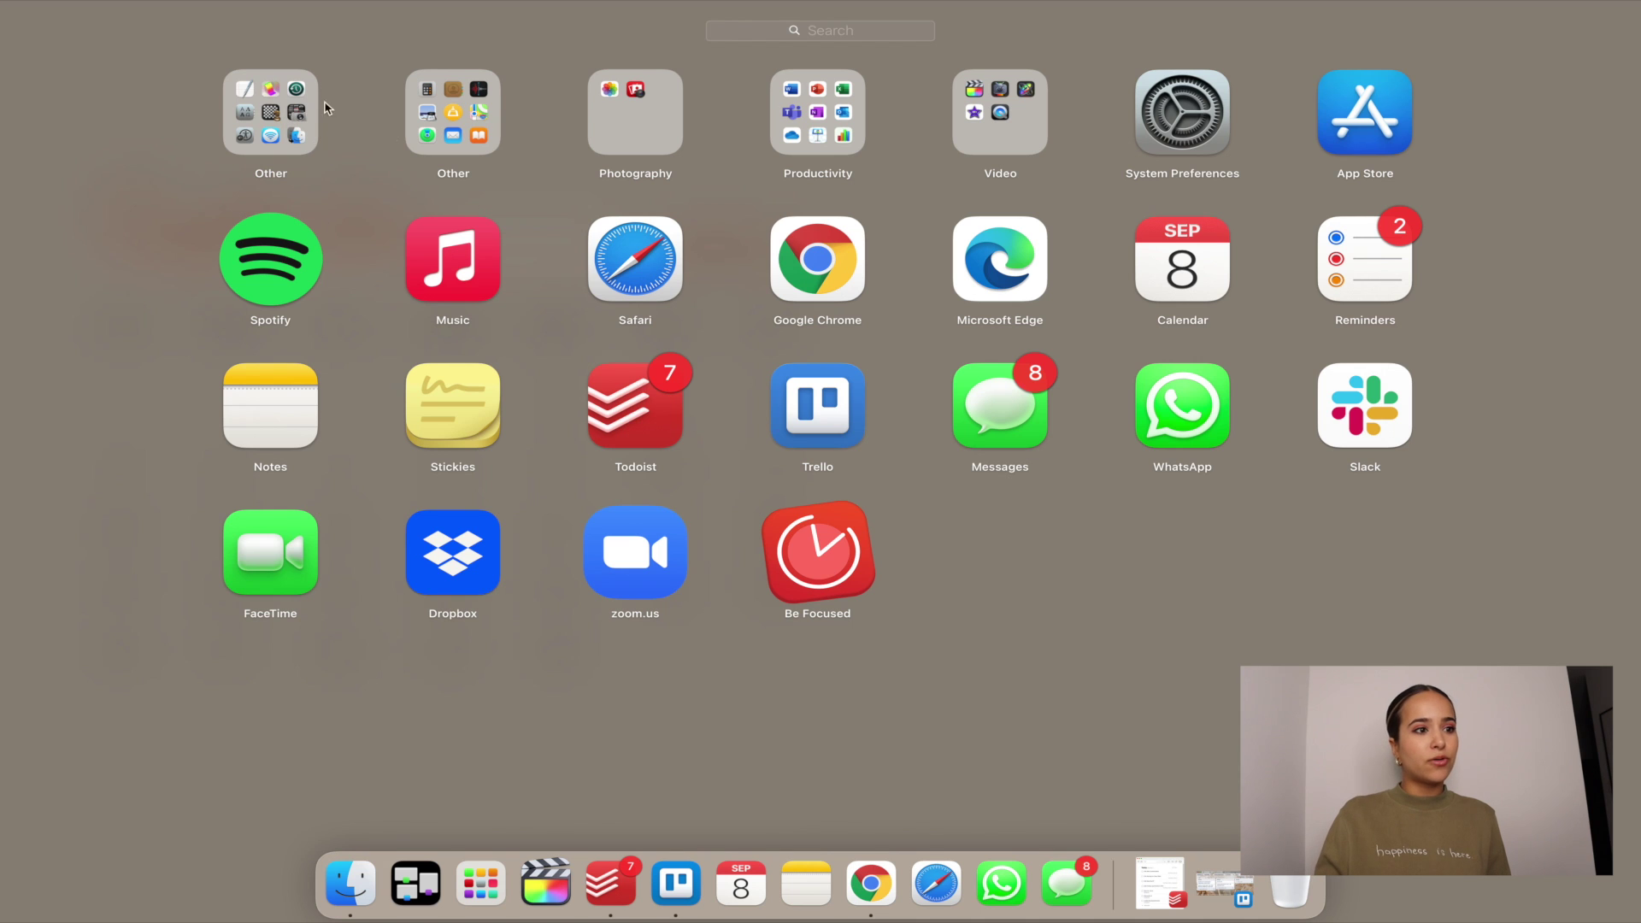
{"action": "left_click", "coordinate": [826, 144]}
{"action": "left_click", "coordinate": [1123, 724]}
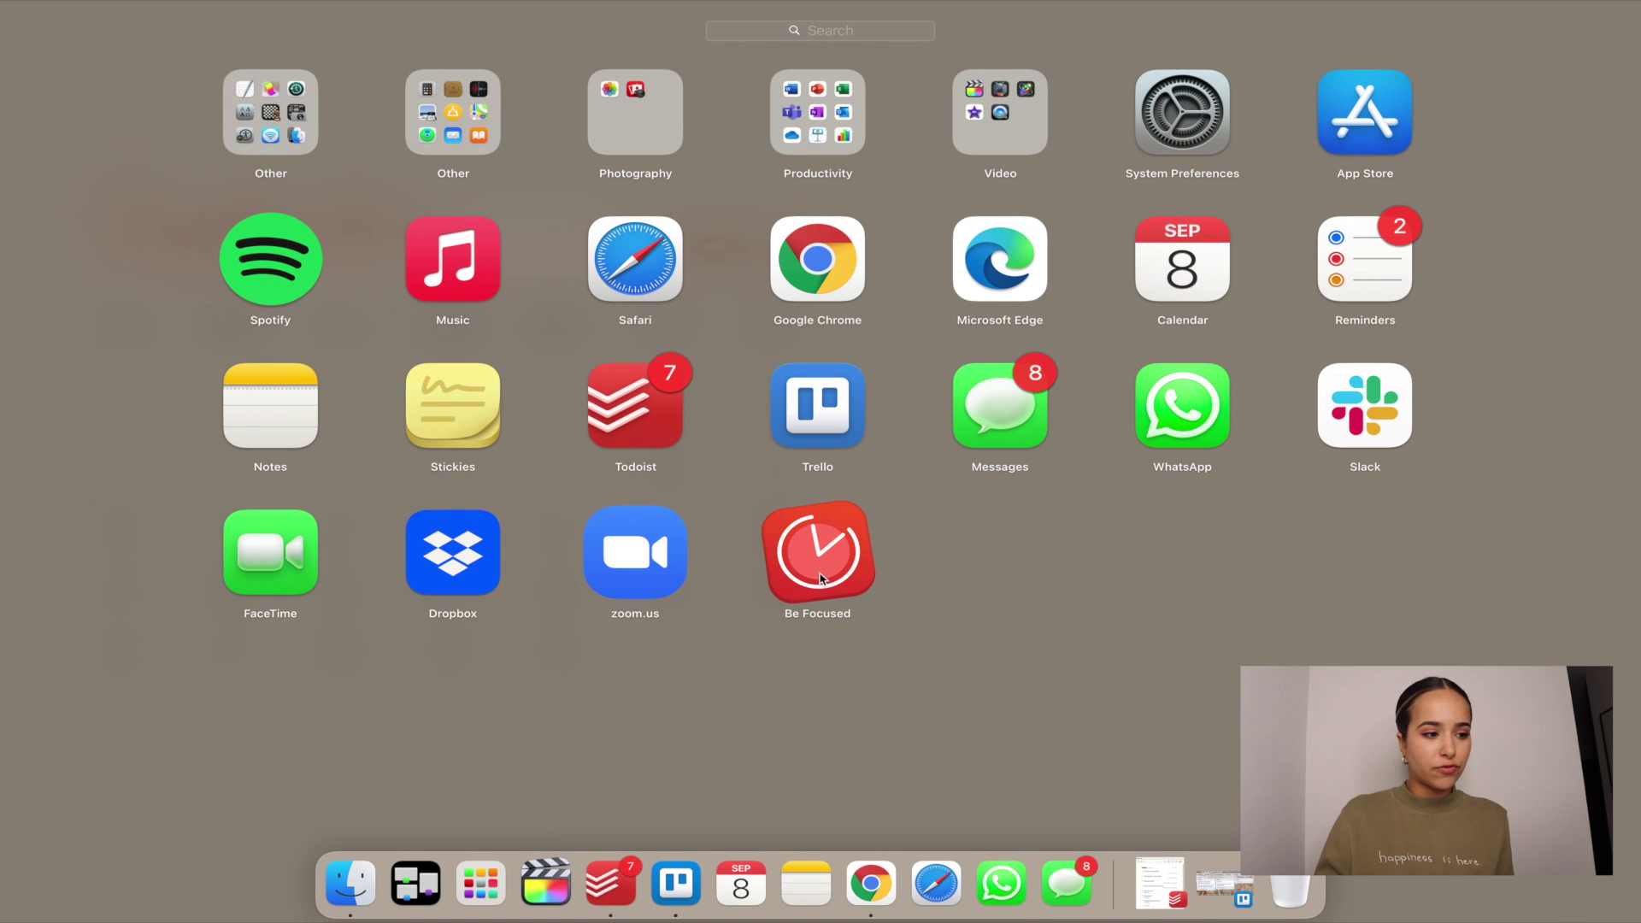
Step: Group Be Focused with zoom.us in a new Launchpad folder, name the folder Example and return to the desktop
{"action": "left_click_drag", "start_coordinate": [819, 574], "coordinate": [648, 585]}
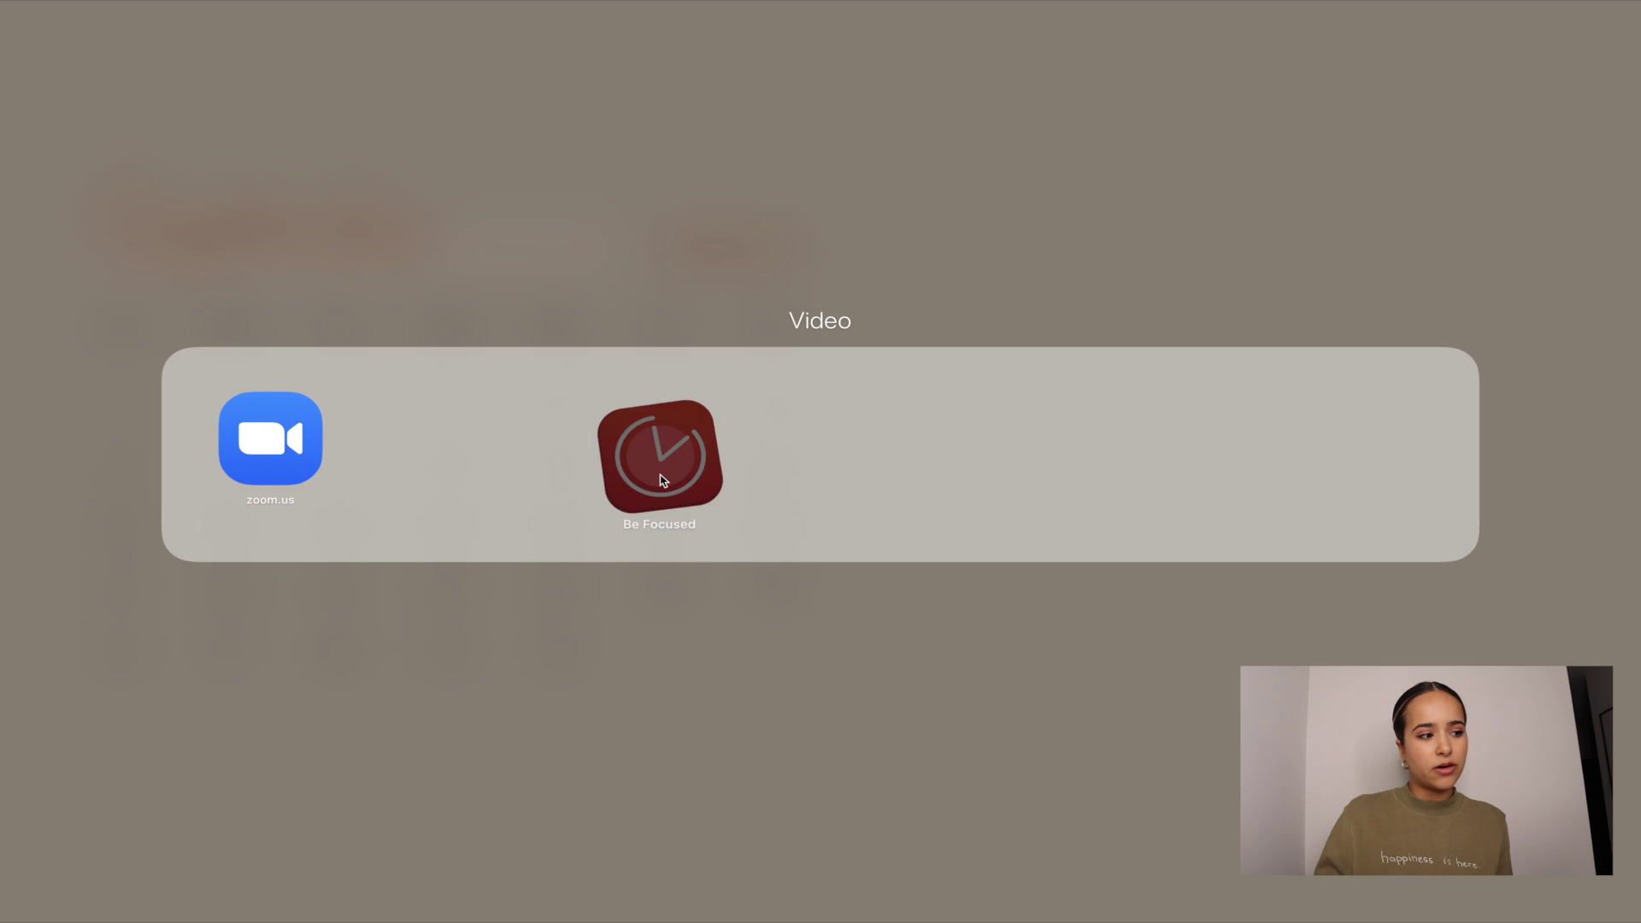
{"action": "left_click", "coordinate": [827, 331]}
{"action": "mouse_move", "coordinate": [793, 328]}
{"action": "left_mouse_down"}
{"action": "mouse_move", "coordinate": [852, 327]}
{"action": "mouse_move", "coordinate": [780, 334]}
{"action": "left_mouse_up"}
{"action": "left_click", "coordinate": [850, 325]}
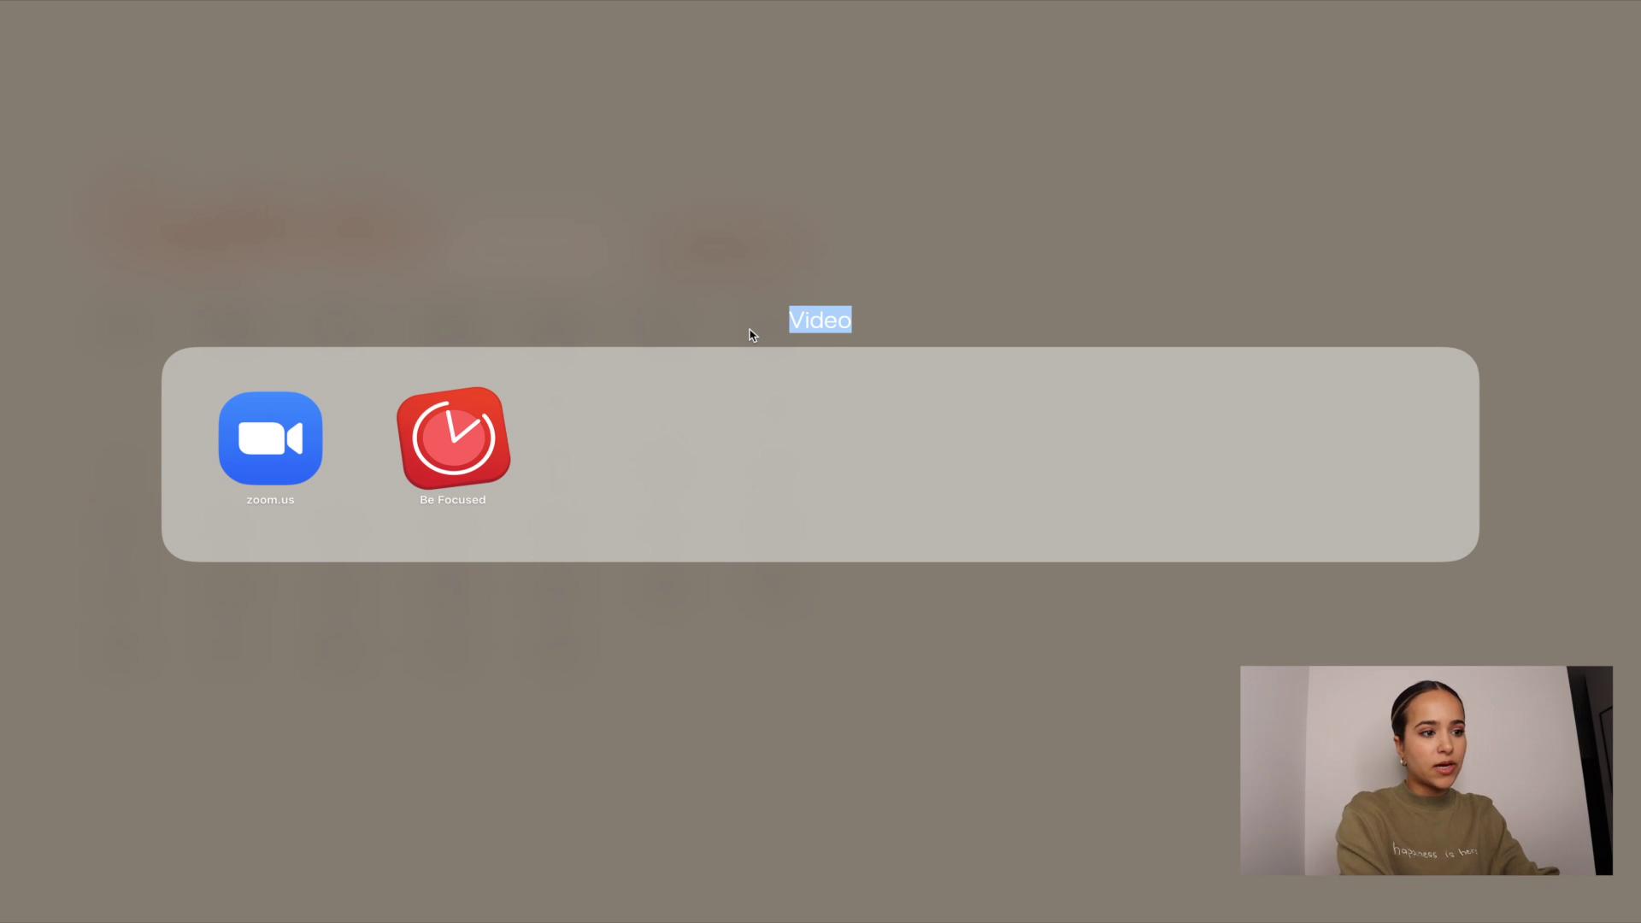
{"action": "type", "text": "Exmapl"}
{"action": "key", "text": "BackSpace"}
{"action": "key", "text": "BackSpace"}
{"action": "key", "text": "BackSpace"}
{"action": "key", "text": "BackSpace"}
{"action": "type", "text": "ample"}
{"action": "left_click", "coordinate": [915, 592]}
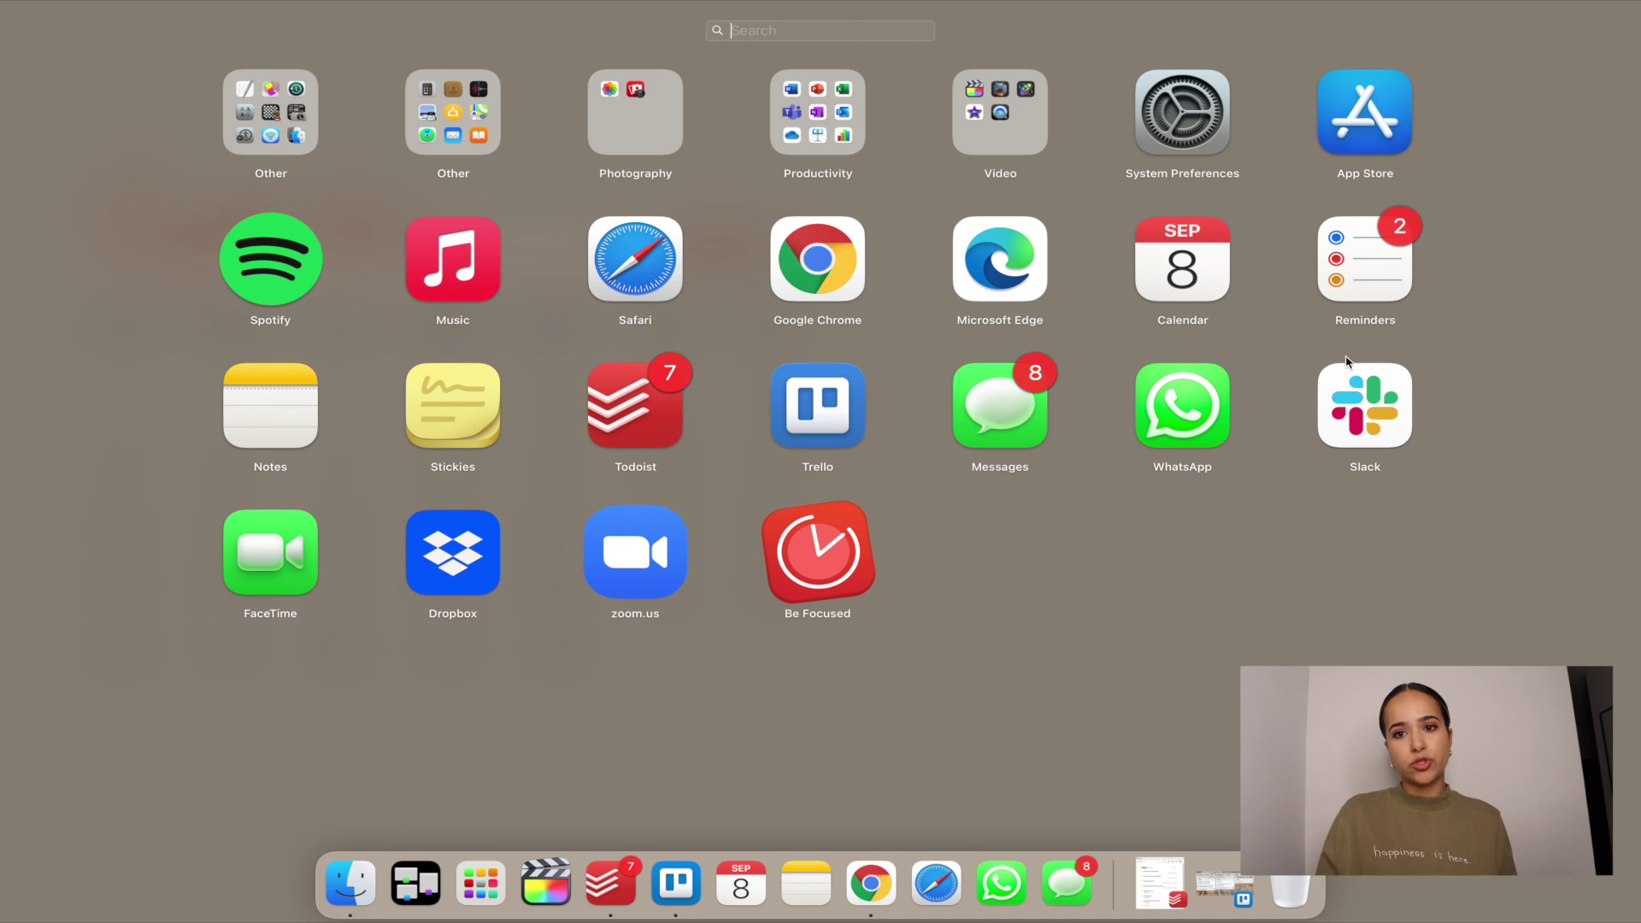
{"action": "left_click", "coordinate": [997, 568]}
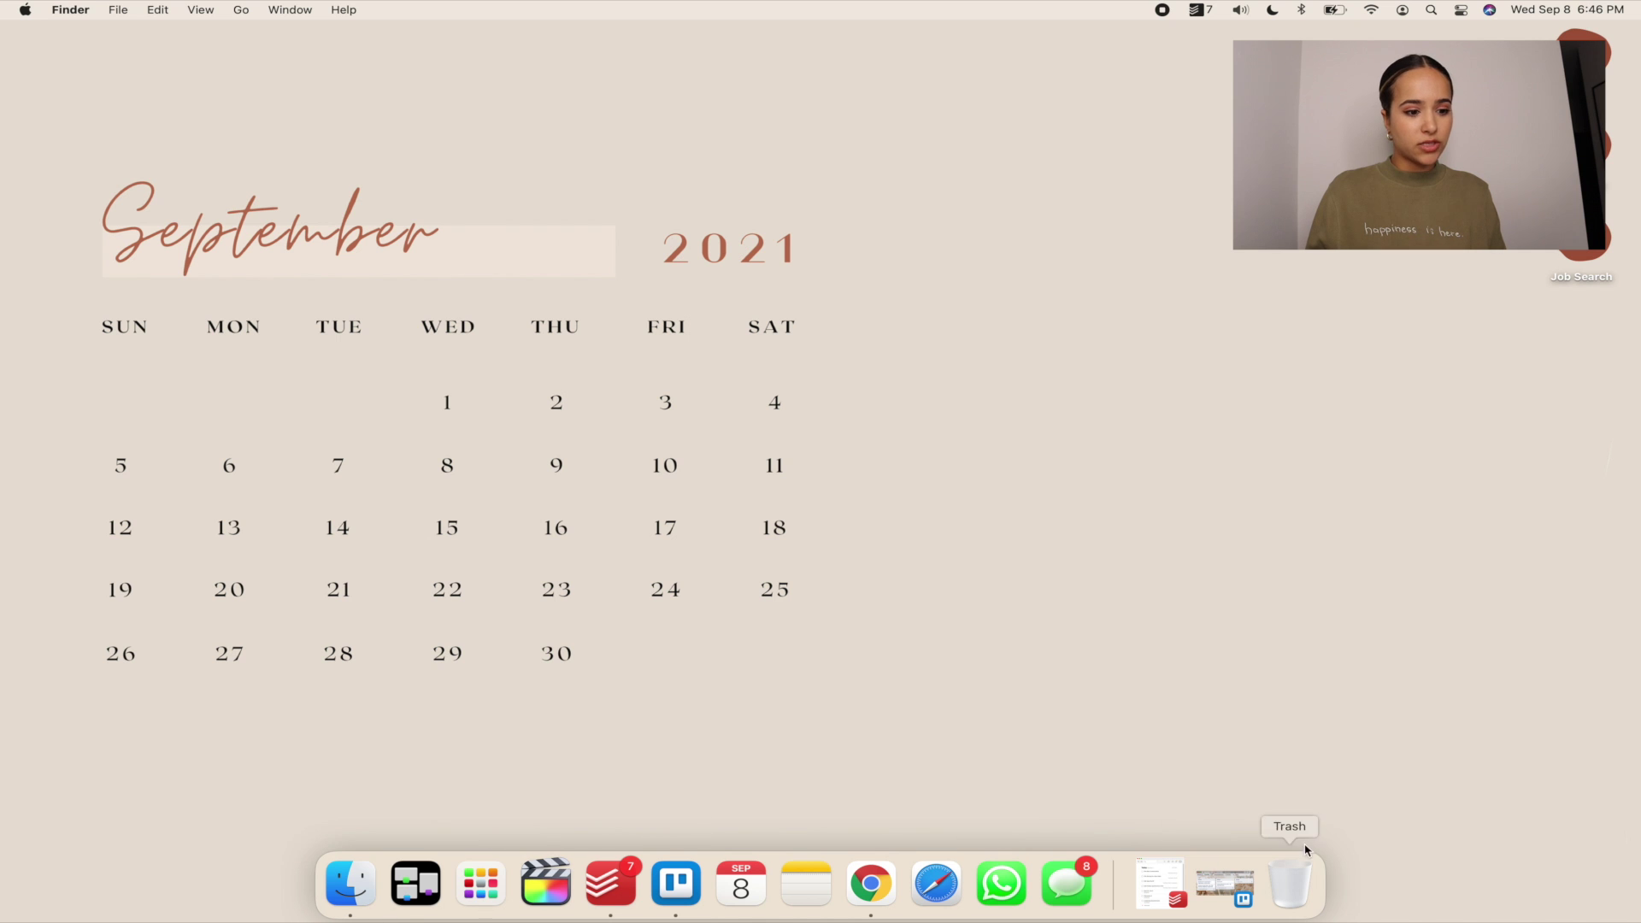
Step: Bring up the Todoist window from the Dock and check its Keep in Dock option, leaving it as is
{"action": "key", "text": "F4"}
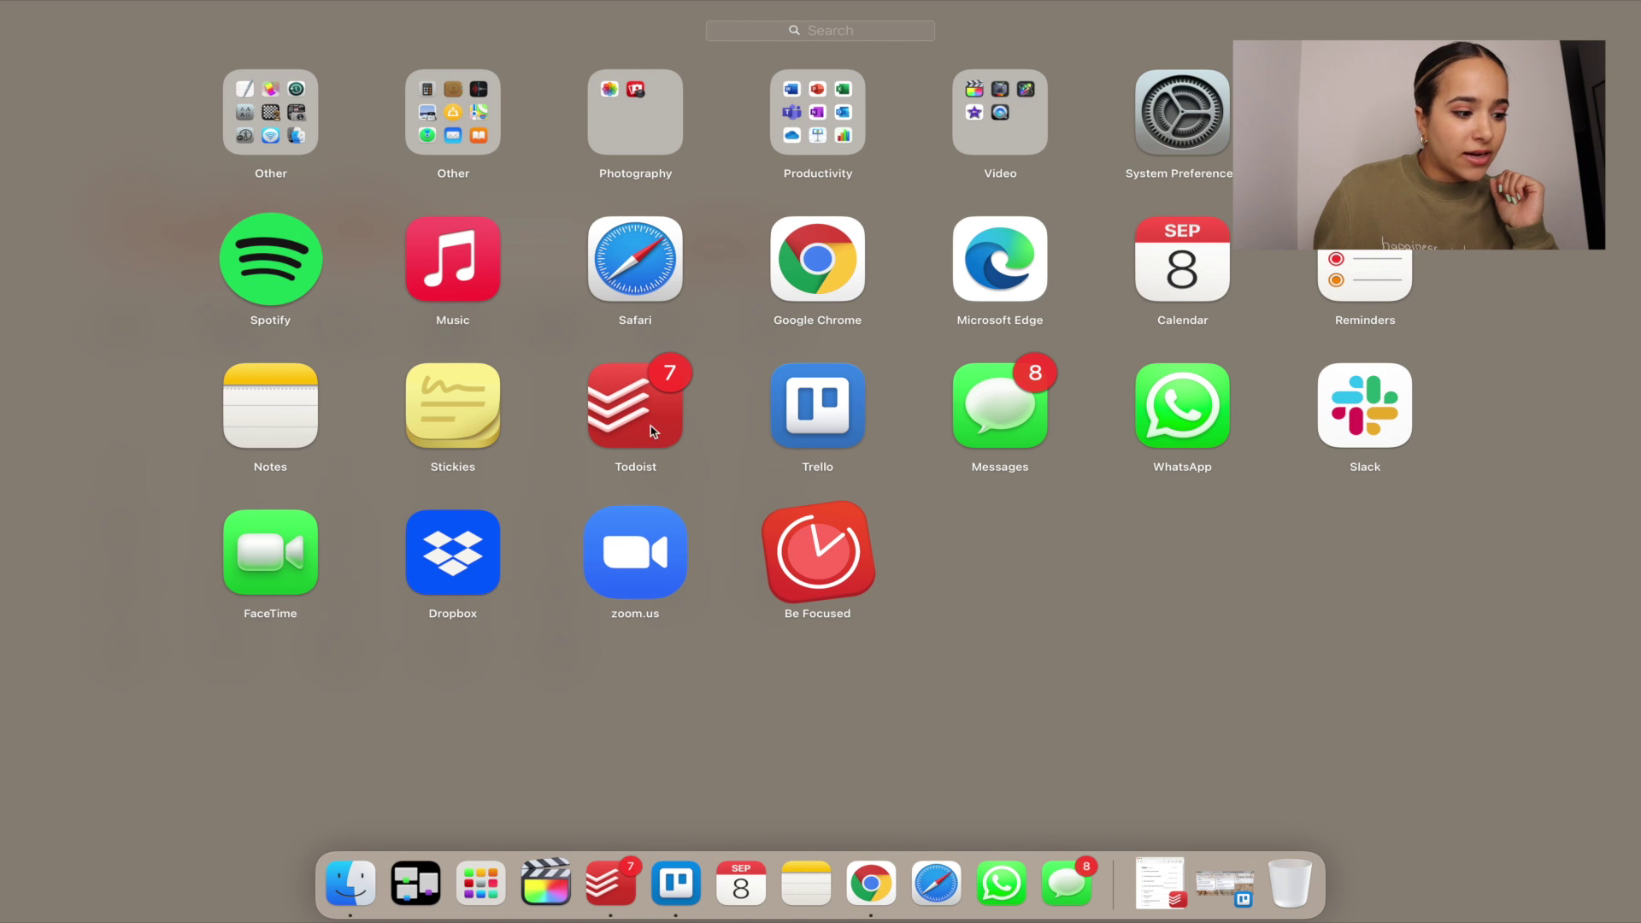
{"action": "left_click_drag", "start_coordinate": [651, 436], "coordinate": [598, 444]}
{"action": "left_click", "coordinate": [610, 882]}
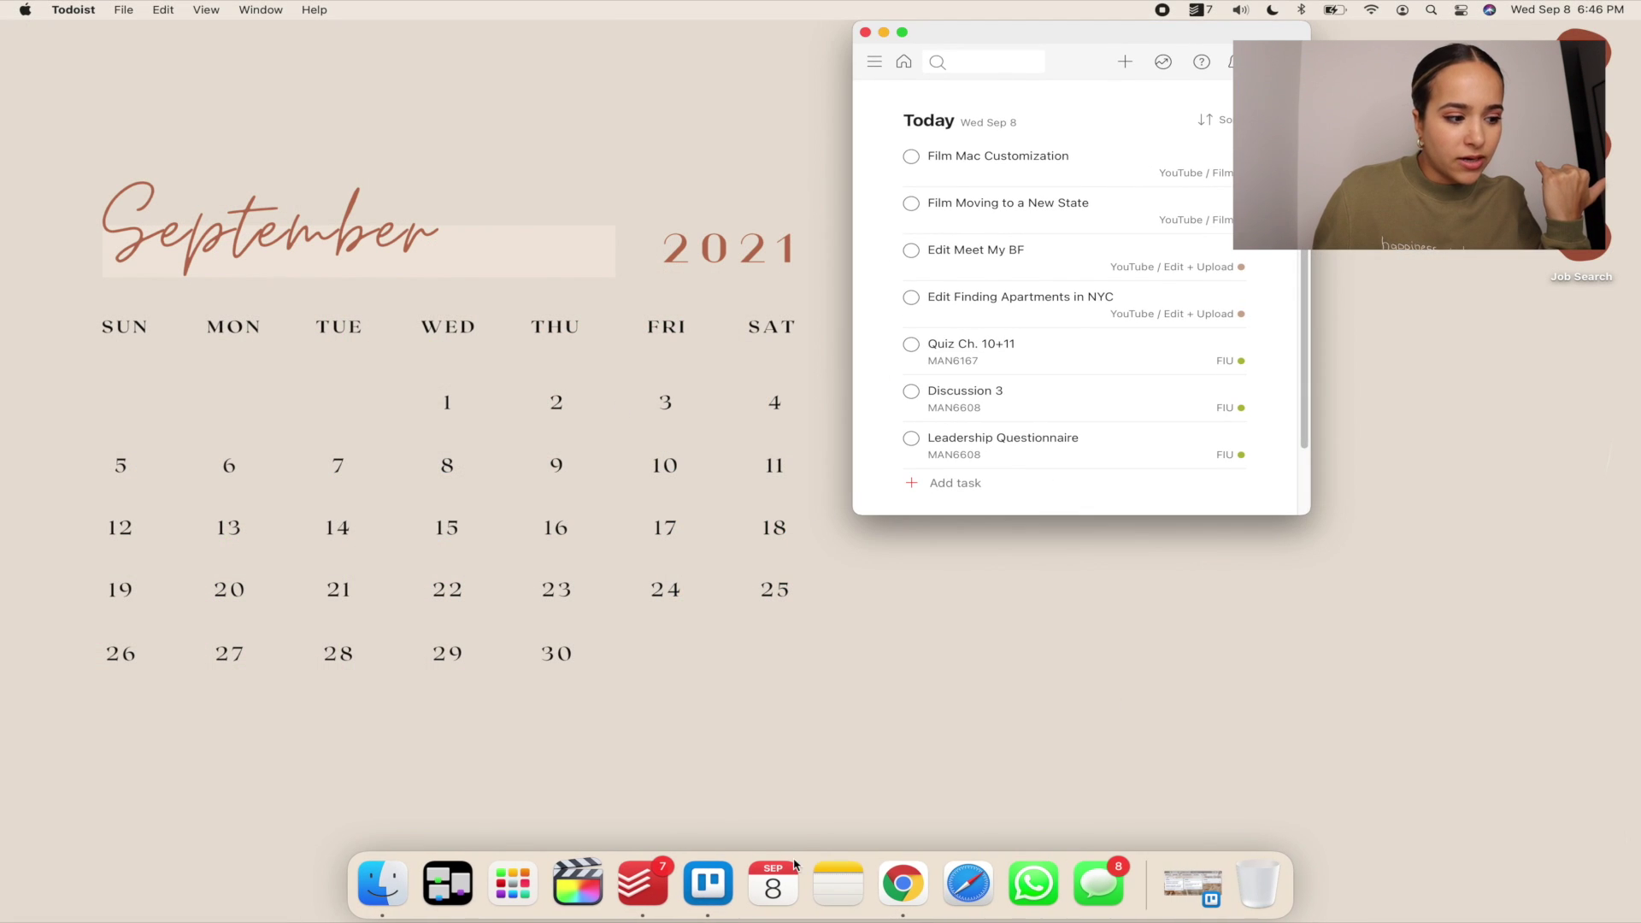
{"action": "right_click", "coordinate": [642, 882]}
{"action": "mouse_move", "coordinate": [708, 760]}
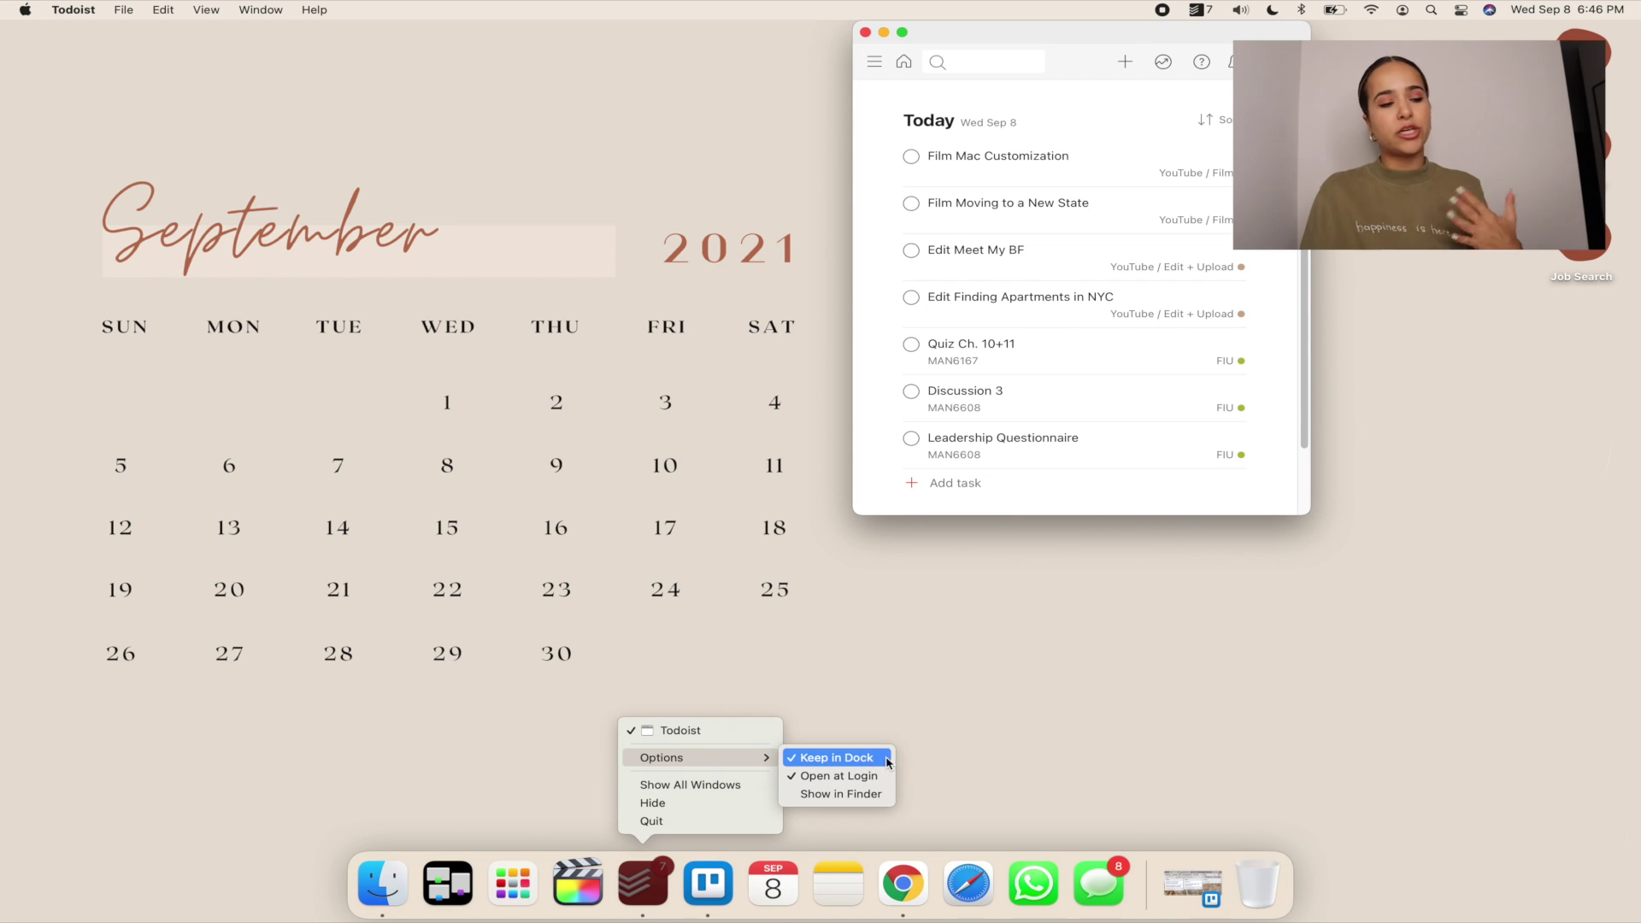
{"action": "left_click", "coordinate": [981, 714]}
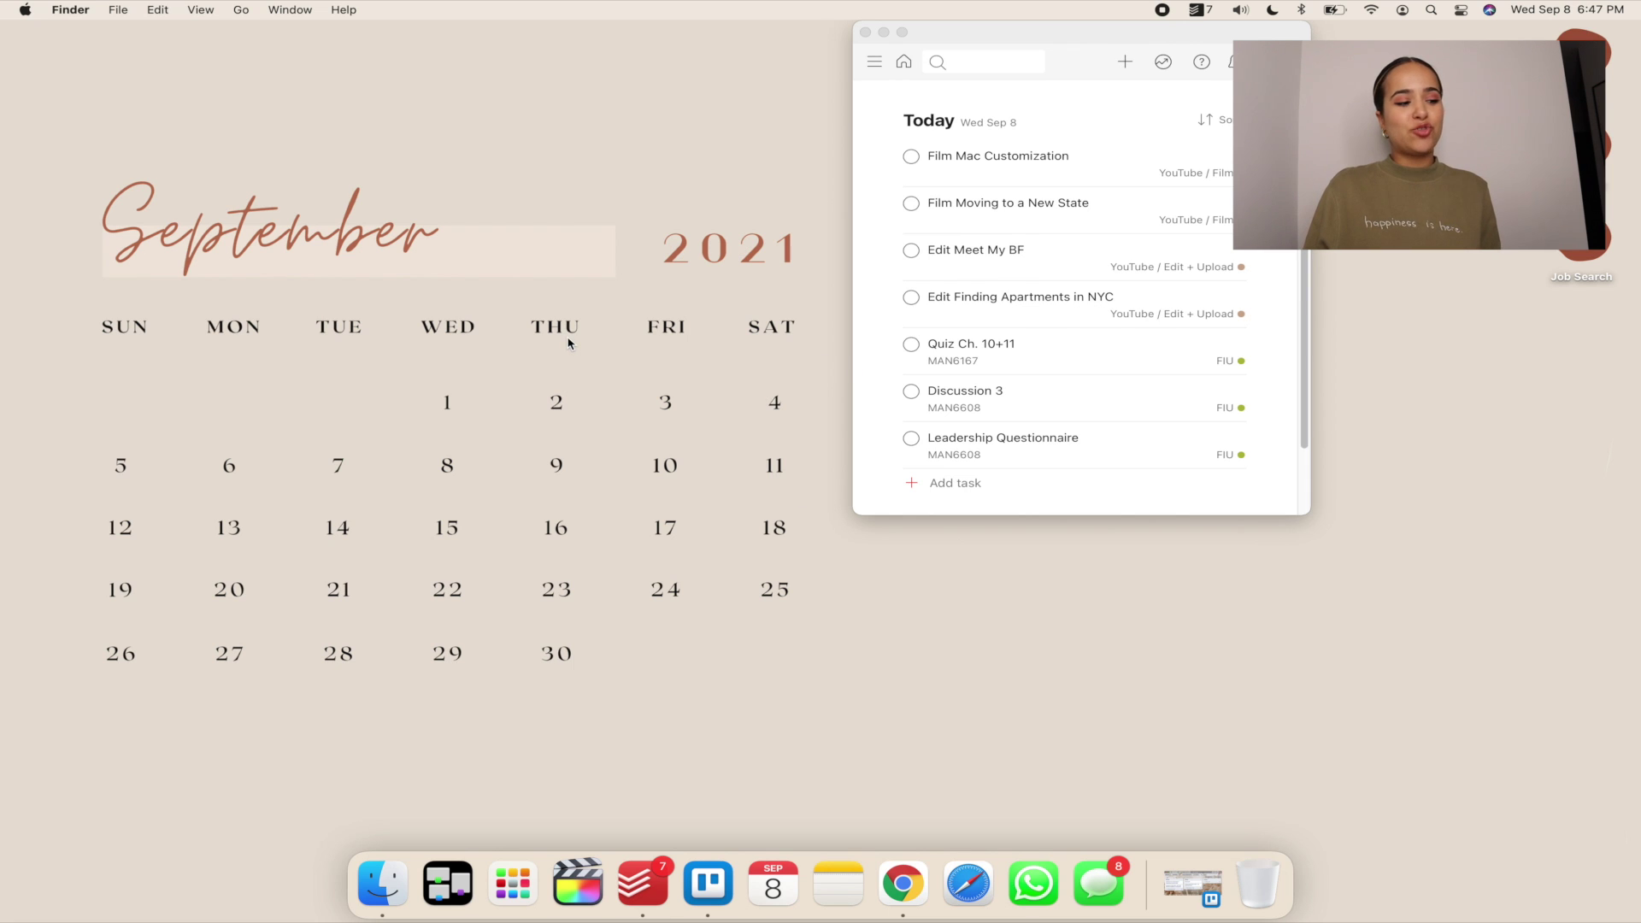
Step: View Launchpad and the Mission Control overview of open windows and spaces, and return to the desktop
{"action": "left_click", "coordinate": [513, 883]}
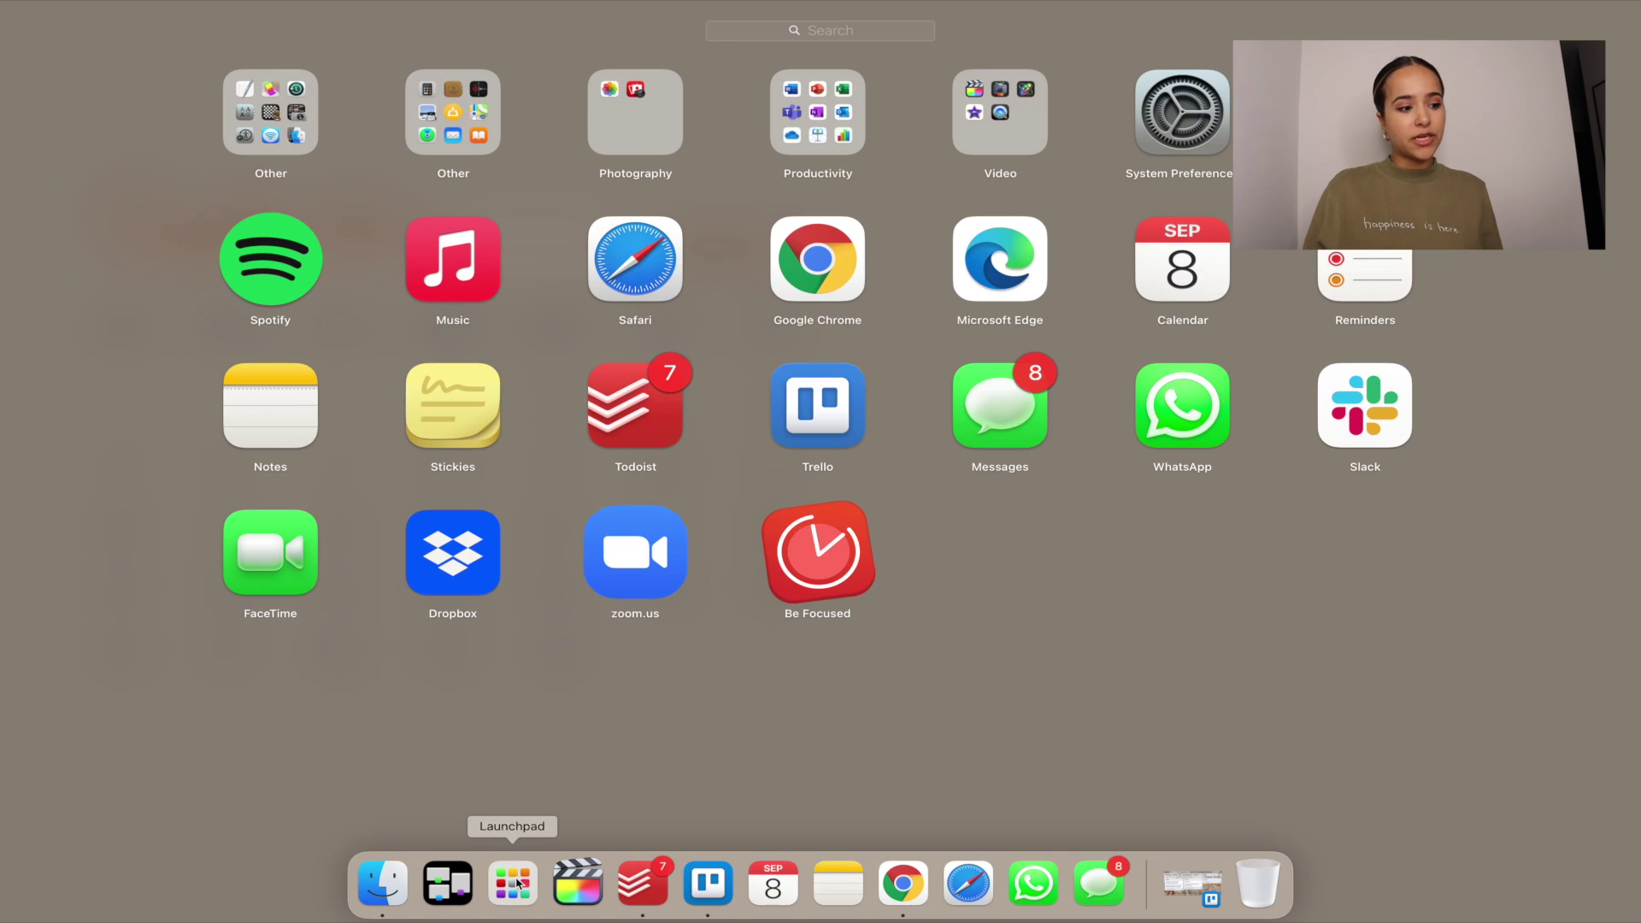
{"action": "left_click", "coordinate": [517, 883]}
{"action": "left_click", "coordinate": [446, 885]}
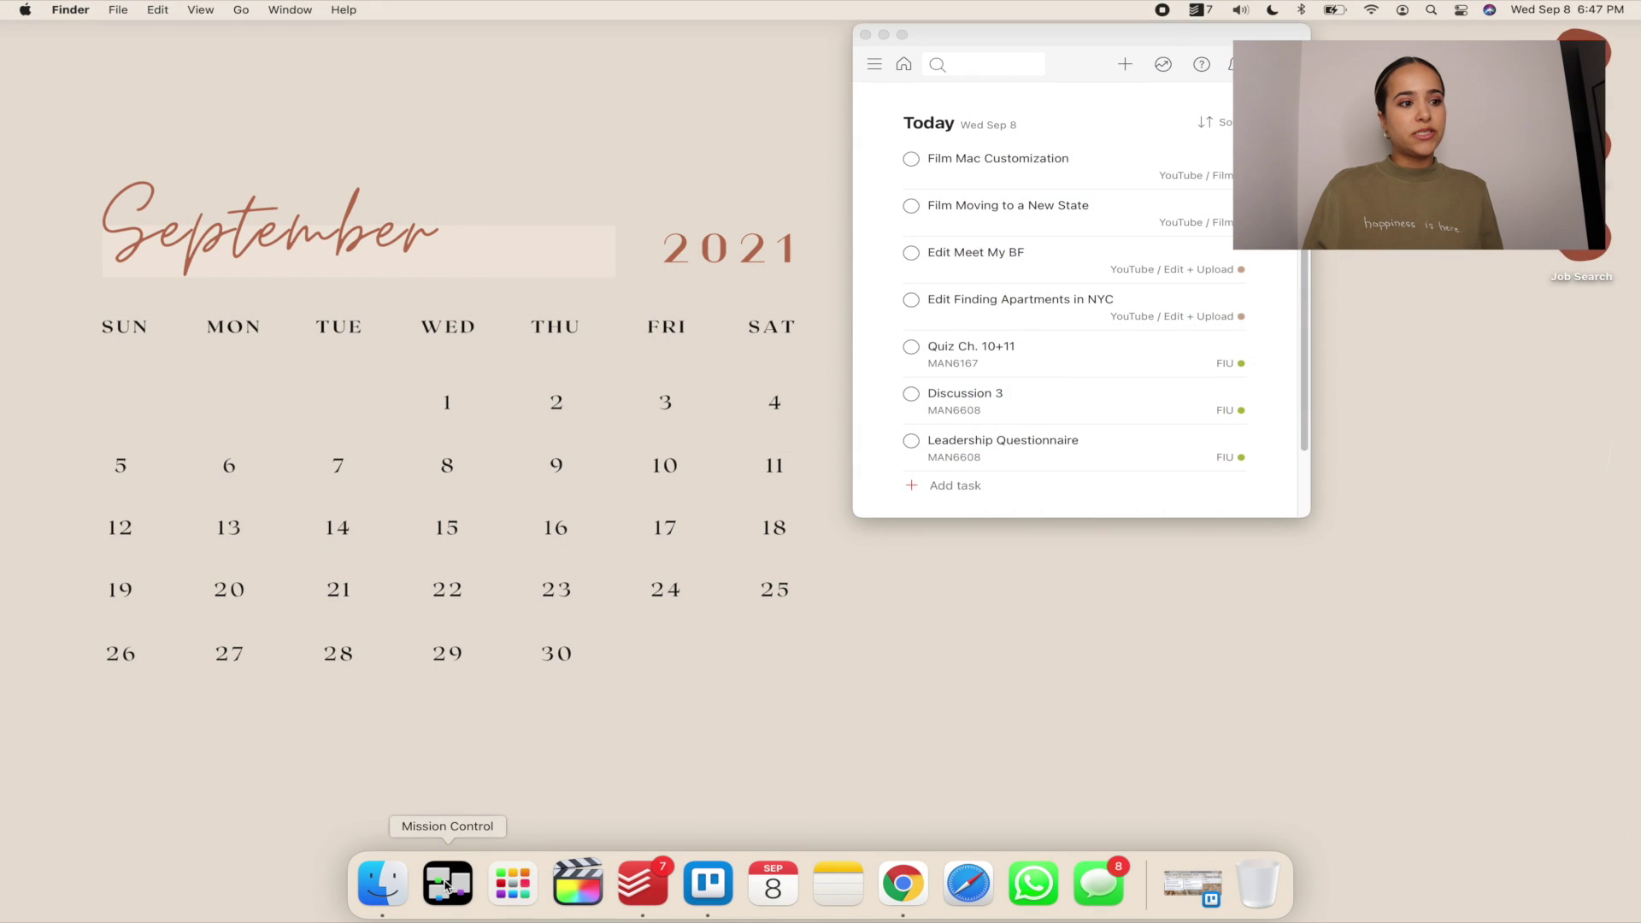
{"action": "left_click", "coordinate": [446, 885]}
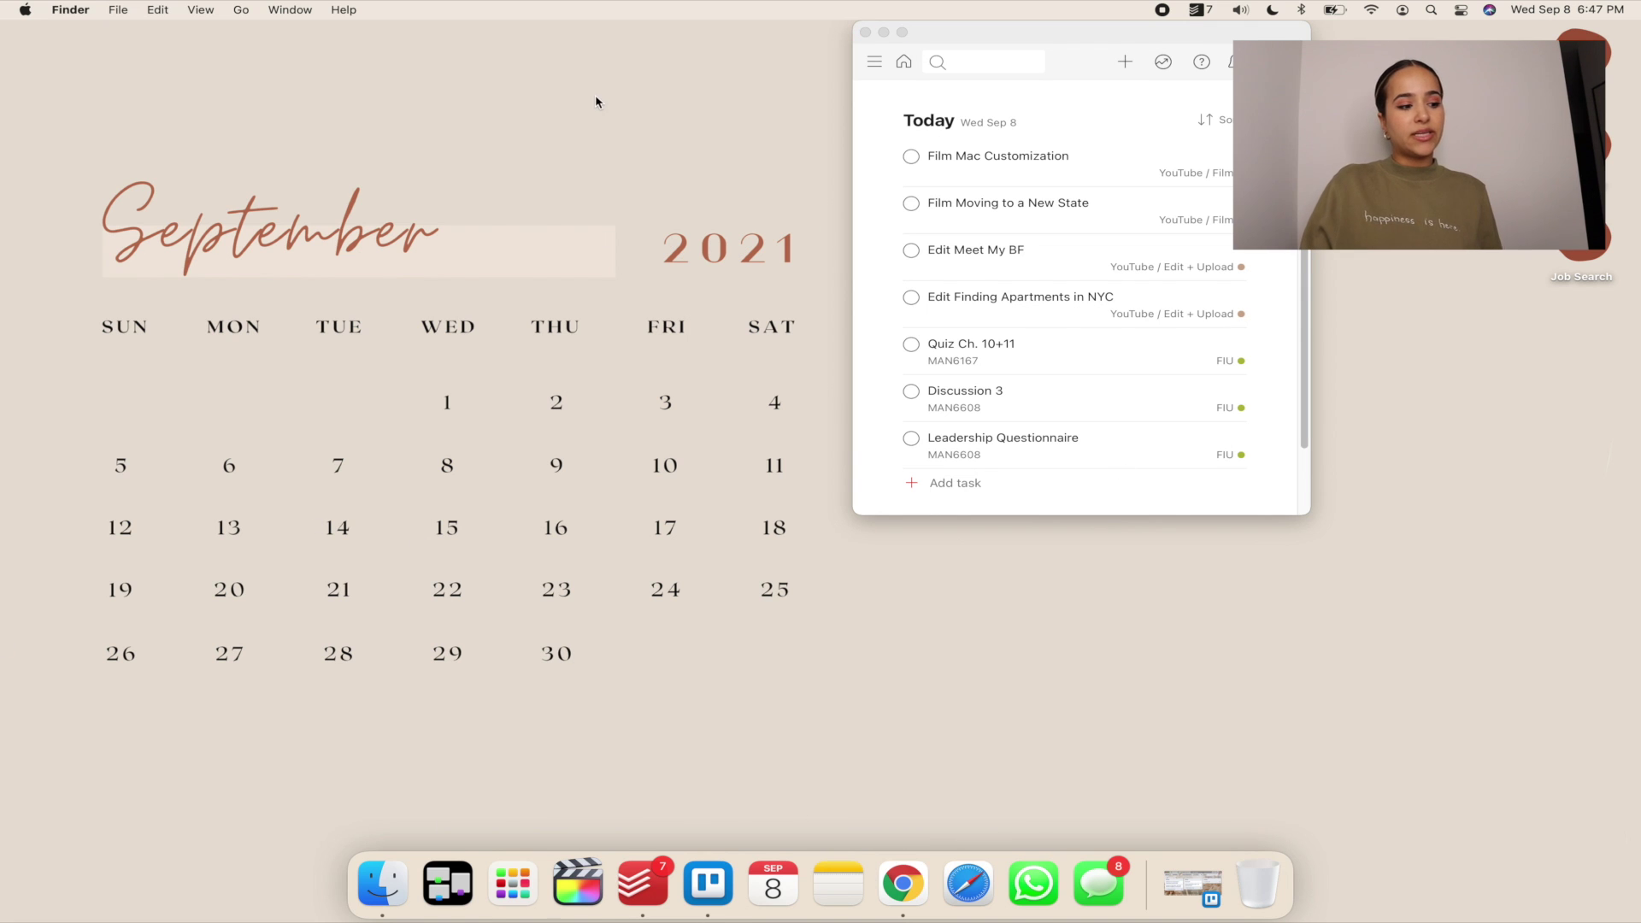
{"action": "left_click", "coordinate": [448, 884]}
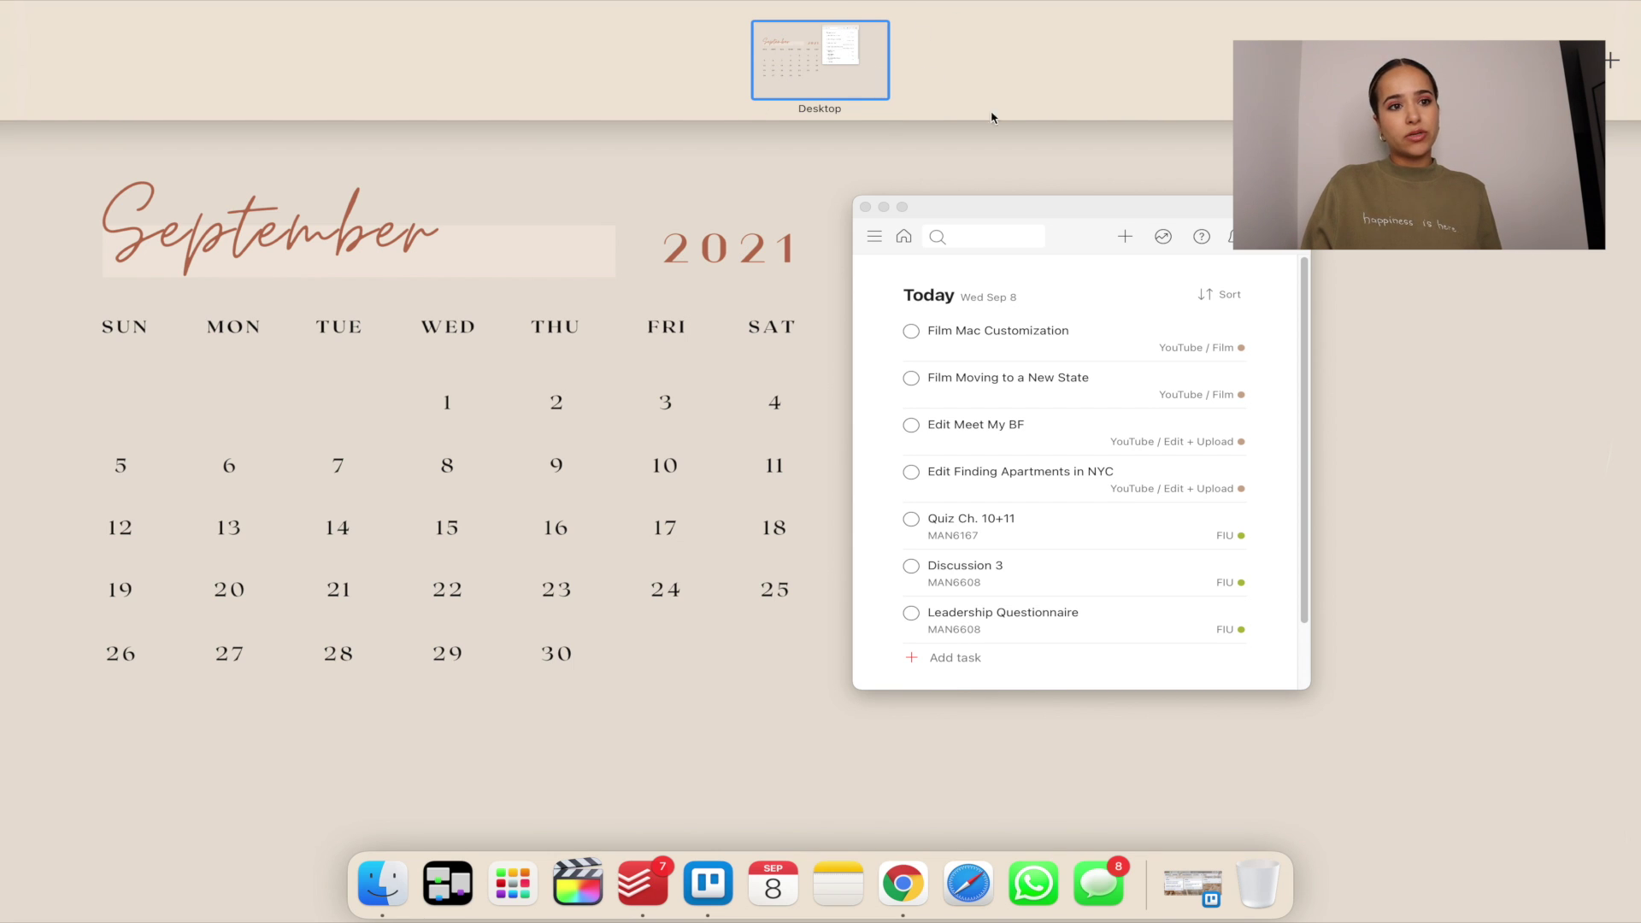
{"action": "left_click", "coordinate": [699, 473]}
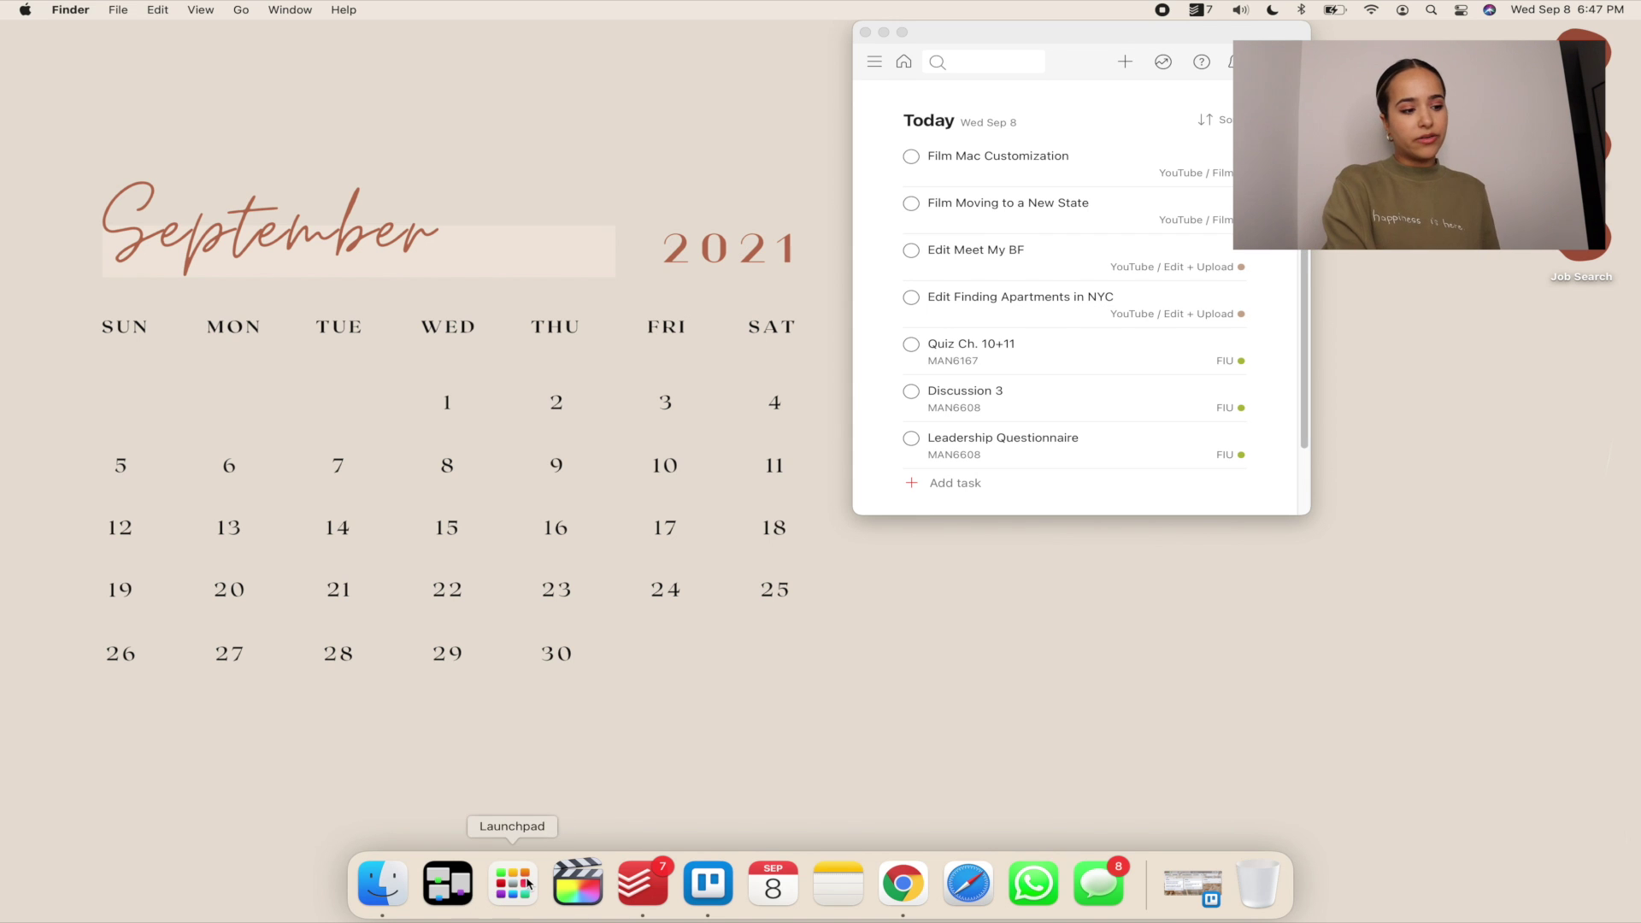
Step: Locate Mission Control in the first Other folder of Launchpad, and return to the desktop
{"action": "key", "text": "F4"}
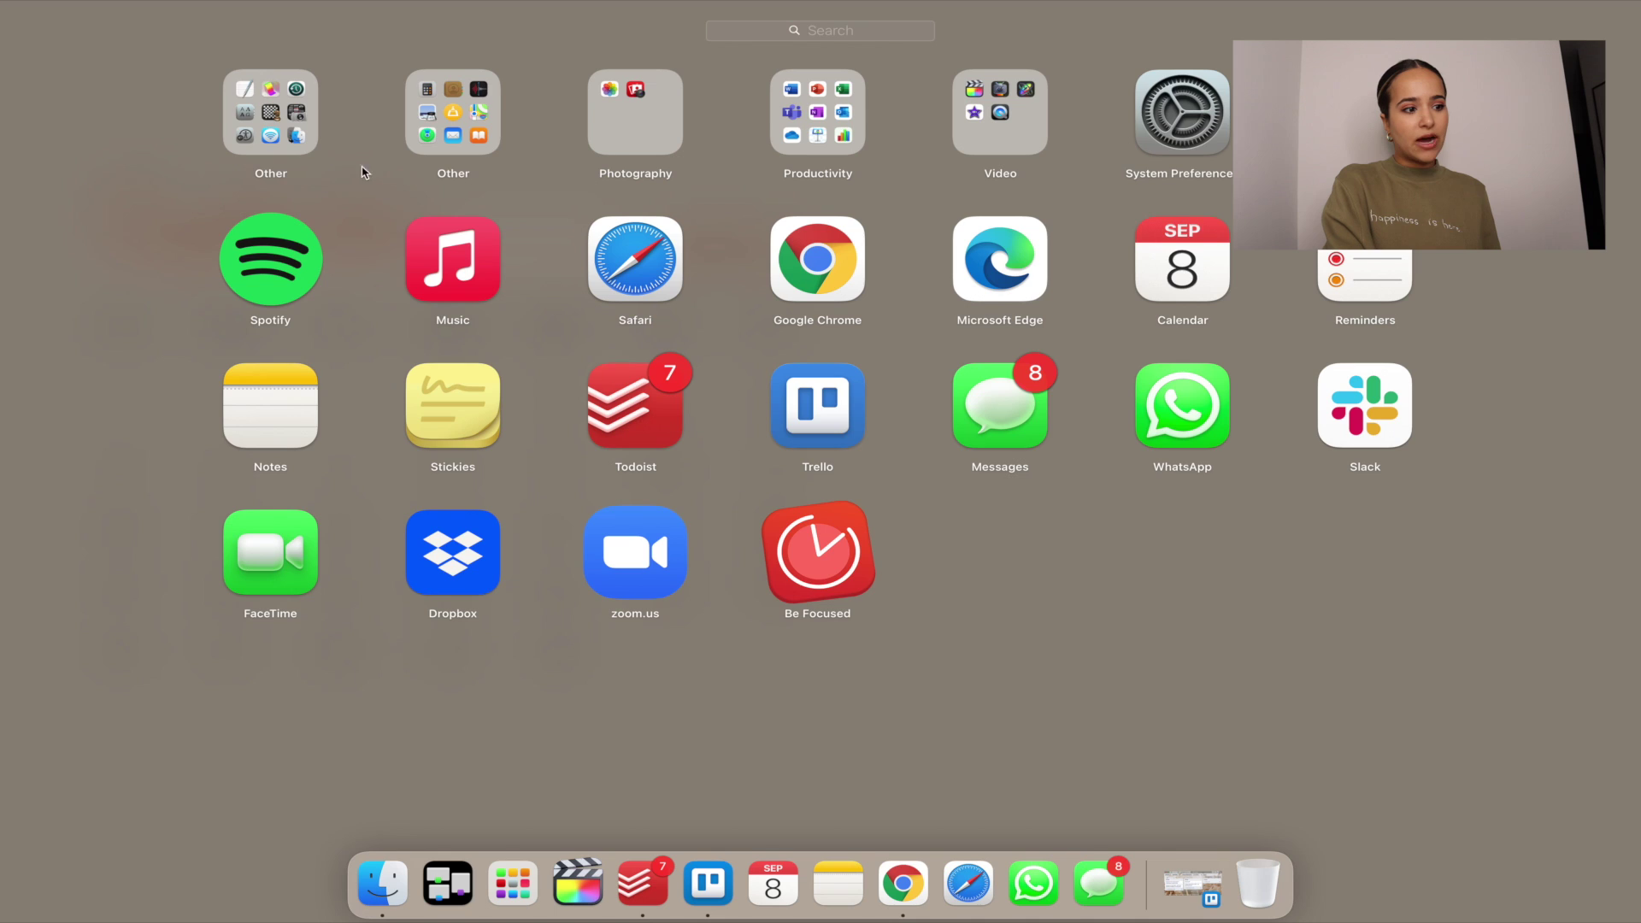
{"action": "left_click", "coordinate": [306, 141]}
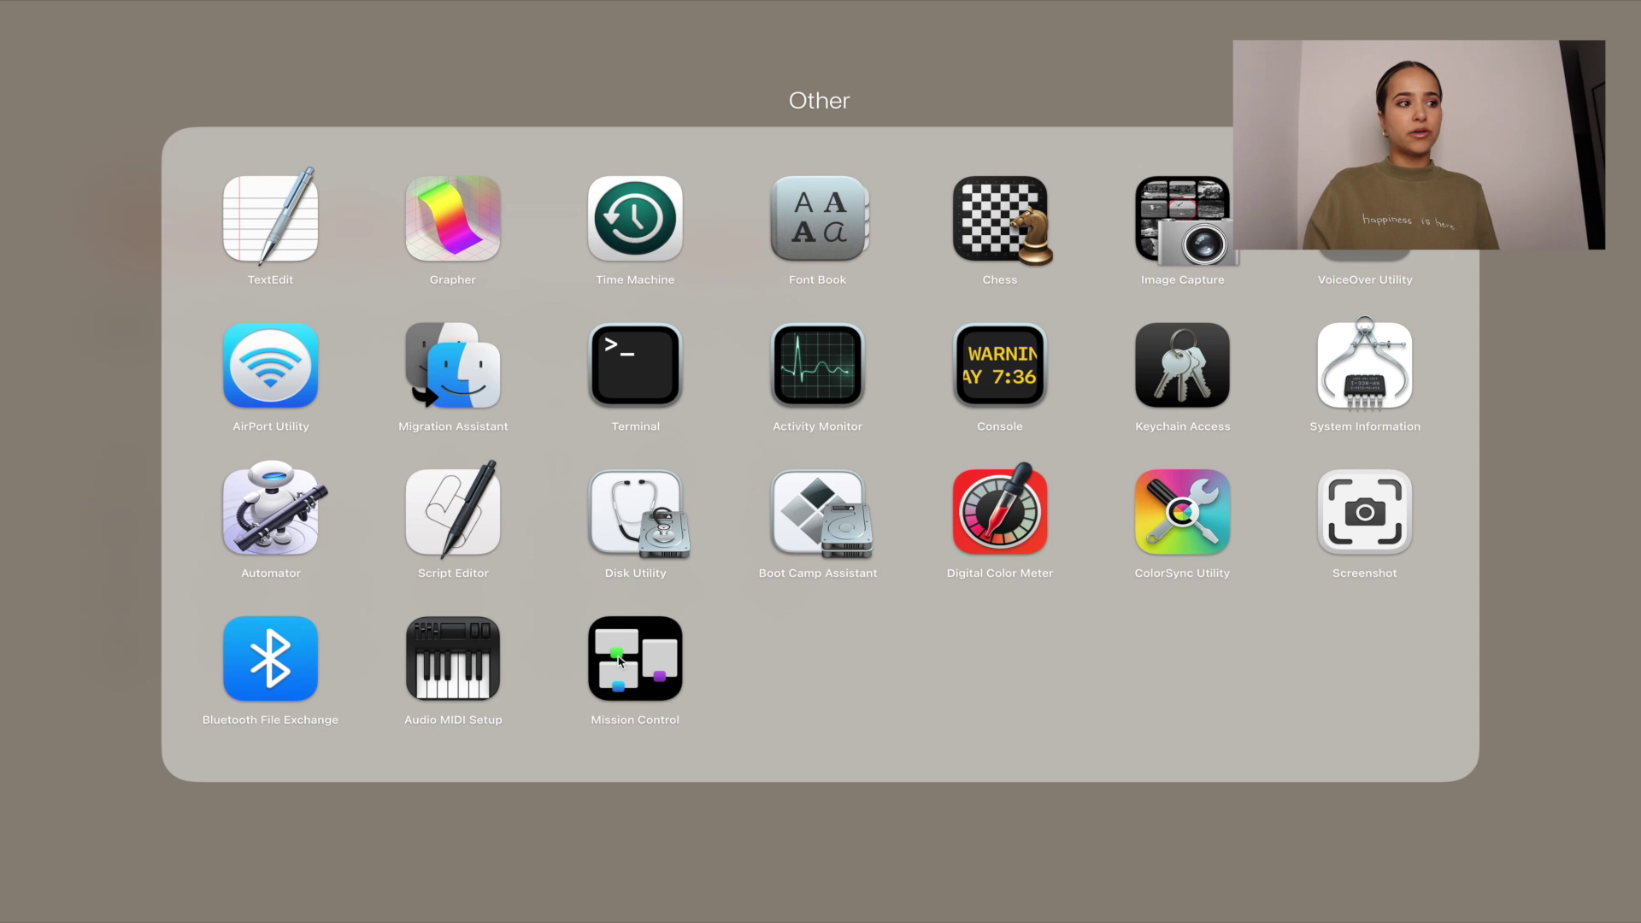
{"action": "left_click", "coordinate": [615, 886]}
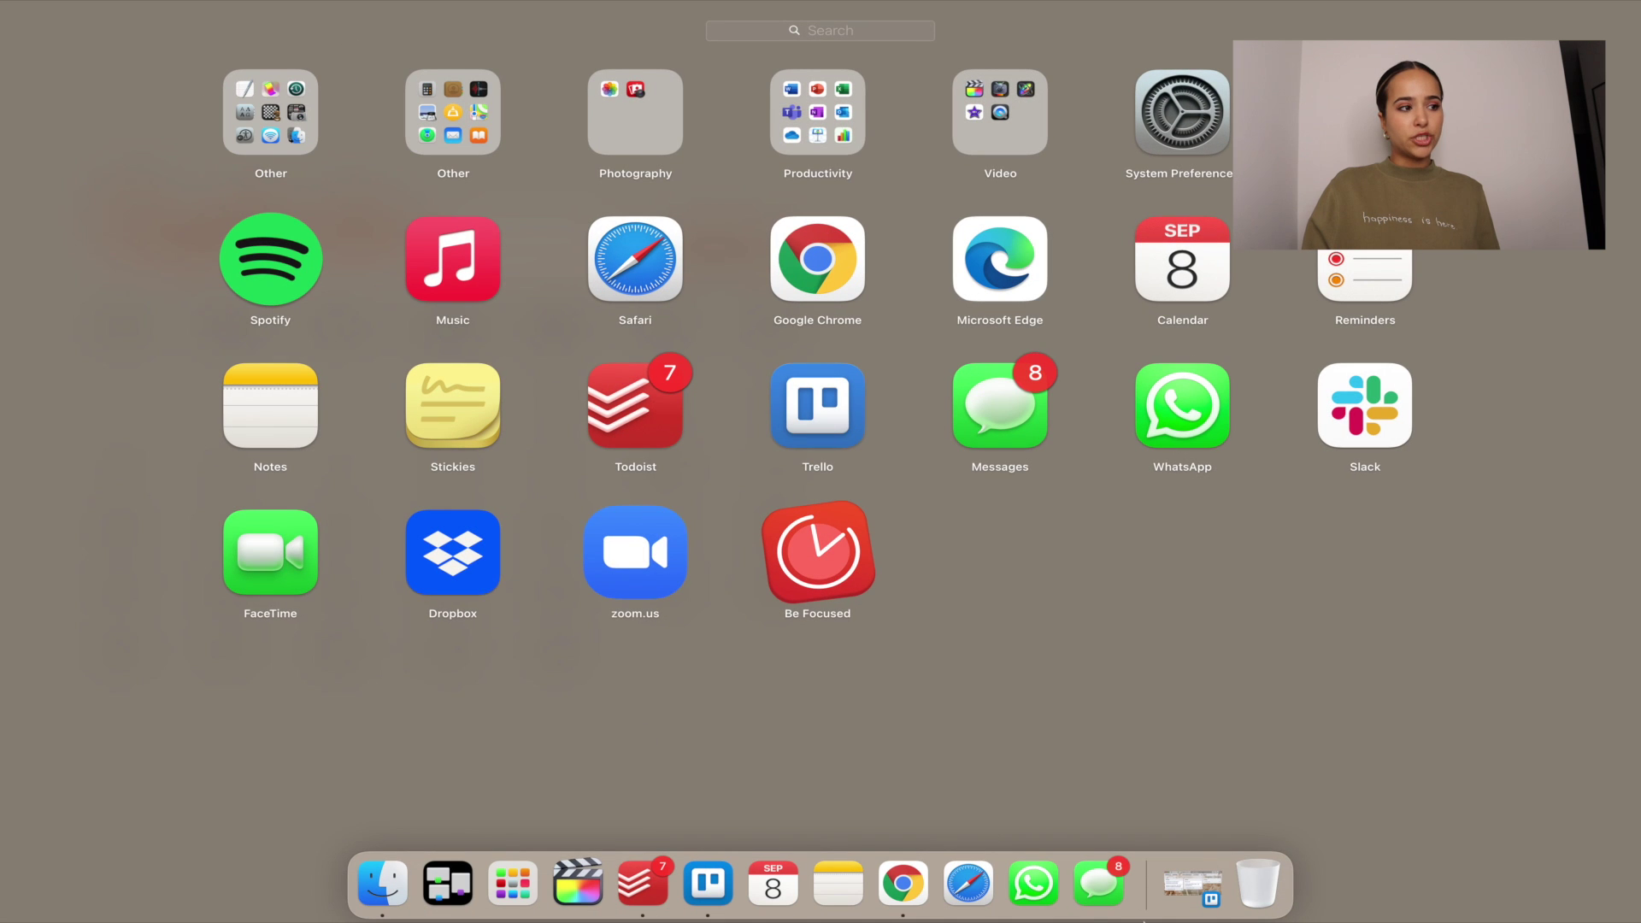
{"action": "left_click", "coordinate": [696, 723]}
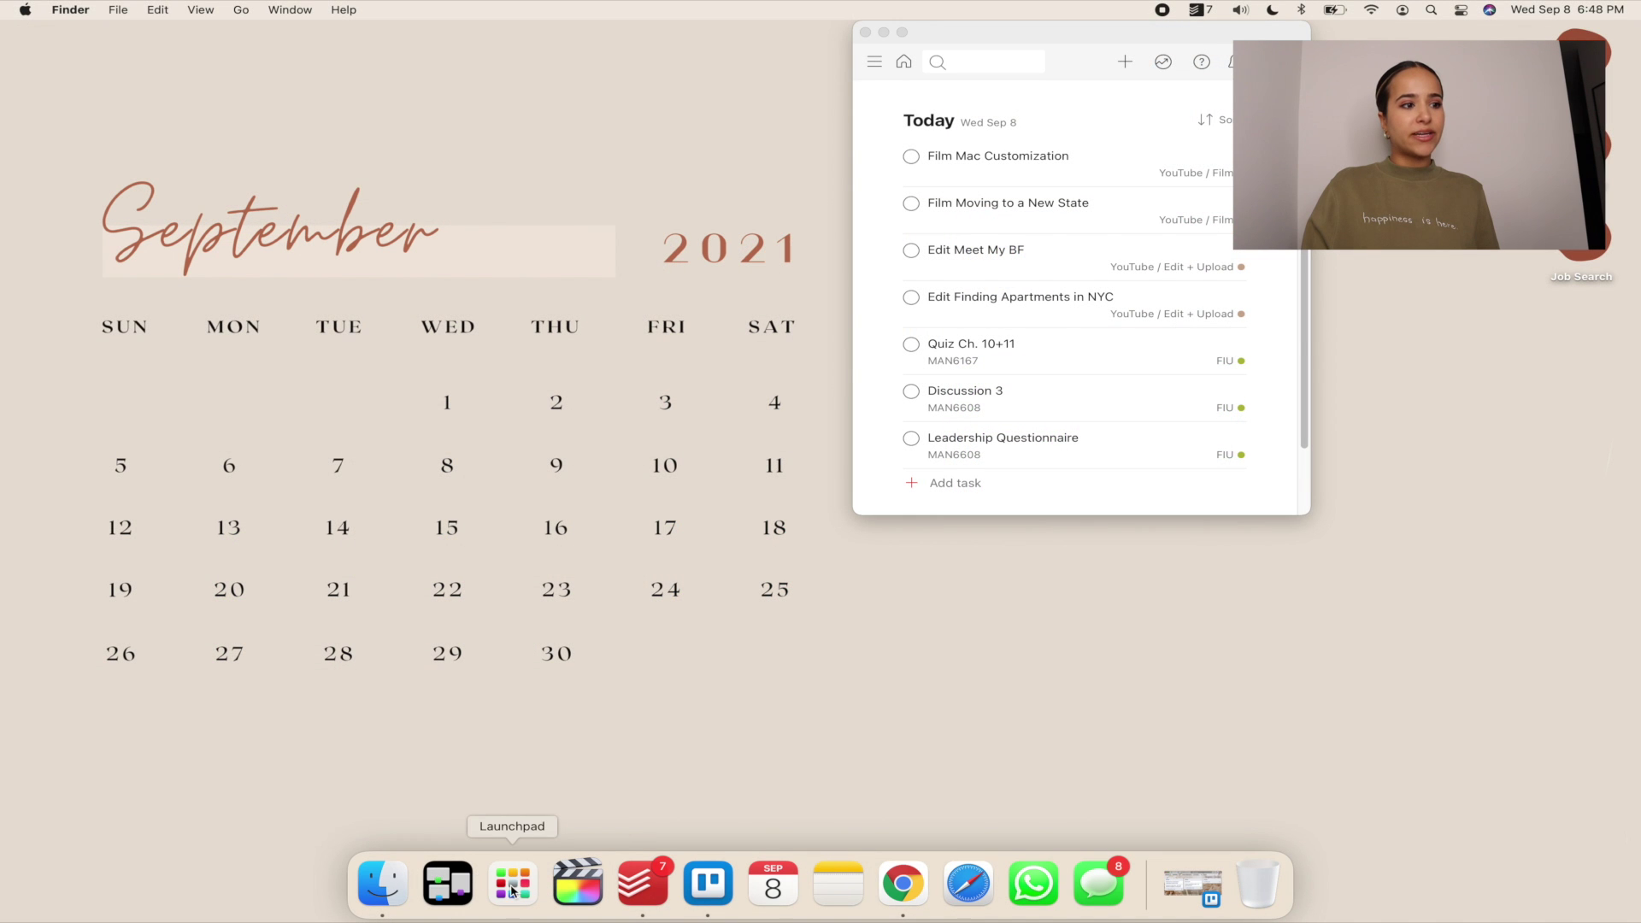
{"action": "left_click", "coordinate": [447, 885]}
{"action": "left_click", "coordinate": [425, 727]}
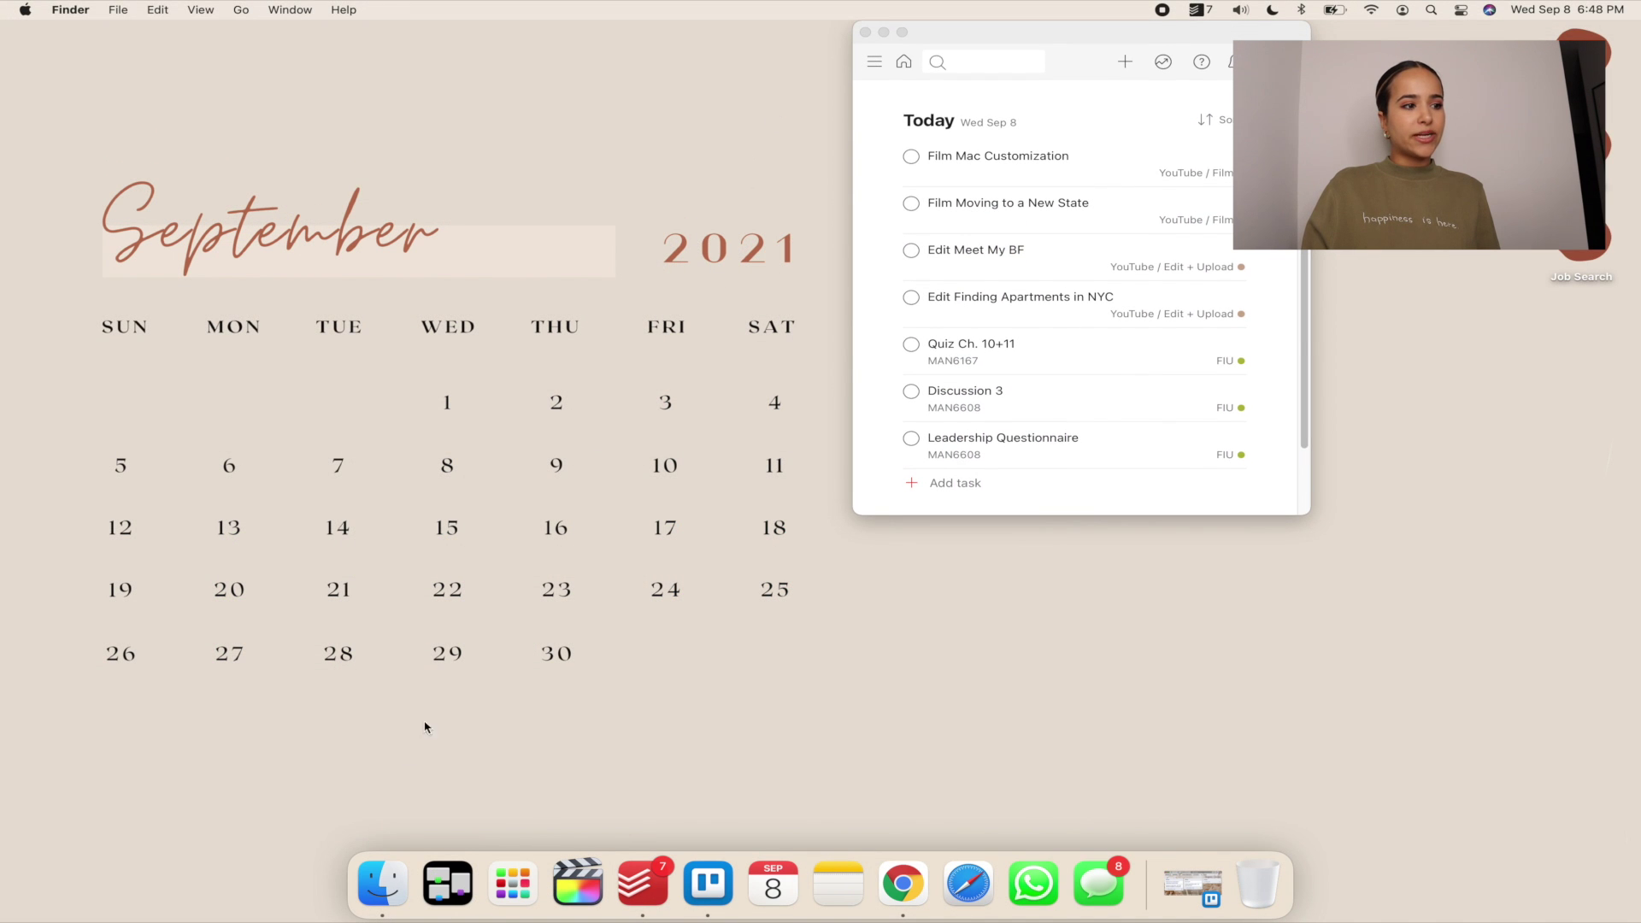
Step: Find Launchpad in Finder's Applications folder, open it from there and close it again
{"action": "left_click", "coordinate": [381, 882]}
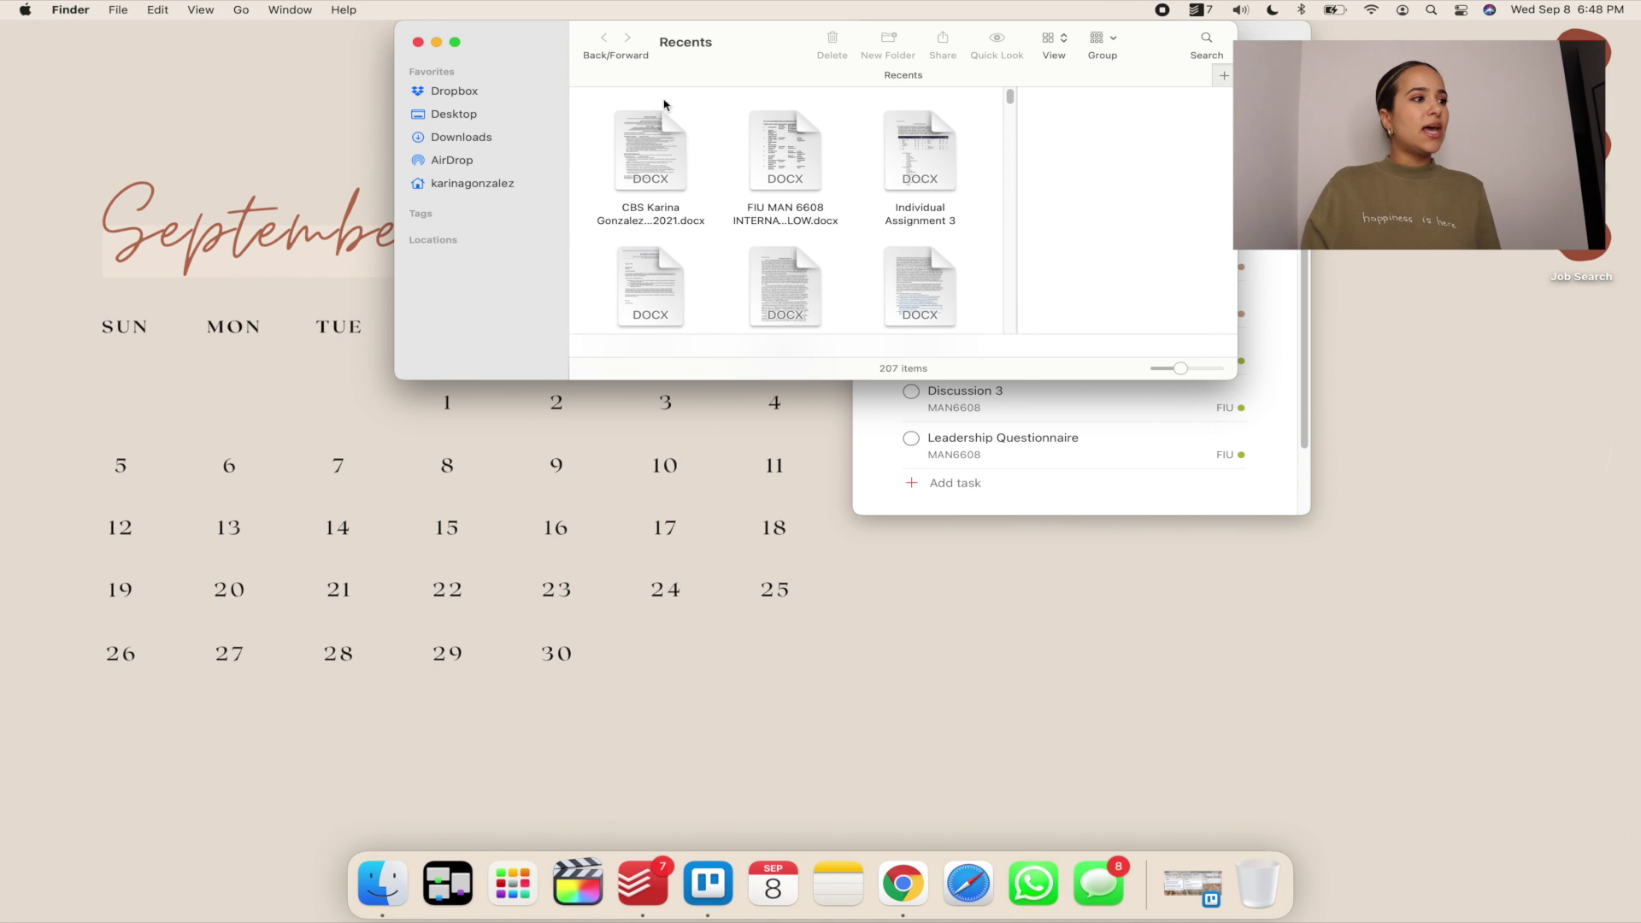
{"action": "left_click", "coordinate": [202, 8]}
{"action": "mouse_move", "coordinate": [237, 6]}
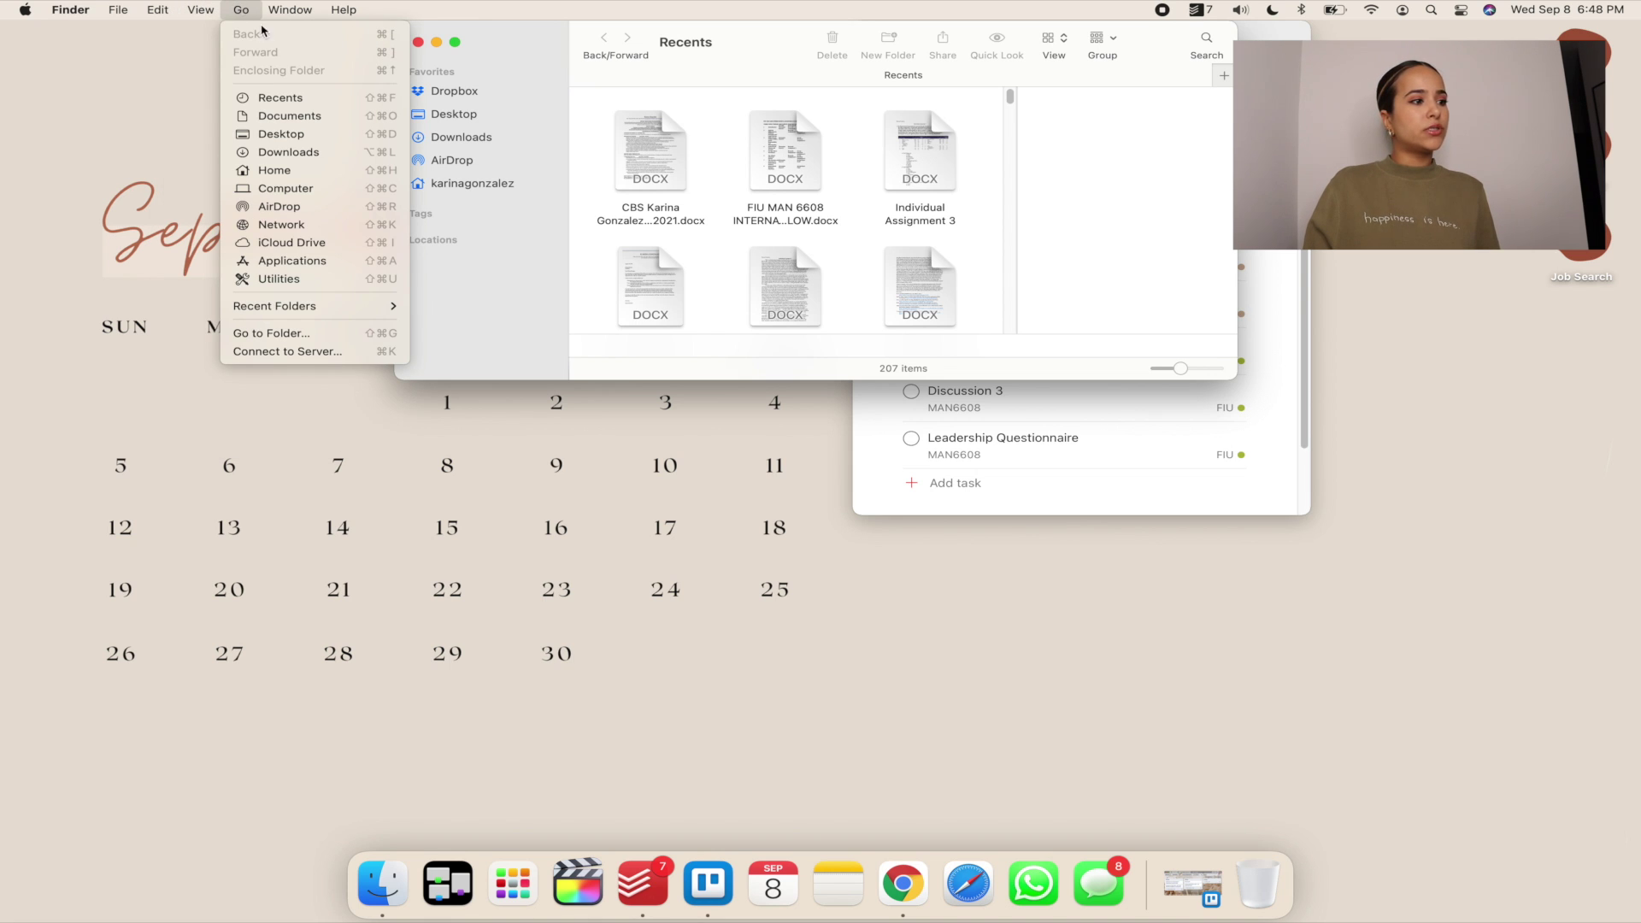
{"action": "left_click", "coordinate": [333, 261]}
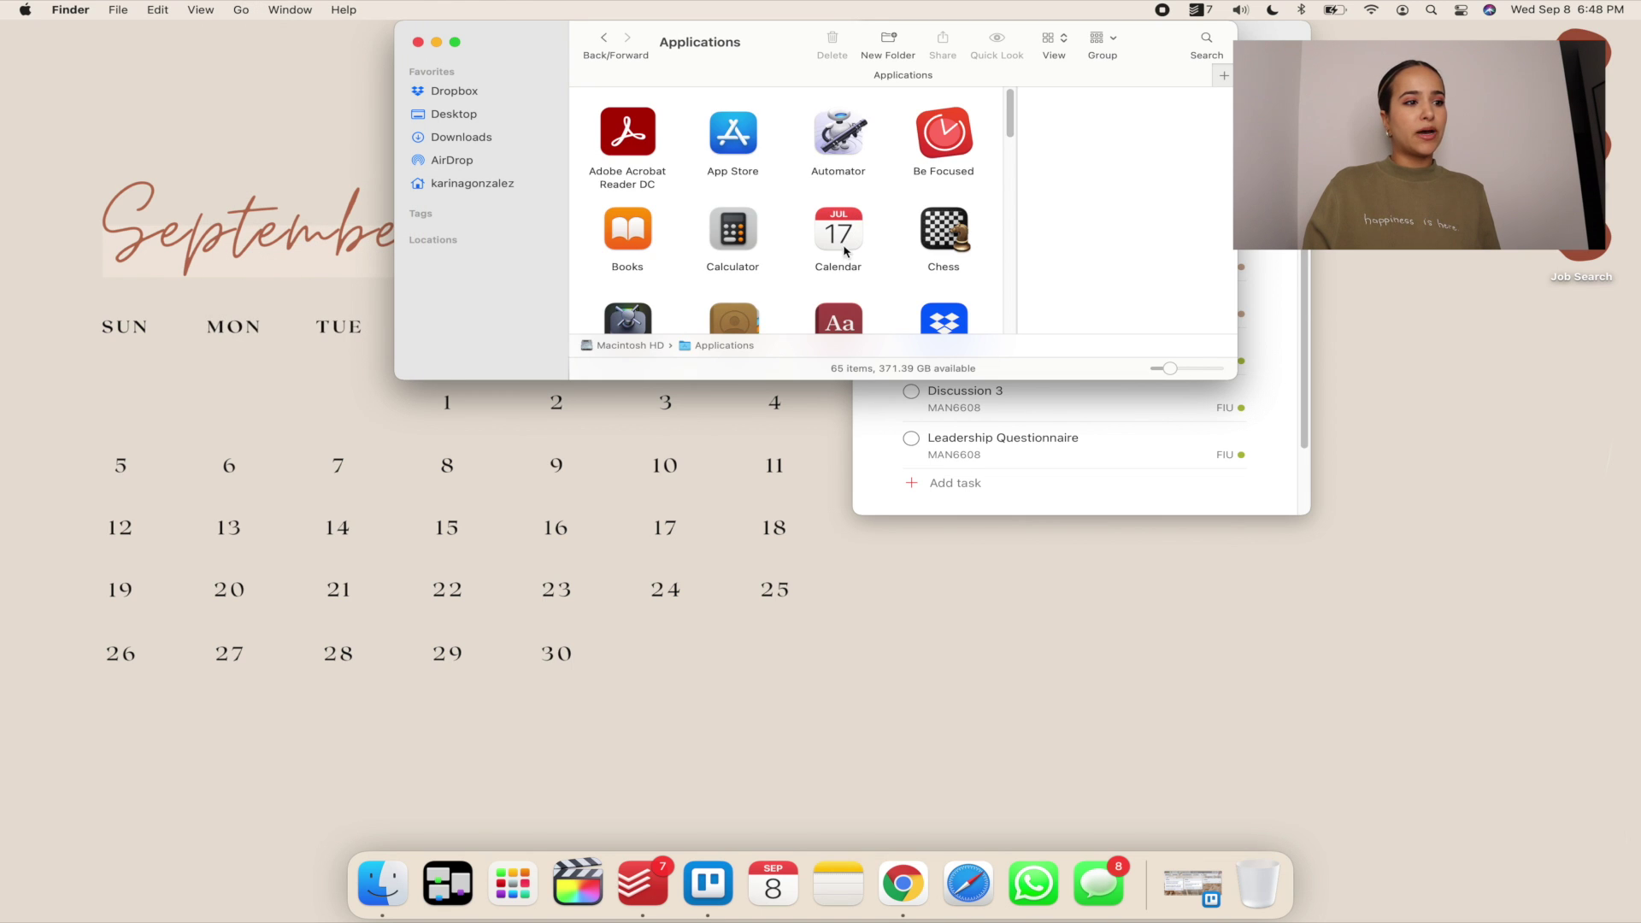
{"action": "scroll", "coordinate": [844, 251], "scroll_direction": "down", "scroll_amount": 10}
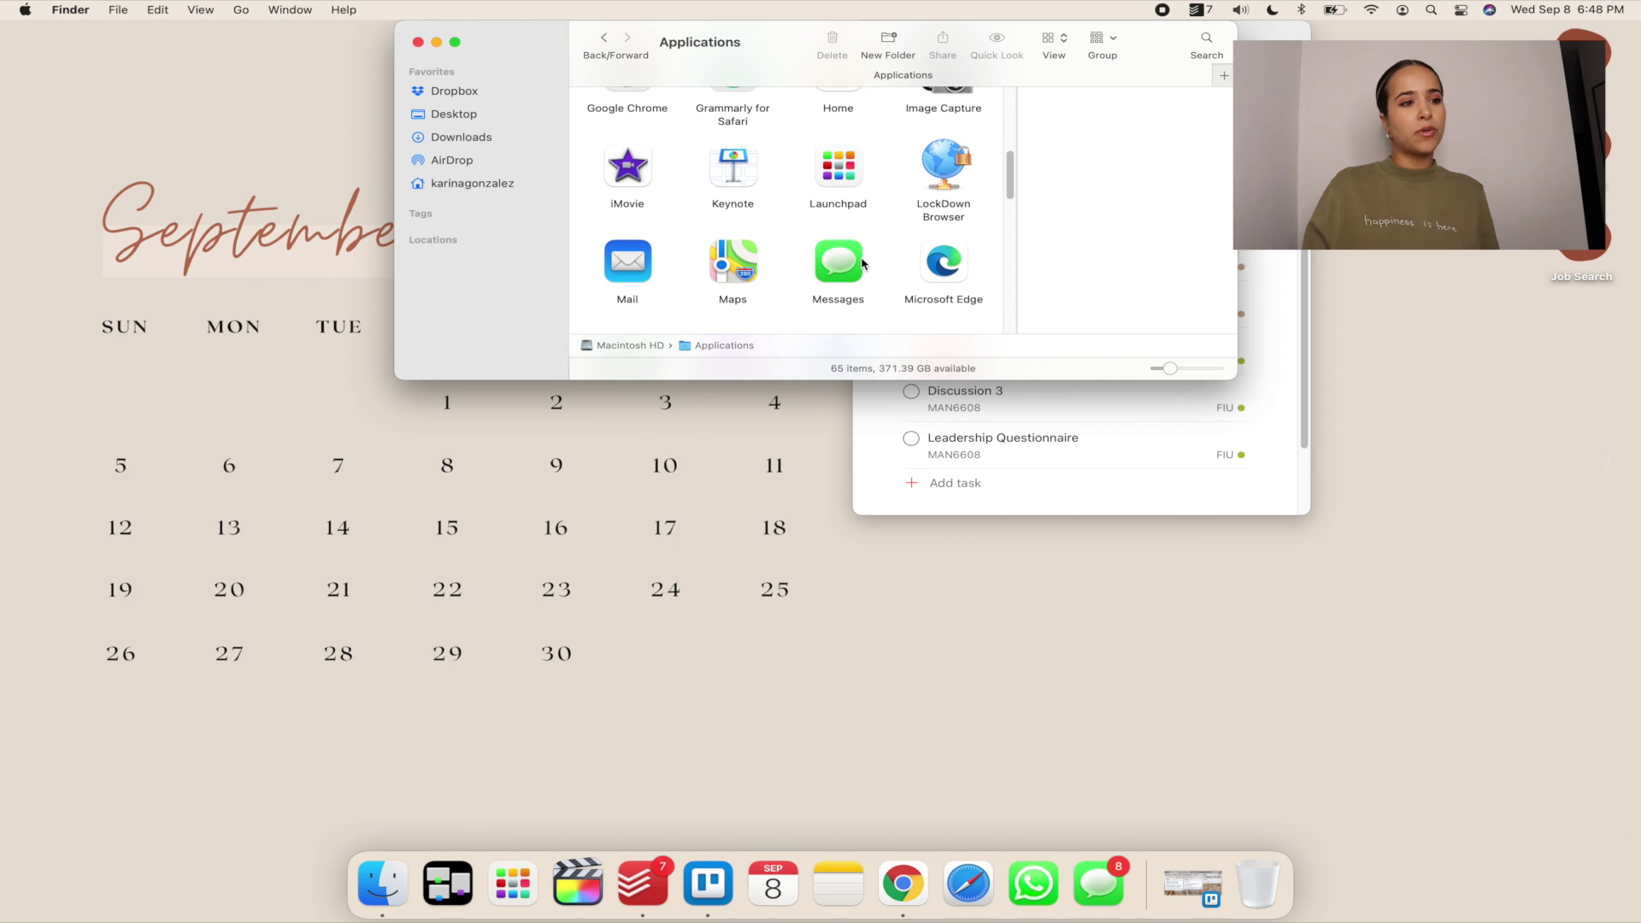
{"action": "left_click", "coordinate": [849, 181]}
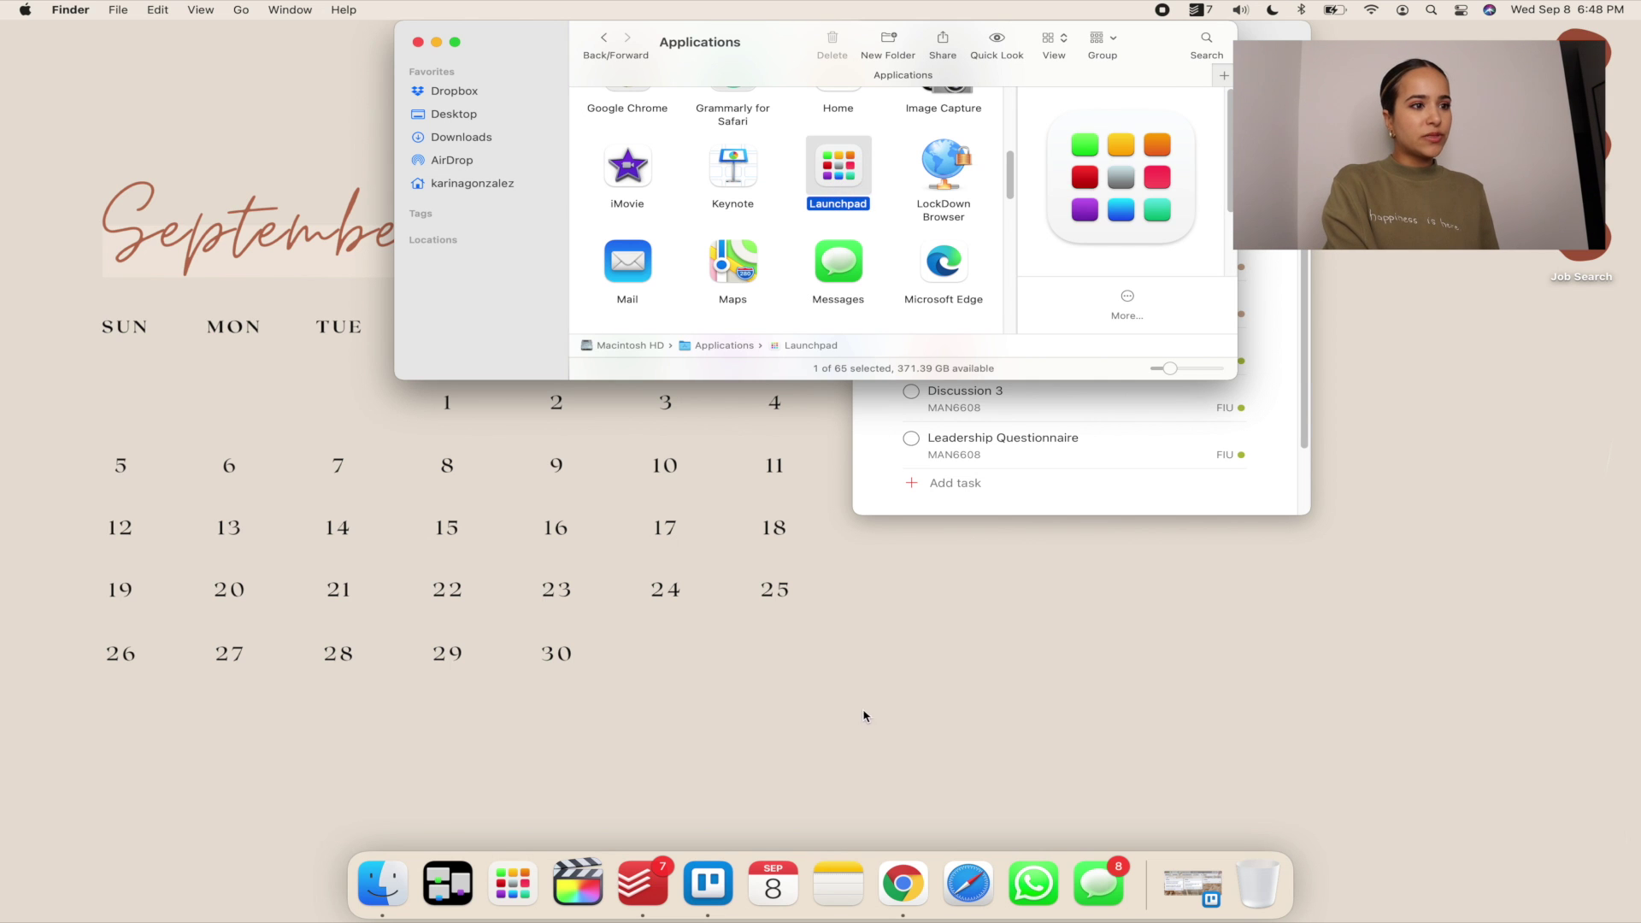
{"action": "key", "text": "super+o"}
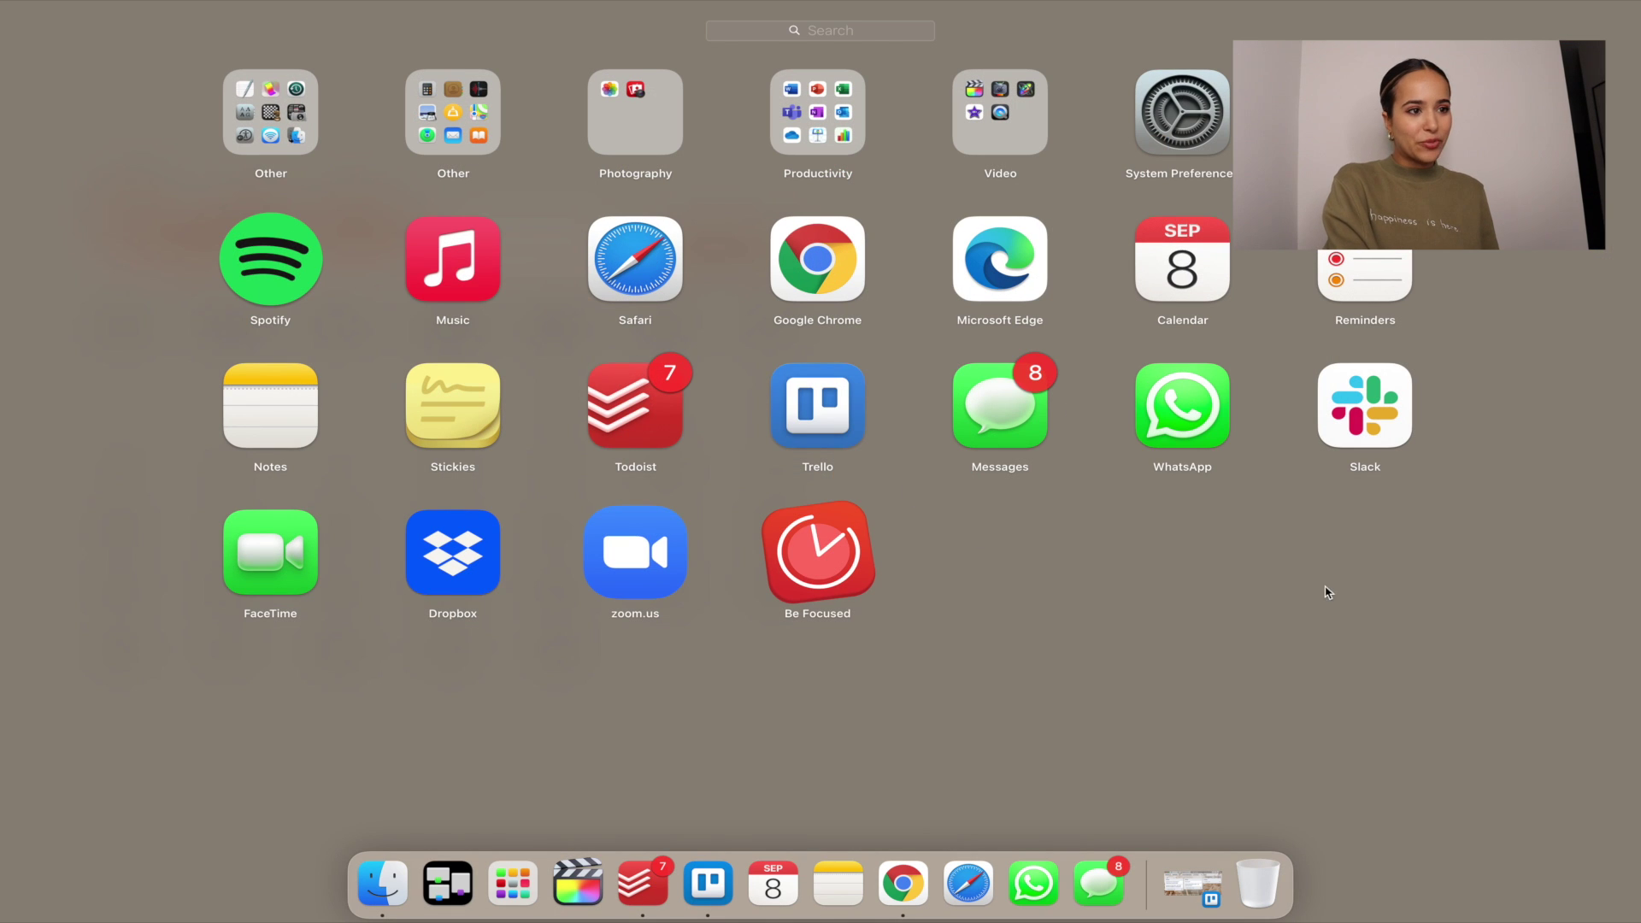
{"action": "left_click", "coordinate": [1043, 630]}
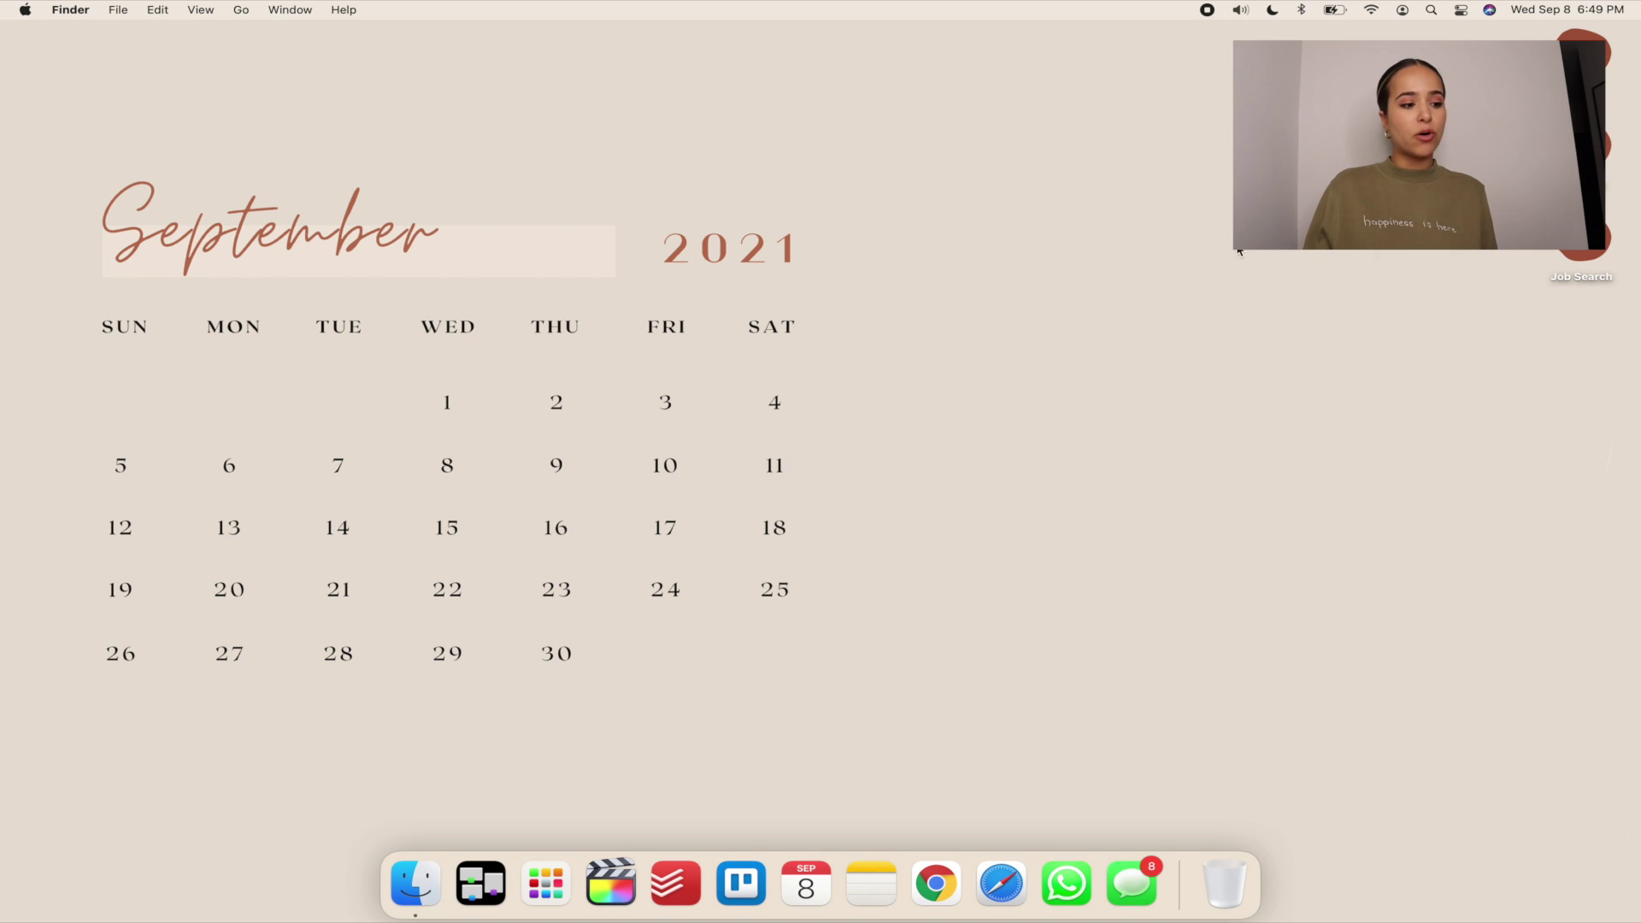
Step: Open Todoist and Trello on the desktop and check Todoist's Open at Login option, leaving it as is
{"action": "left_click", "coordinate": [675, 883]}
{"action": "left_click", "coordinate": [741, 894]}
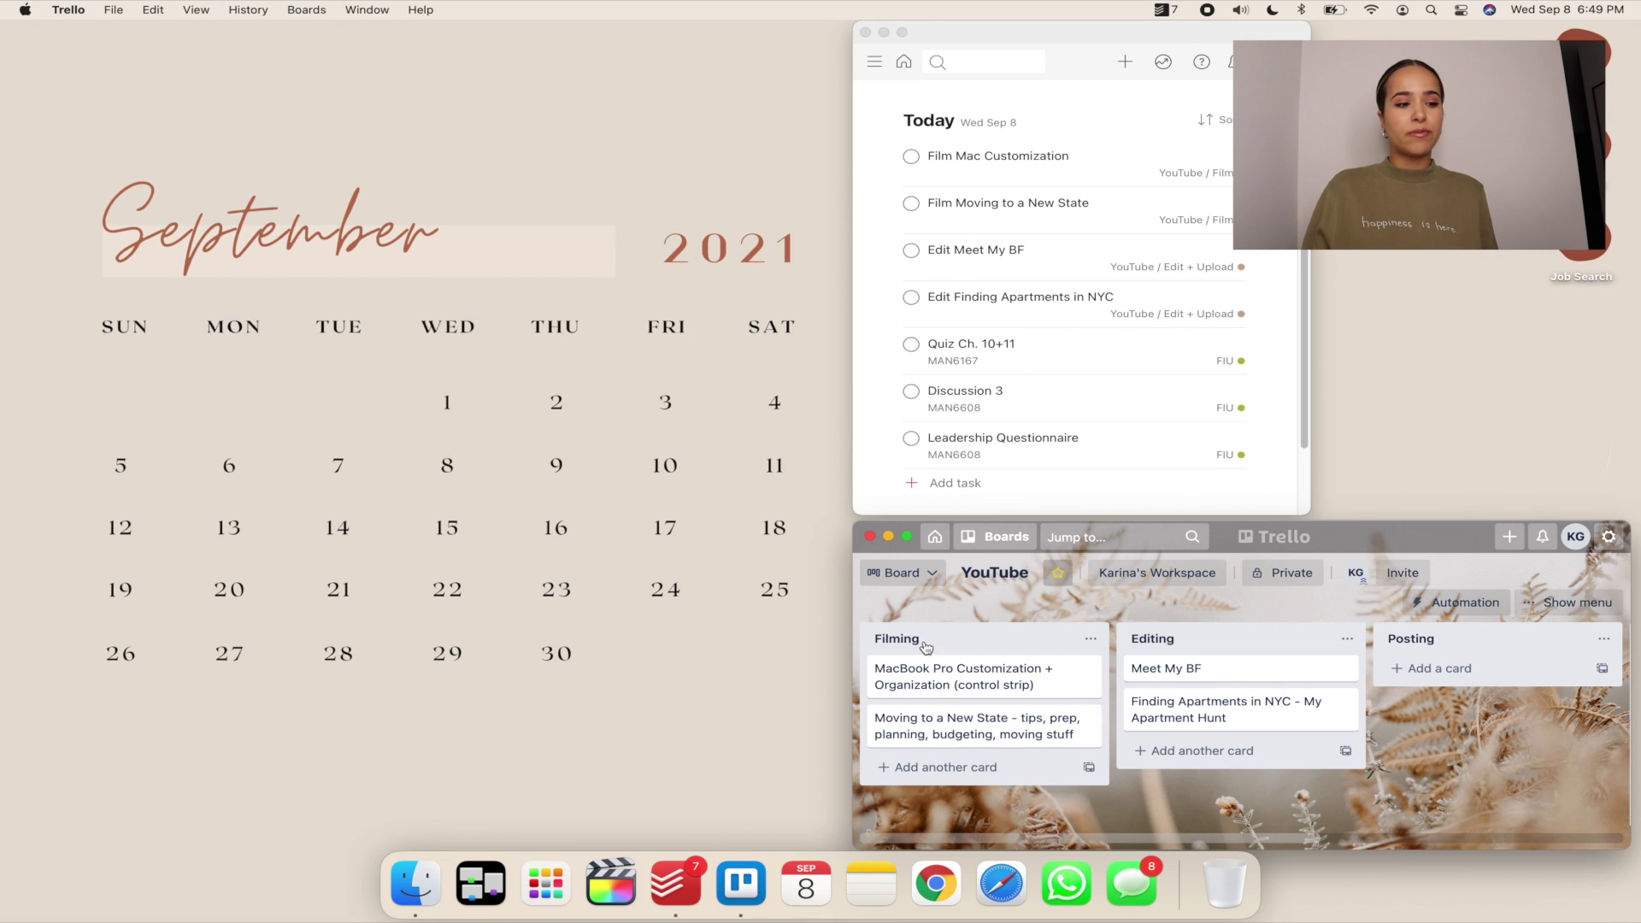
{"action": "right_click", "coordinate": [677, 882]}
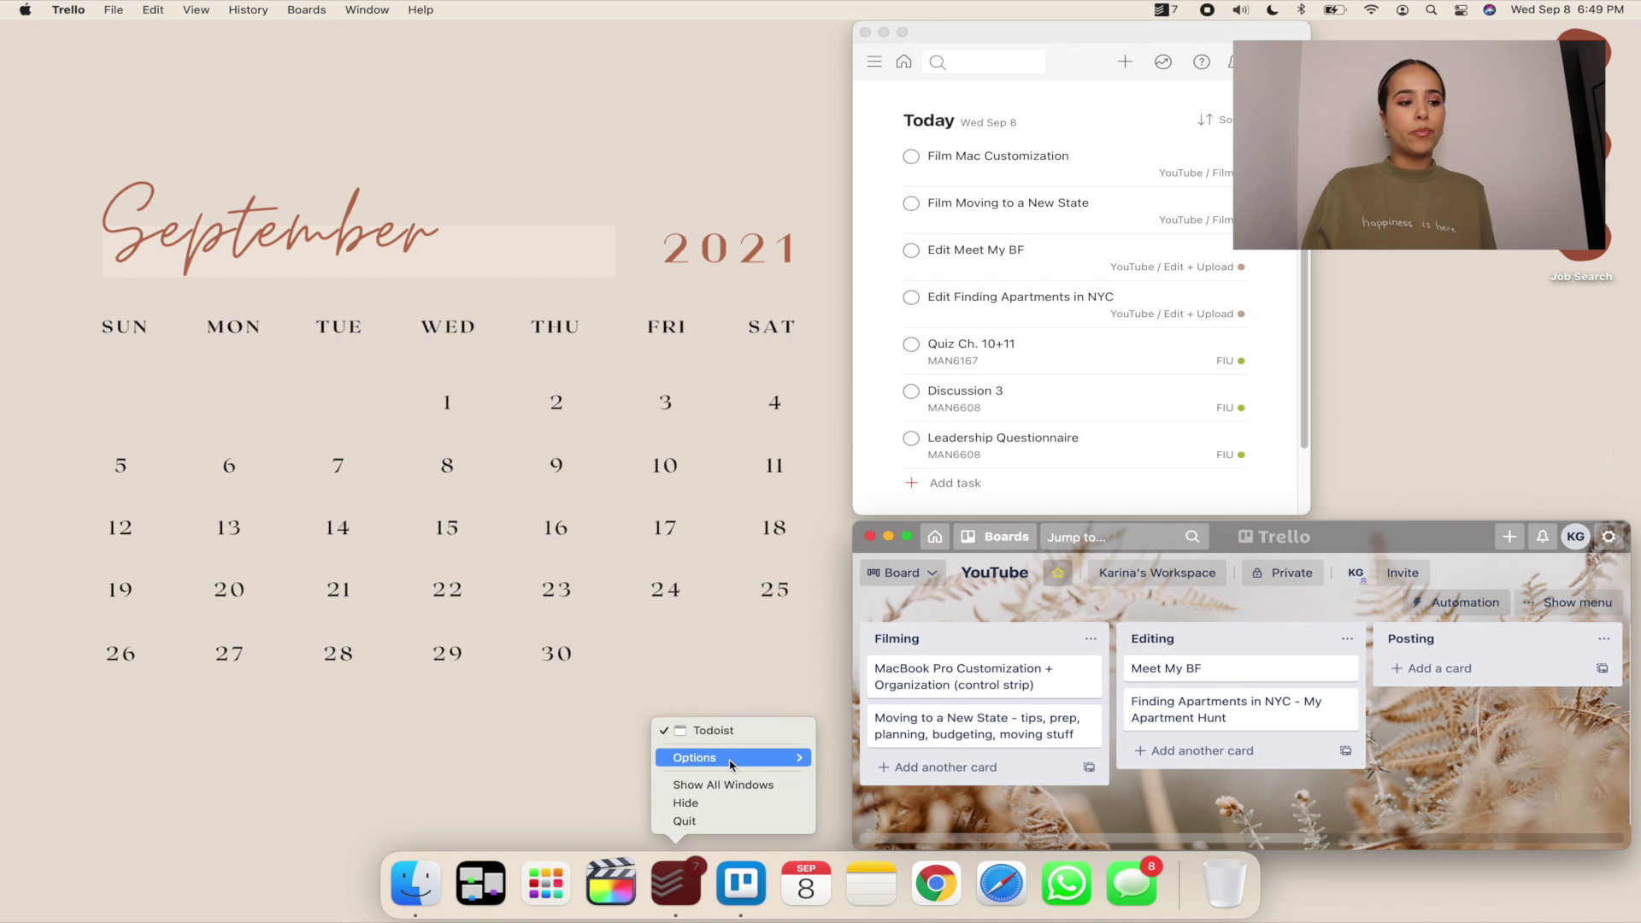
{"action": "mouse_move", "coordinate": [799, 758]}
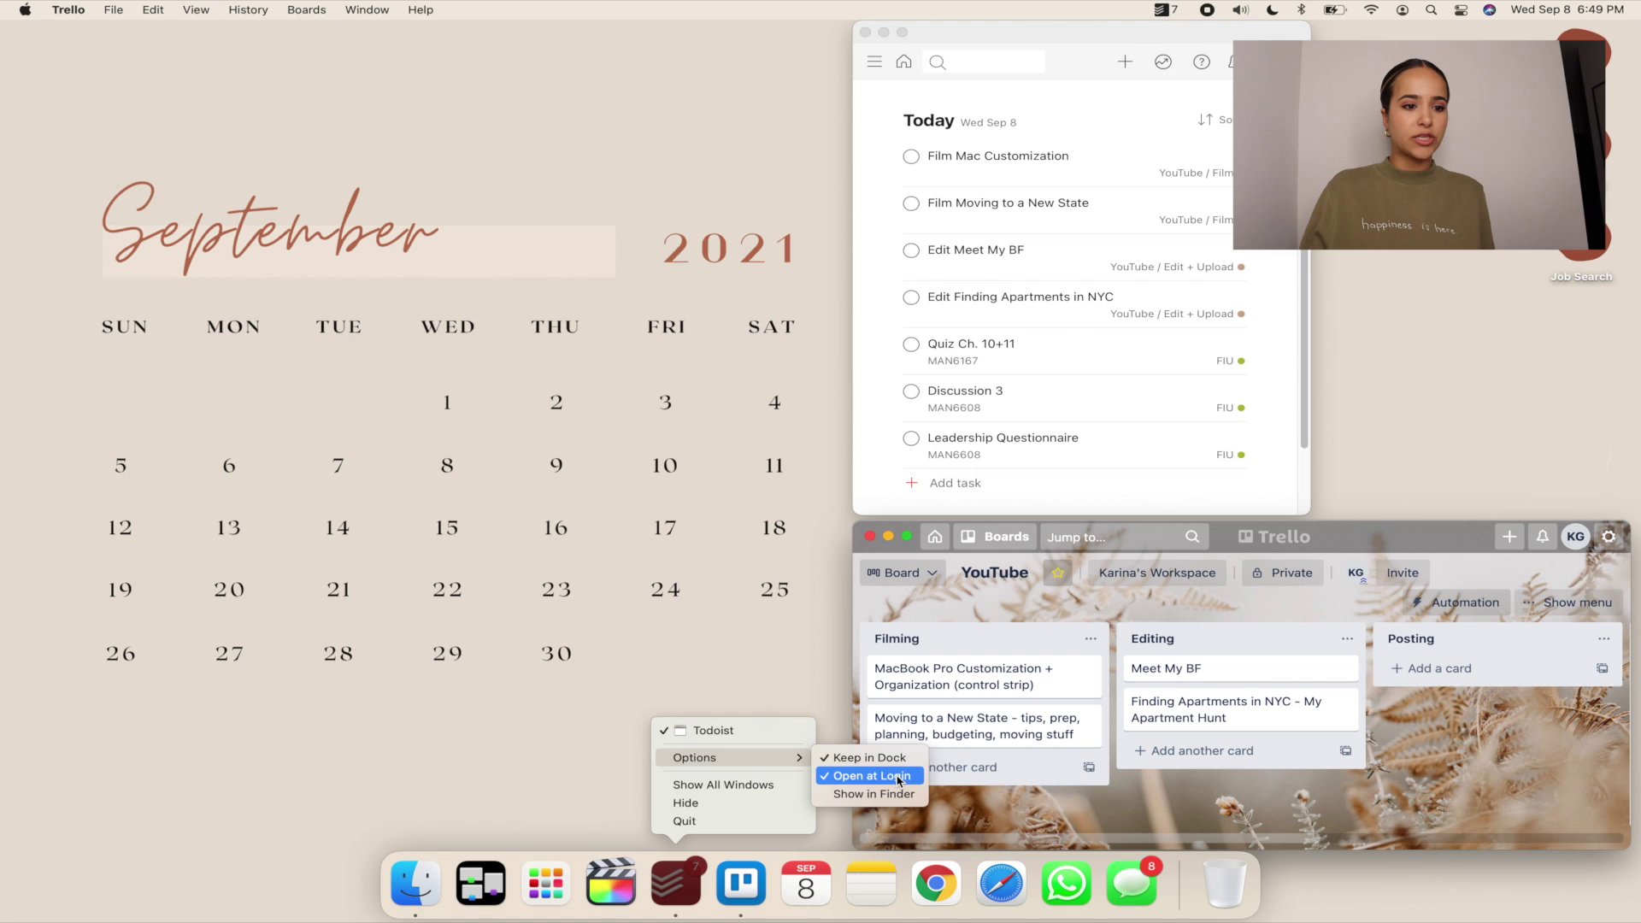
{"action": "left_click", "coordinate": [804, 828]}
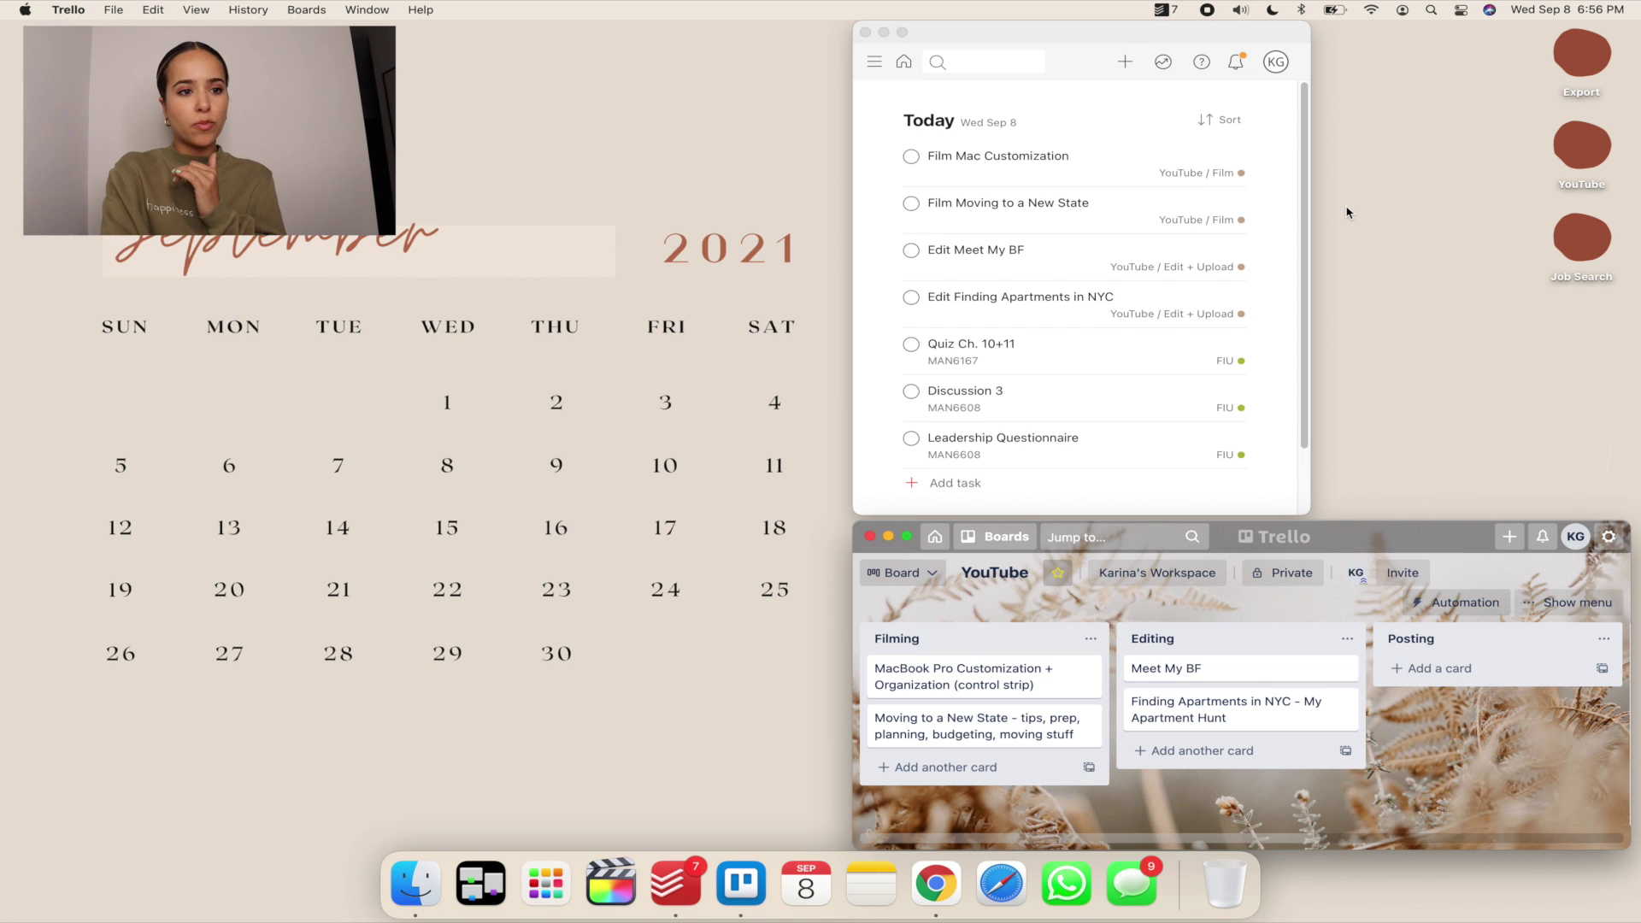
Step: Show the Notification Center widgets, start editing them and browse the widgets available to add
{"action": "scroll", "coordinate": [1347, 210], "scroll_direction": "right", "scroll_amount": 5}
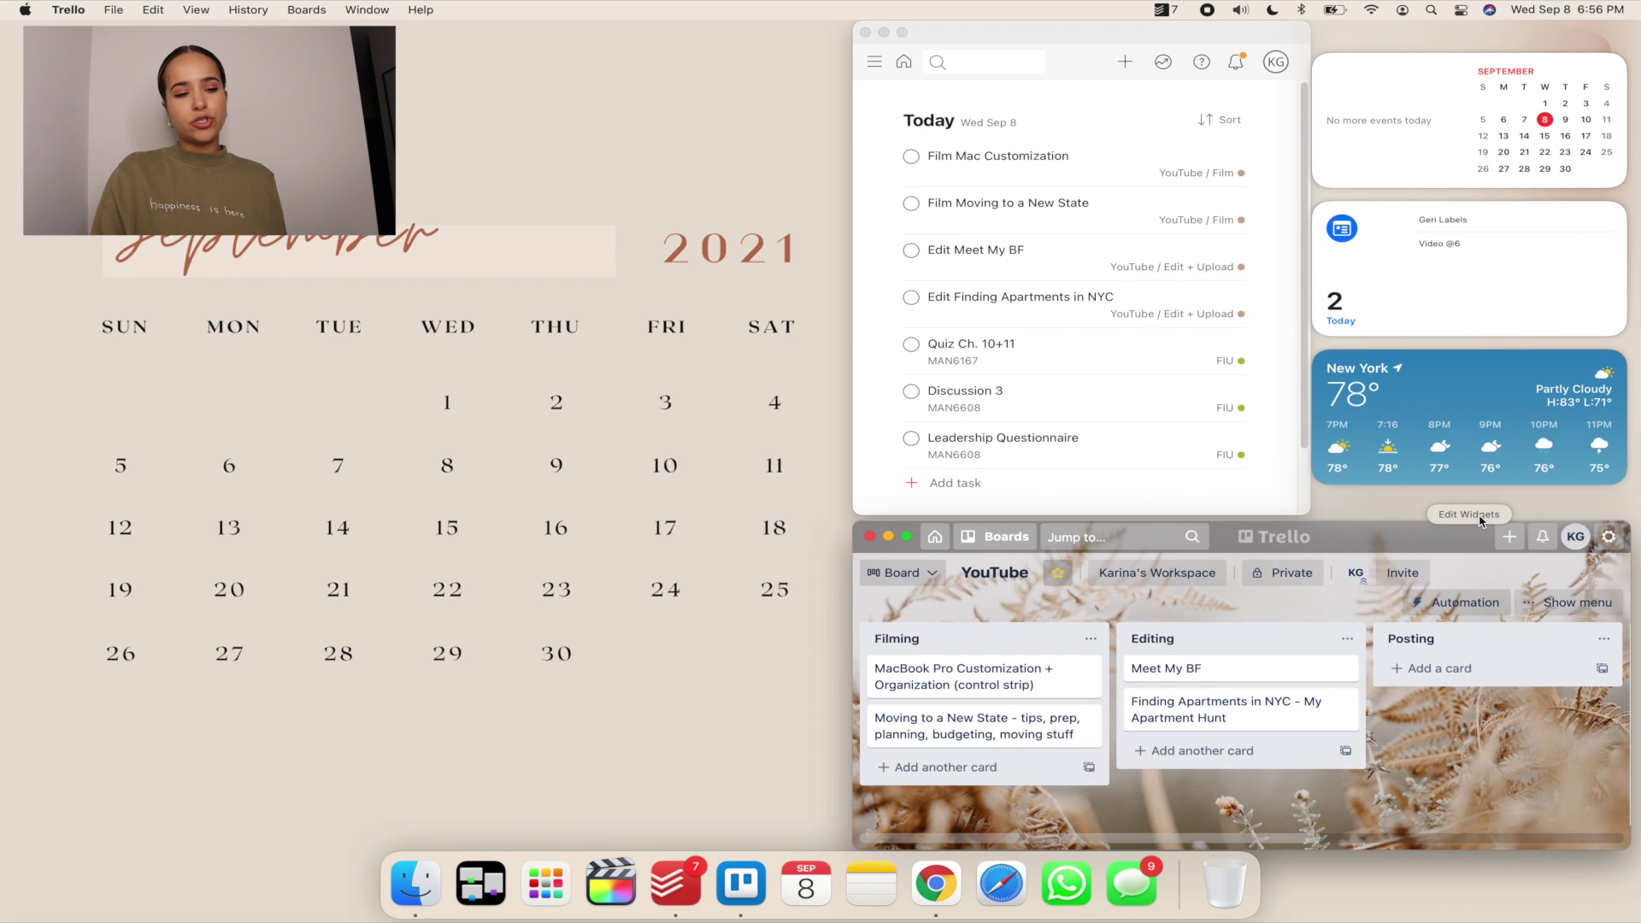
{"action": "left_click", "coordinate": [1482, 517]}
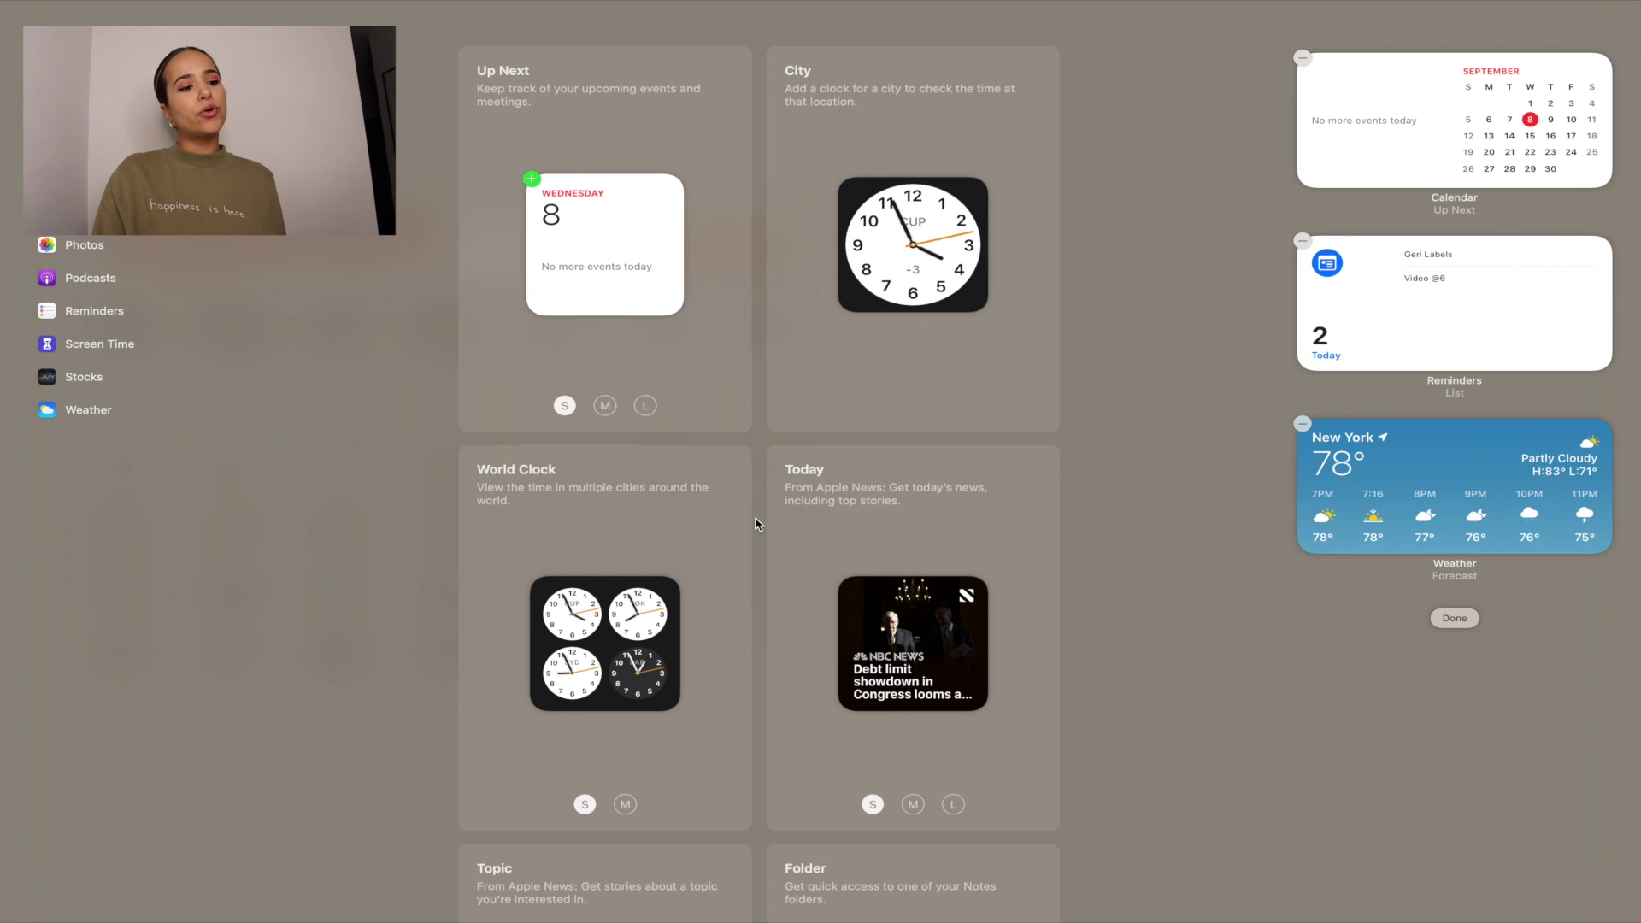
{"action": "scroll", "coordinate": [773, 612], "scroll_direction": "down", "scroll_amount": 3}
{"action": "scroll", "coordinate": [784, 616], "scroll_direction": "down", "scroll_amount": 10}
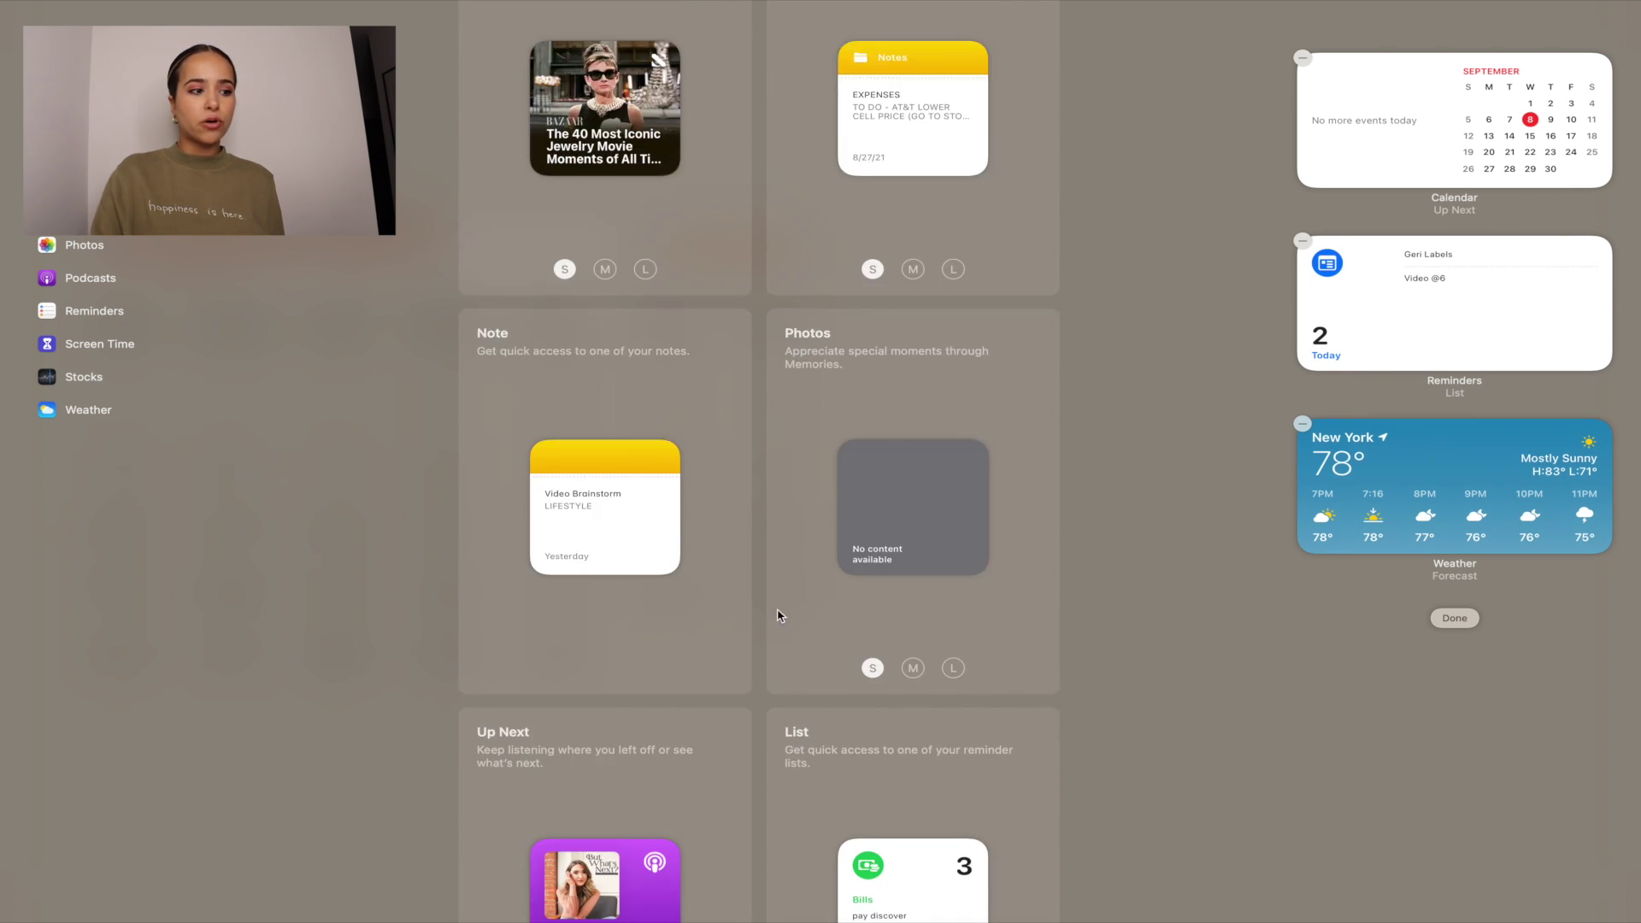
{"action": "scroll", "coordinate": [793, 579], "scroll_direction": "down", "scroll_amount": 3}
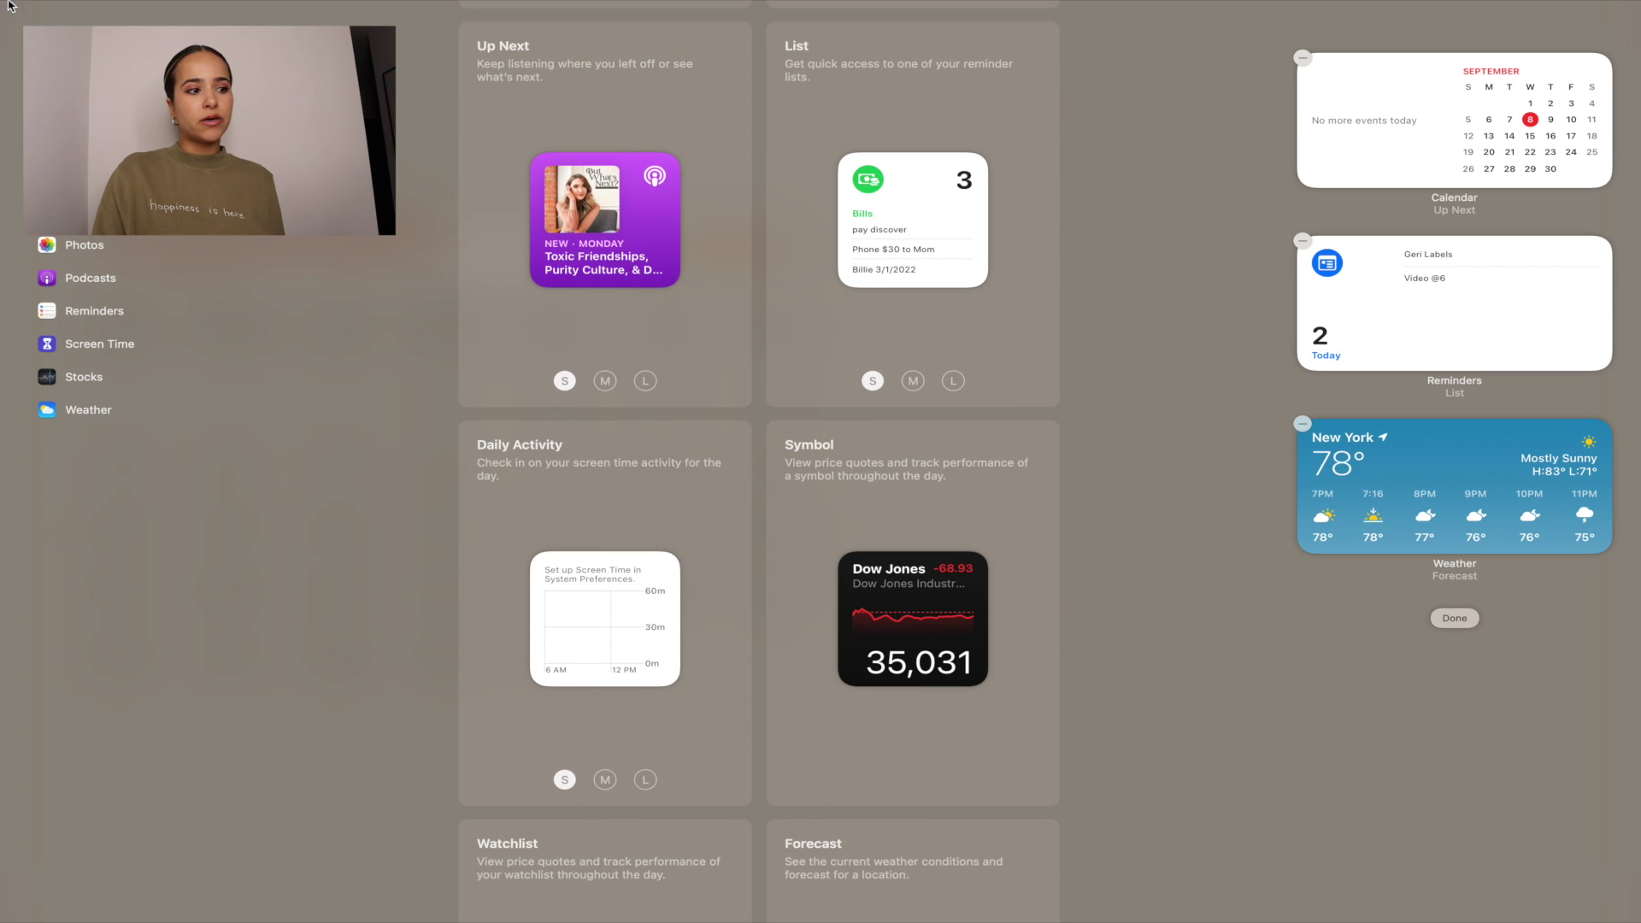
Step: Preview the Podcasts Up Next widget in medium and large sizes, then add the small size to Notification Center
{"action": "left_click", "coordinate": [606, 382]}
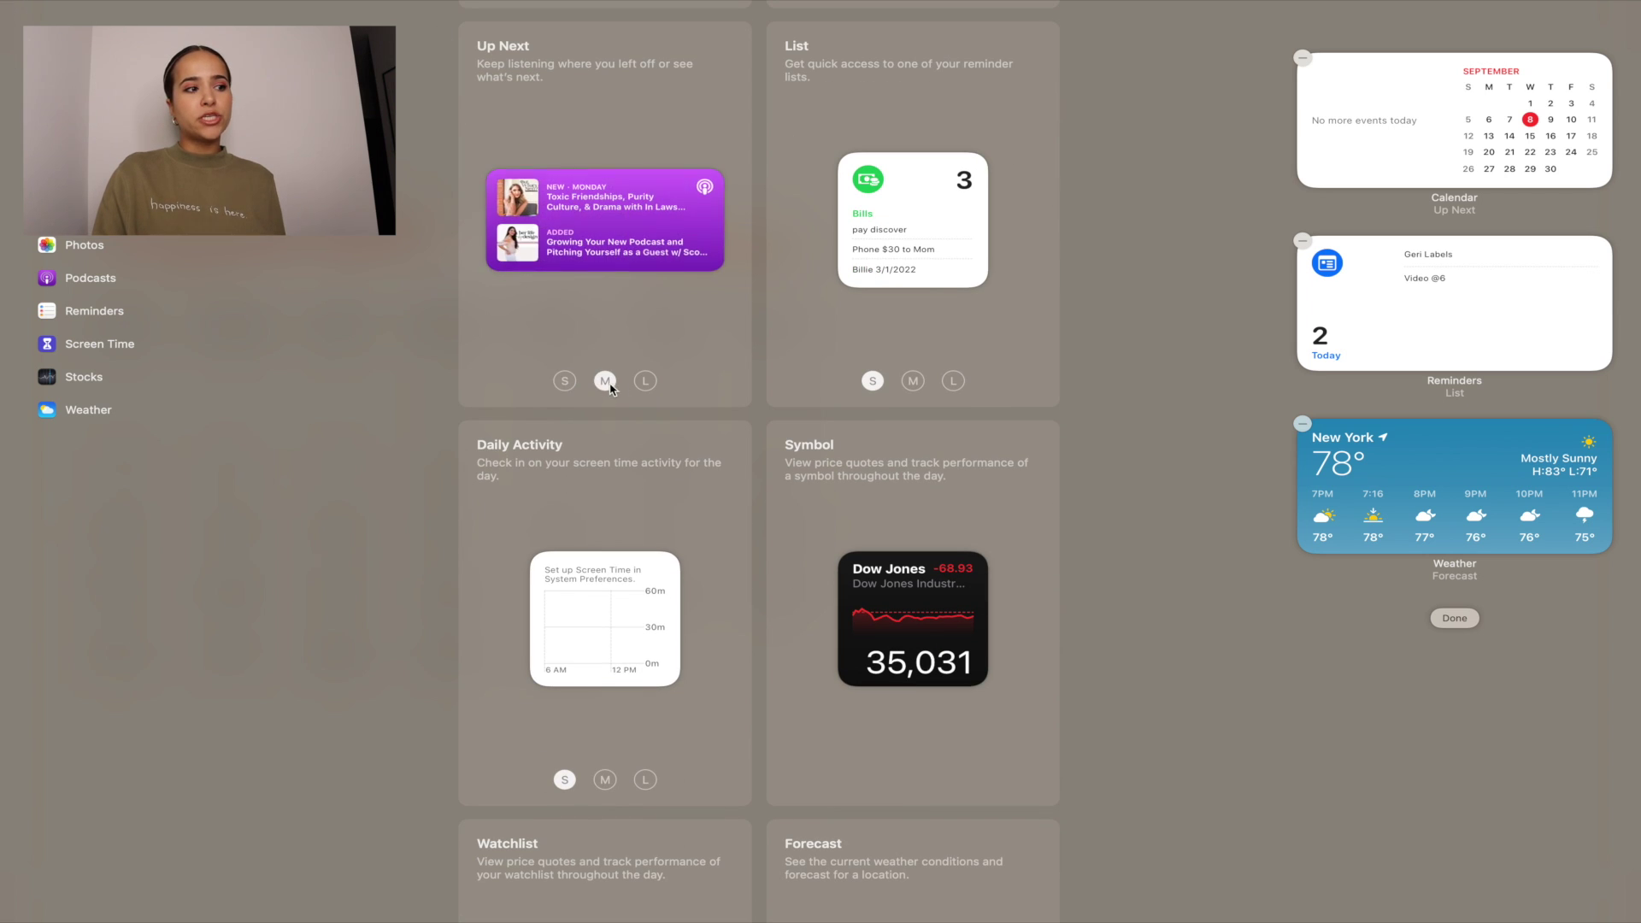
{"action": "left_click", "coordinate": [644, 382]}
{"action": "left_click", "coordinate": [565, 382]}
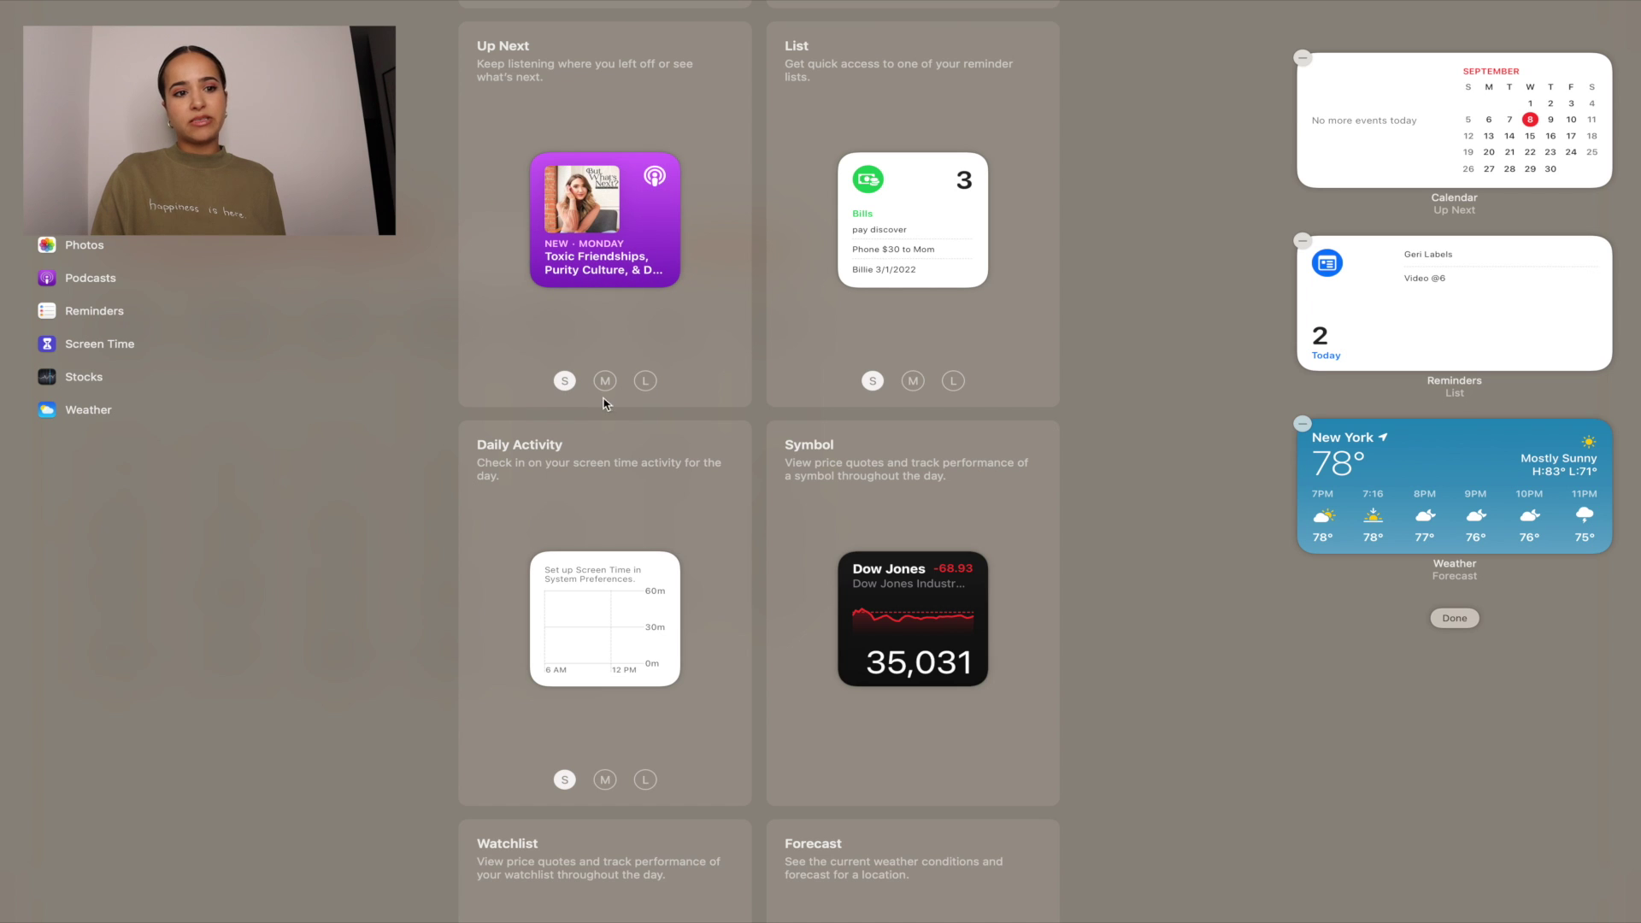
{"action": "mouse_move", "coordinate": [1450, 460]}
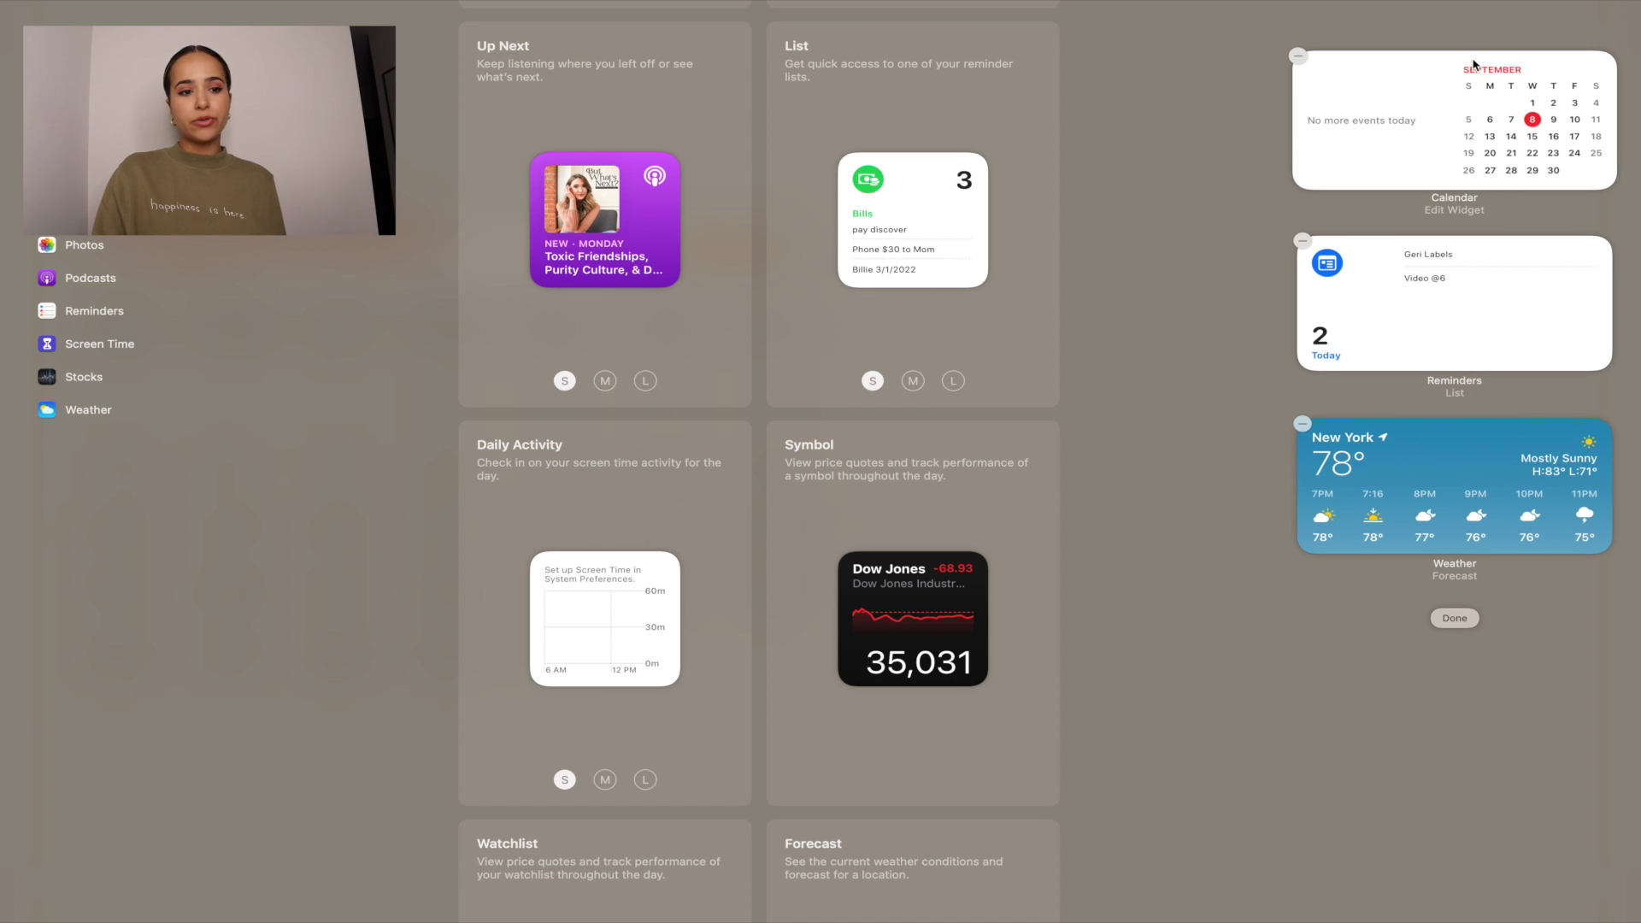
{"action": "mouse_move", "coordinate": [1425, 122]}
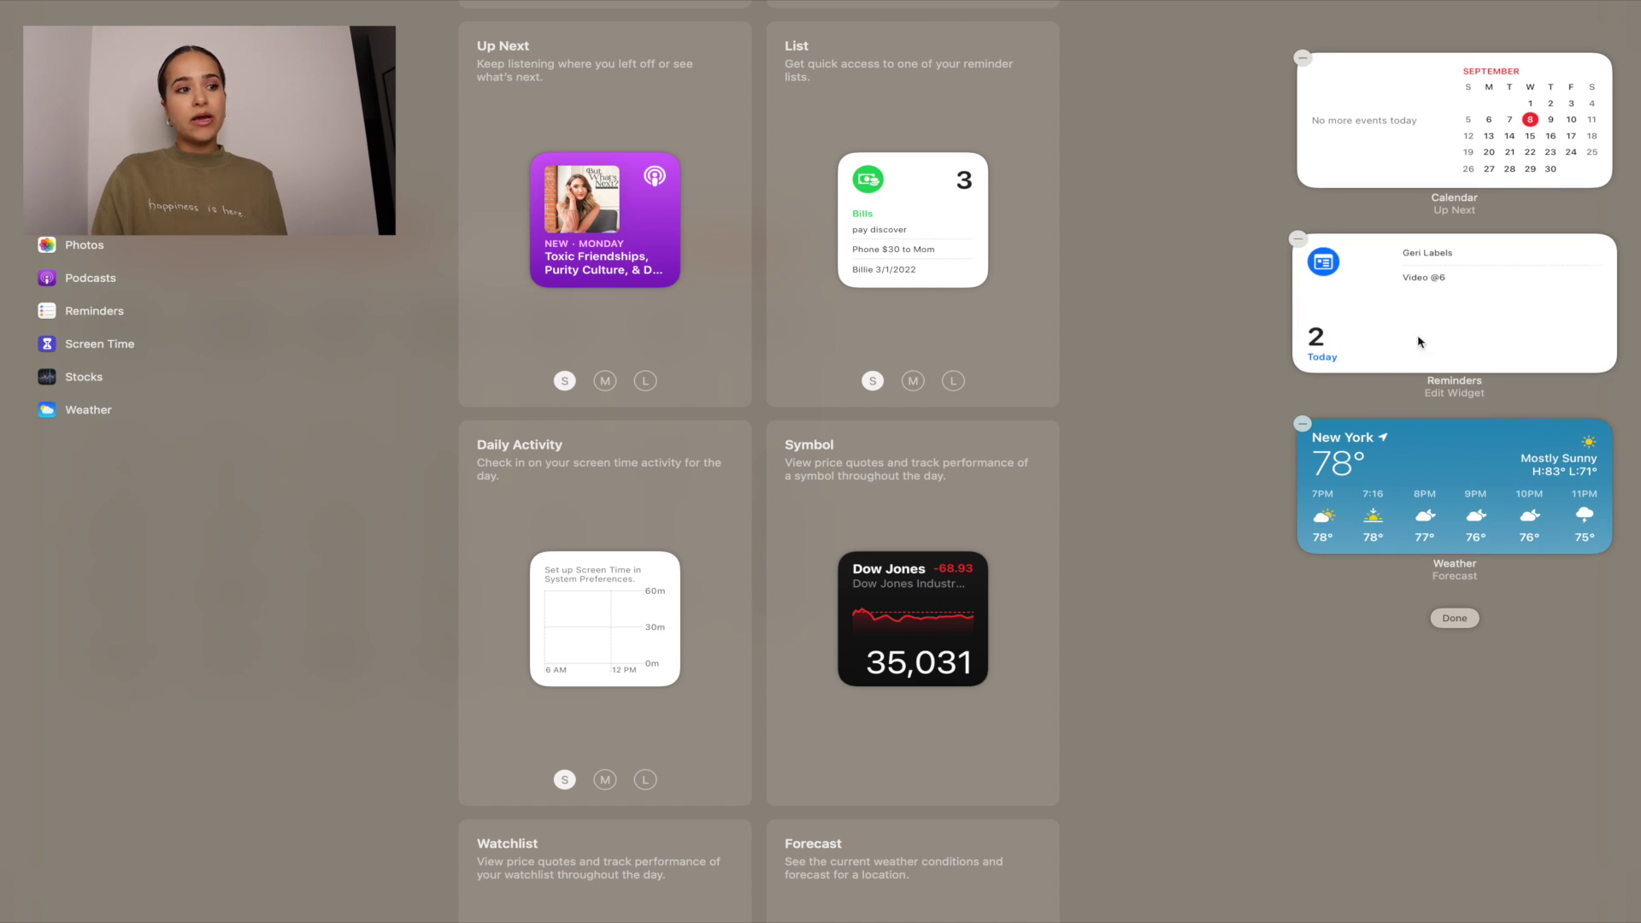
{"action": "mouse_move", "coordinate": [1579, 516]}
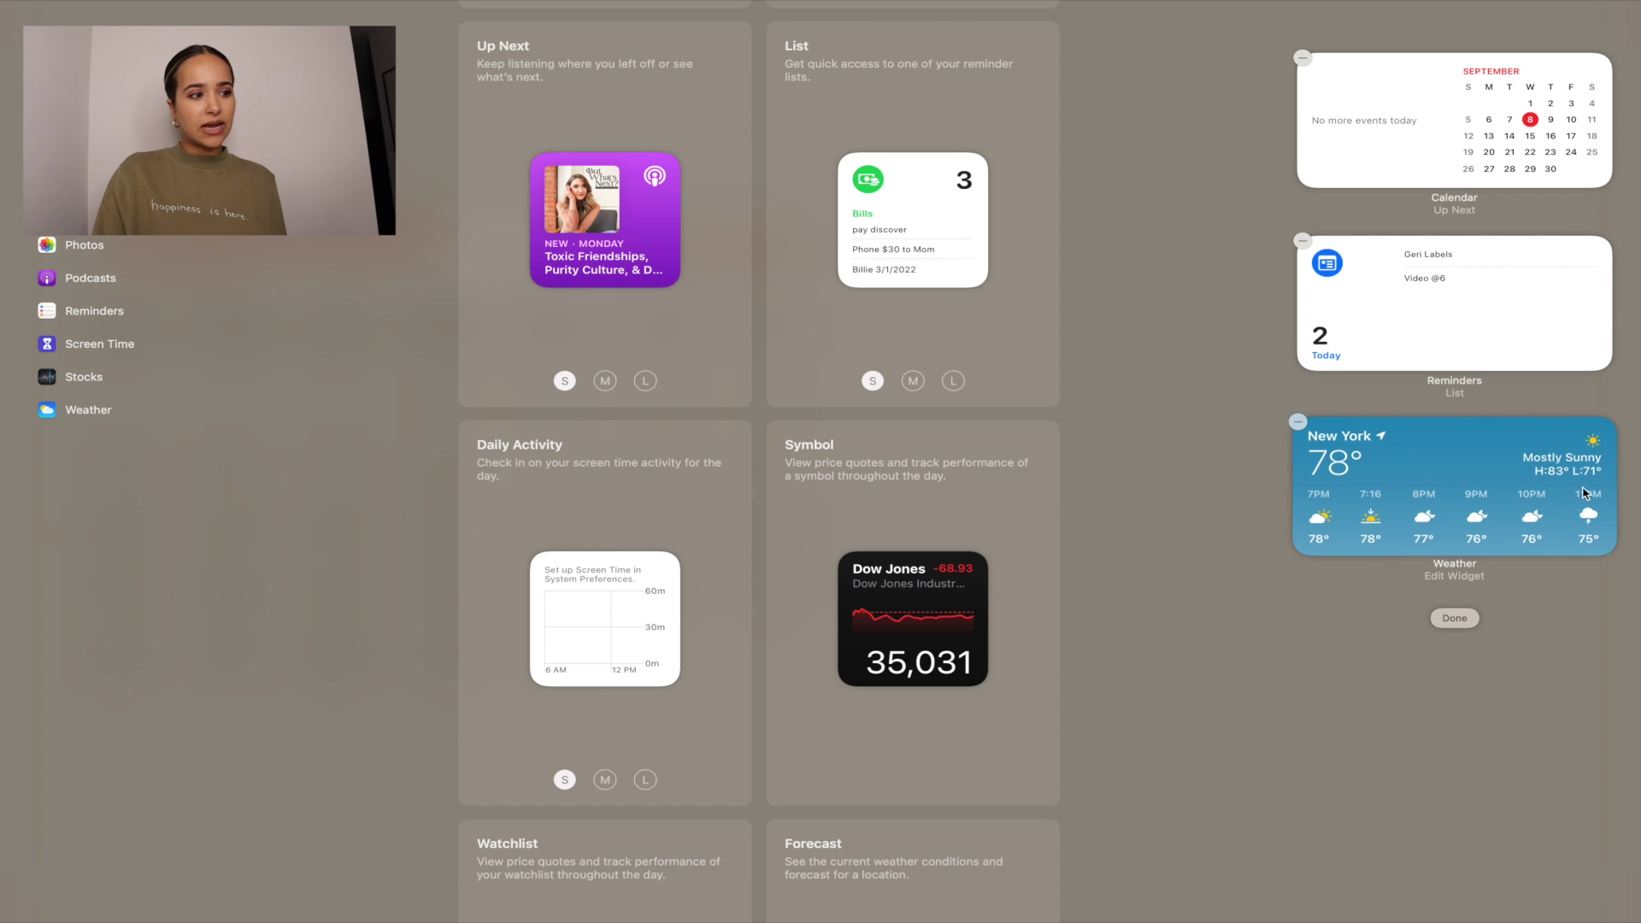
{"action": "mouse_move", "coordinate": [722, 194]}
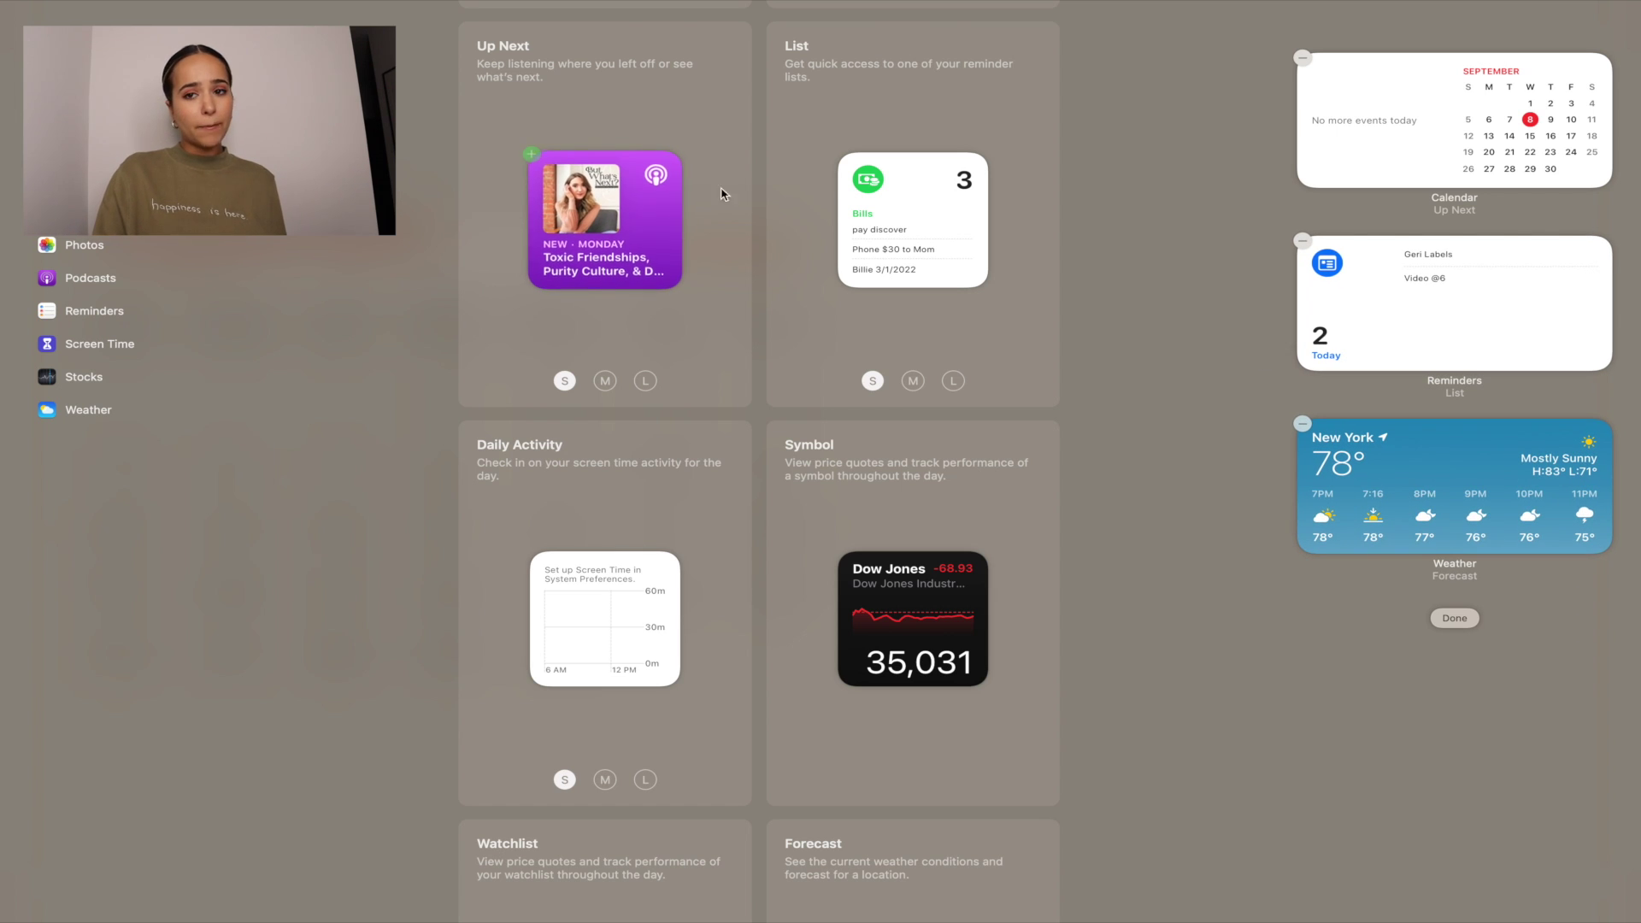
{"action": "left_click", "coordinate": [601, 274]}
Step: Add the medium Podcasts Up Next widget, remove the small one and finish editing the widgets
{"action": "scroll", "coordinate": [645, 766], "scroll_direction": "up", "scroll_amount": 5}
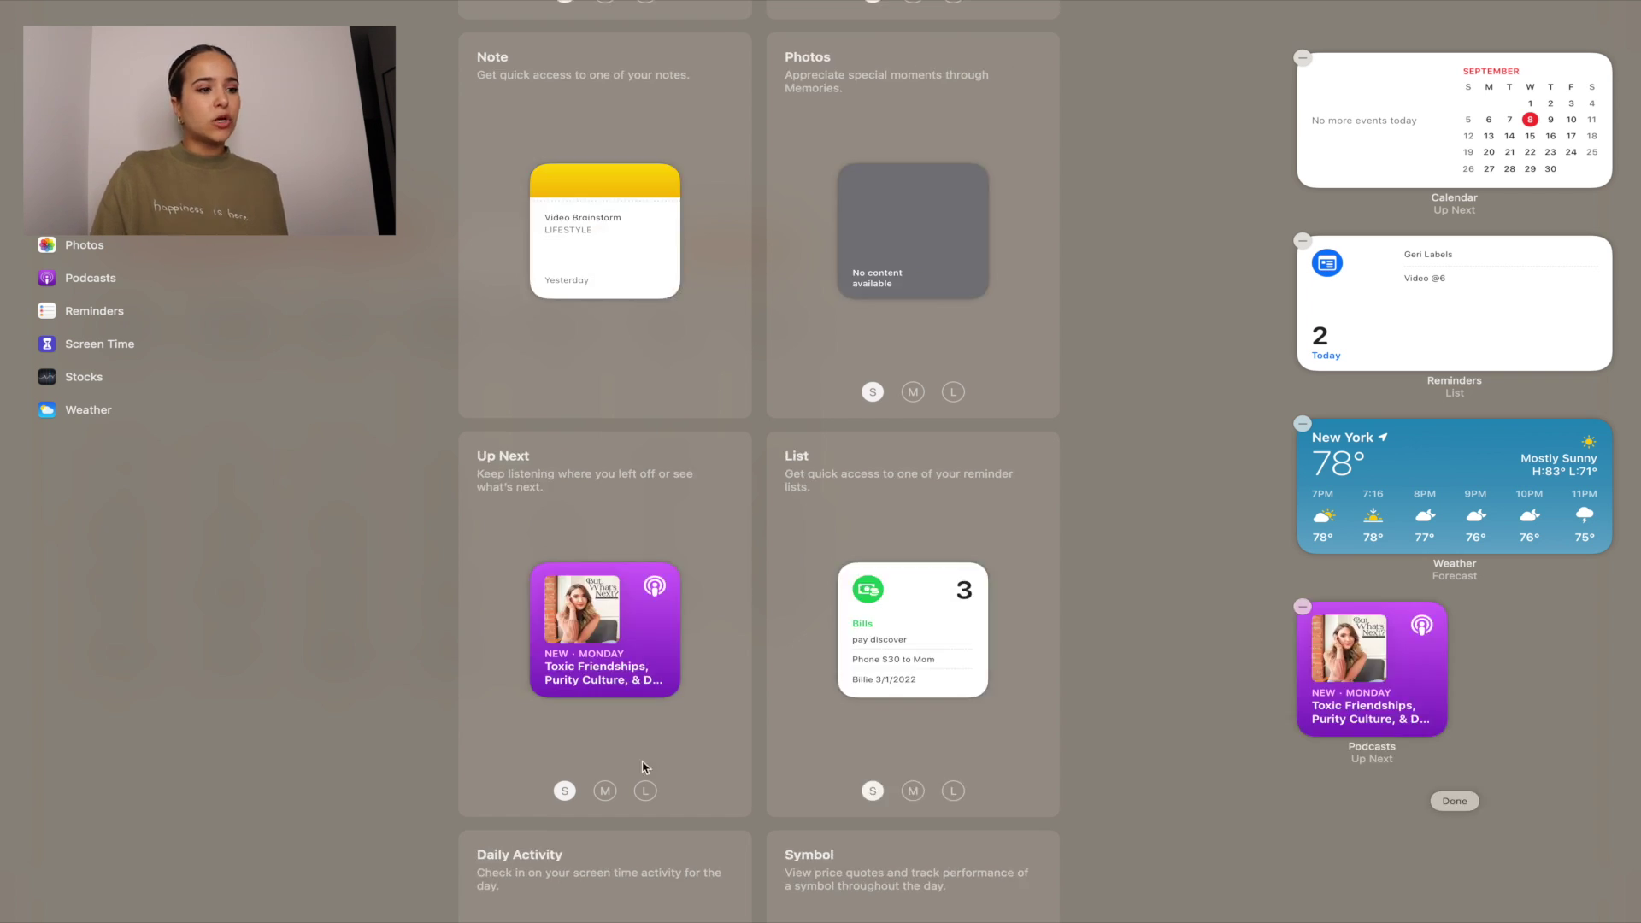
{"action": "left_click", "coordinate": [604, 791]}
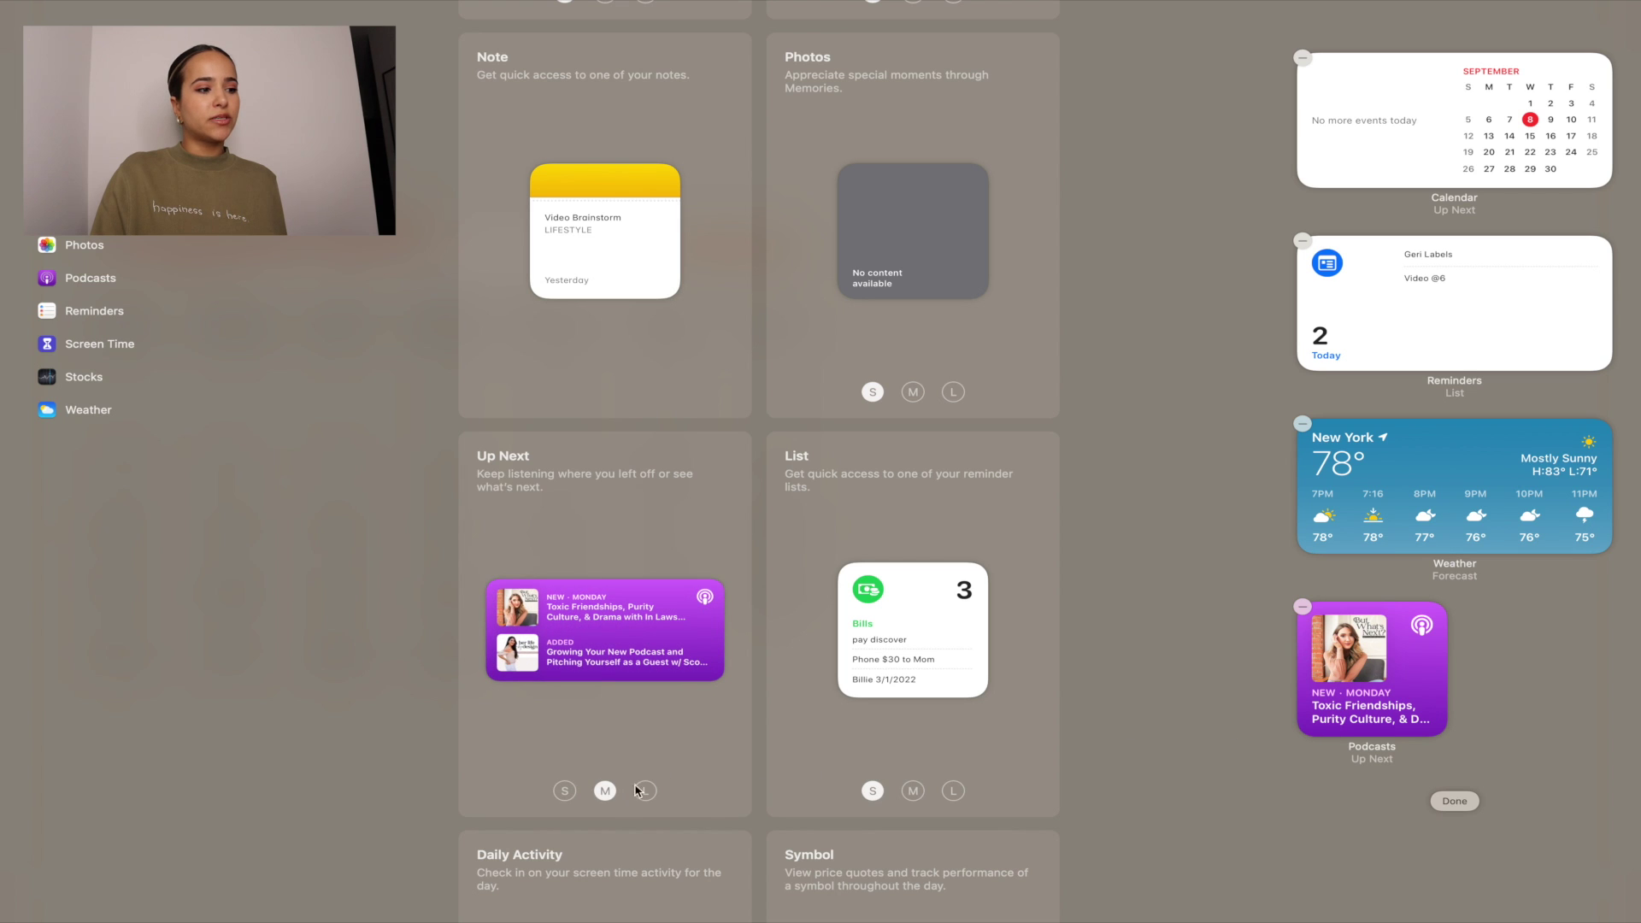
{"action": "mouse_move", "coordinate": [641, 637]}
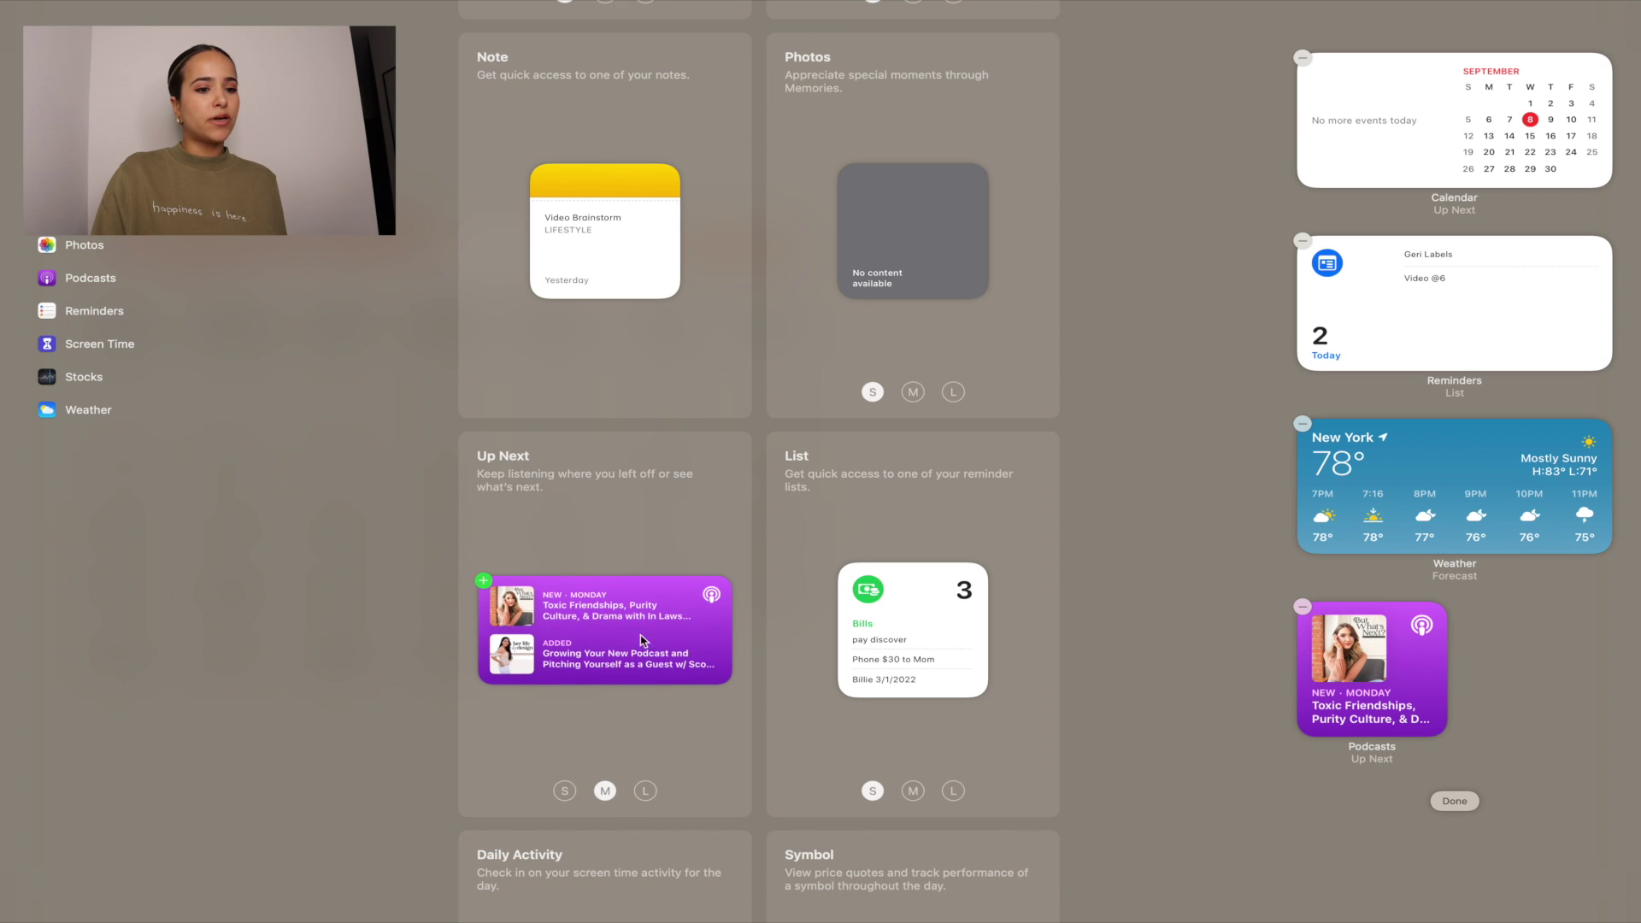
{"action": "left_click", "coordinate": [483, 582]}
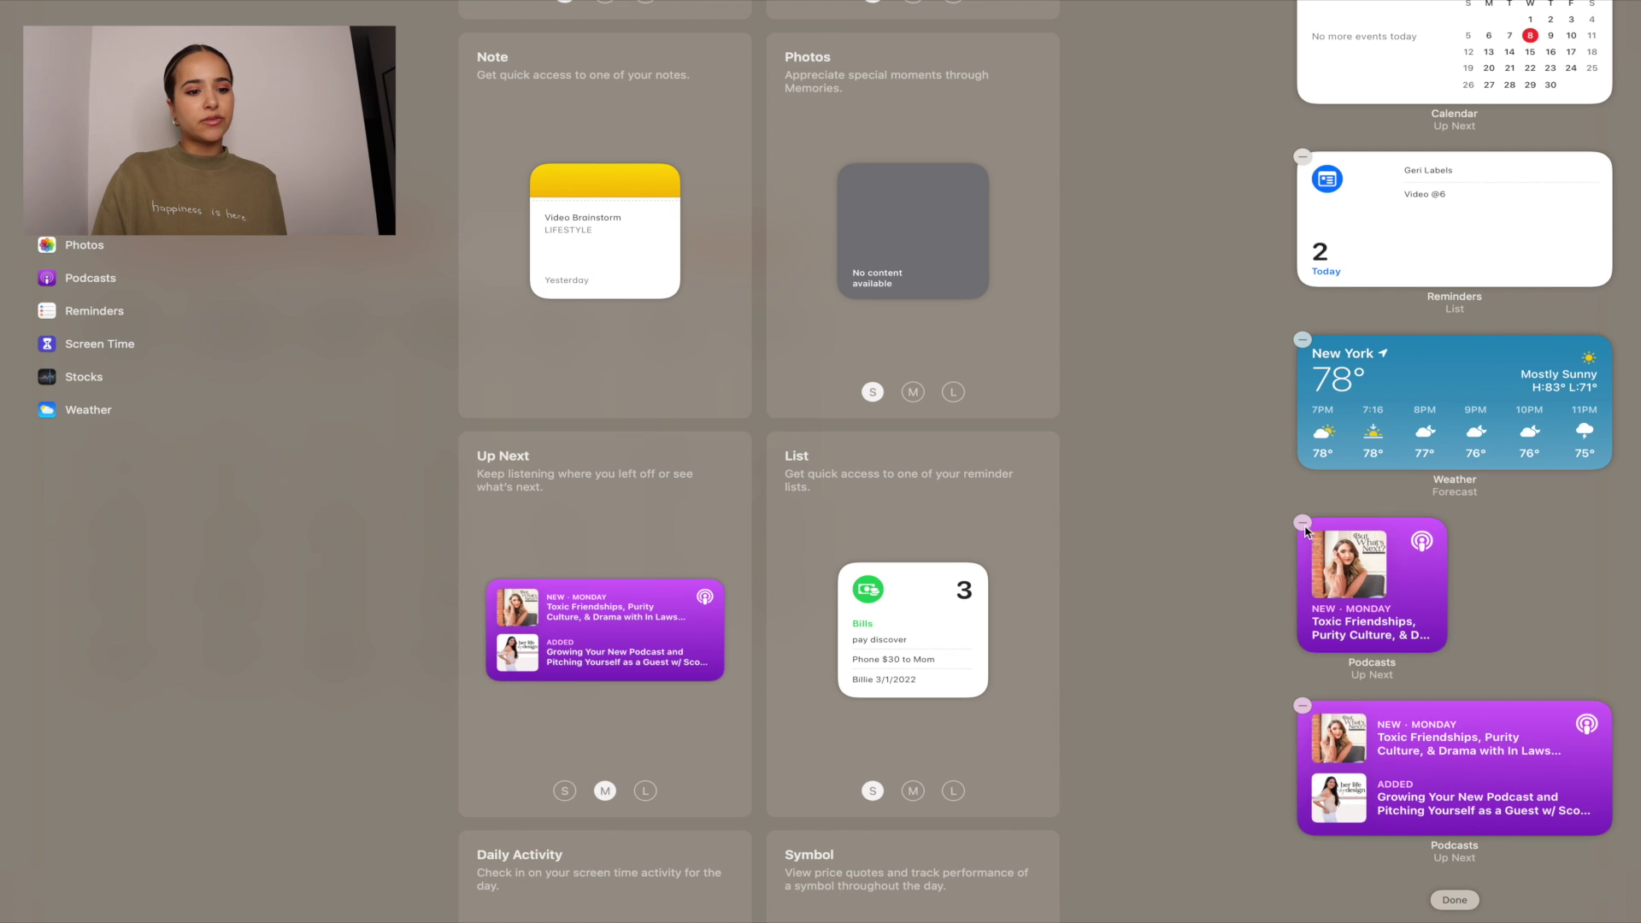
{"action": "left_click", "coordinate": [1305, 527]}
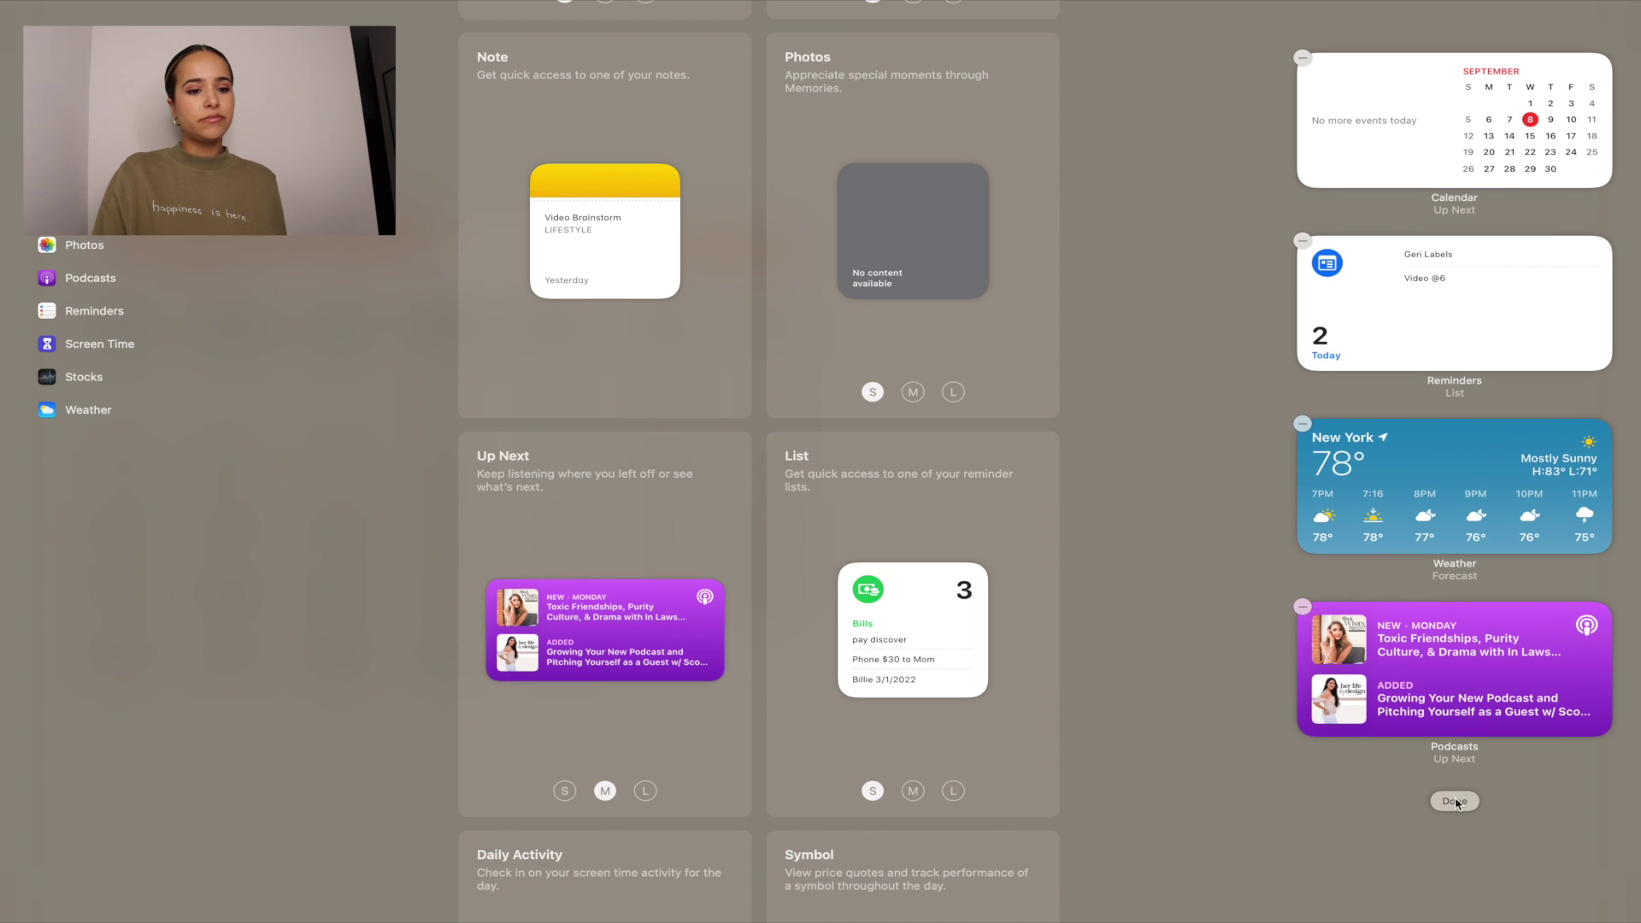
{"action": "left_click", "coordinate": [1455, 802]}
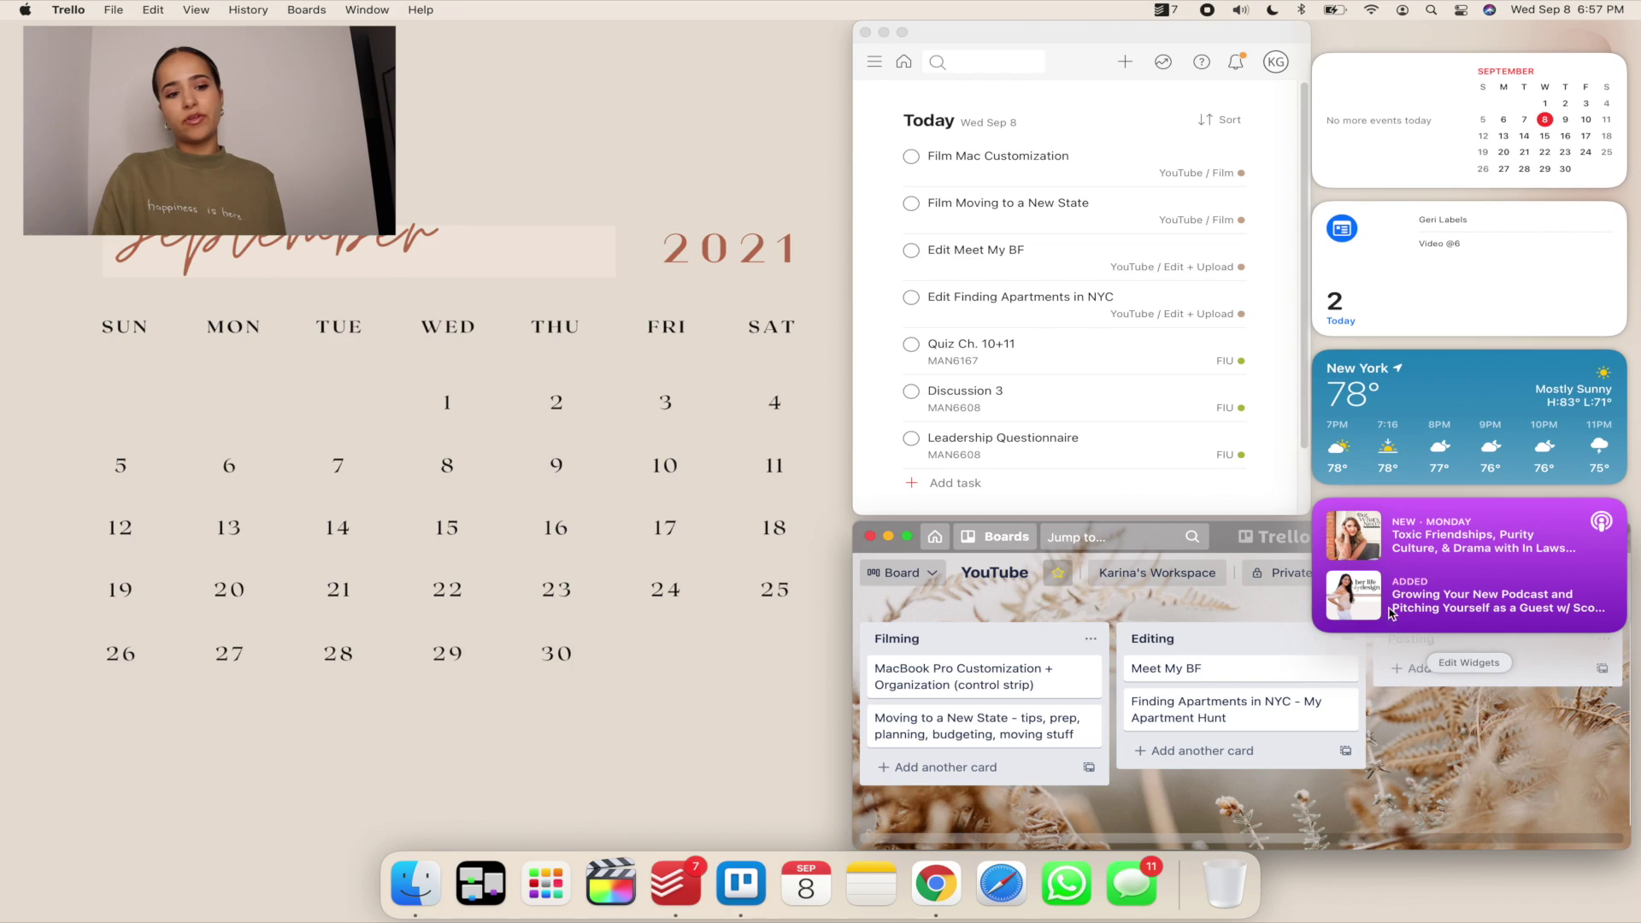
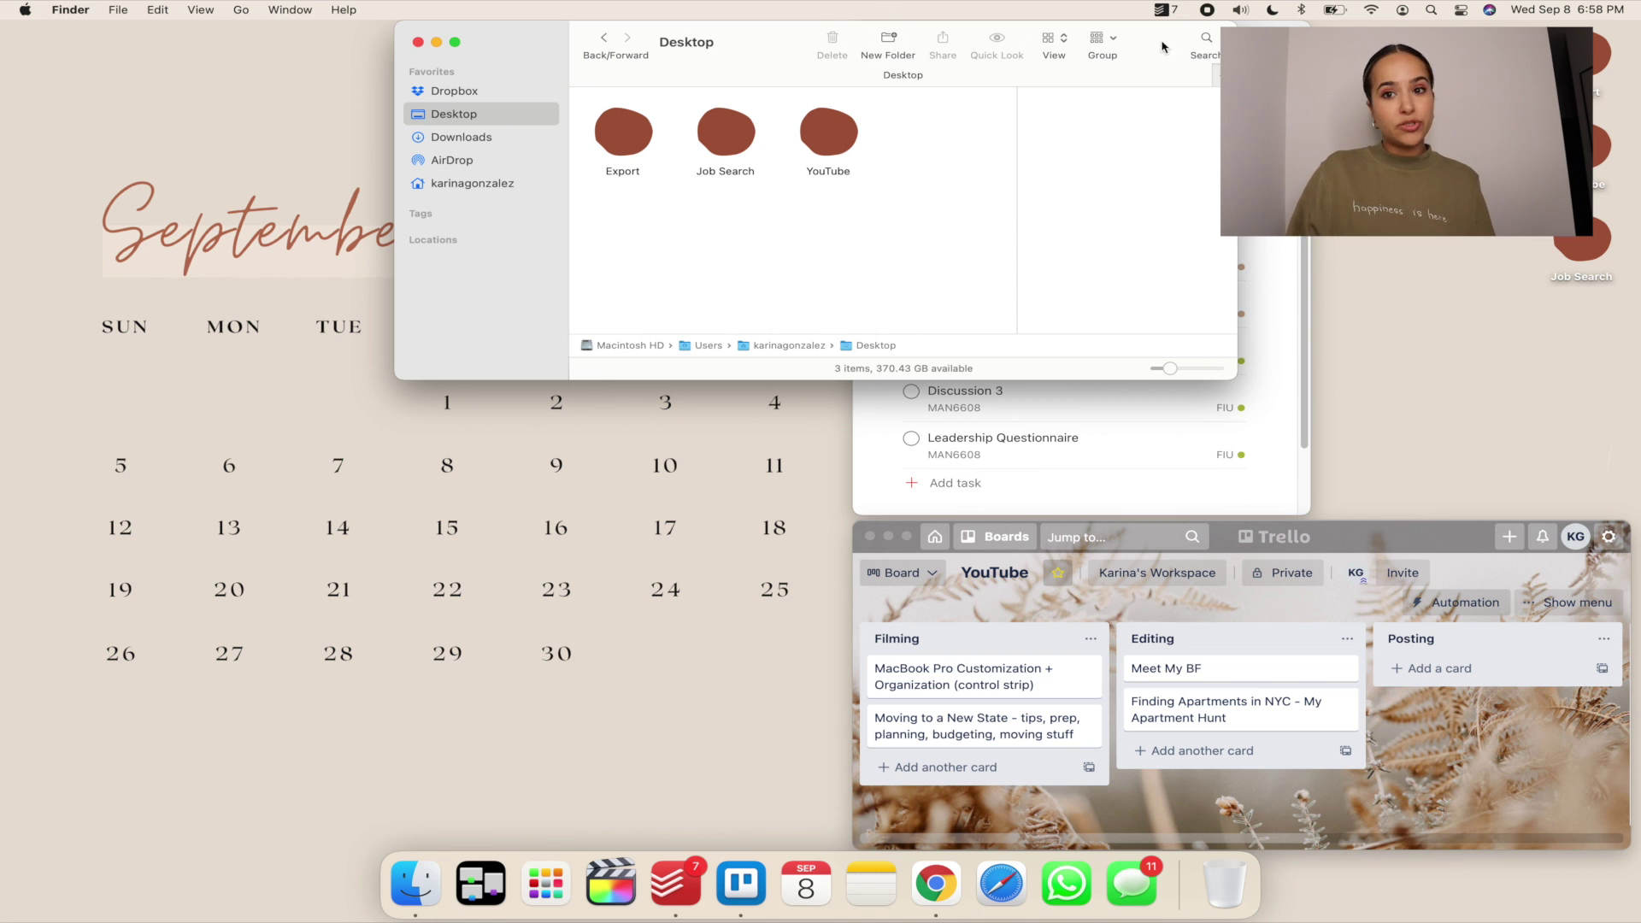
Step: Examine the items available for customizing the toolbar of Finder's Desktop window, such as Group, and close the customization
{"action": "left_click", "coordinate": [201, 9]}
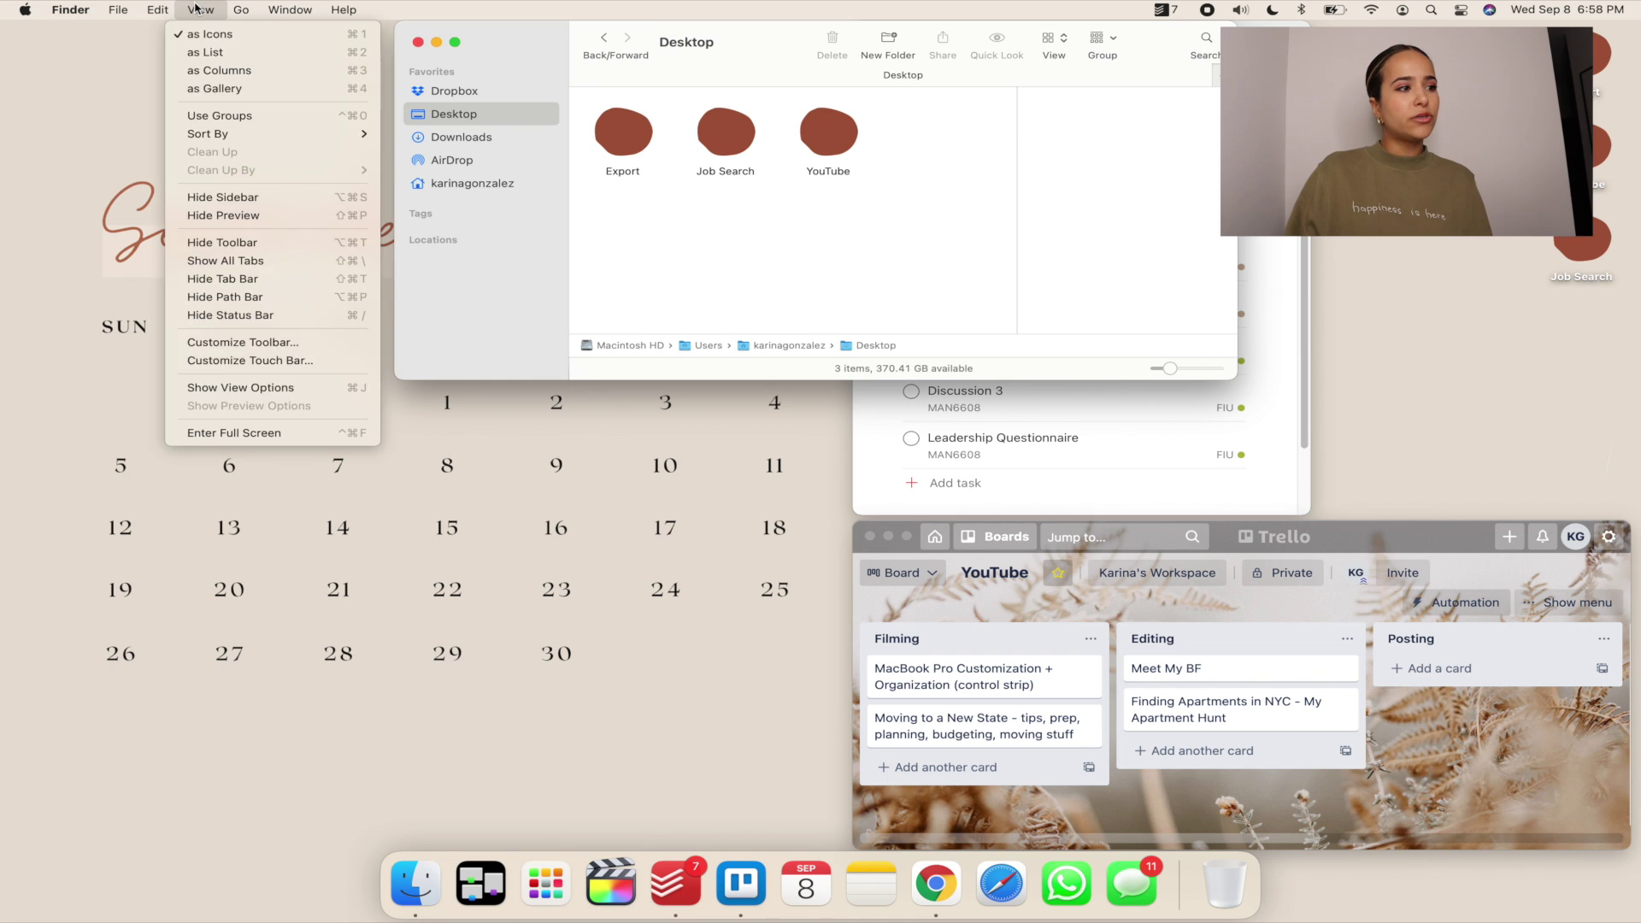
{"action": "left_click", "coordinate": [241, 10]}
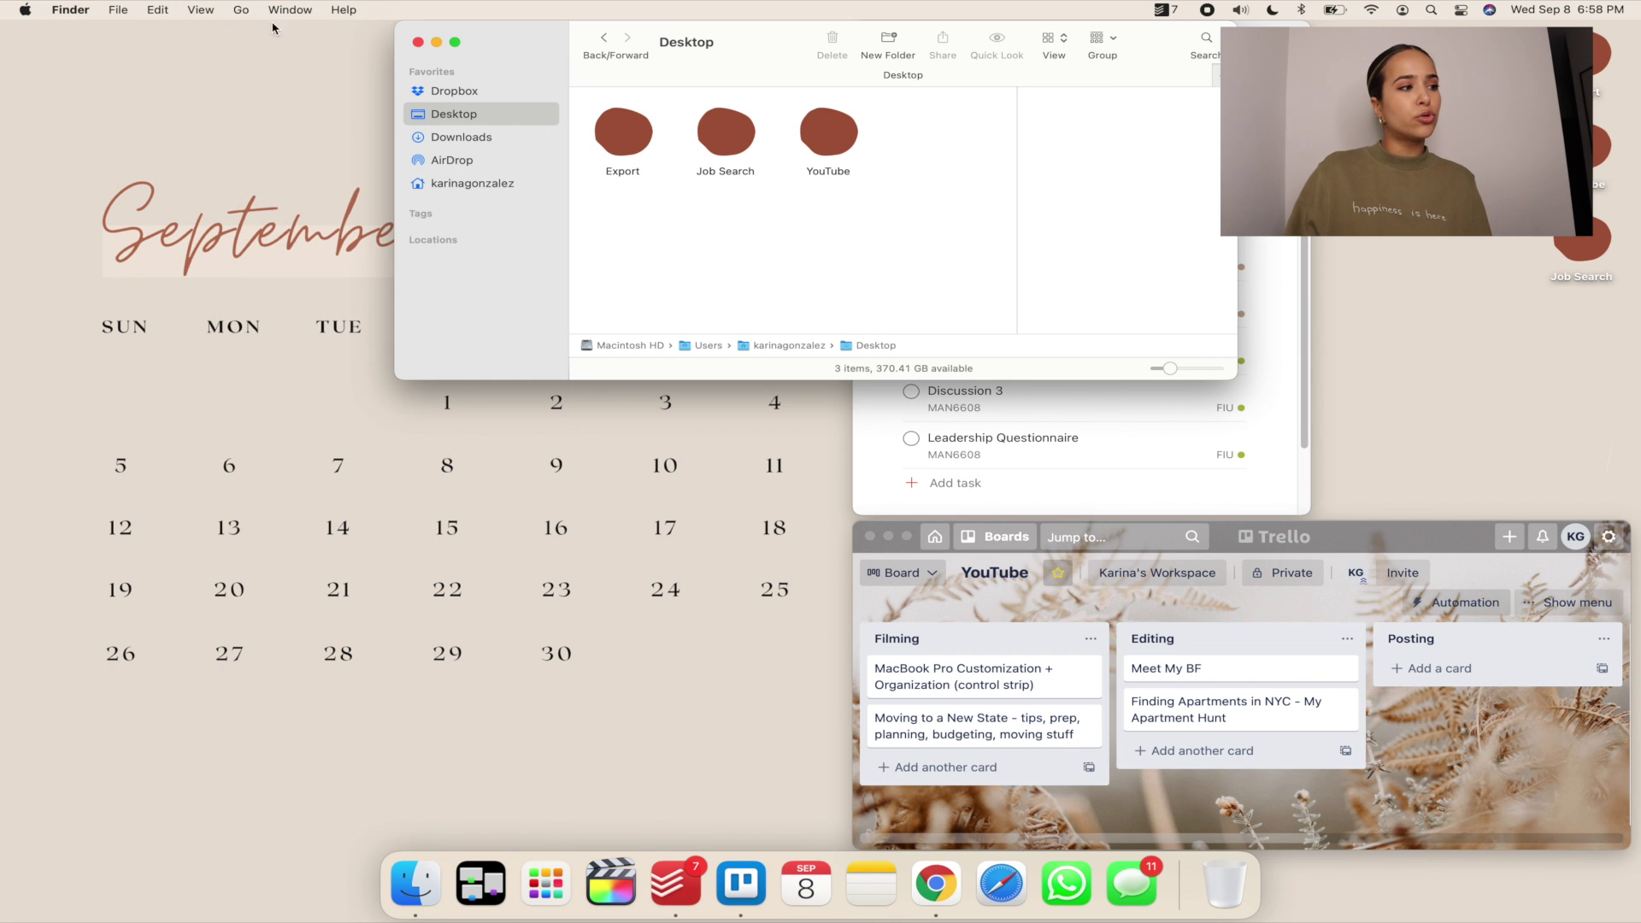
{"action": "left_click", "coordinate": [201, 9]}
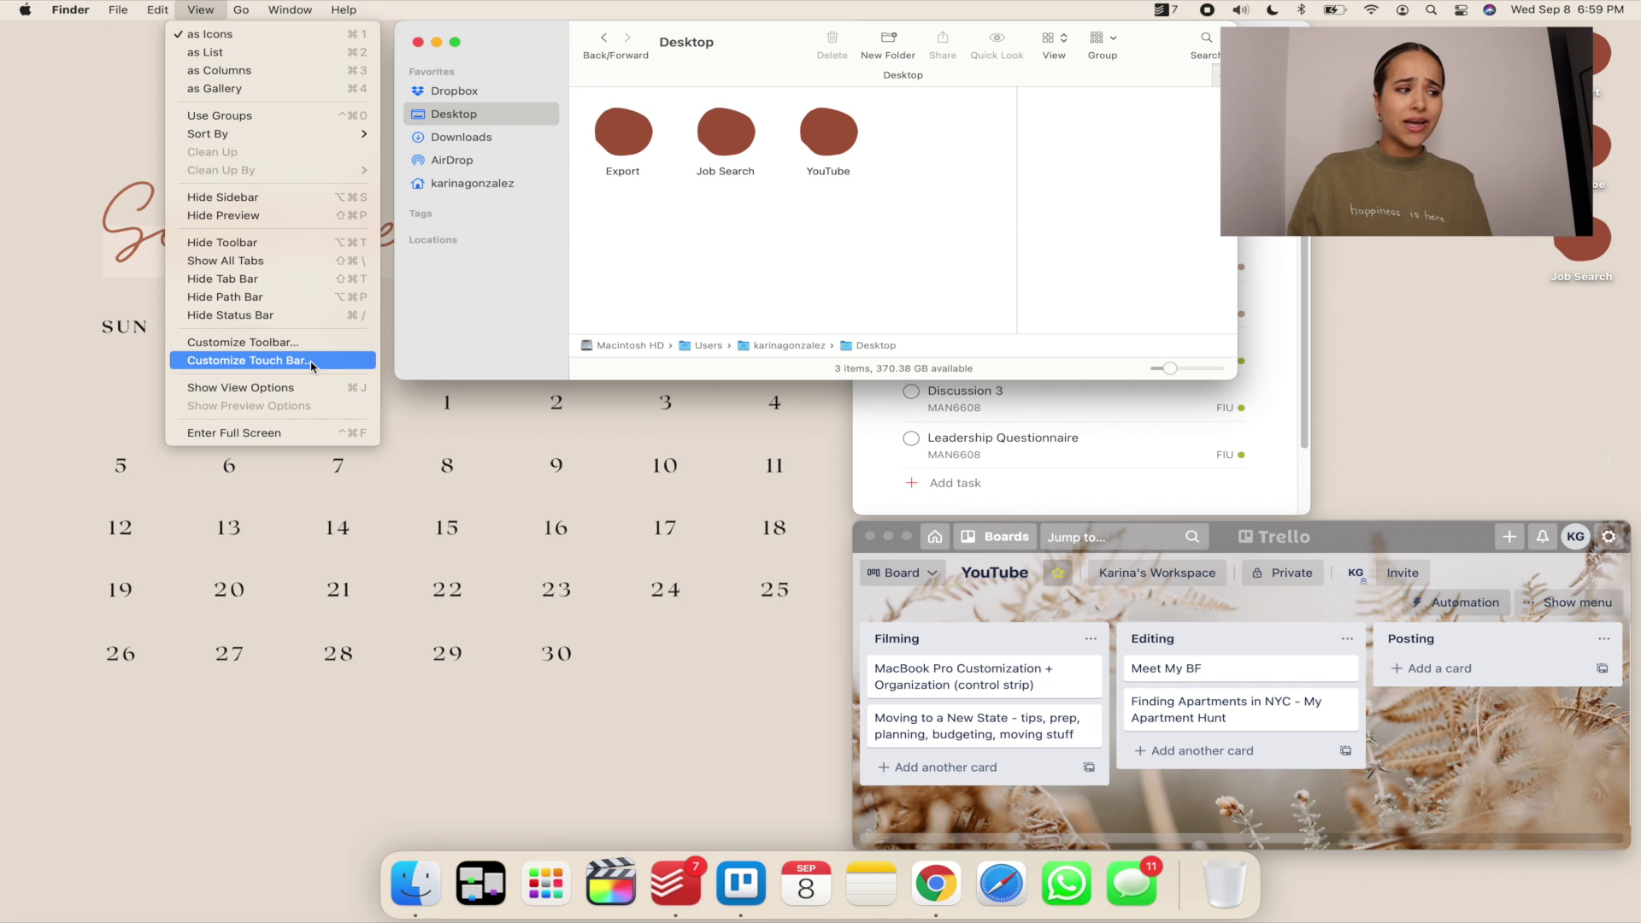
{"action": "left_click", "coordinate": [241, 343]}
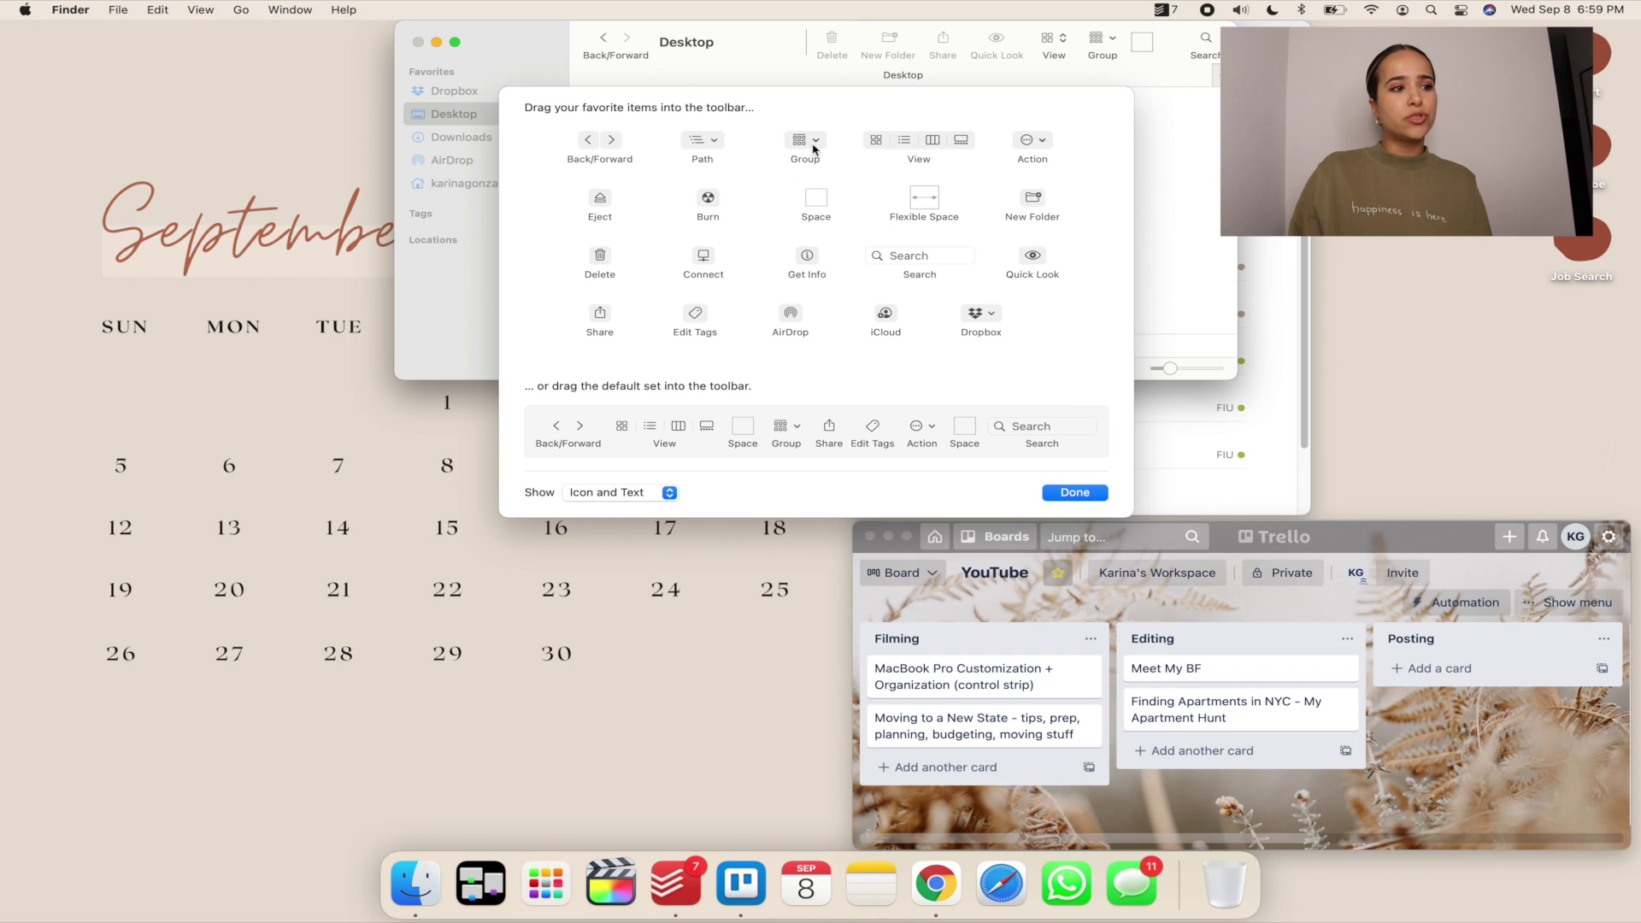
{"action": "mouse_move", "coordinate": [804, 147]}
{"action": "left_mouse_down"}
{"action": "mouse_move", "coordinate": [836, 46]}
{"action": "mouse_move", "coordinate": [806, 129]}
{"action": "left_mouse_up"}
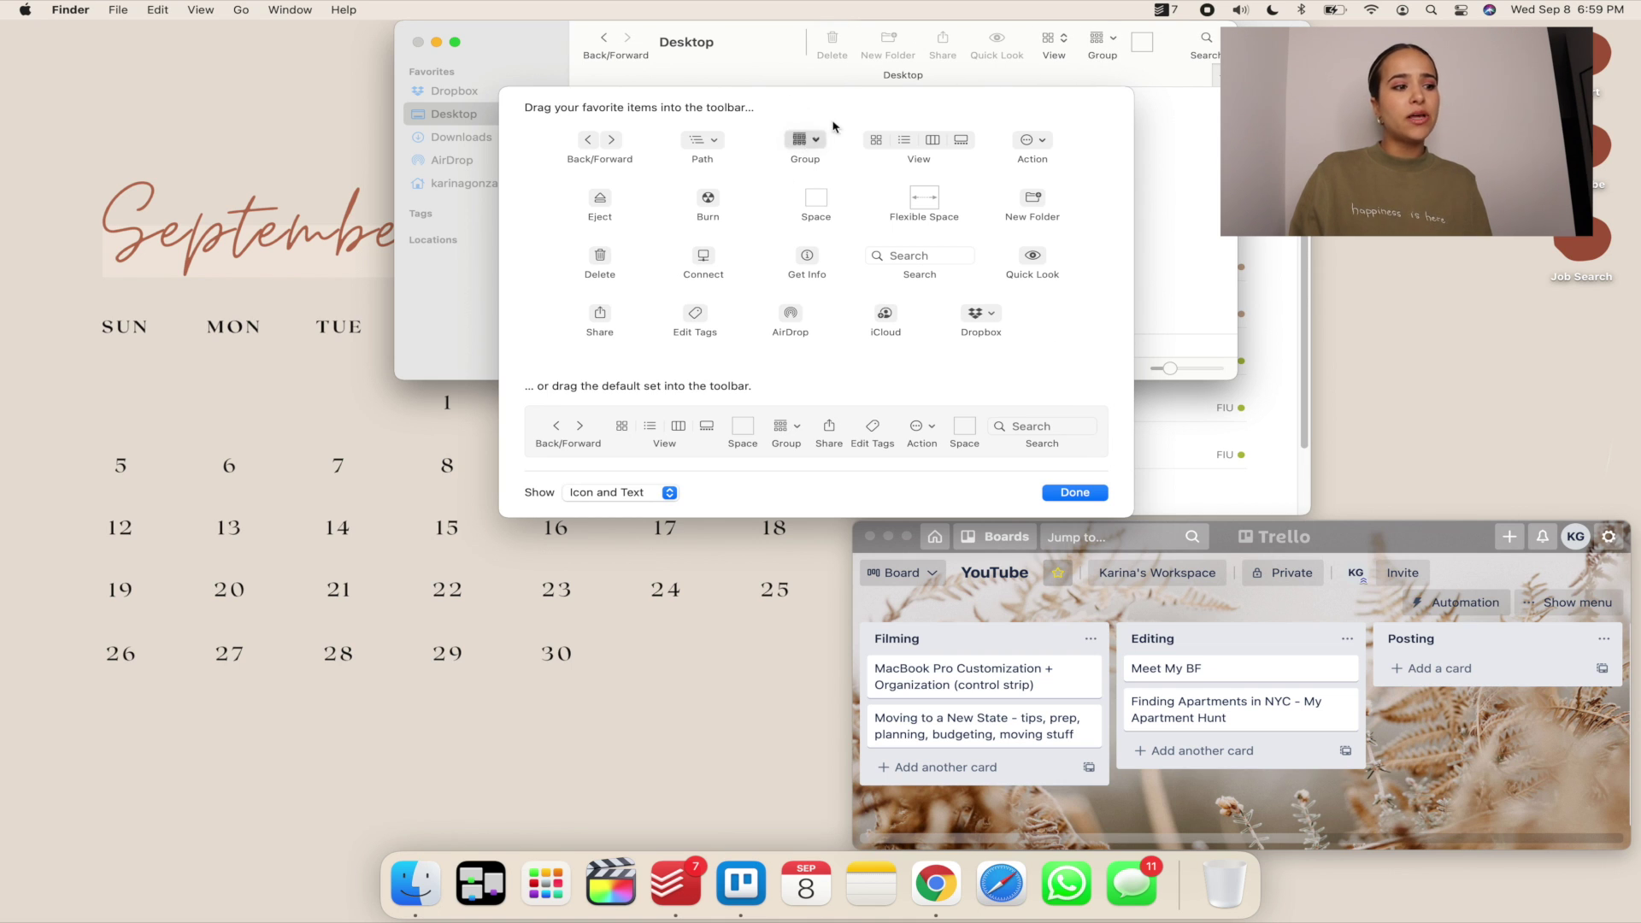
{"action": "left_click", "coordinate": [1070, 493]}
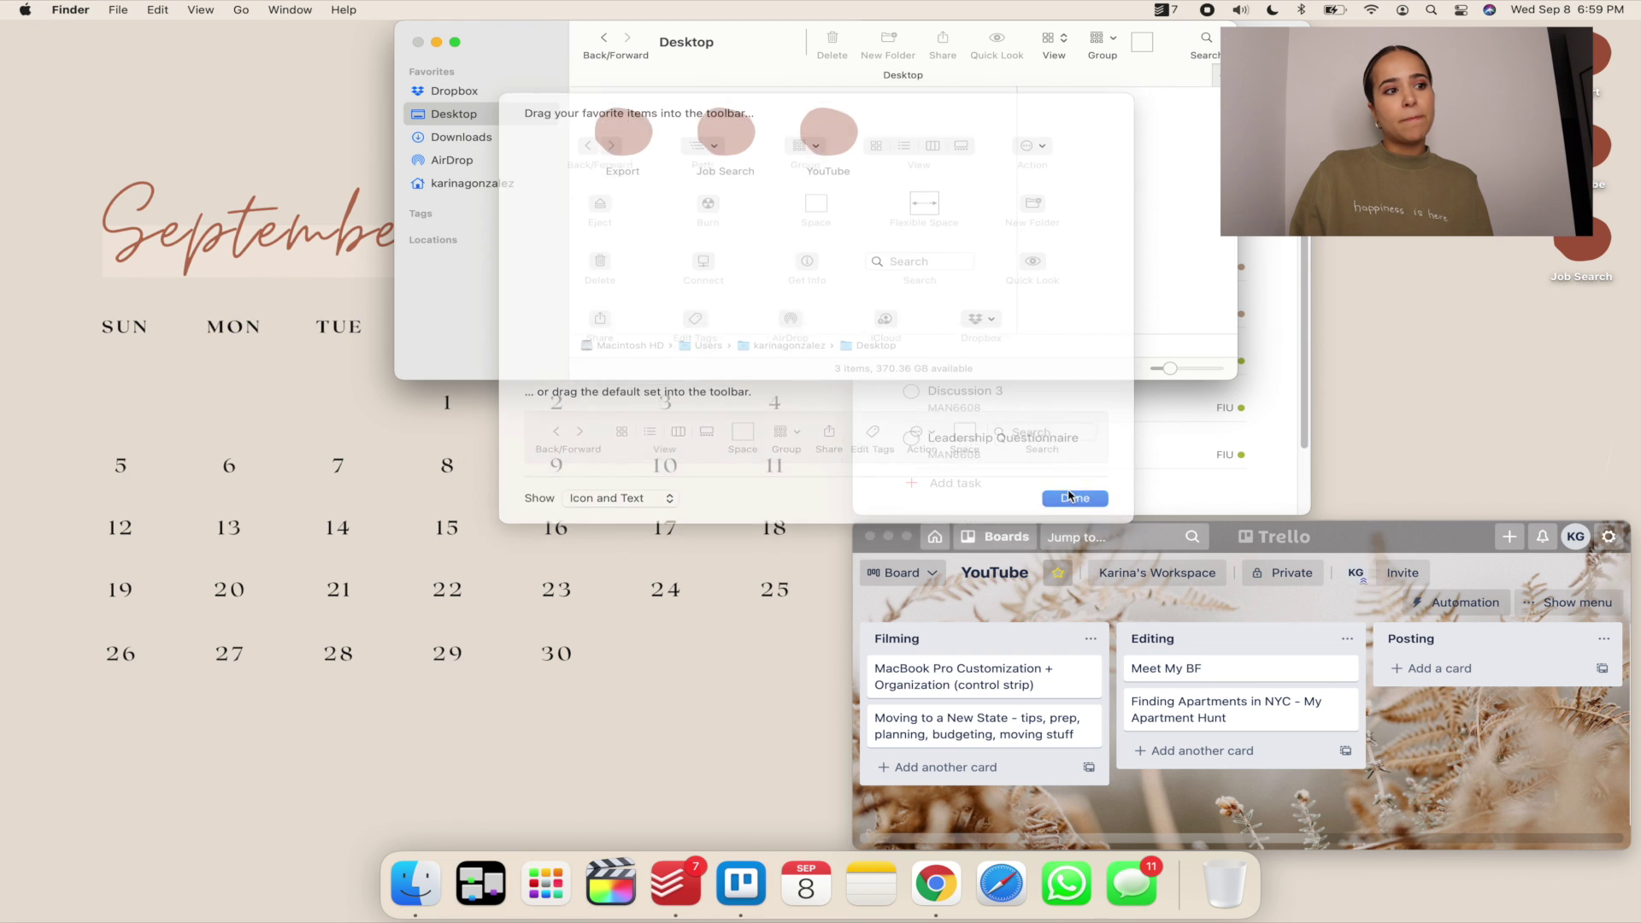
Step: Preview the YouTube folder with Quick Look, close the preview, select the folder again and deselect it
{"action": "left_click", "coordinate": [841, 134]}
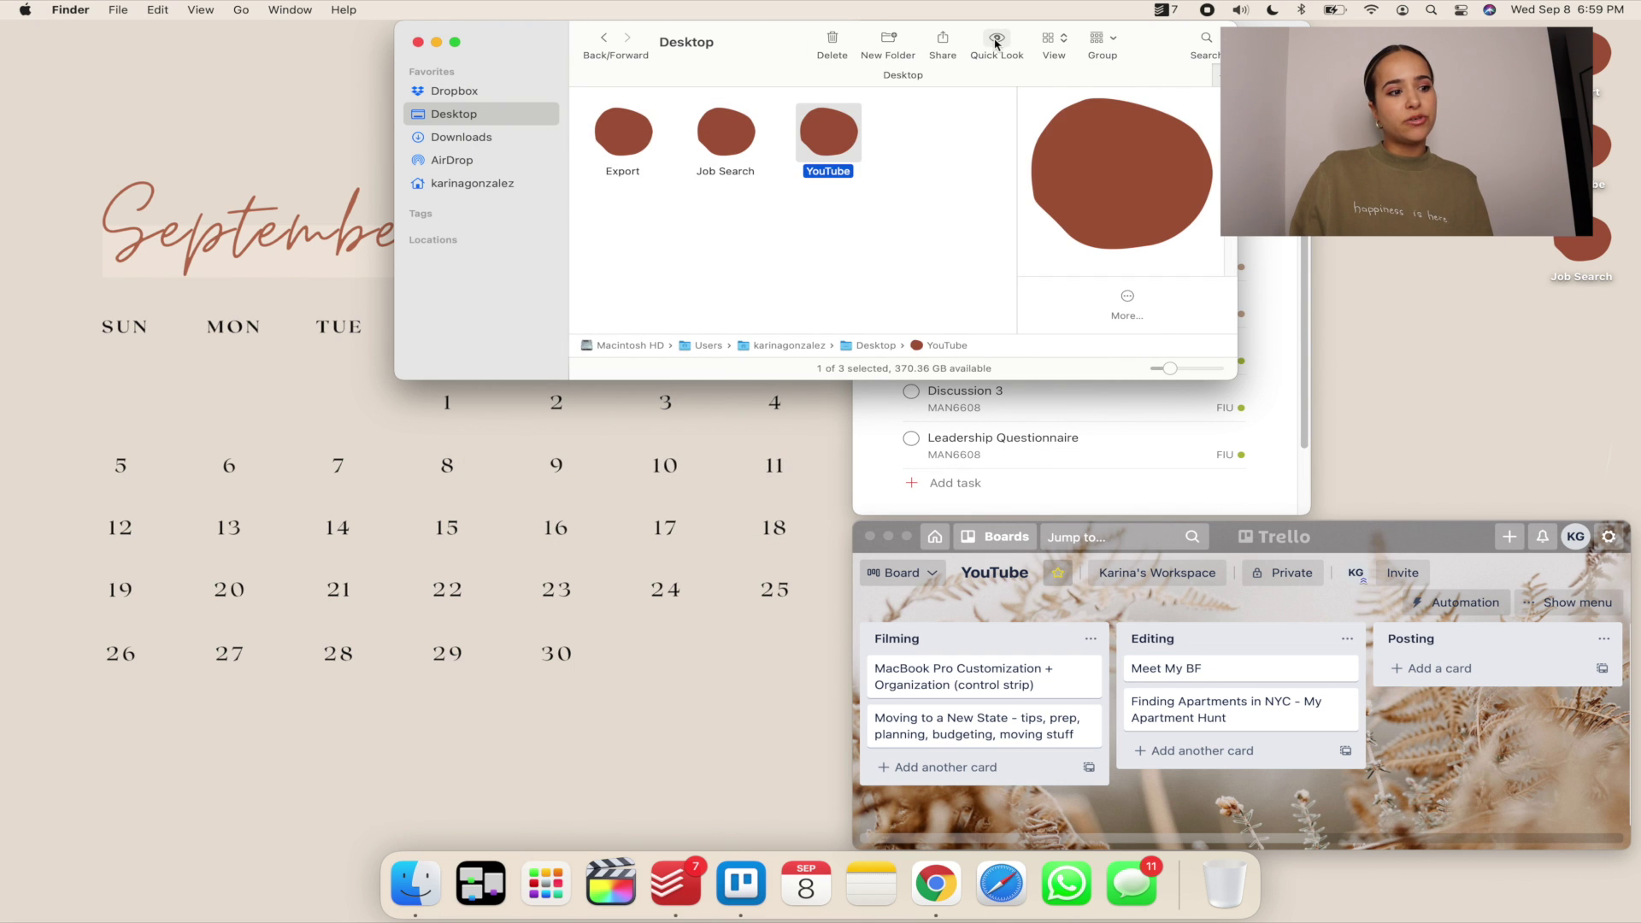
{"action": "left_click", "coordinate": [996, 43]}
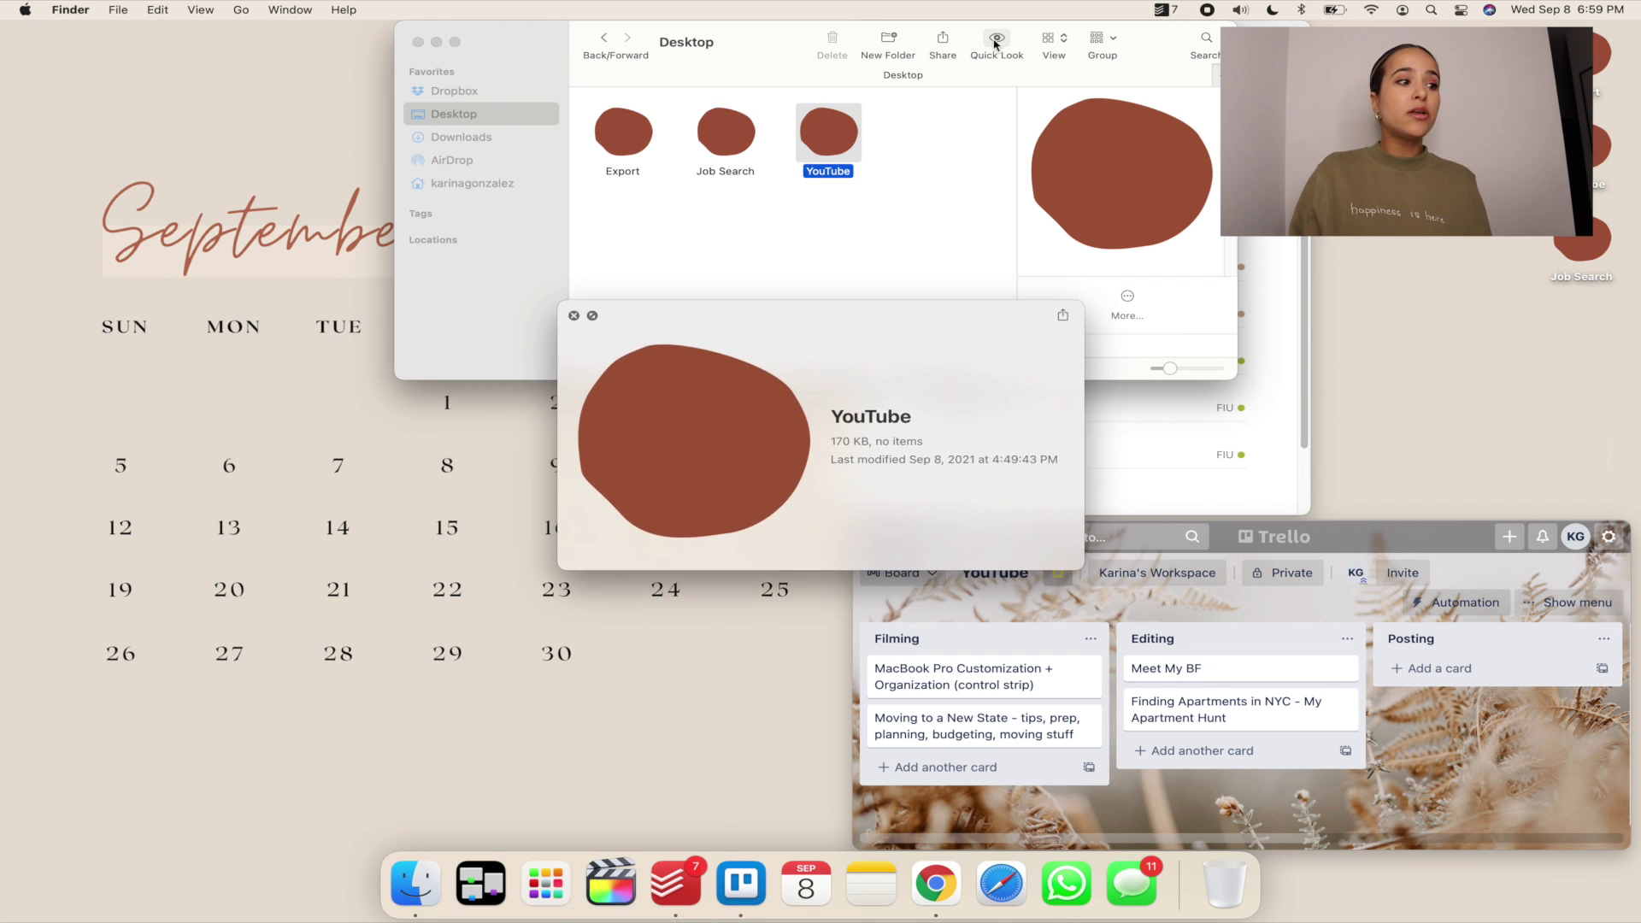
{"action": "left_click", "coordinate": [574, 315]}
{"action": "left_click", "coordinate": [847, 106]}
{"action": "left_click", "coordinate": [845, 136]}
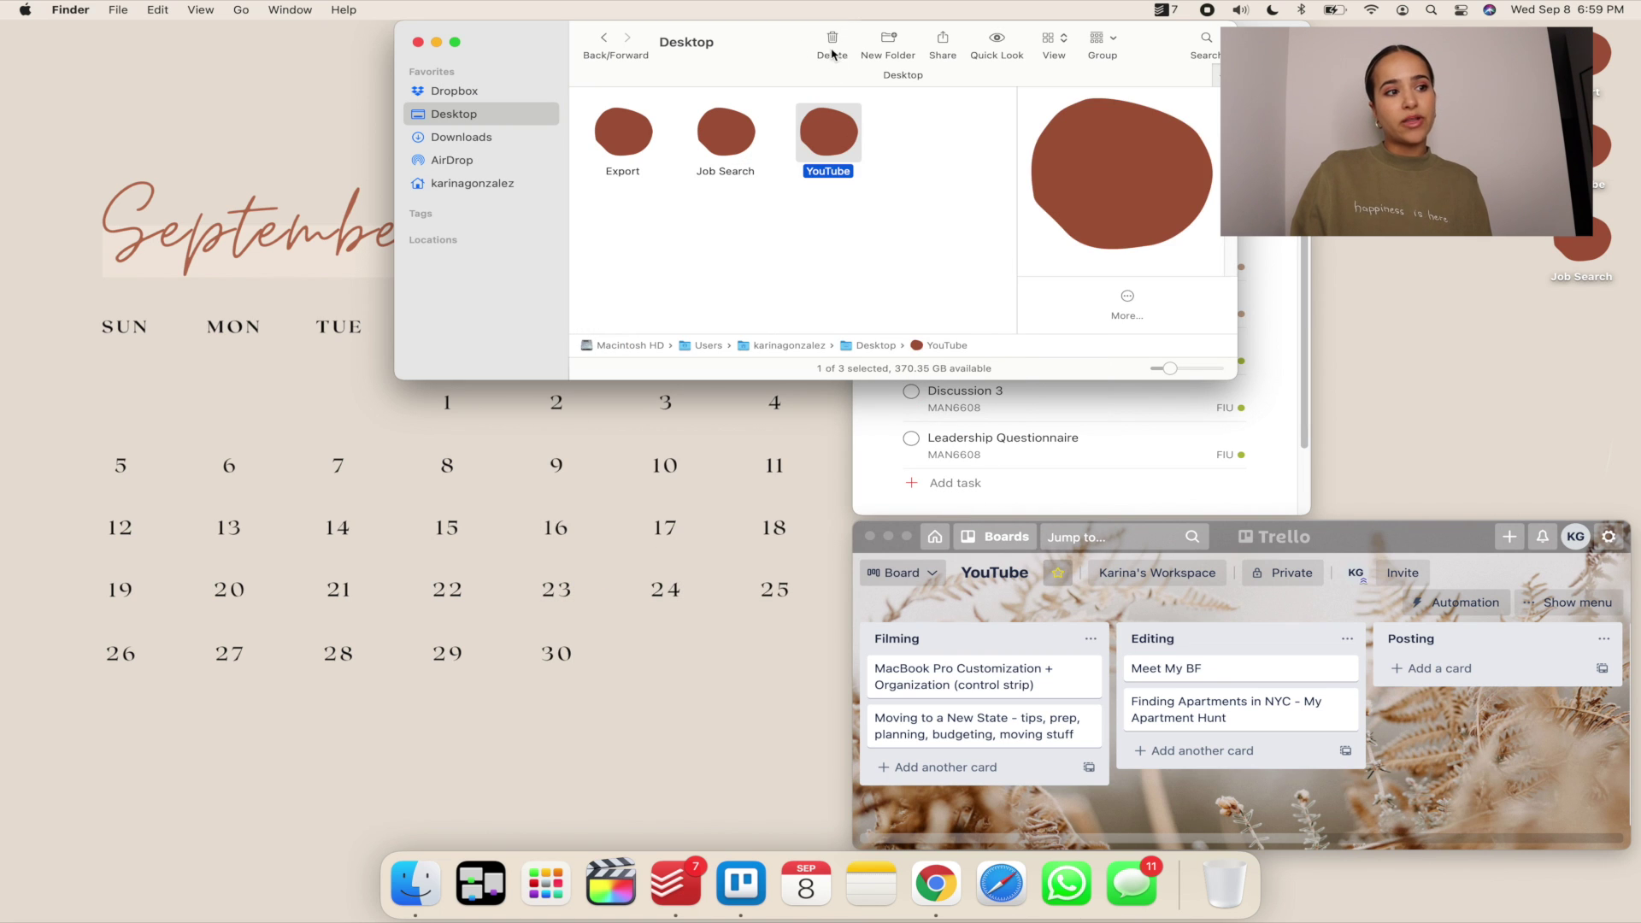
{"action": "left_click", "coordinate": [951, 164]}
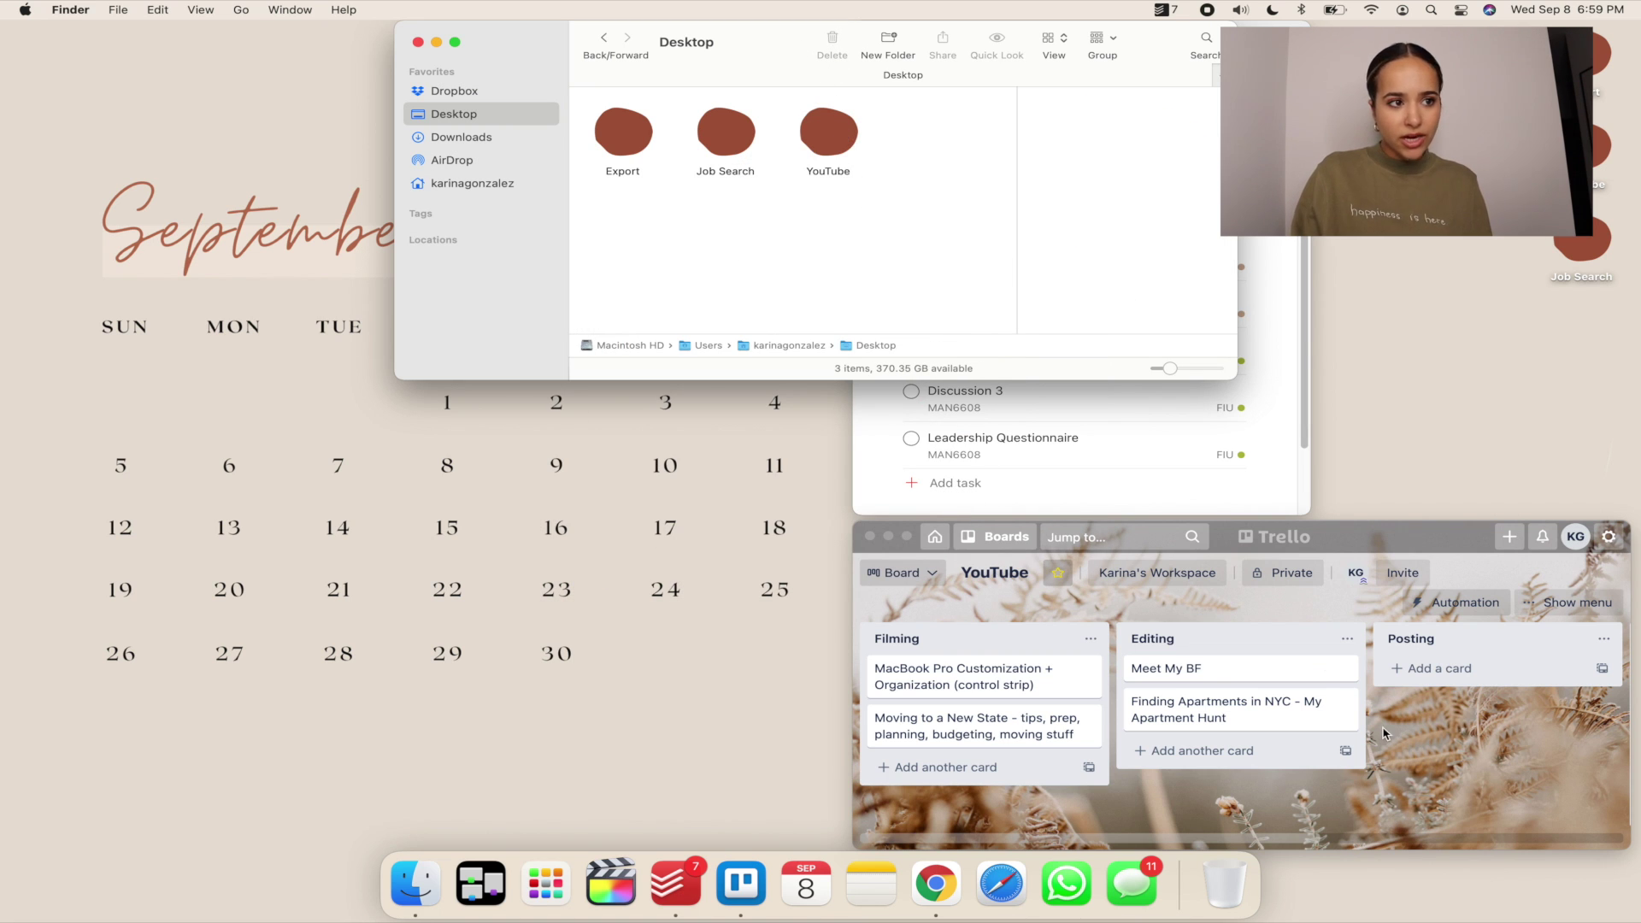
Step: Check the view and grouping choices of the Desktop window without changing them, and close the window
{"action": "left_click", "coordinate": [1056, 38]}
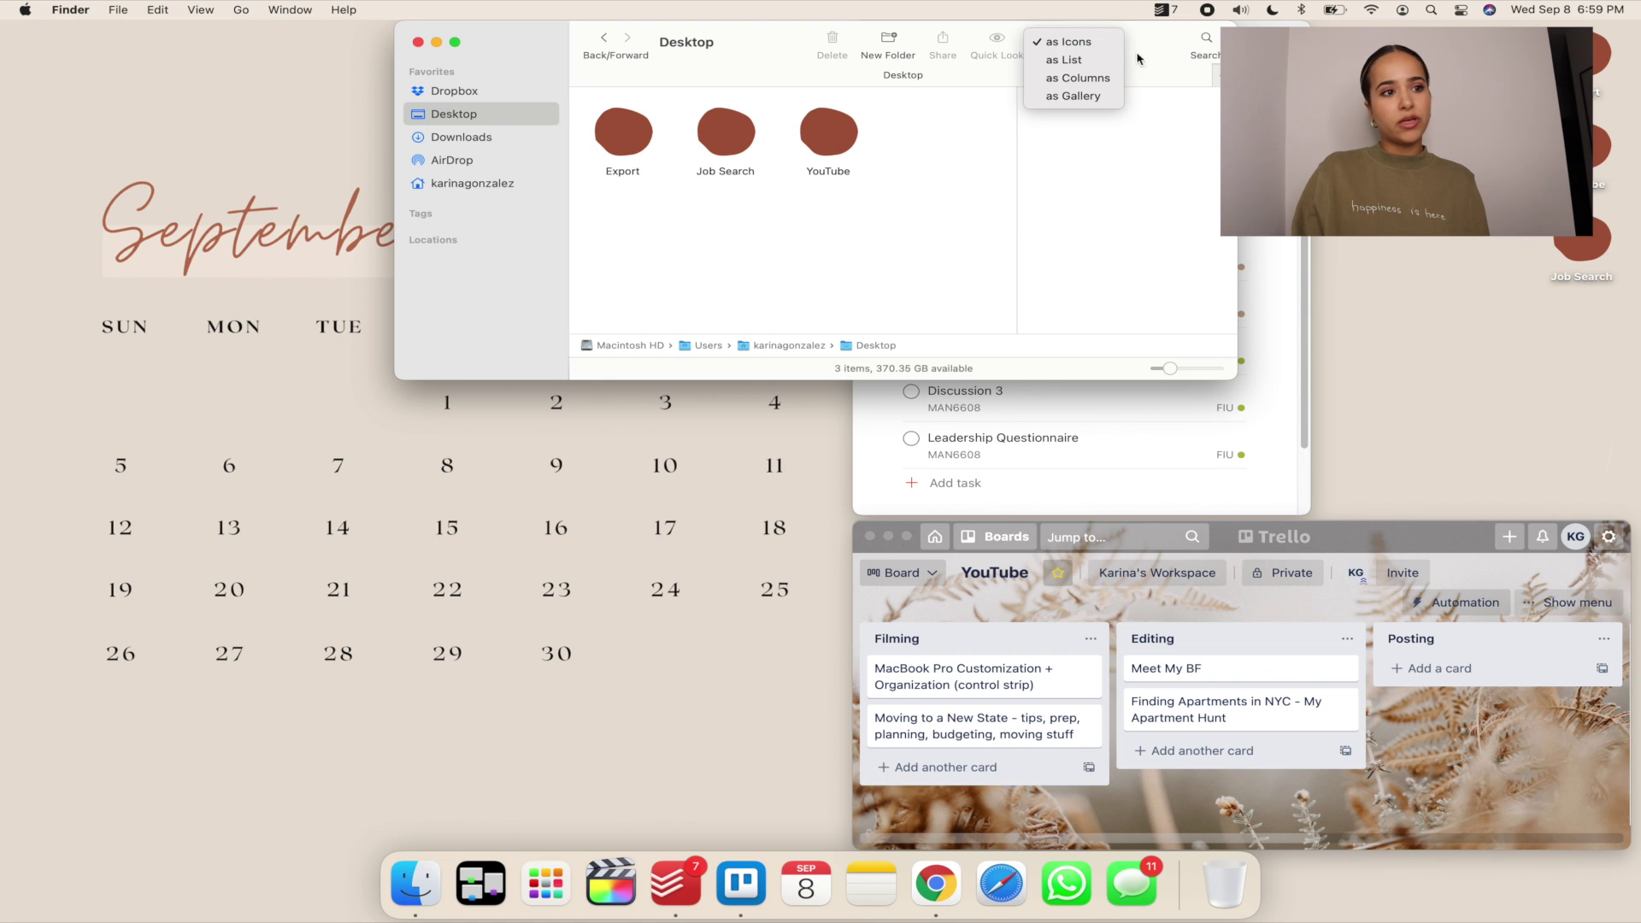
{"action": "left_click", "coordinate": [1107, 38]}
{"action": "left_click", "coordinate": [1107, 38]}
{"action": "left_click", "coordinate": [1041, 138]}
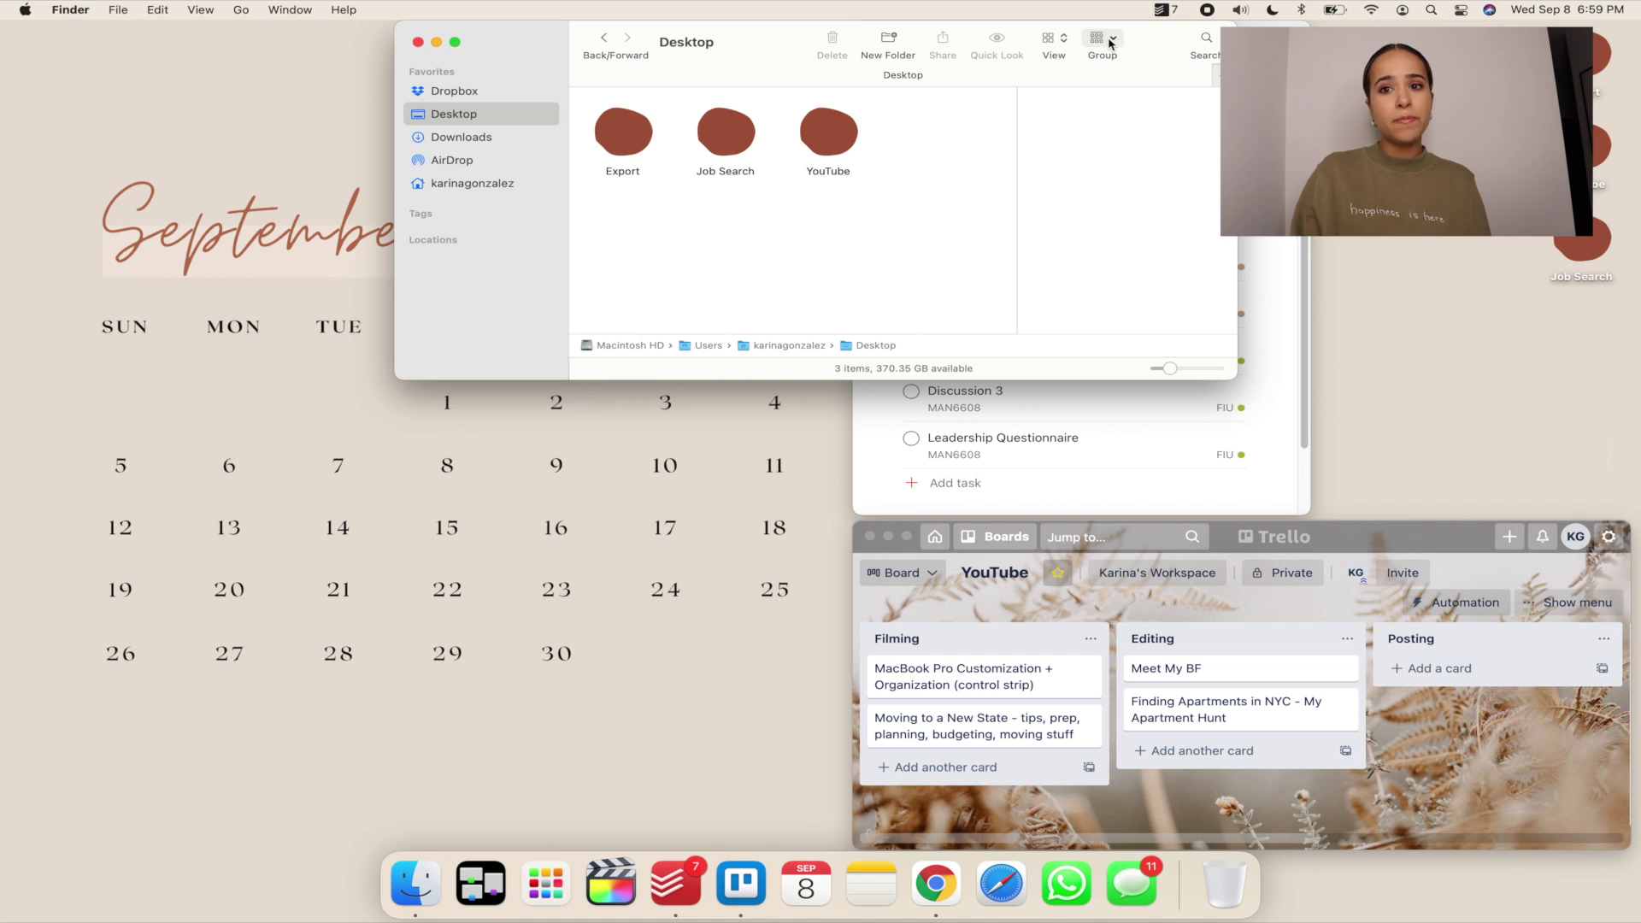
{"action": "key", "text": "super+w"}
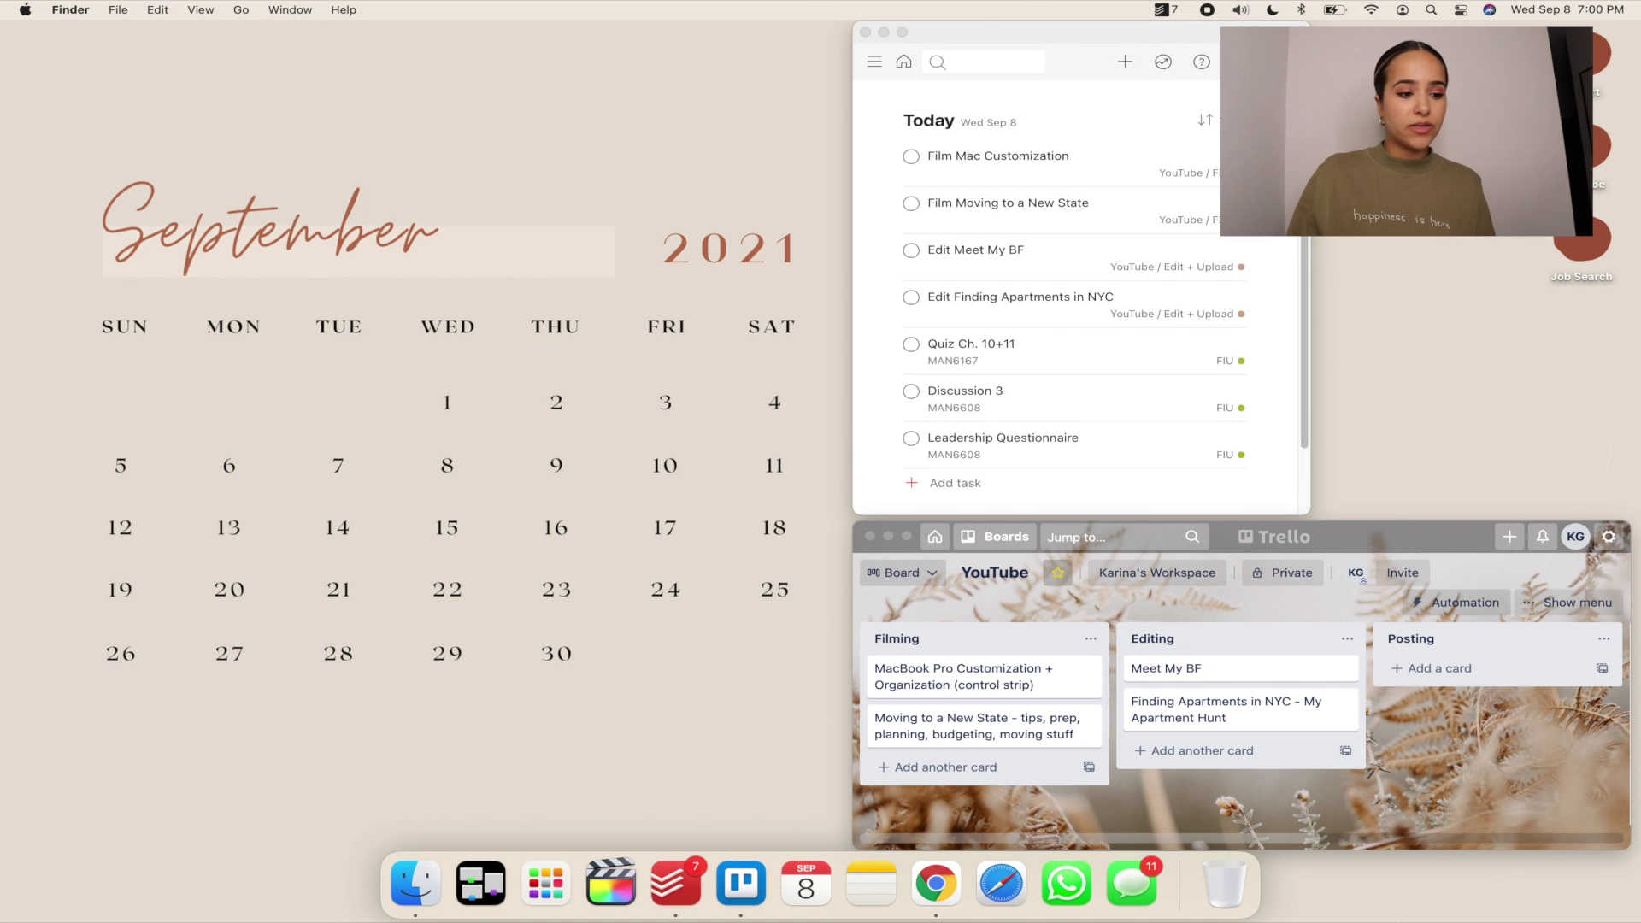
Step: Switch to Safari, enlarge its window to fill the screen and show the Start Page customization options
{"action": "left_click", "coordinate": [990, 894]}
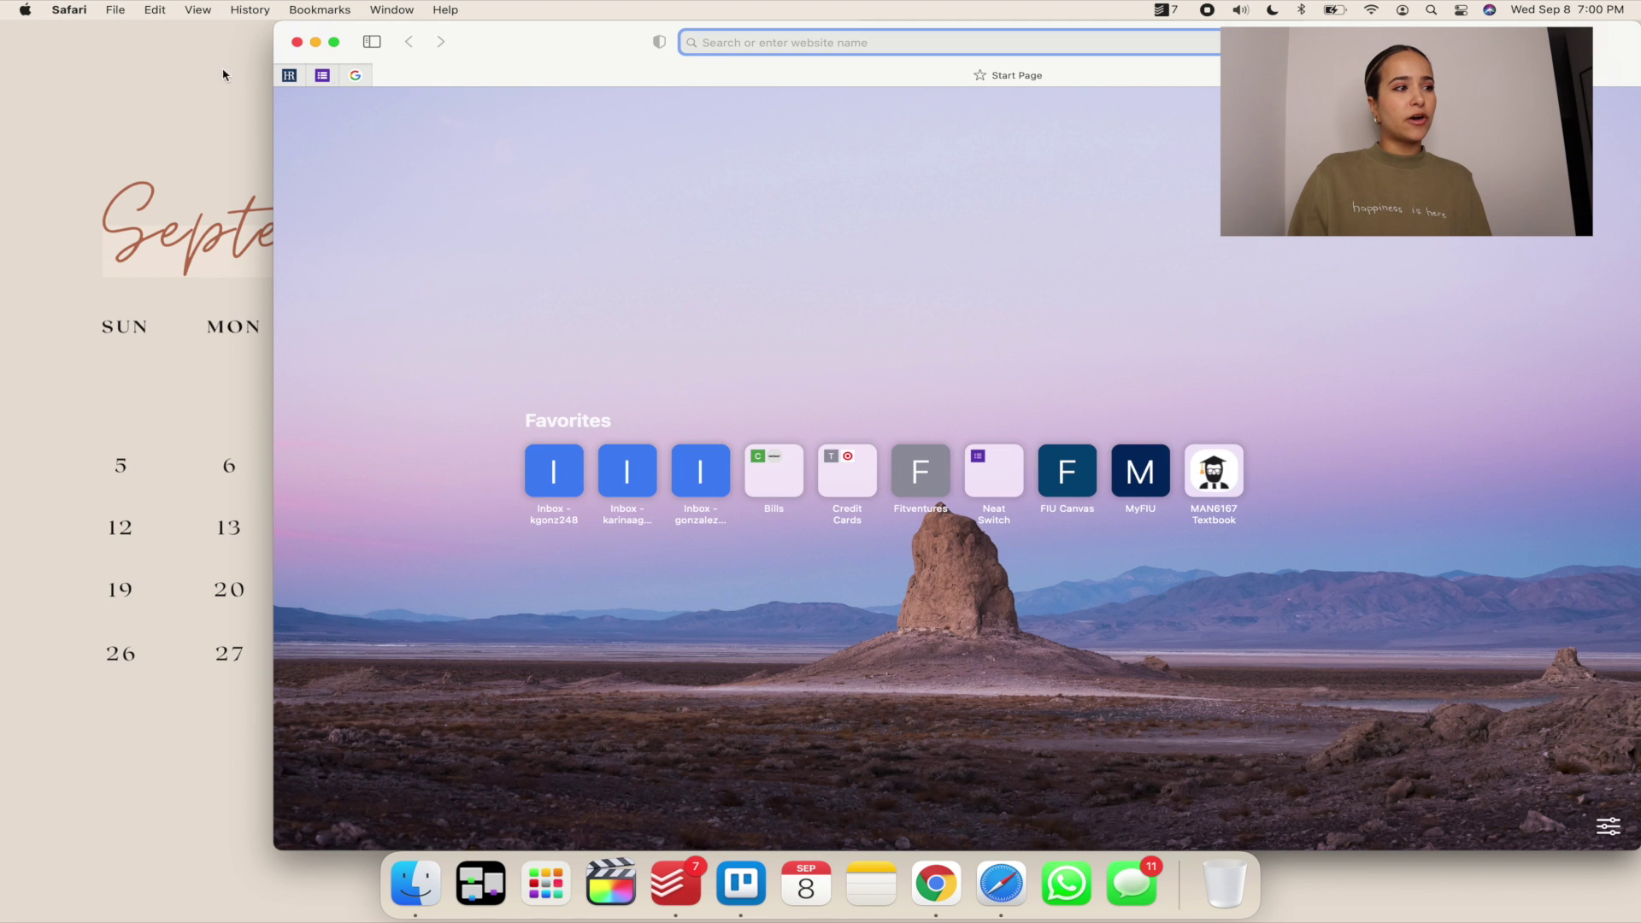
{"action": "key", "text": "ctrl+alt+Return"}
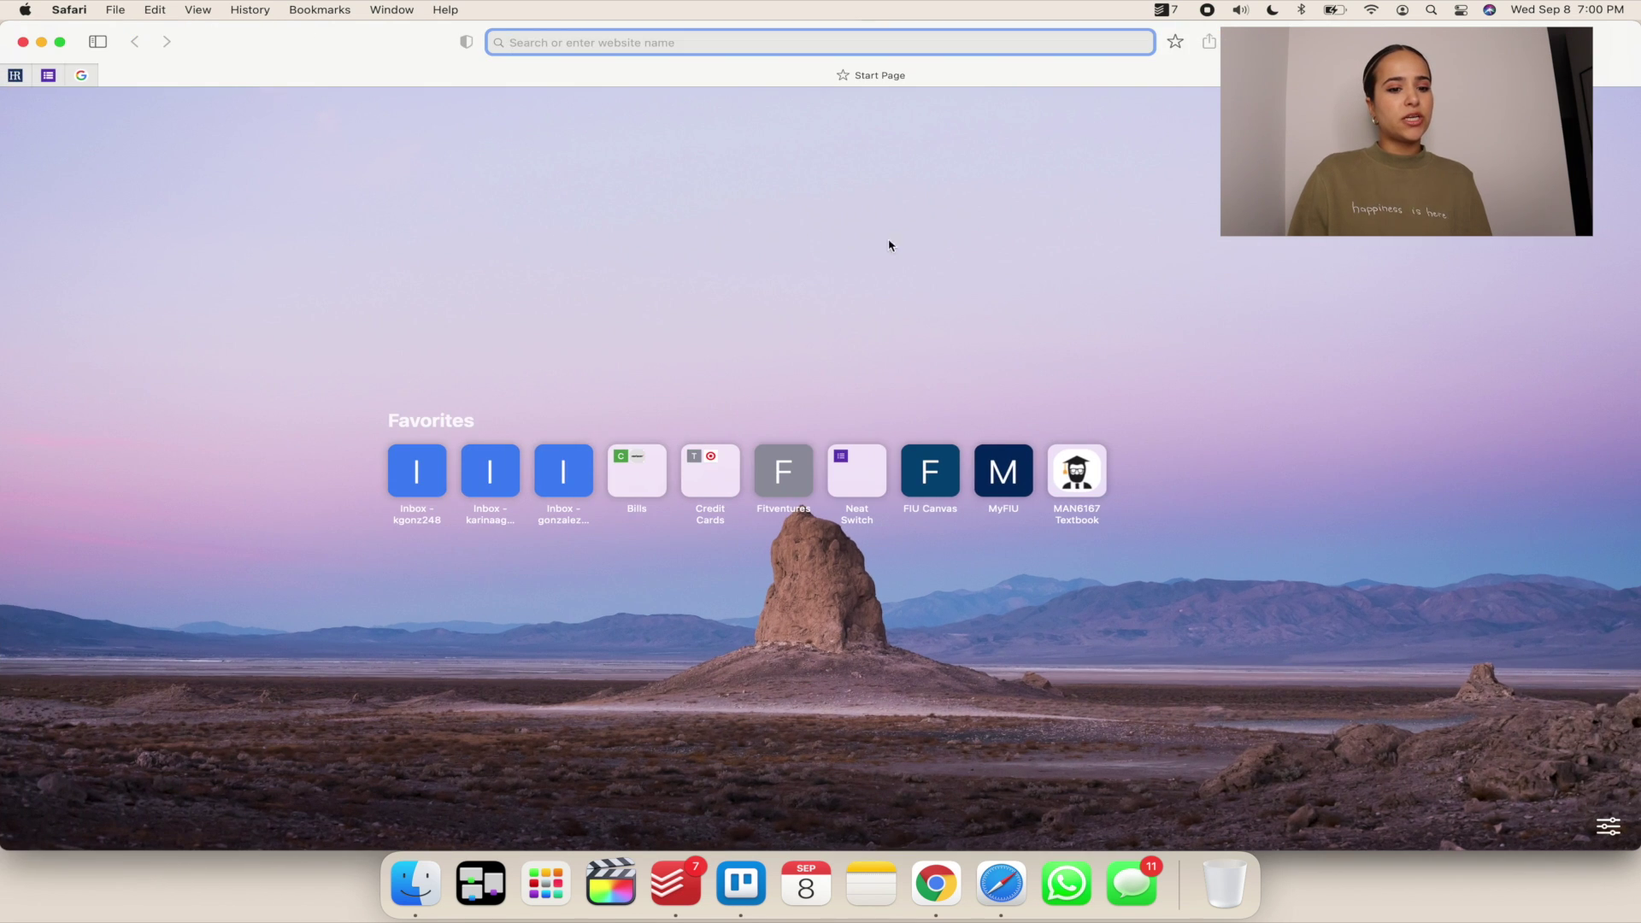
{"action": "left_click", "coordinate": [1608, 827]}
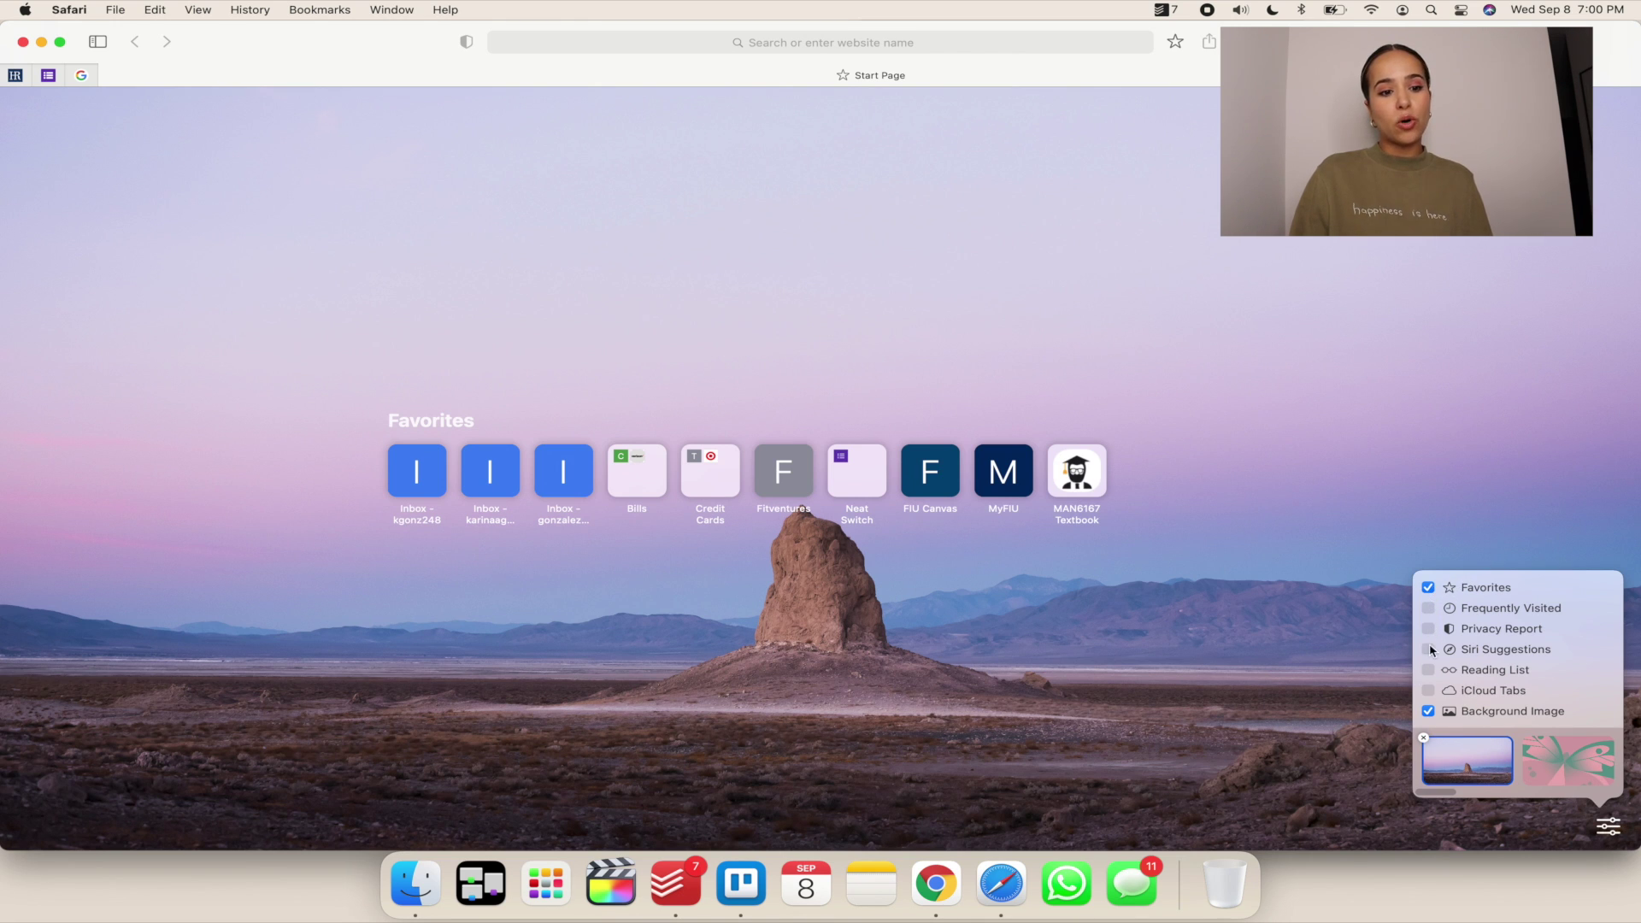
Step: Try iCloud Tabs, Siri Suggestions and Privacy Report on the Start Page, turning each one off again
{"action": "left_click", "coordinate": [1428, 692]}
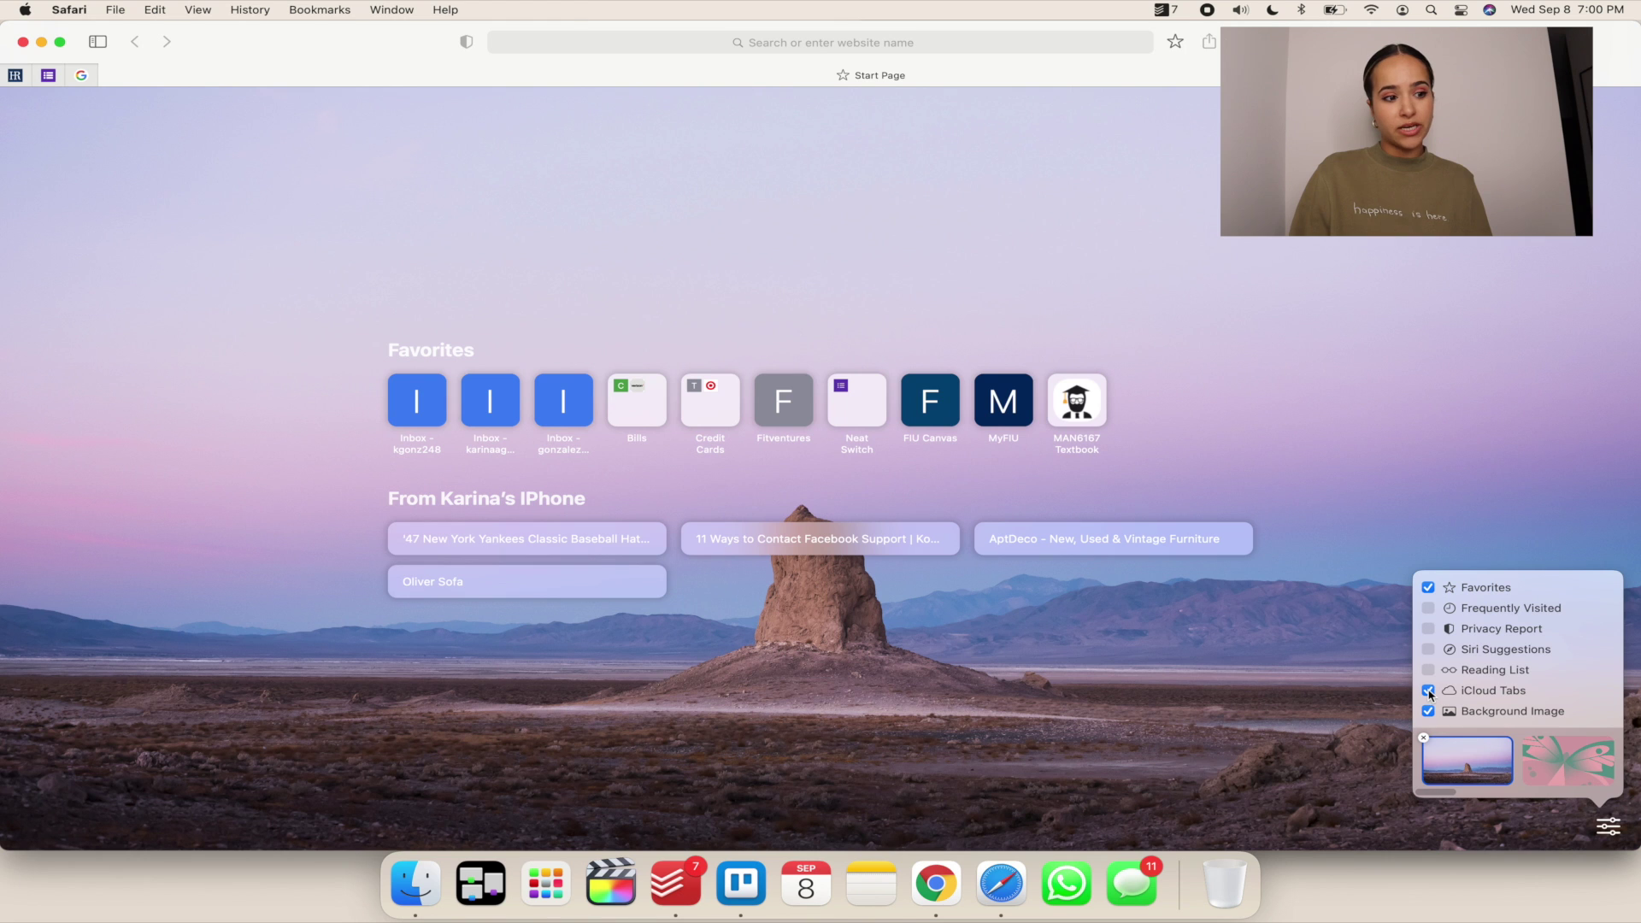
{"action": "left_click", "coordinate": [1428, 691]}
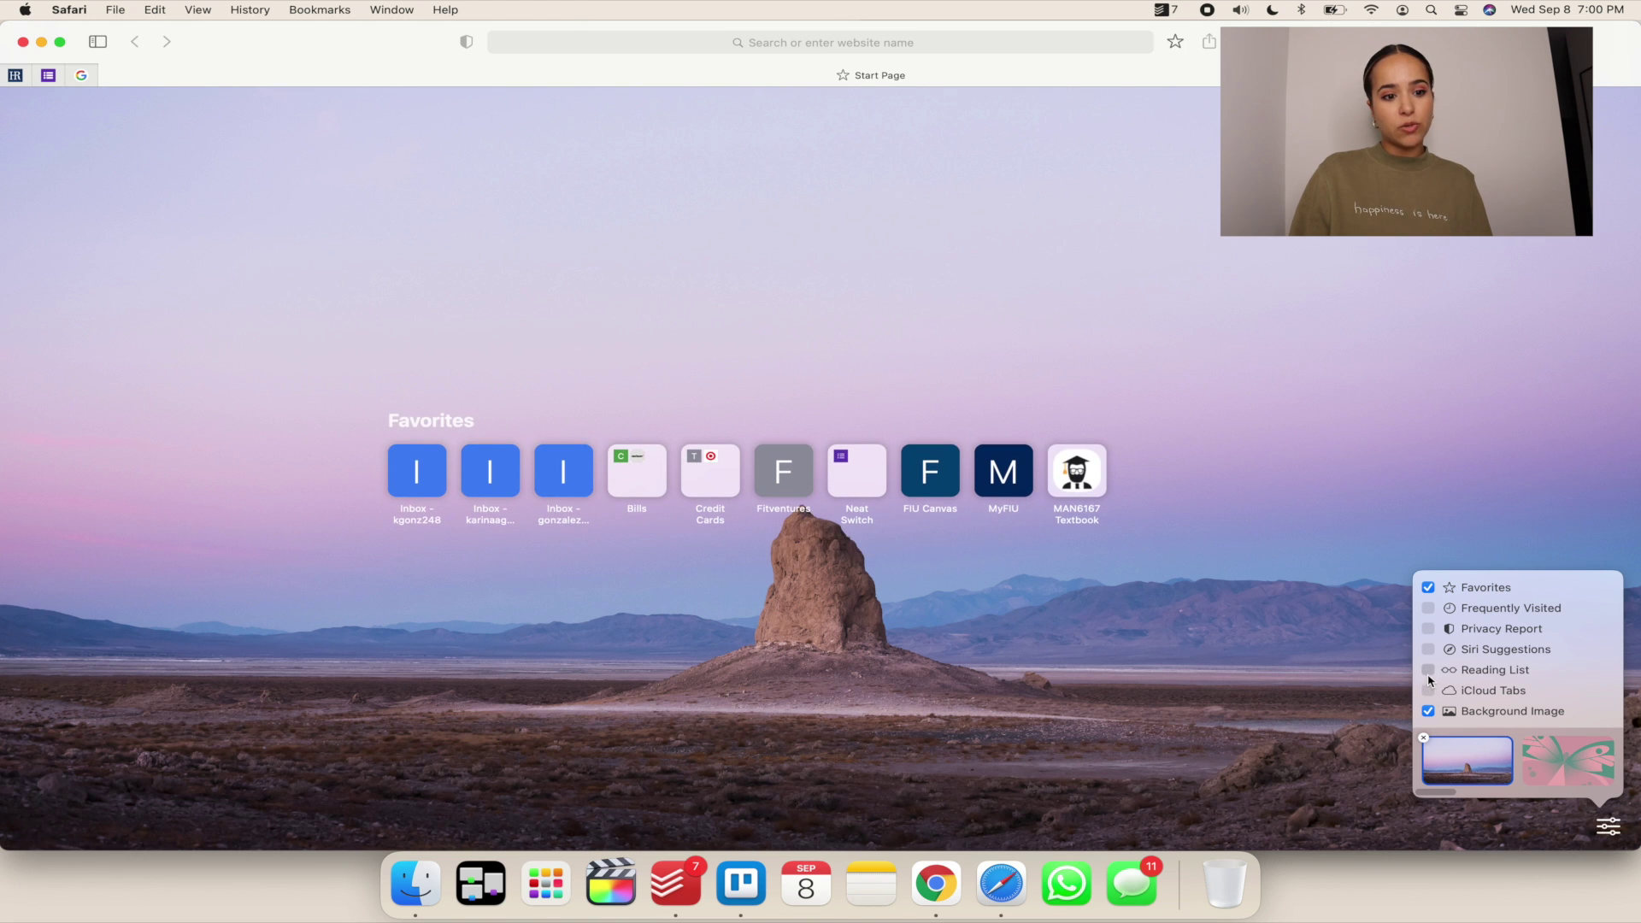
{"action": "left_click", "coordinate": [1428, 649]}
{"action": "left_click", "coordinate": [1427, 648]}
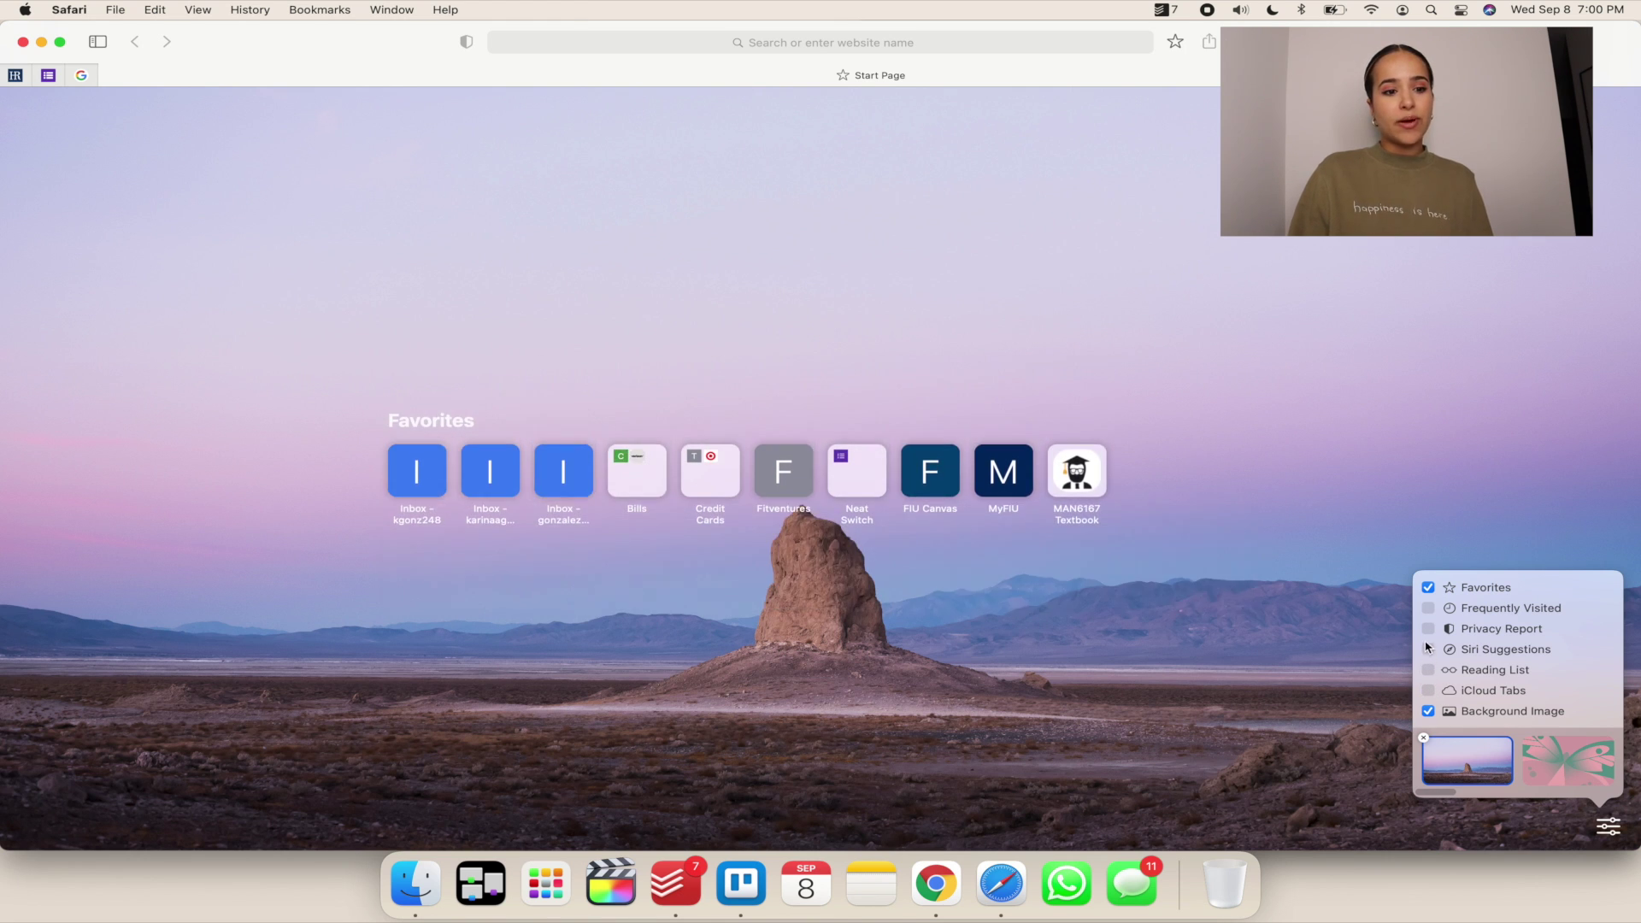
{"action": "left_click", "coordinate": [1429, 628]}
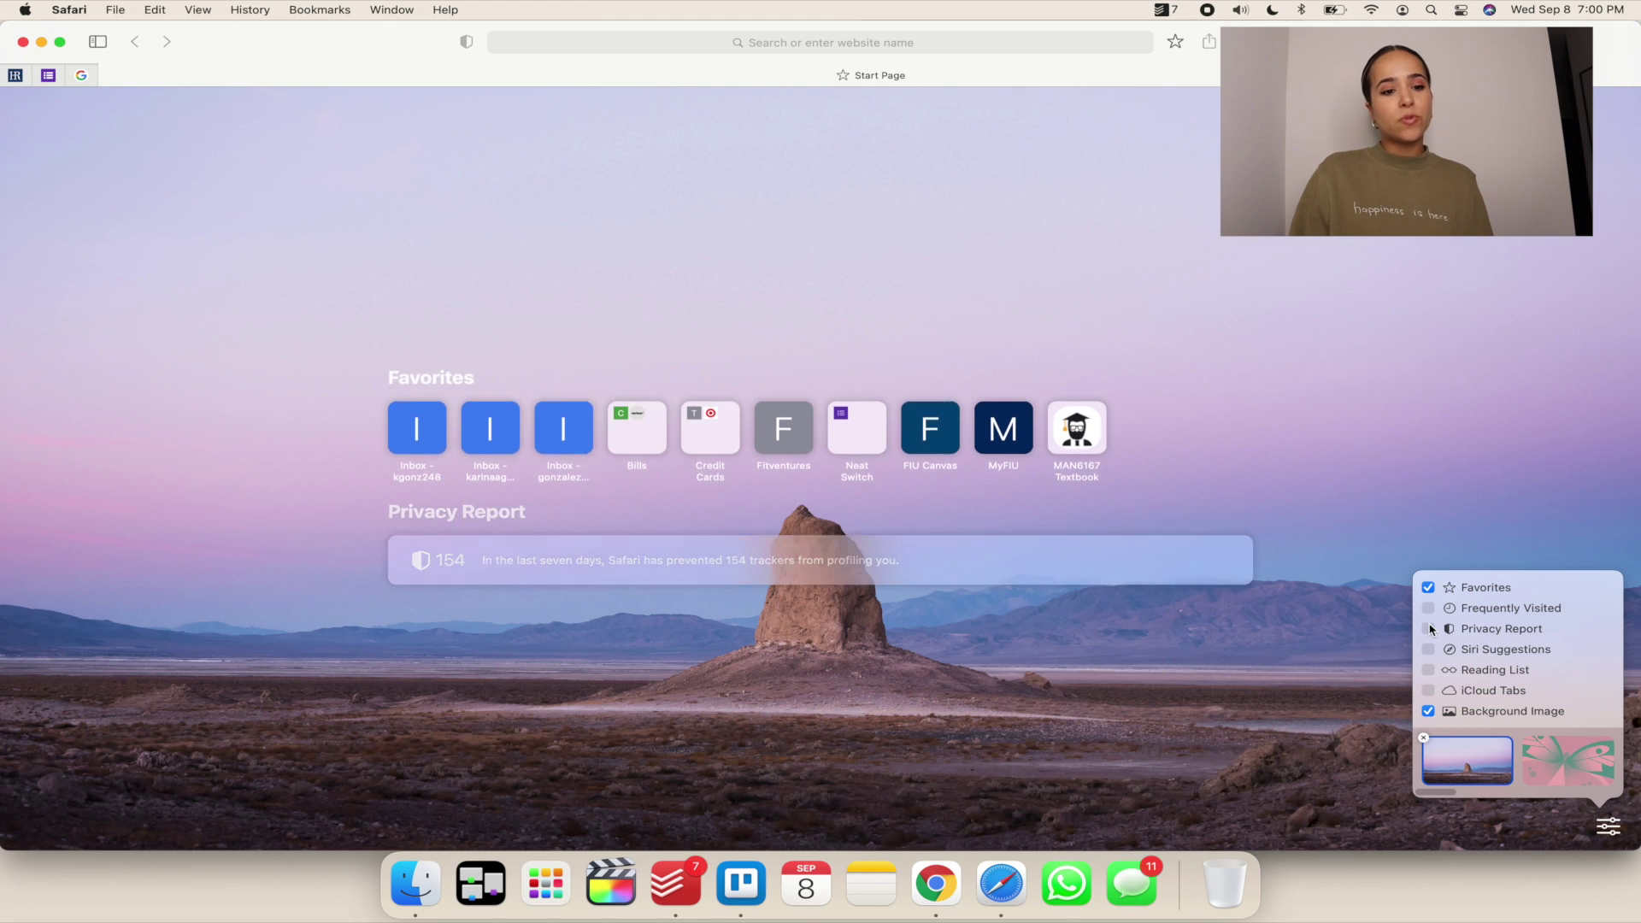
{"action": "left_click", "coordinate": [1429, 628]}
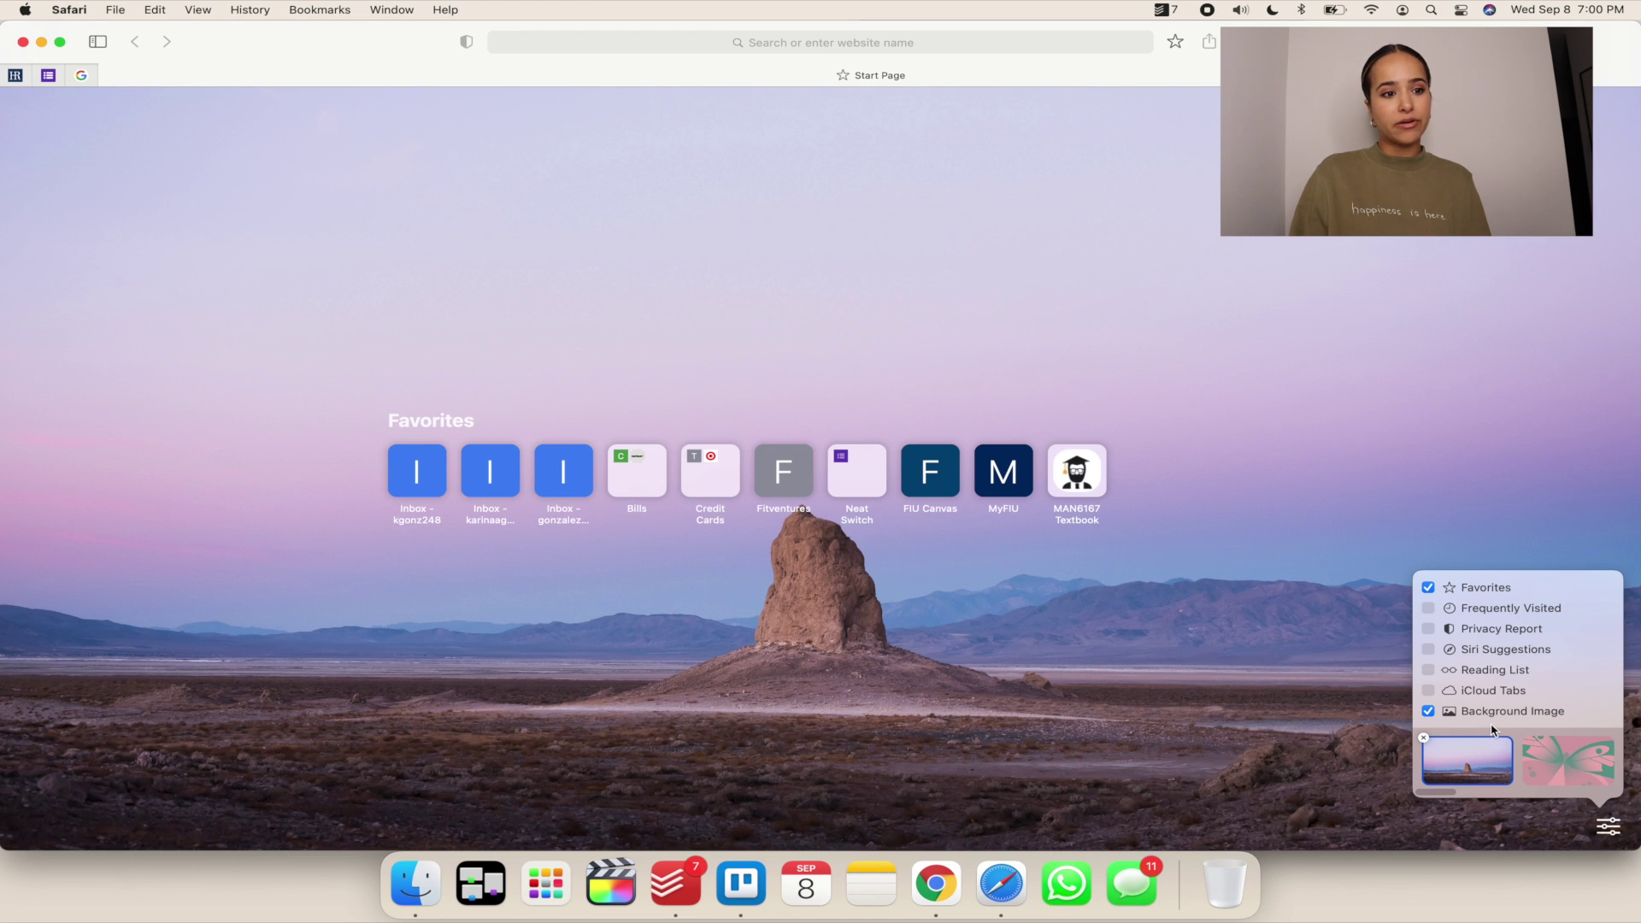
Step: Start choosing a new Start Page background and browse through Desktop Pictures into the Solid Colors folder
{"action": "right_click", "coordinate": [1191, 340]}
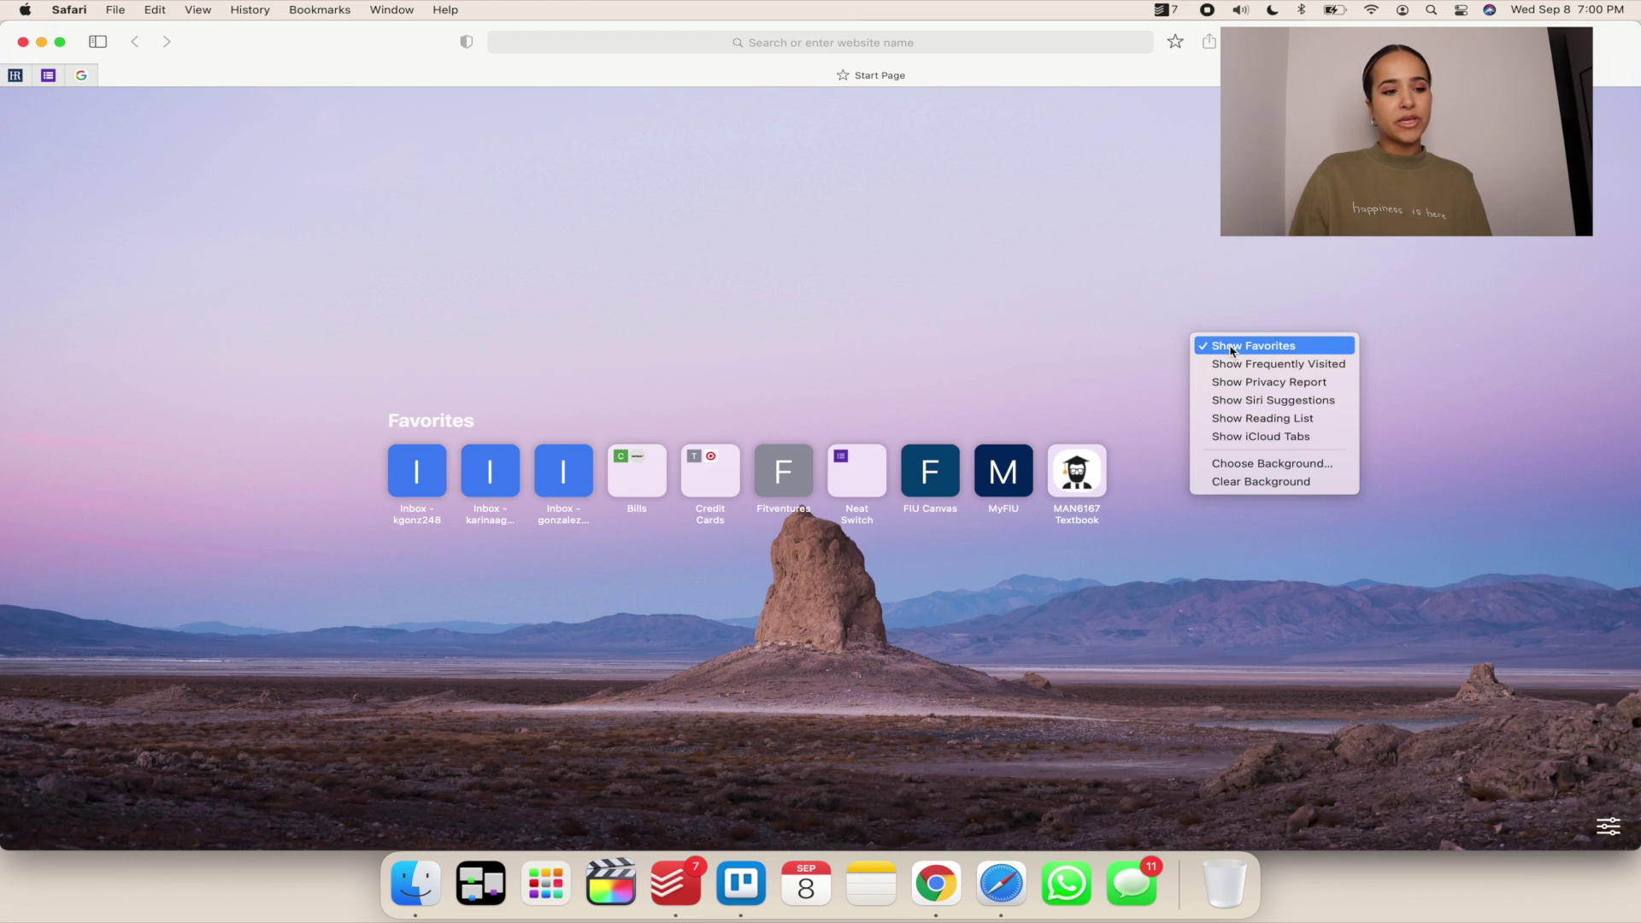
{"action": "left_click", "coordinate": [1272, 466]}
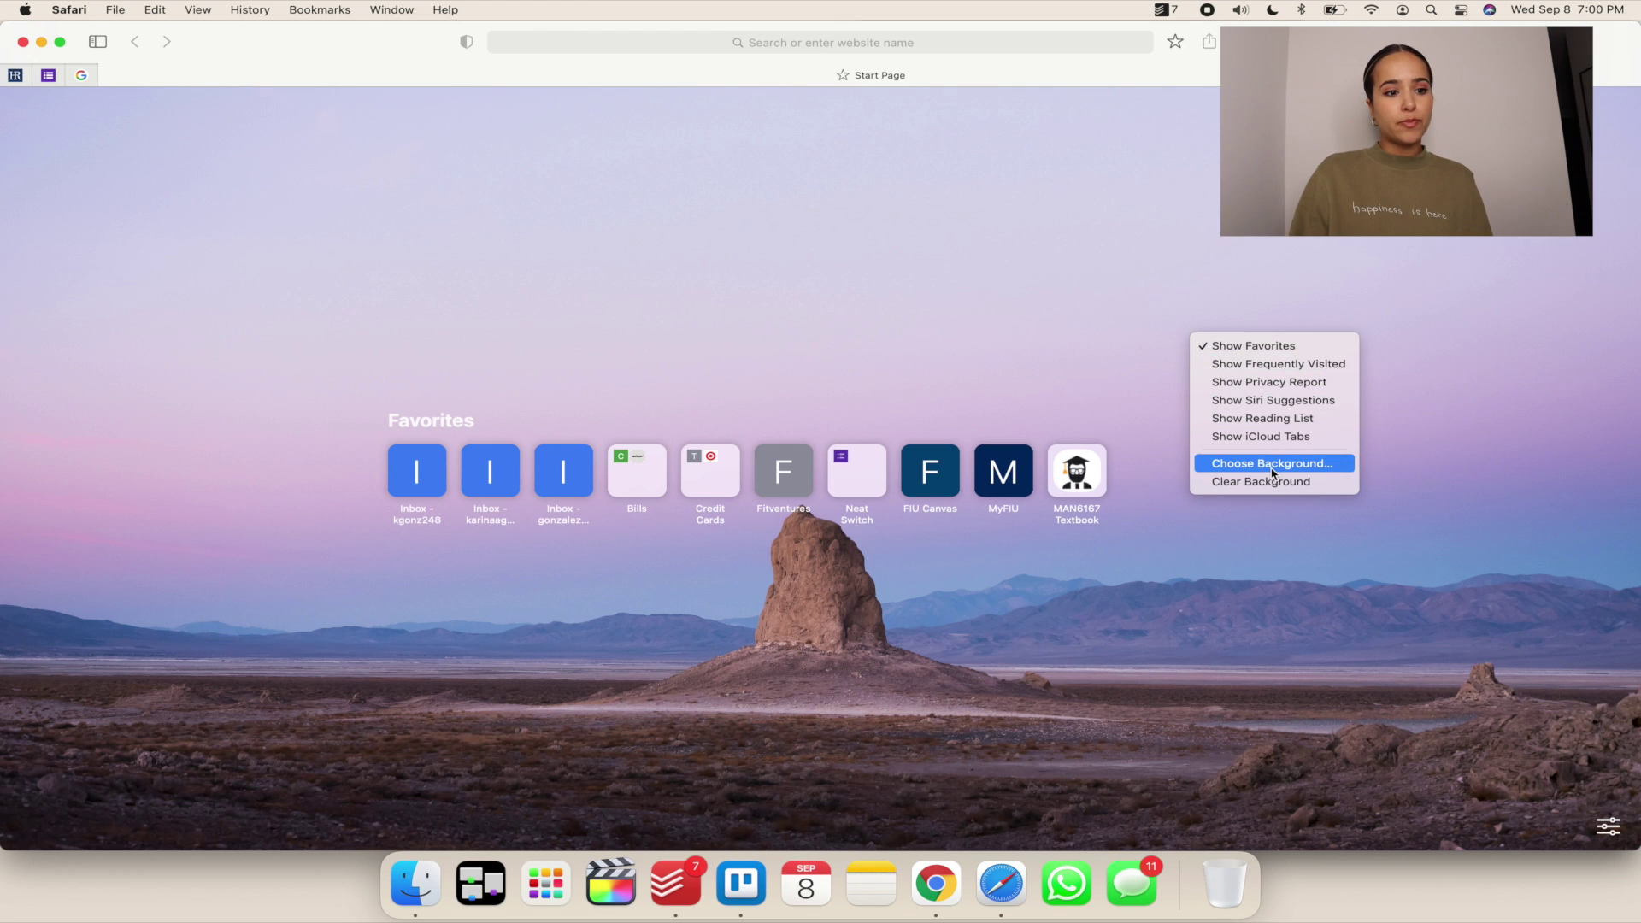
{"action": "scroll", "coordinate": [898, 310], "scroll_direction": "down", "scroll_amount": 5}
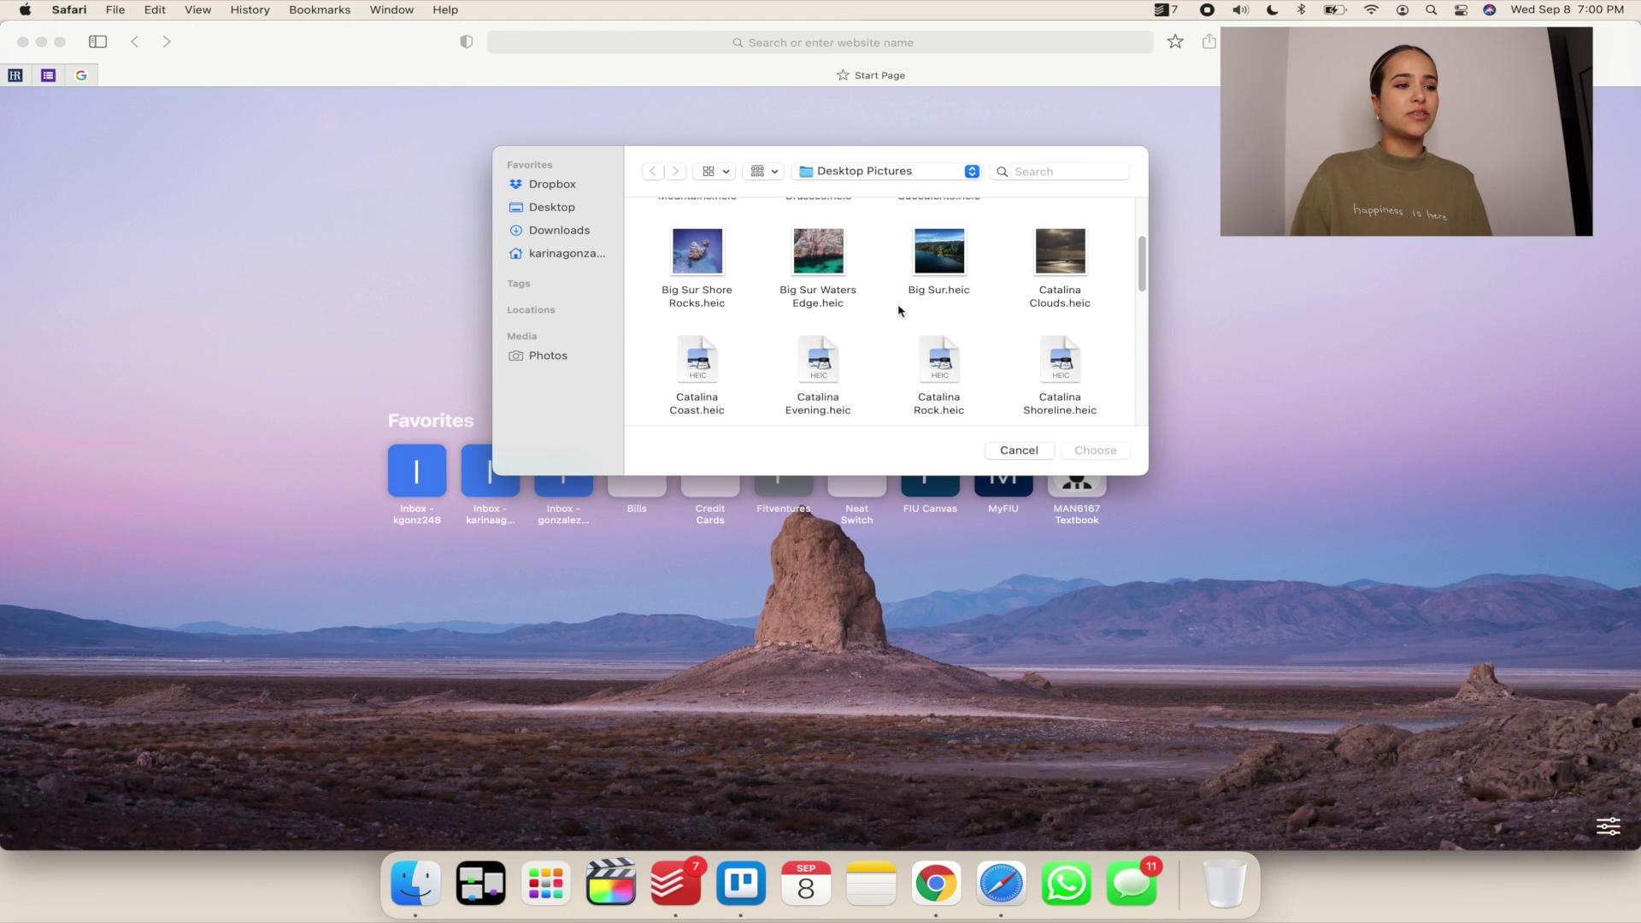
{"action": "scroll", "coordinate": [906, 316], "scroll_direction": "down", "scroll_amount": 5}
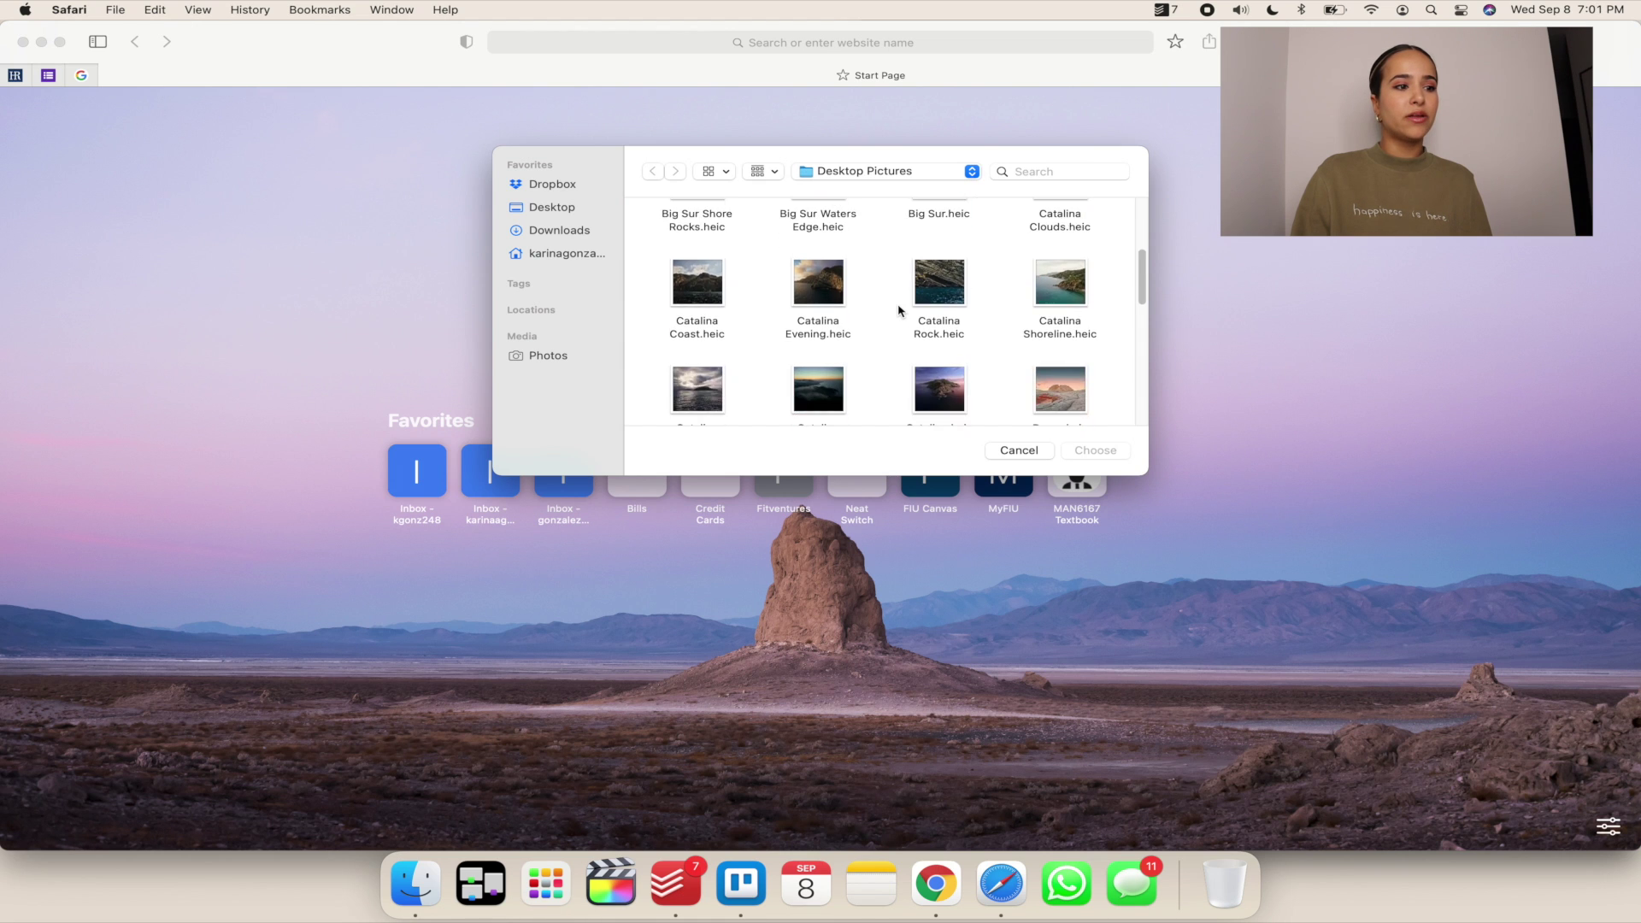
{"action": "scroll", "coordinate": [928, 335], "scroll_direction": "down", "scroll_amount": 10}
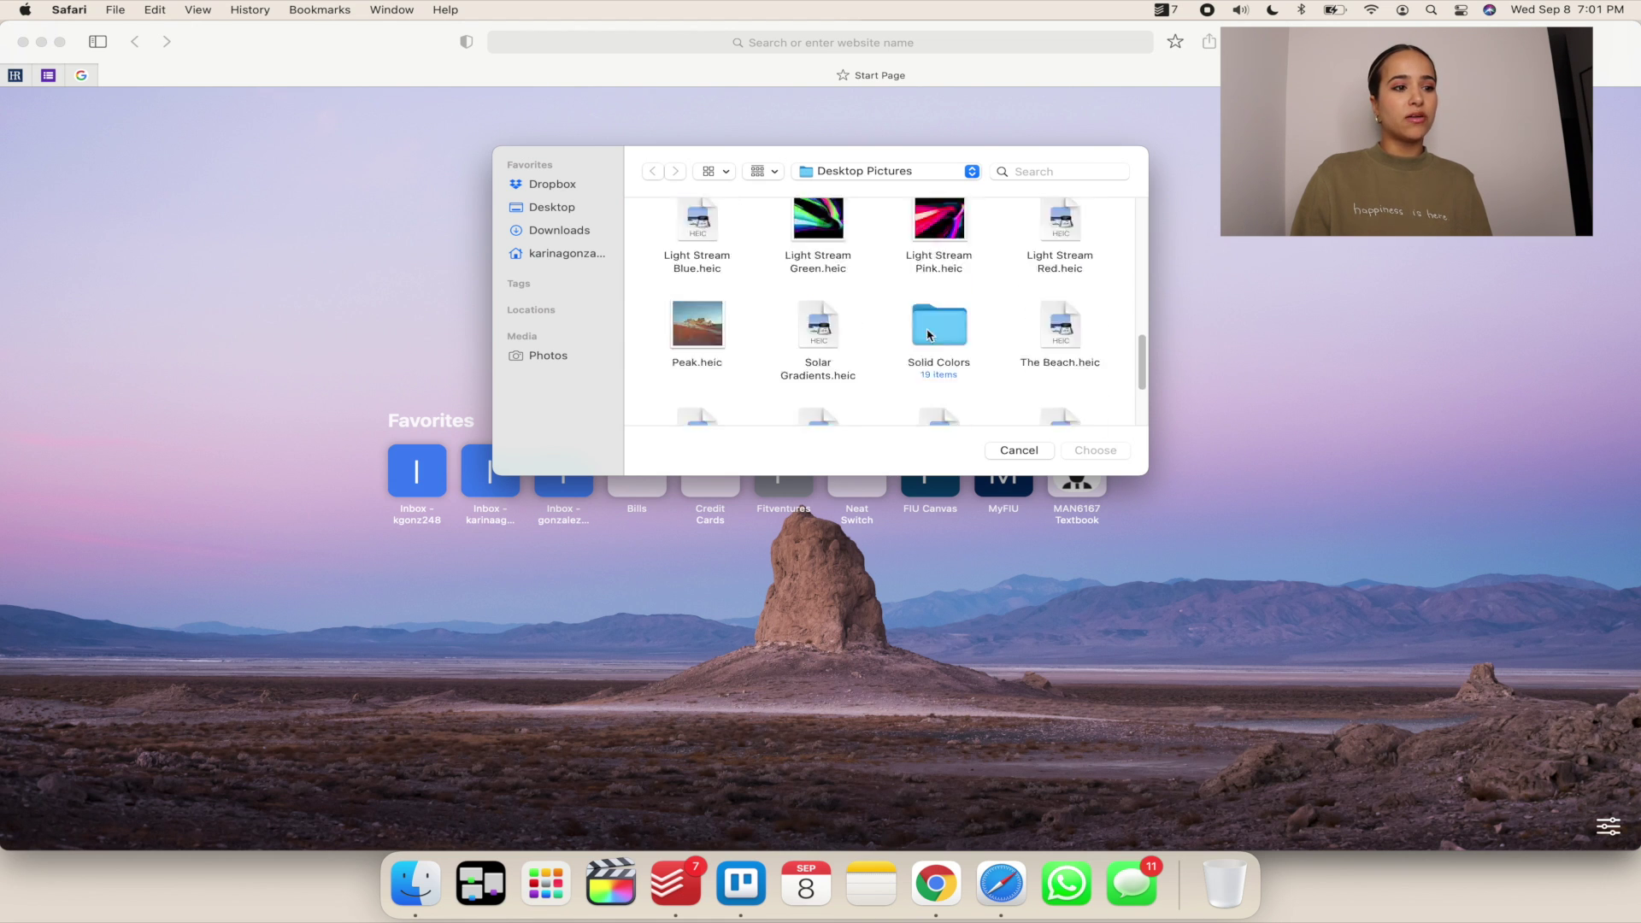
{"action": "scroll", "coordinate": [928, 334], "scroll_direction": "up", "scroll_amount": 5}
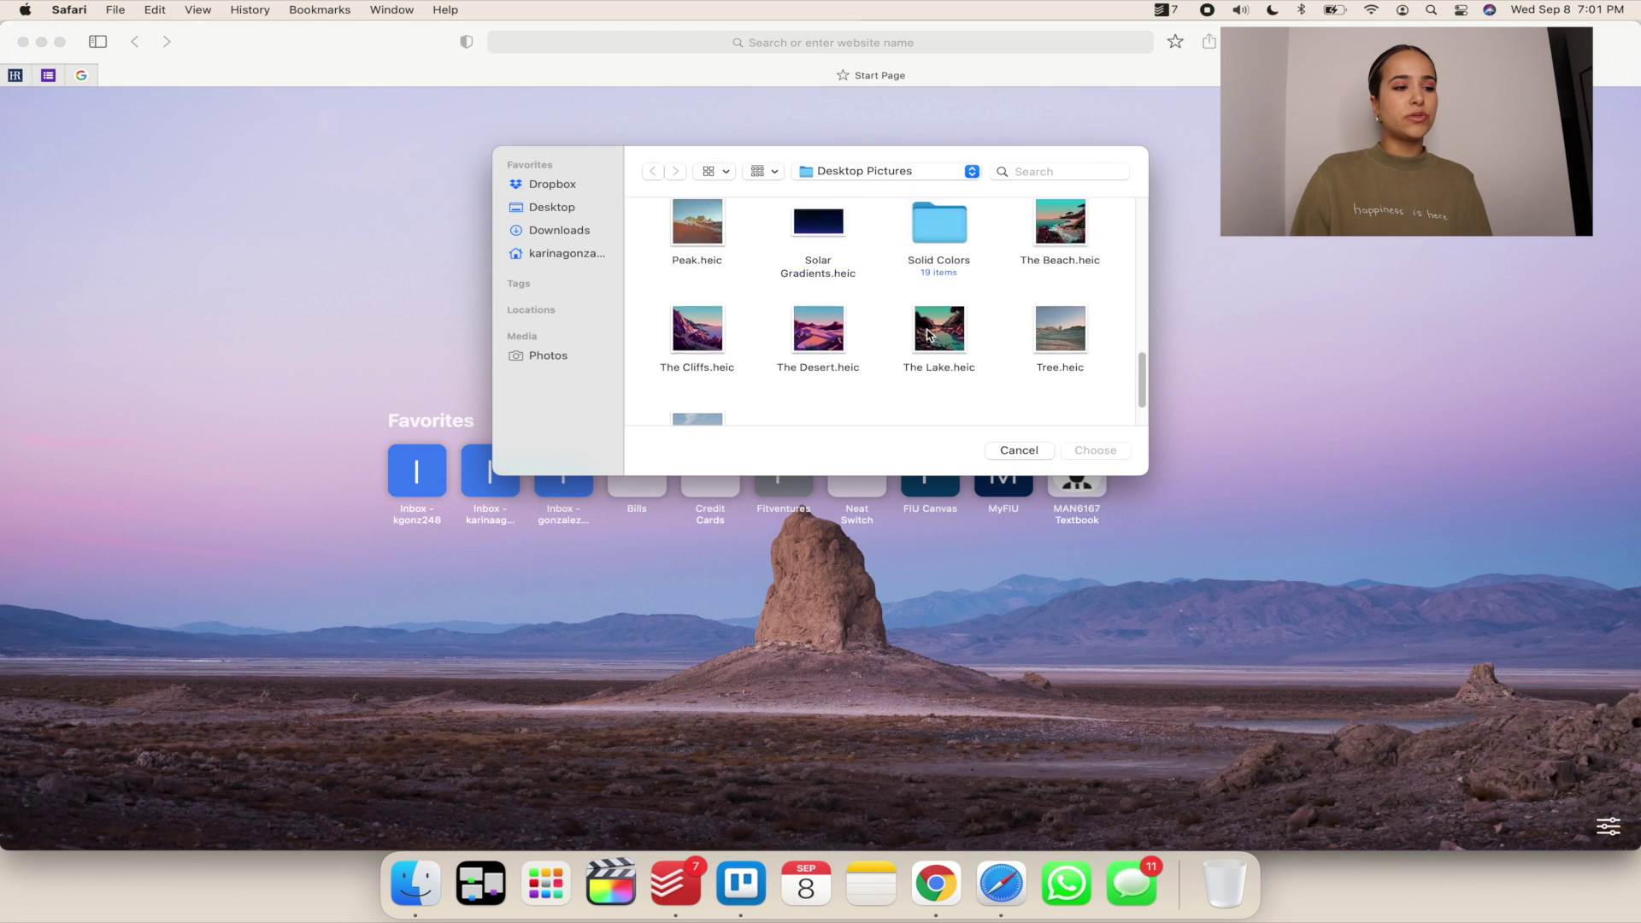
{"action": "left_click", "coordinate": [951, 376]}
{"action": "double_click", "coordinate": [951, 376]}
{"action": "scroll", "coordinate": [953, 372], "scroll_direction": "down", "scroll_amount": 5}
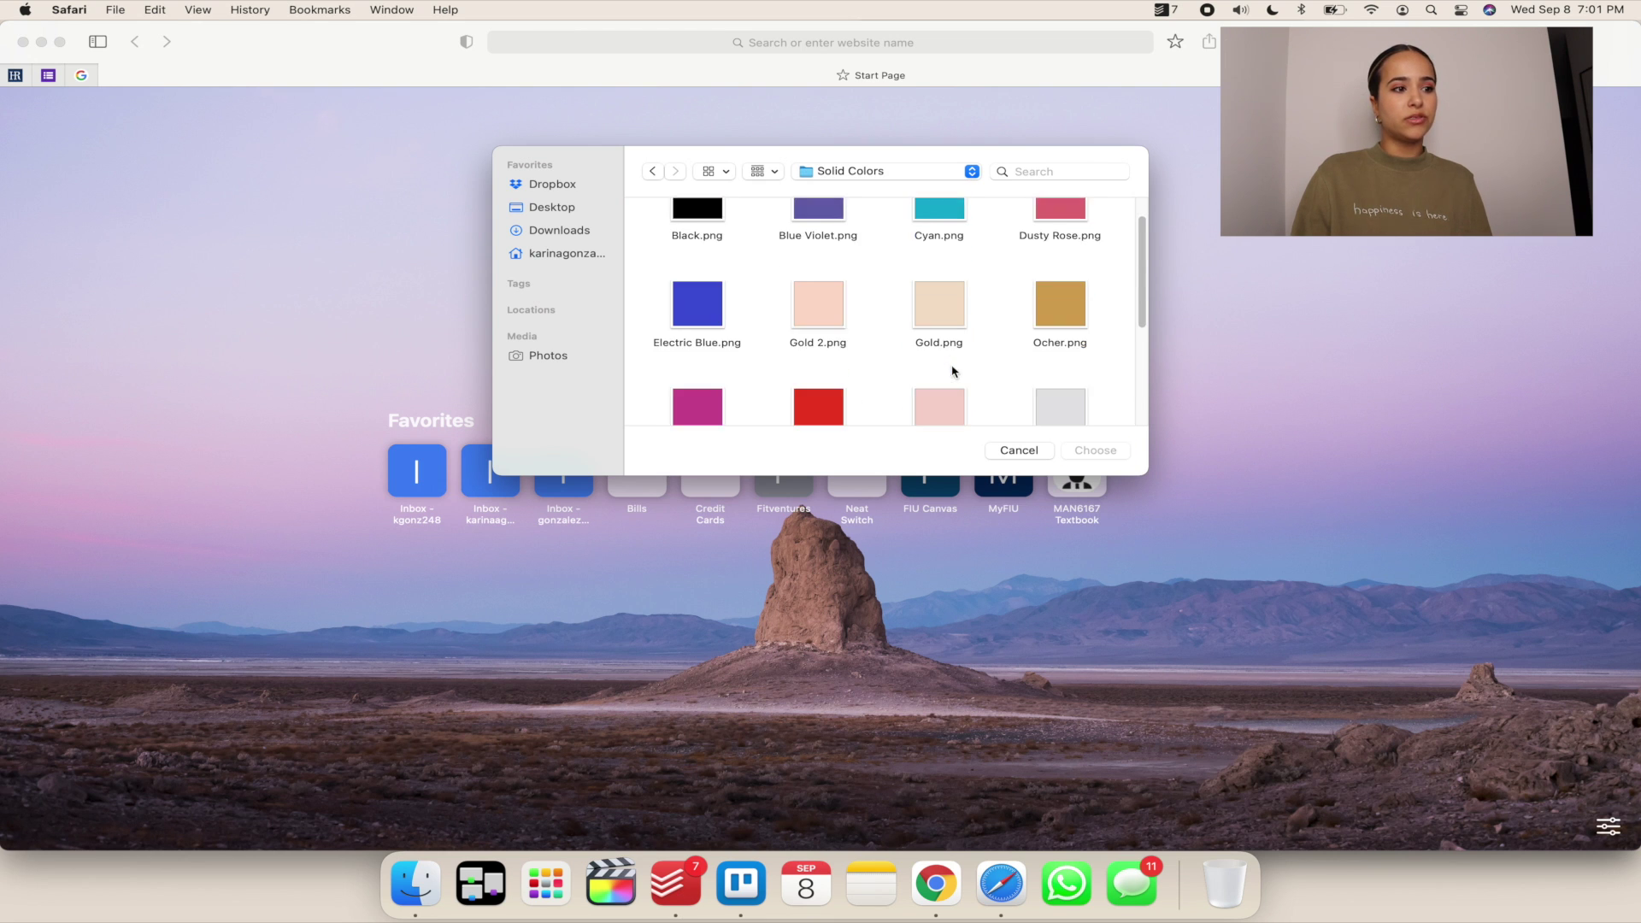
{"action": "scroll", "coordinate": [953, 372], "scroll_direction": "up", "scroll_amount": 4}
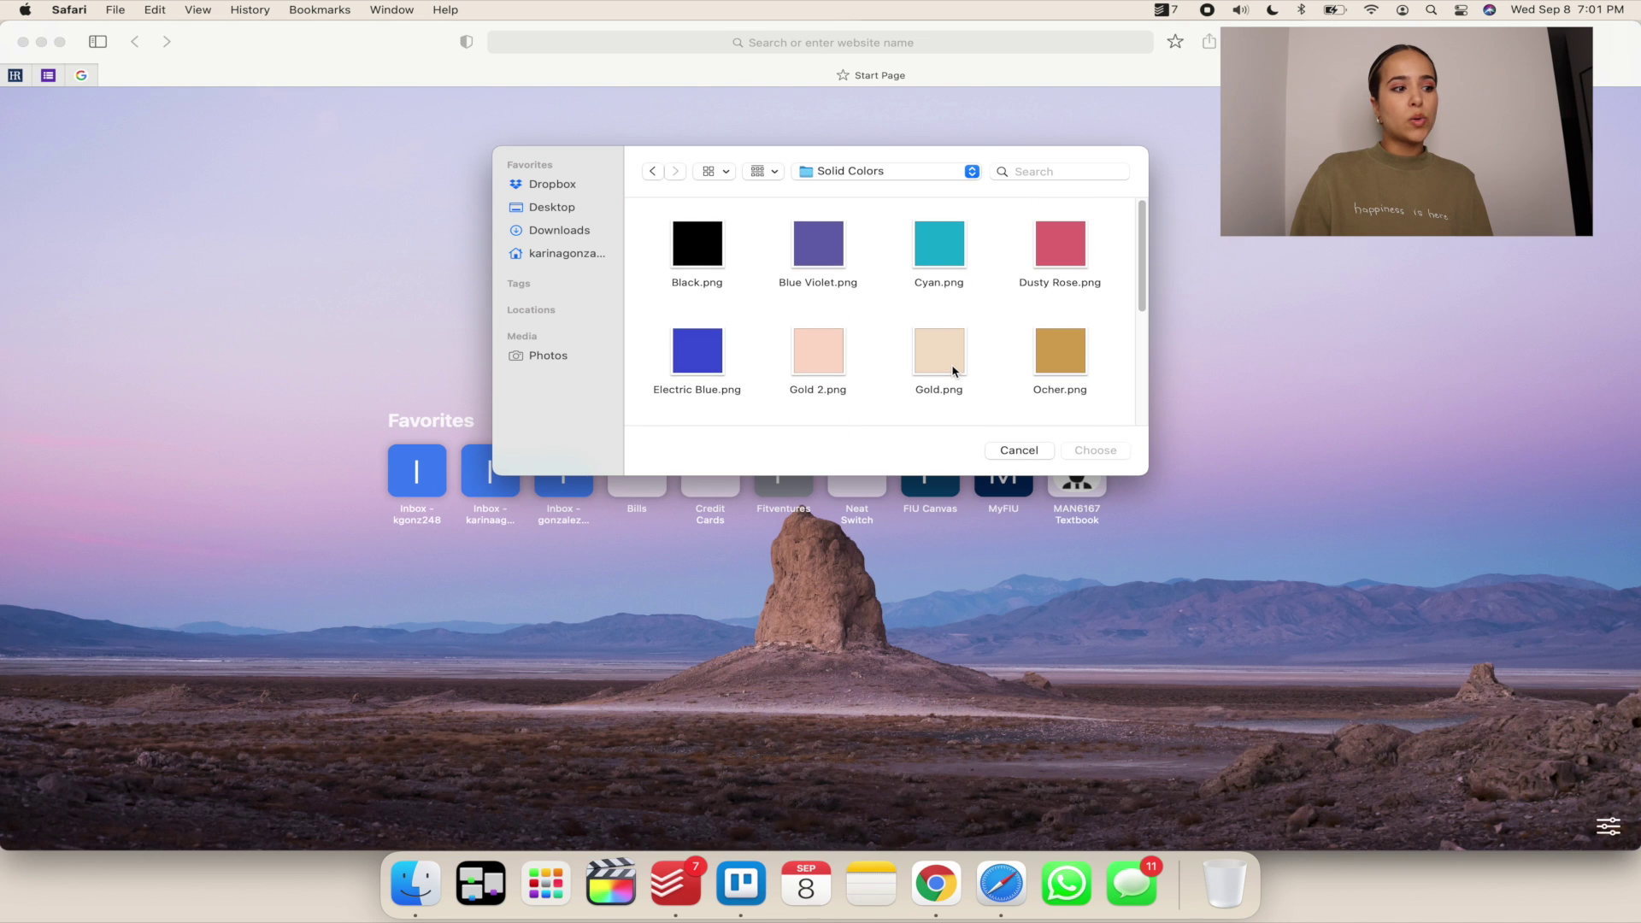
Step: Try the solid colors Gold, Ocher, Gold 2, Rose Gold and Silver as the Start Page background
{"action": "left_click", "coordinate": [953, 372]}
{"action": "left_click", "coordinate": [1060, 350]}
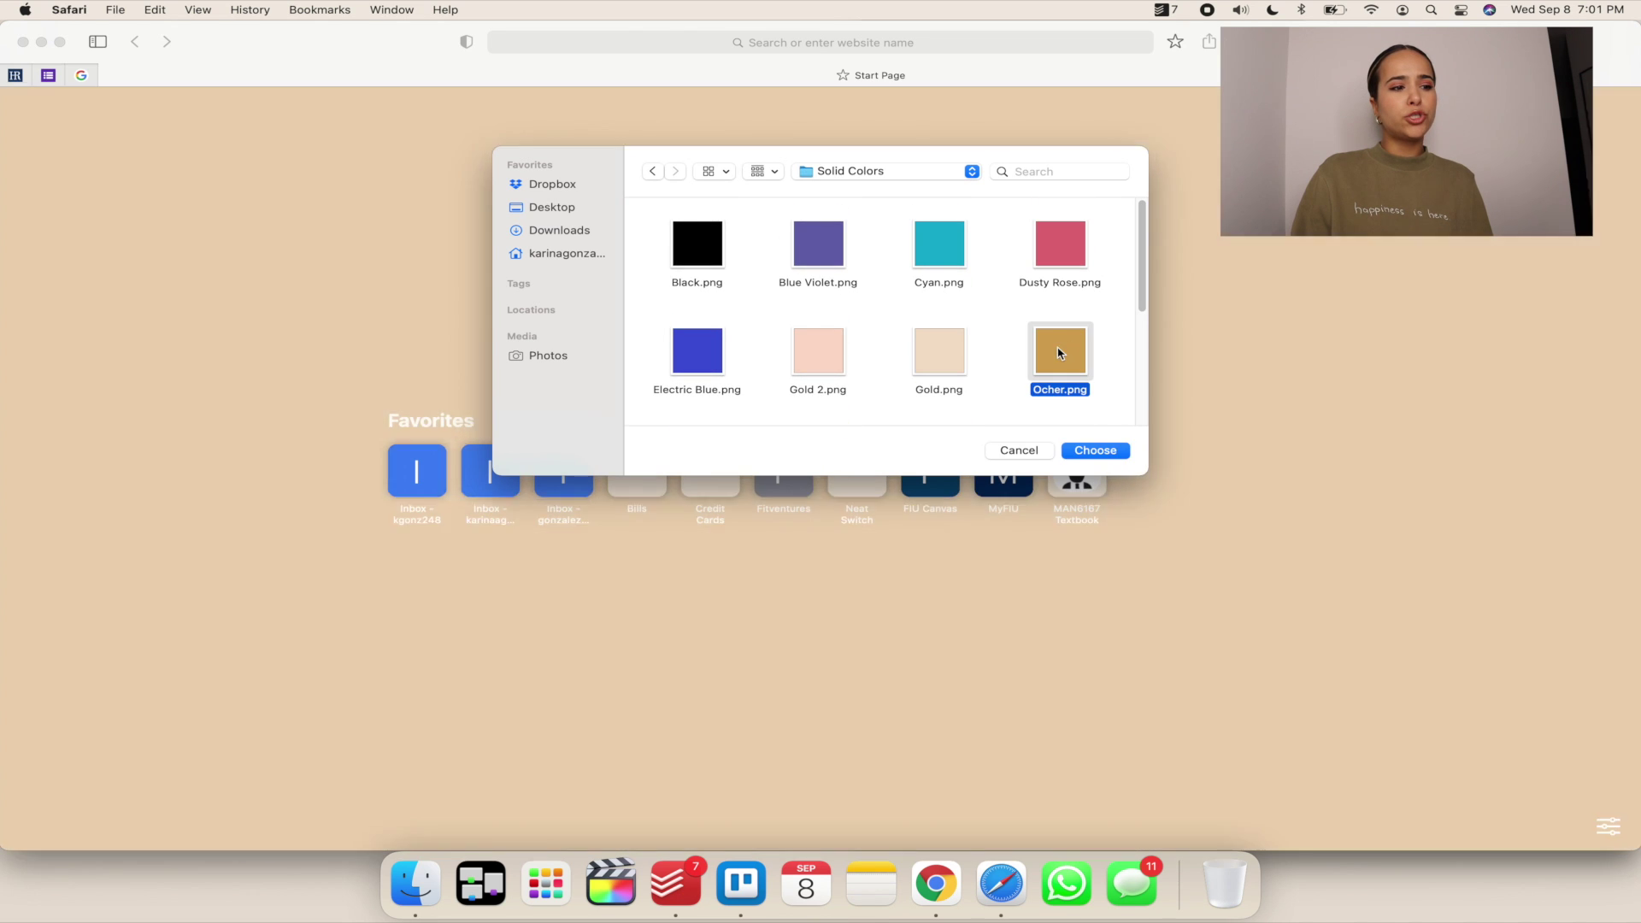
{"action": "left_click", "coordinate": [836, 359]}
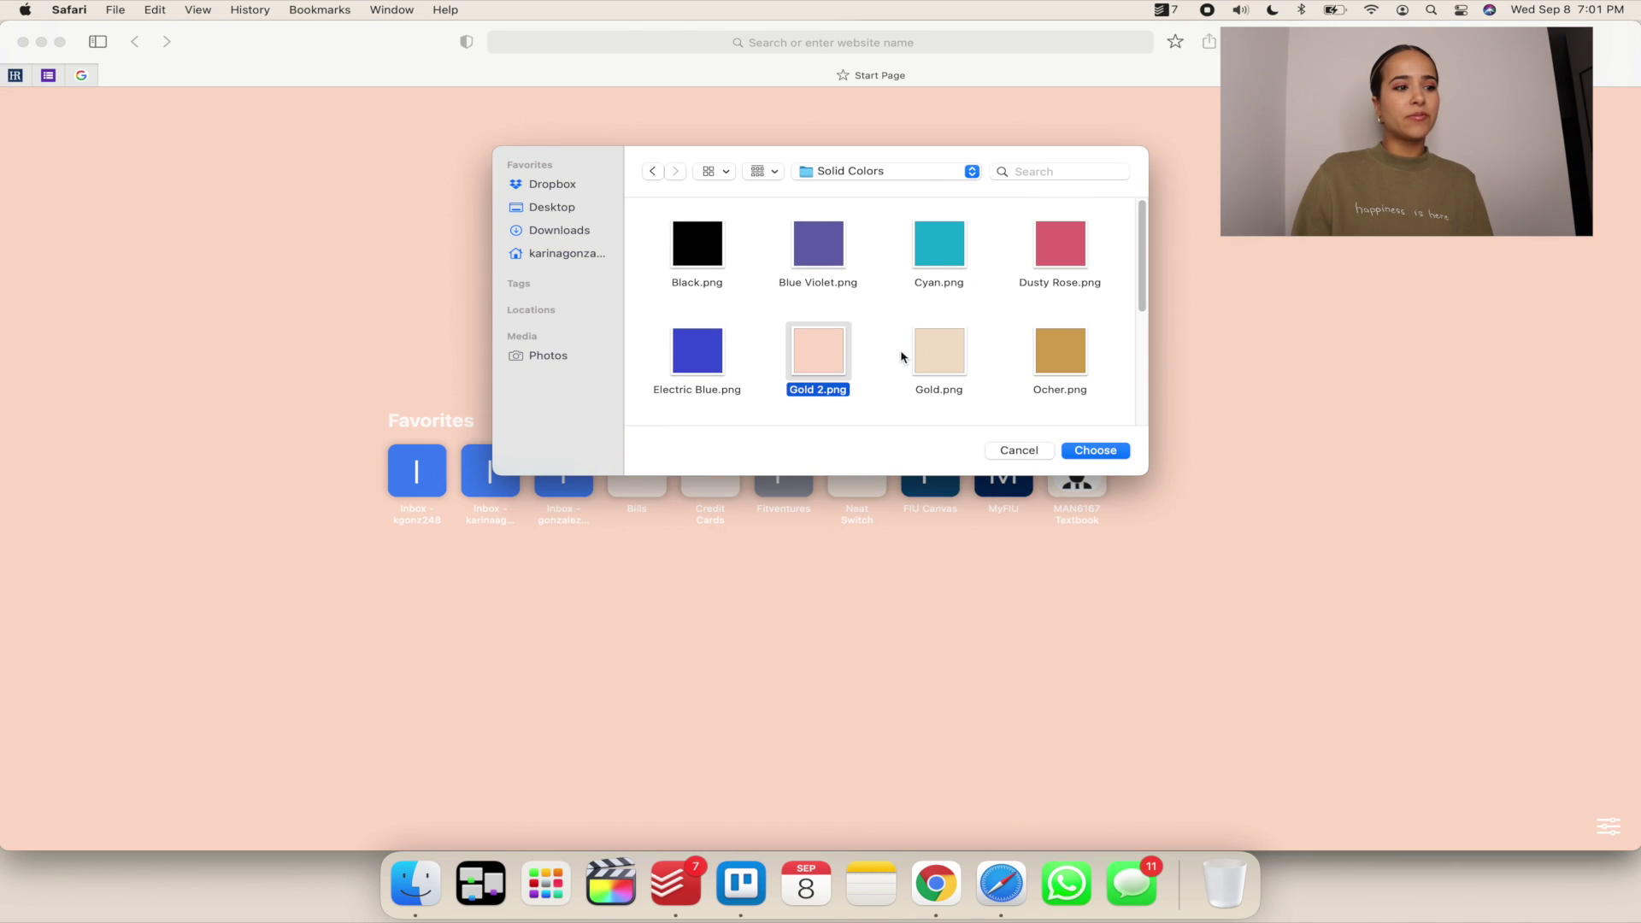
{"action": "scroll", "coordinate": [896, 363], "scroll_direction": "down", "scroll_amount": 2}
{"action": "left_click", "coordinate": [942, 352]}
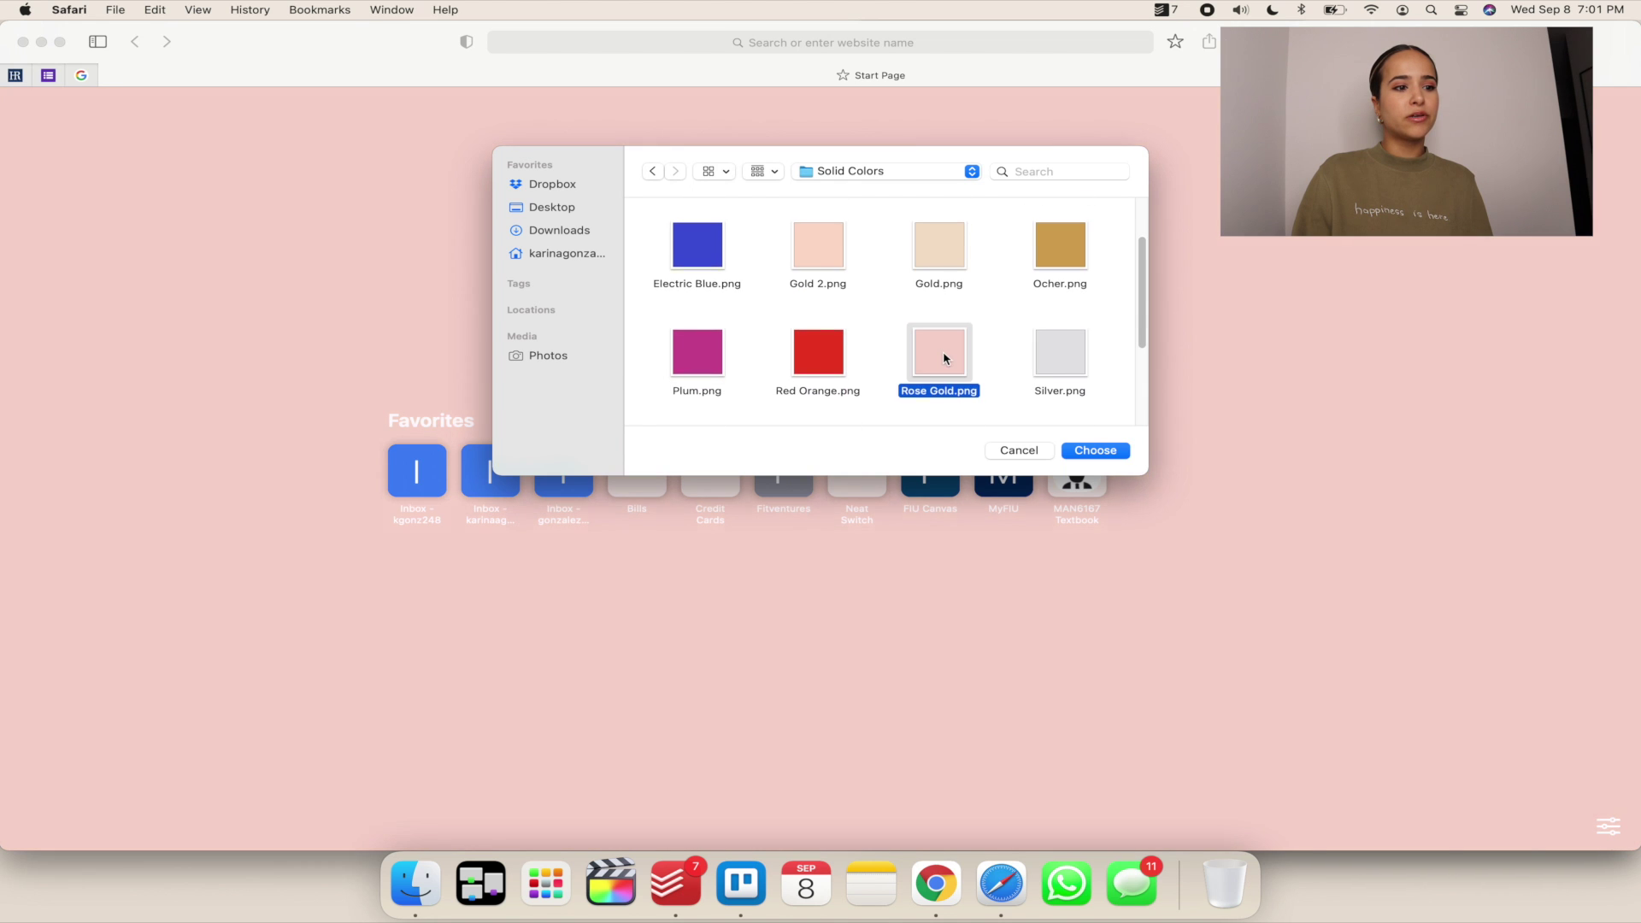
{"action": "left_click", "coordinate": [1083, 343]}
Step: Return to the Desktop Pictures folder and set Dome.heic as the Start Page background
{"action": "scroll", "coordinate": [983, 346], "scroll_direction": "down", "scroll_amount": 2}
{"action": "key", "text": "super+bracketleft"}
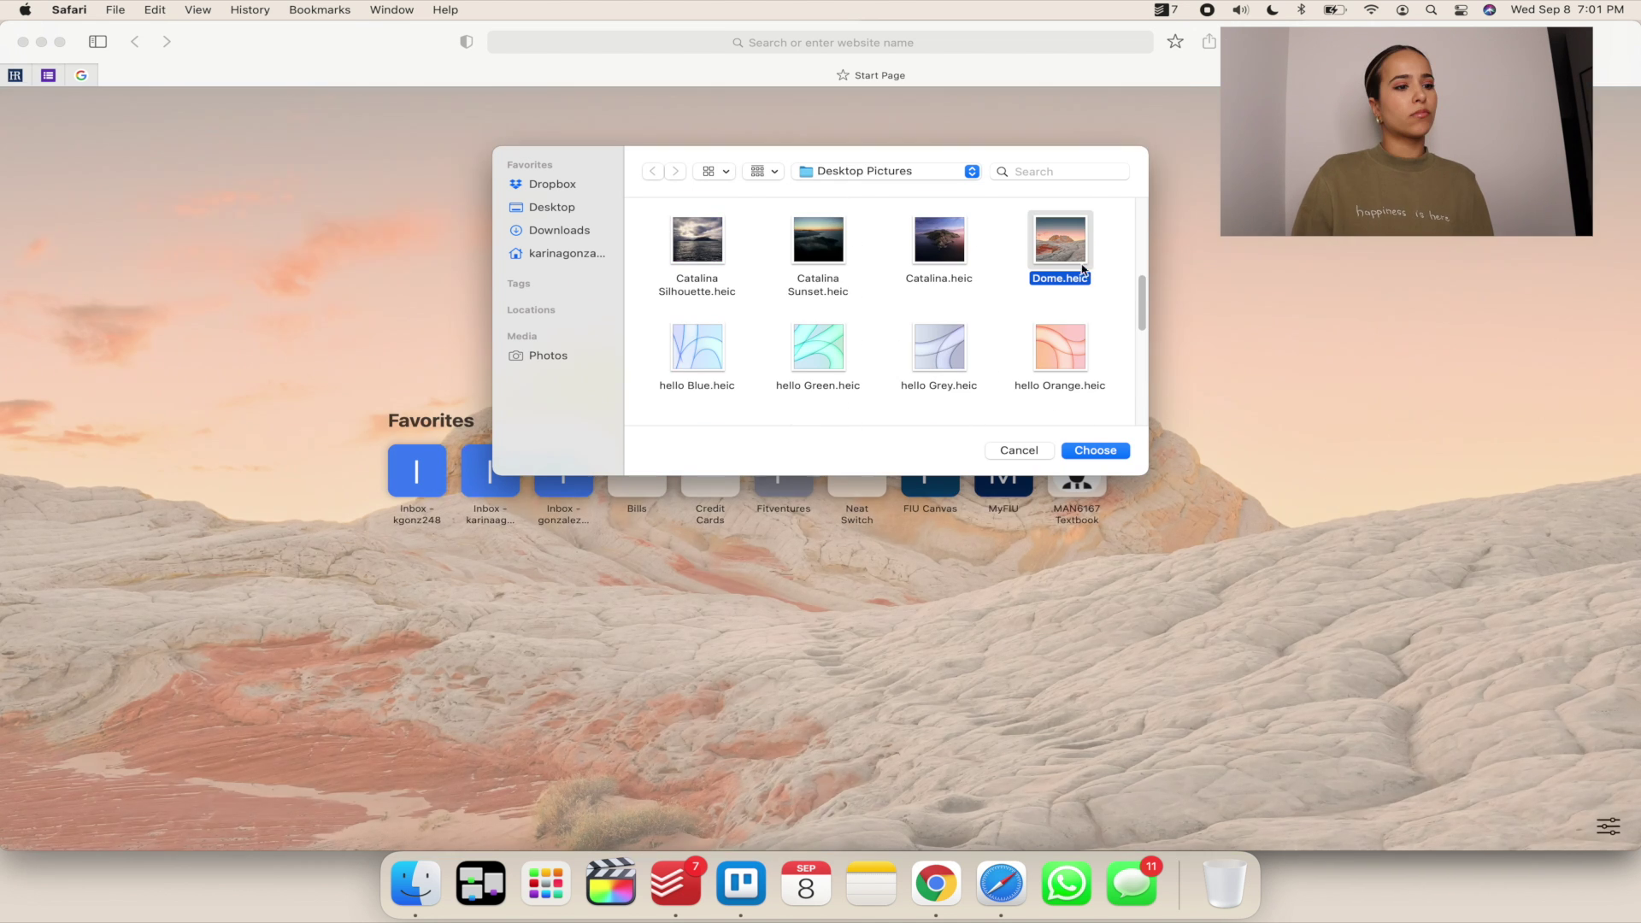
{"action": "left_click", "coordinate": [1098, 451]}
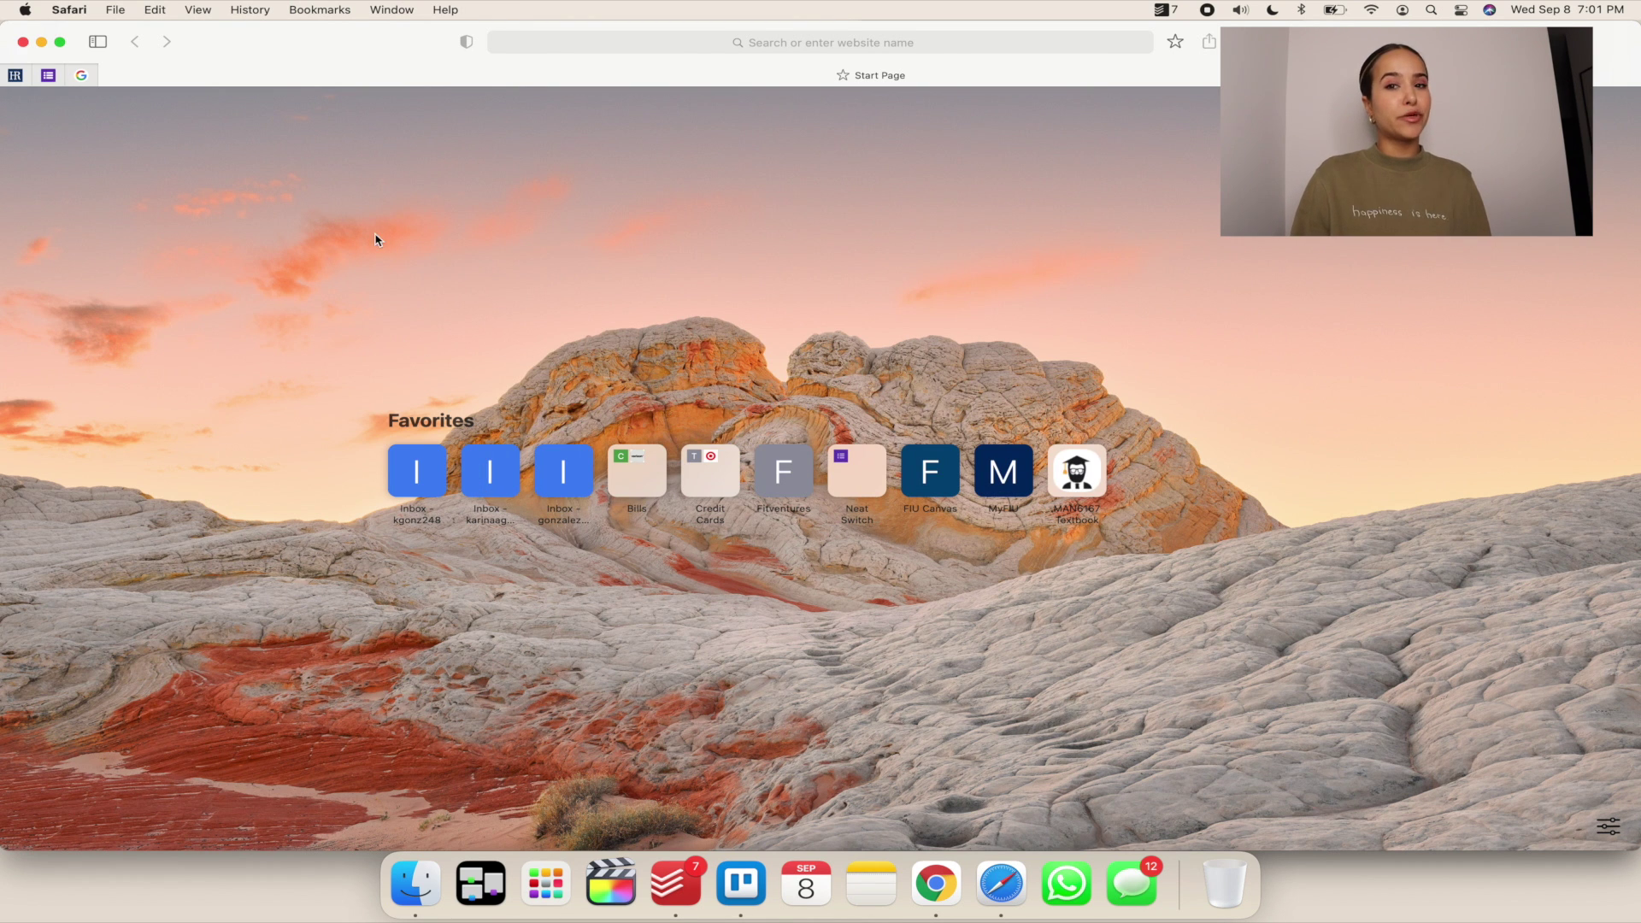
Step: Show the favorites bar and open google.com
{"action": "key", "text": "super+shift+b"}
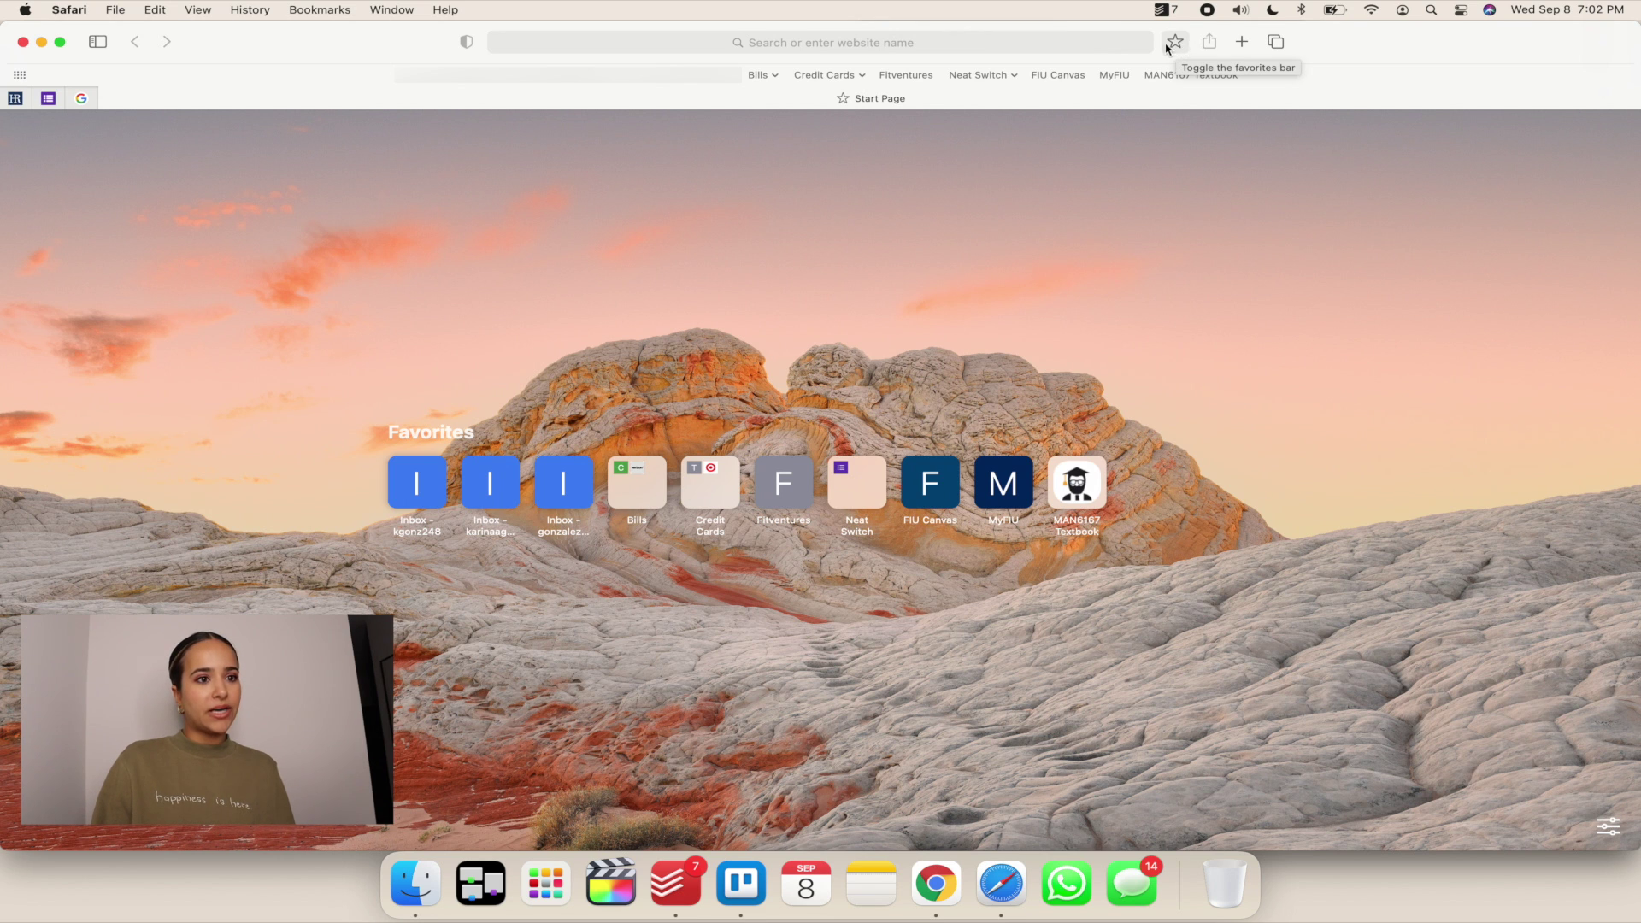
{"action": "left_click", "coordinate": [1023, 44]}
{"action": "type", "text": "google.com"}
{"action": "key", "text": "Return"}
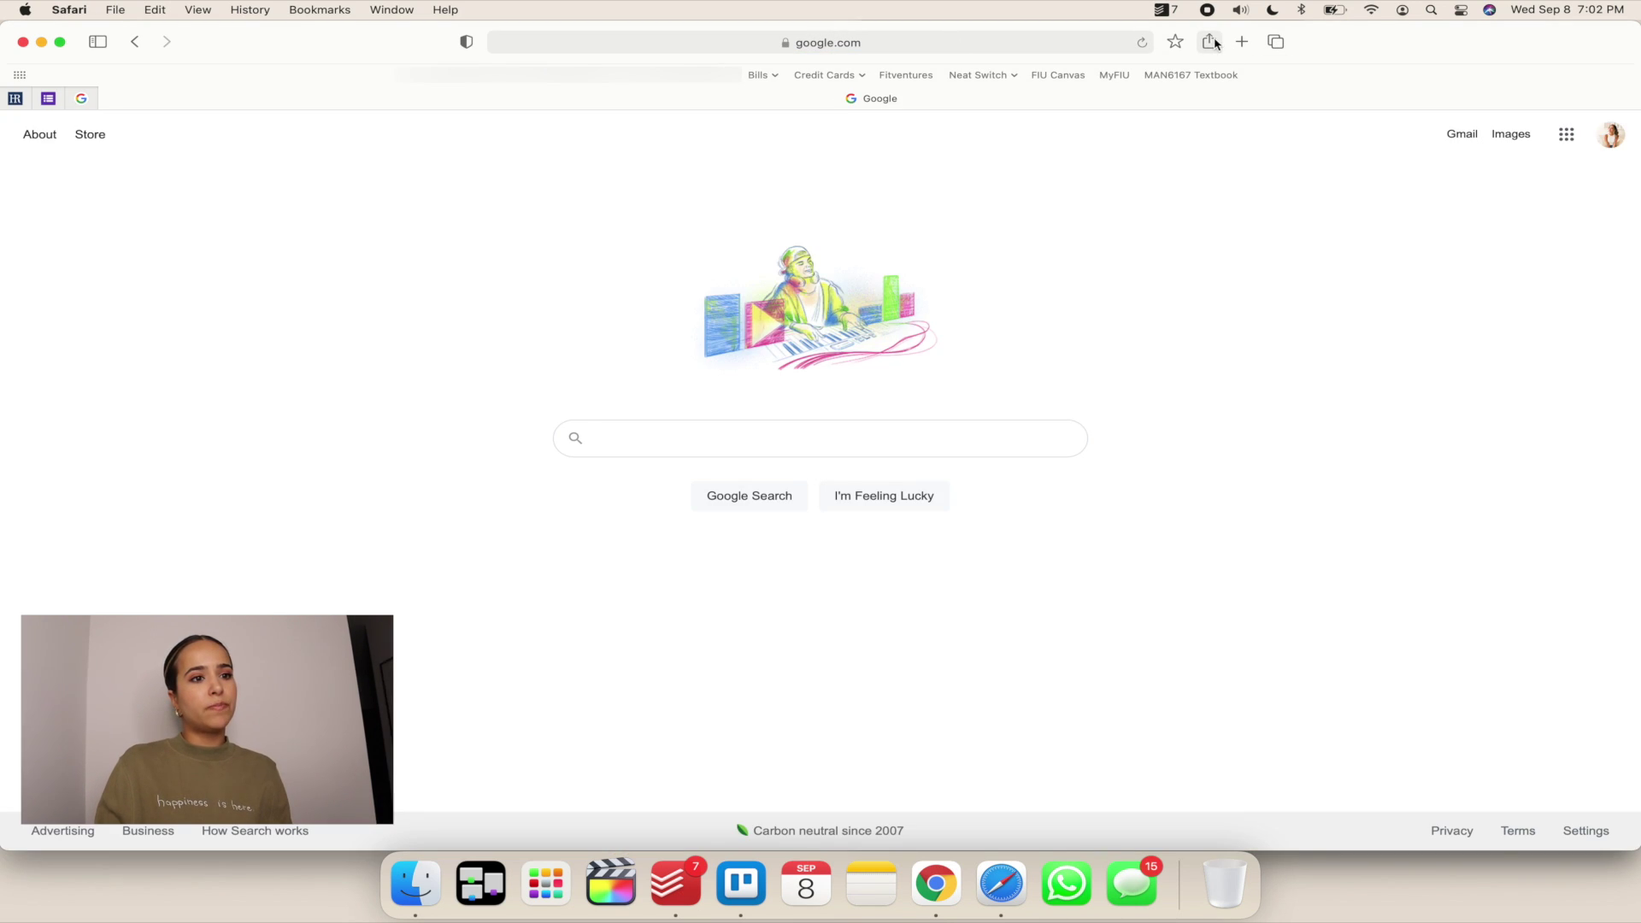
Step: Start adding the Google page to Favorites under the name Google, and cancel the dialog
{"action": "left_click", "coordinate": [1210, 43]}
{"action": "left_click", "coordinate": [1234, 89]}
{"action": "left_click", "coordinate": [694, 433]}
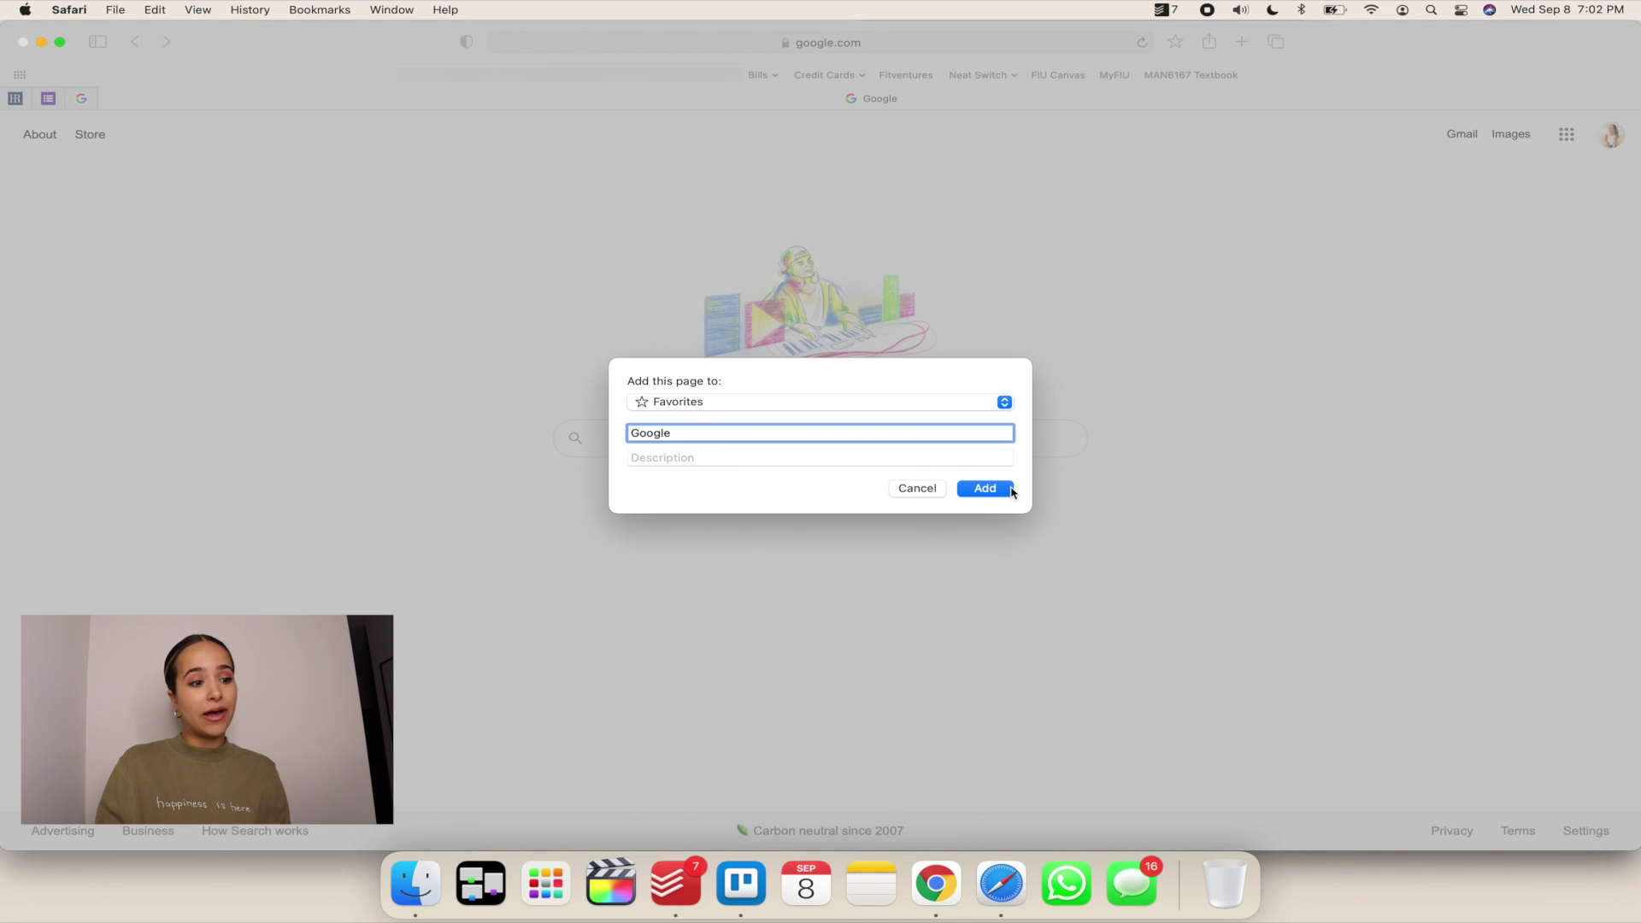
{"action": "left_click", "coordinate": [913, 490]}
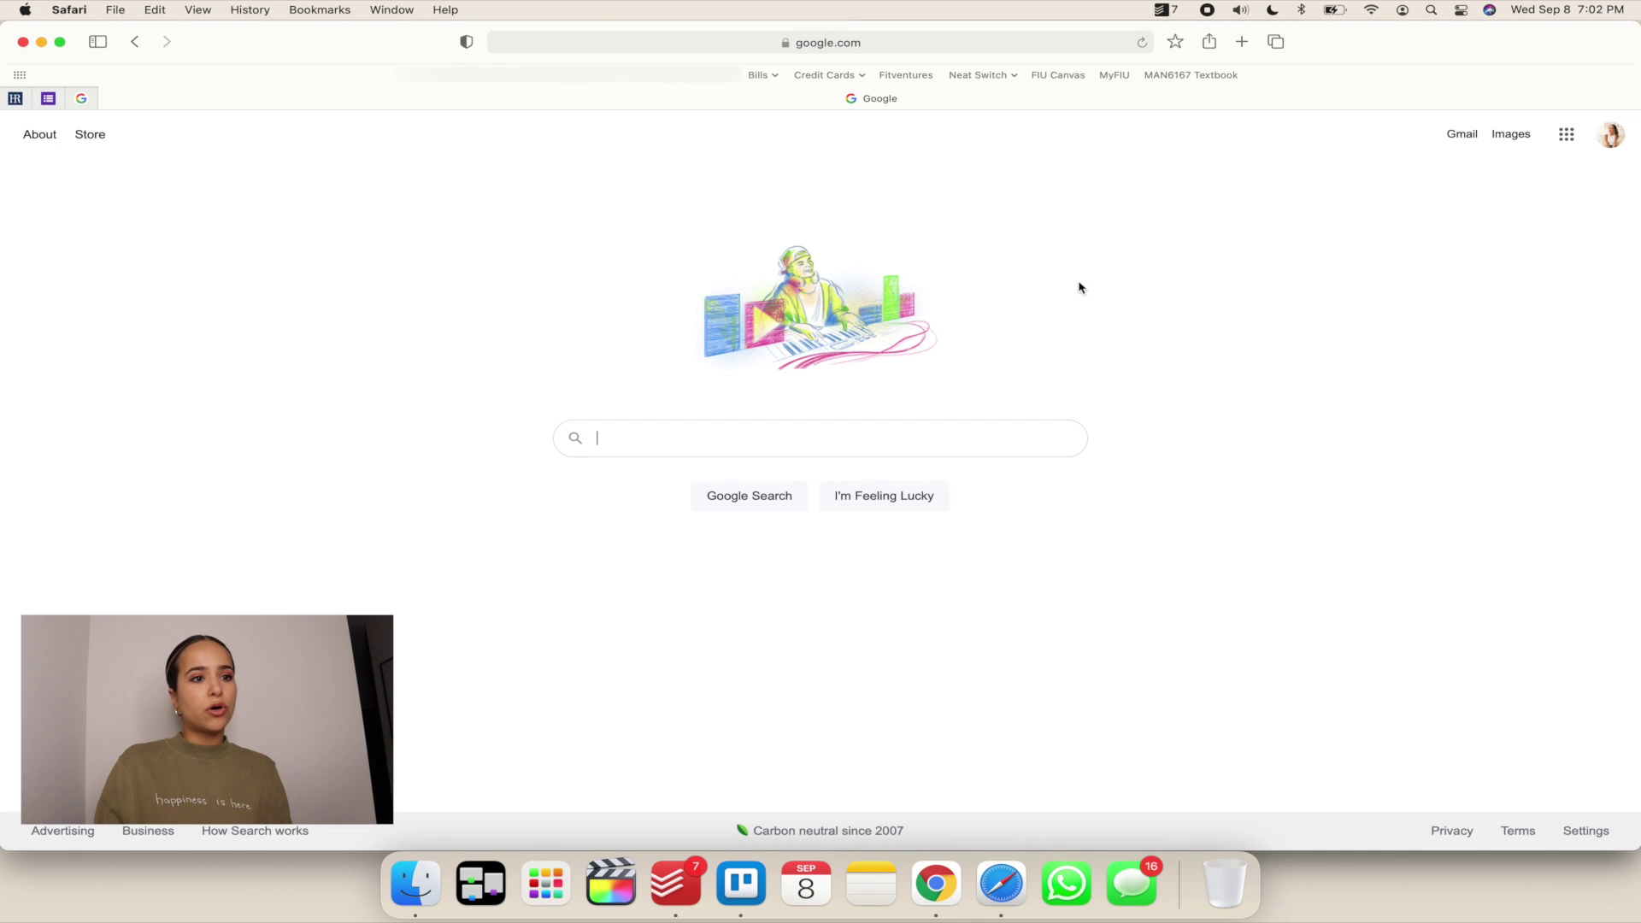
Step: Check the contents of the Bills and Credit Cards folders in the favorites bar, and close the list
{"action": "left_click", "coordinate": [773, 76]}
{"action": "left_click", "coordinate": [863, 77]}
{"action": "left_click", "coordinate": [865, 76]}
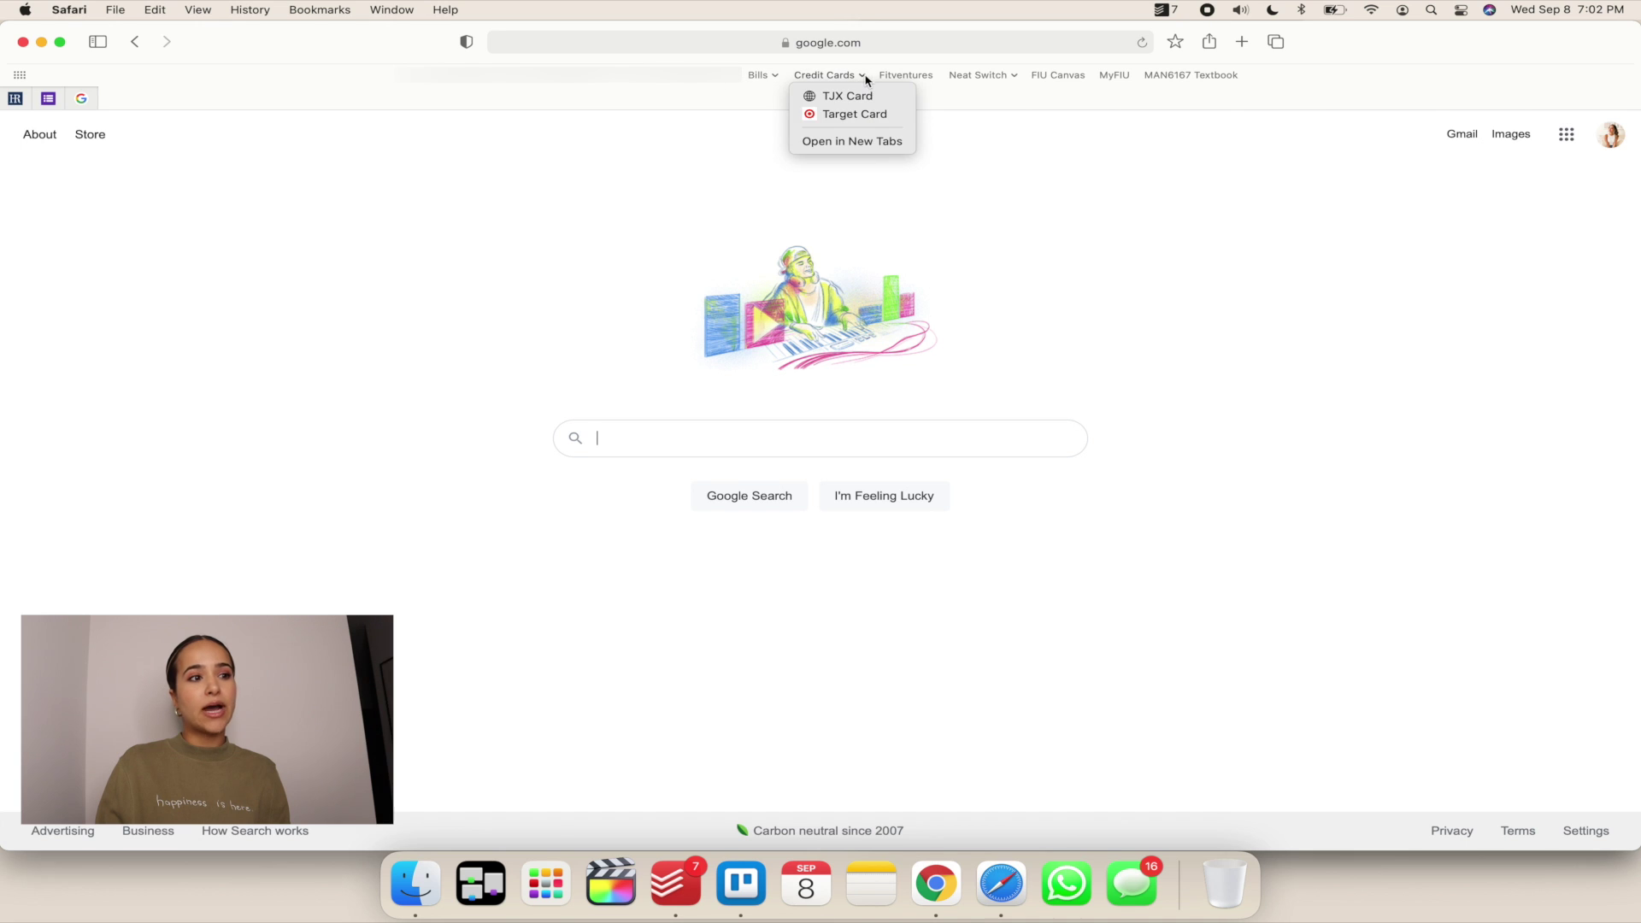
{"action": "left_click", "coordinate": [1169, 231]}
Step: Try to create a new folder directly in the favorites bar
{"action": "right_click", "coordinate": [1272, 76]}
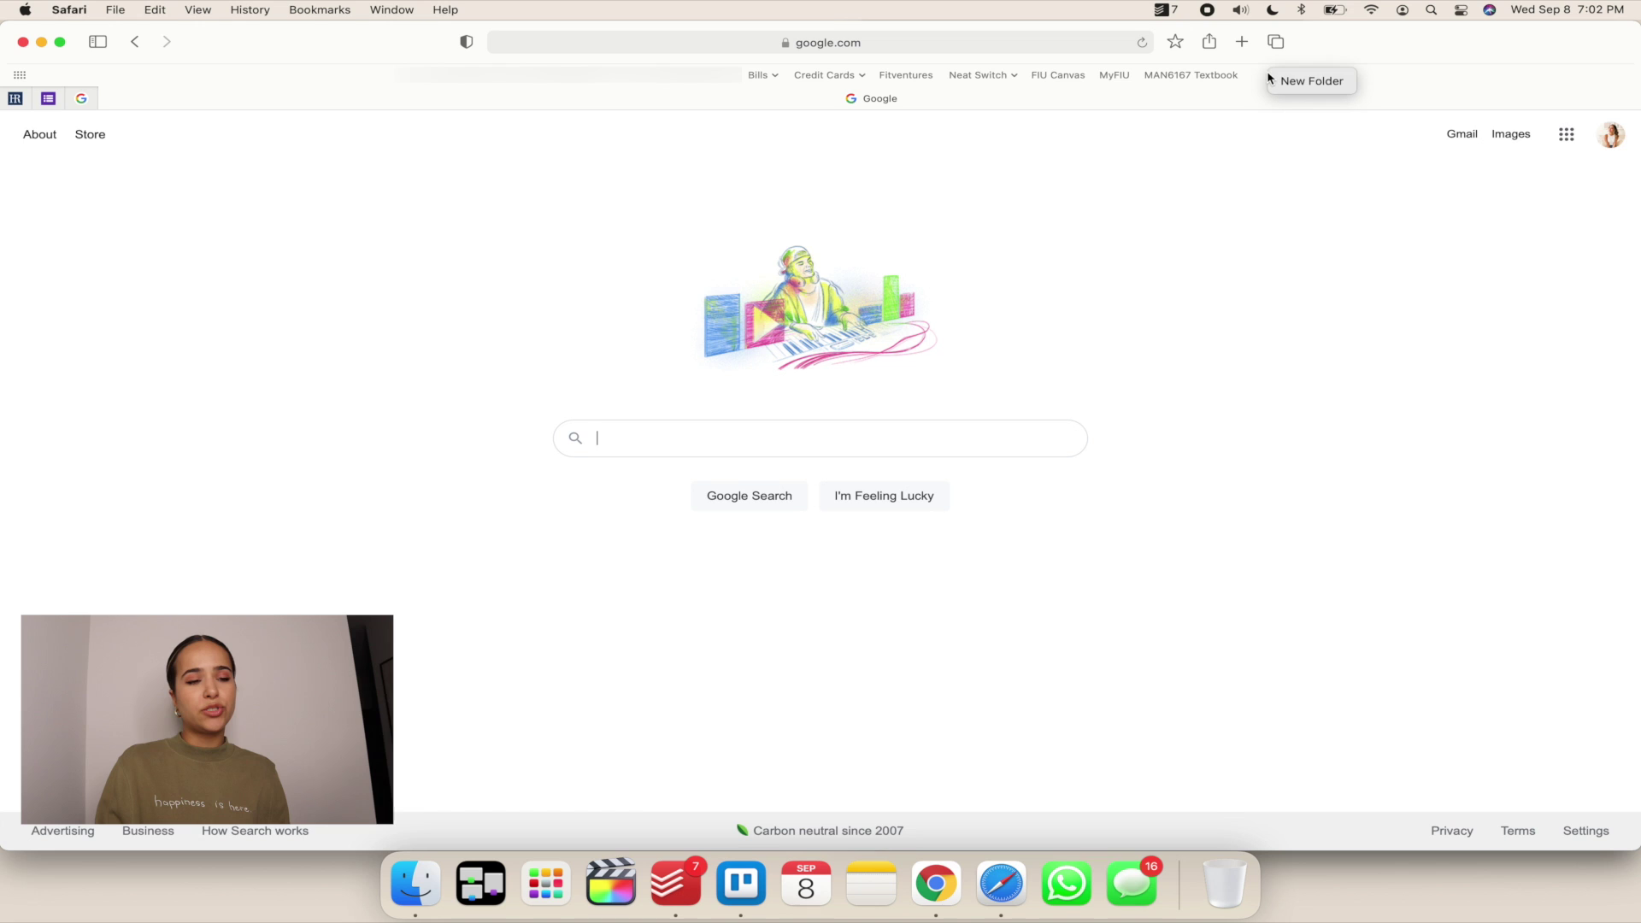
{"action": "left_click", "coordinate": [1247, 102]}
{"action": "right_click", "coordinate": [1284, 74]}
{"action": "left_click", "coordinate": [1297, 85]}
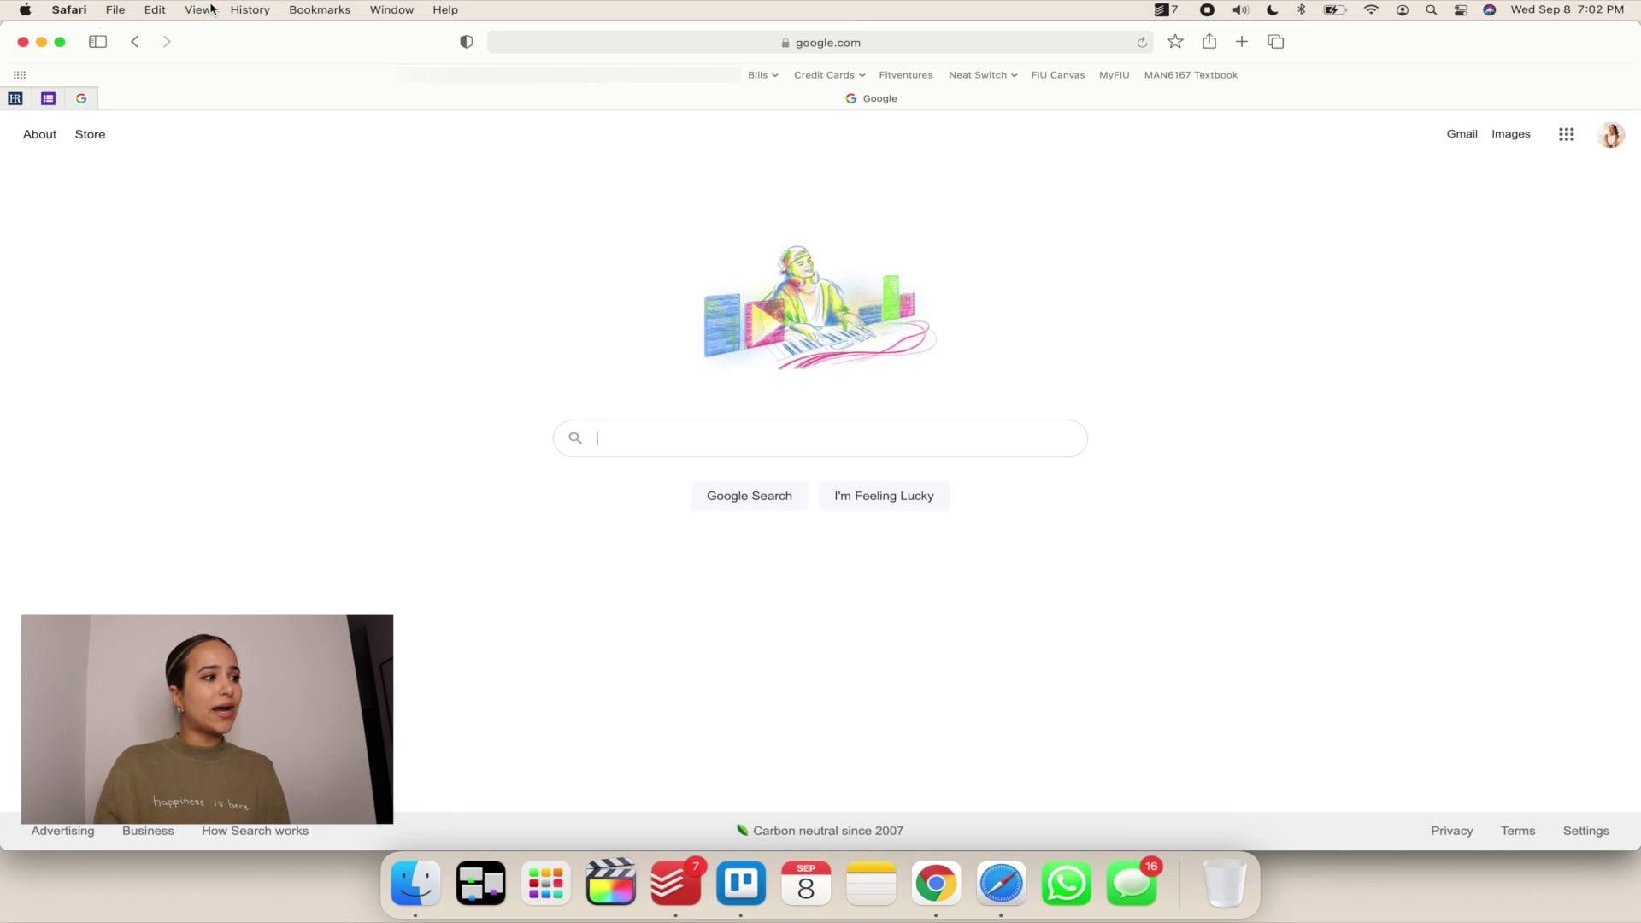
Step: Open the bookmarks for editing and expand the Favorites folder to show its items
{"action": "left_click", "coordinate": [325, 8]}
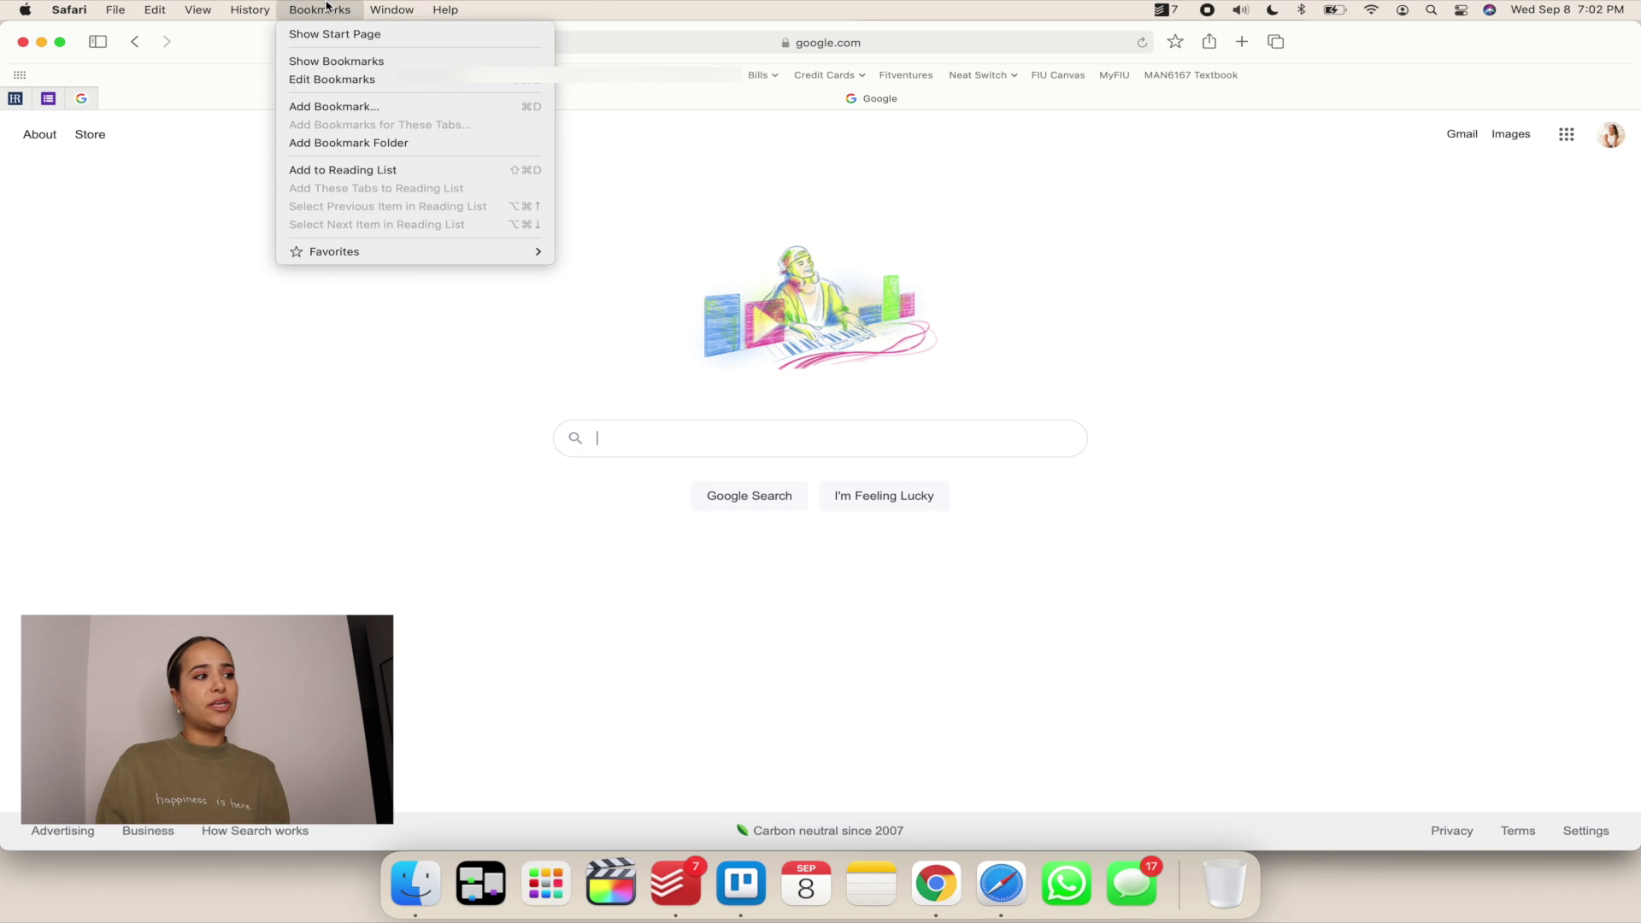
{"action": "left_click", "coordinate": [328, 81]}
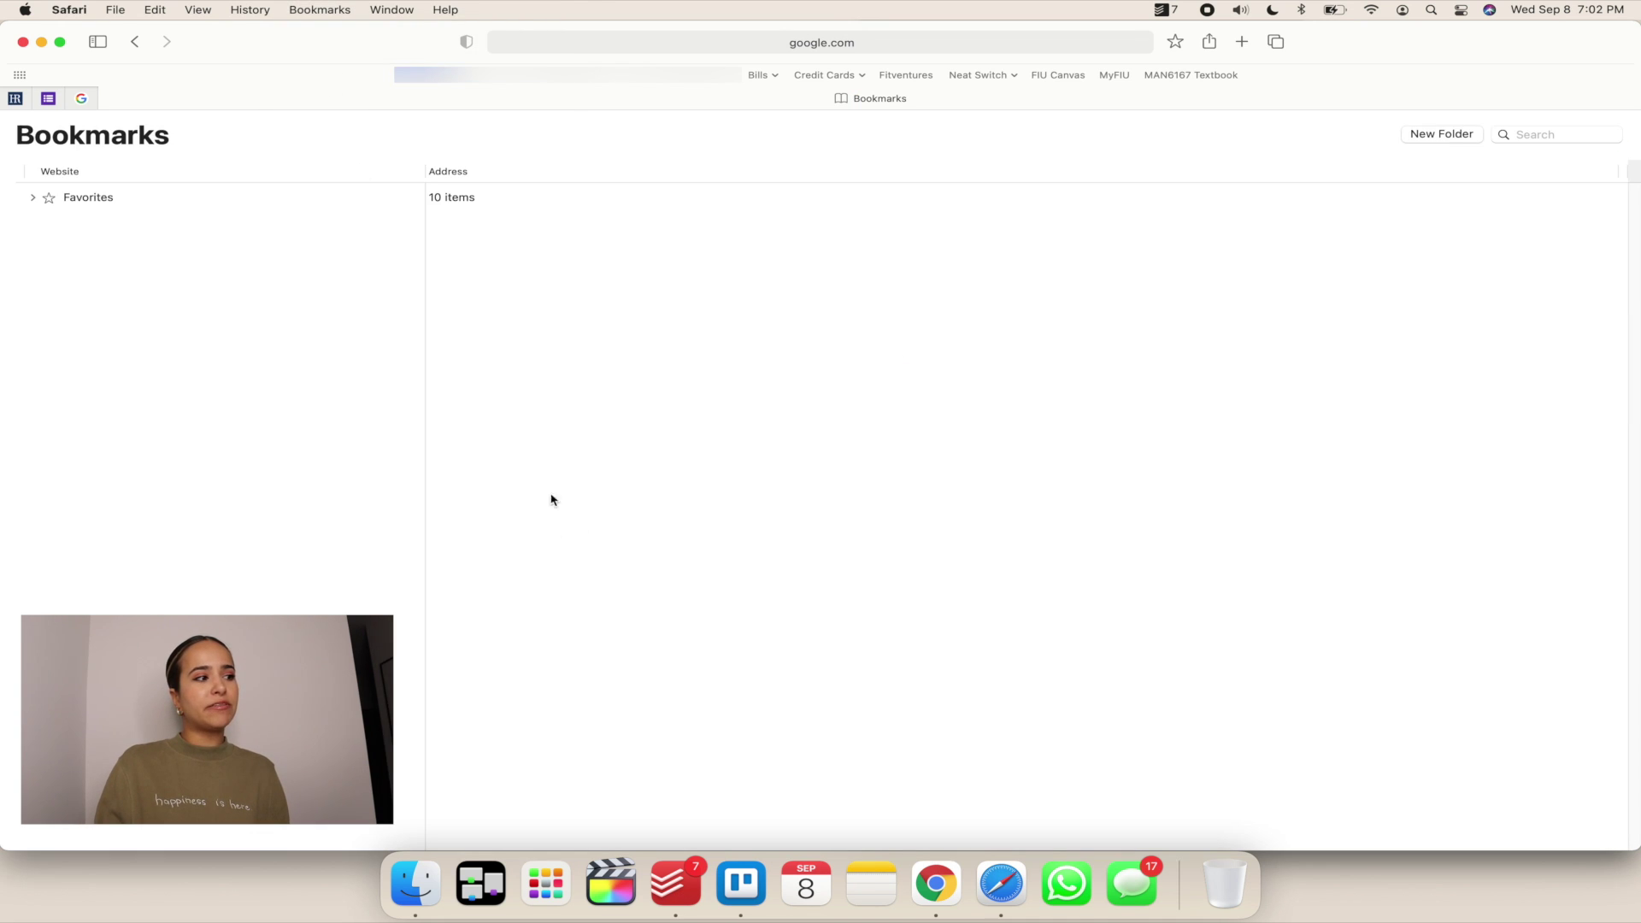
{"action": "left_click", "coordinate": [33, 199]}
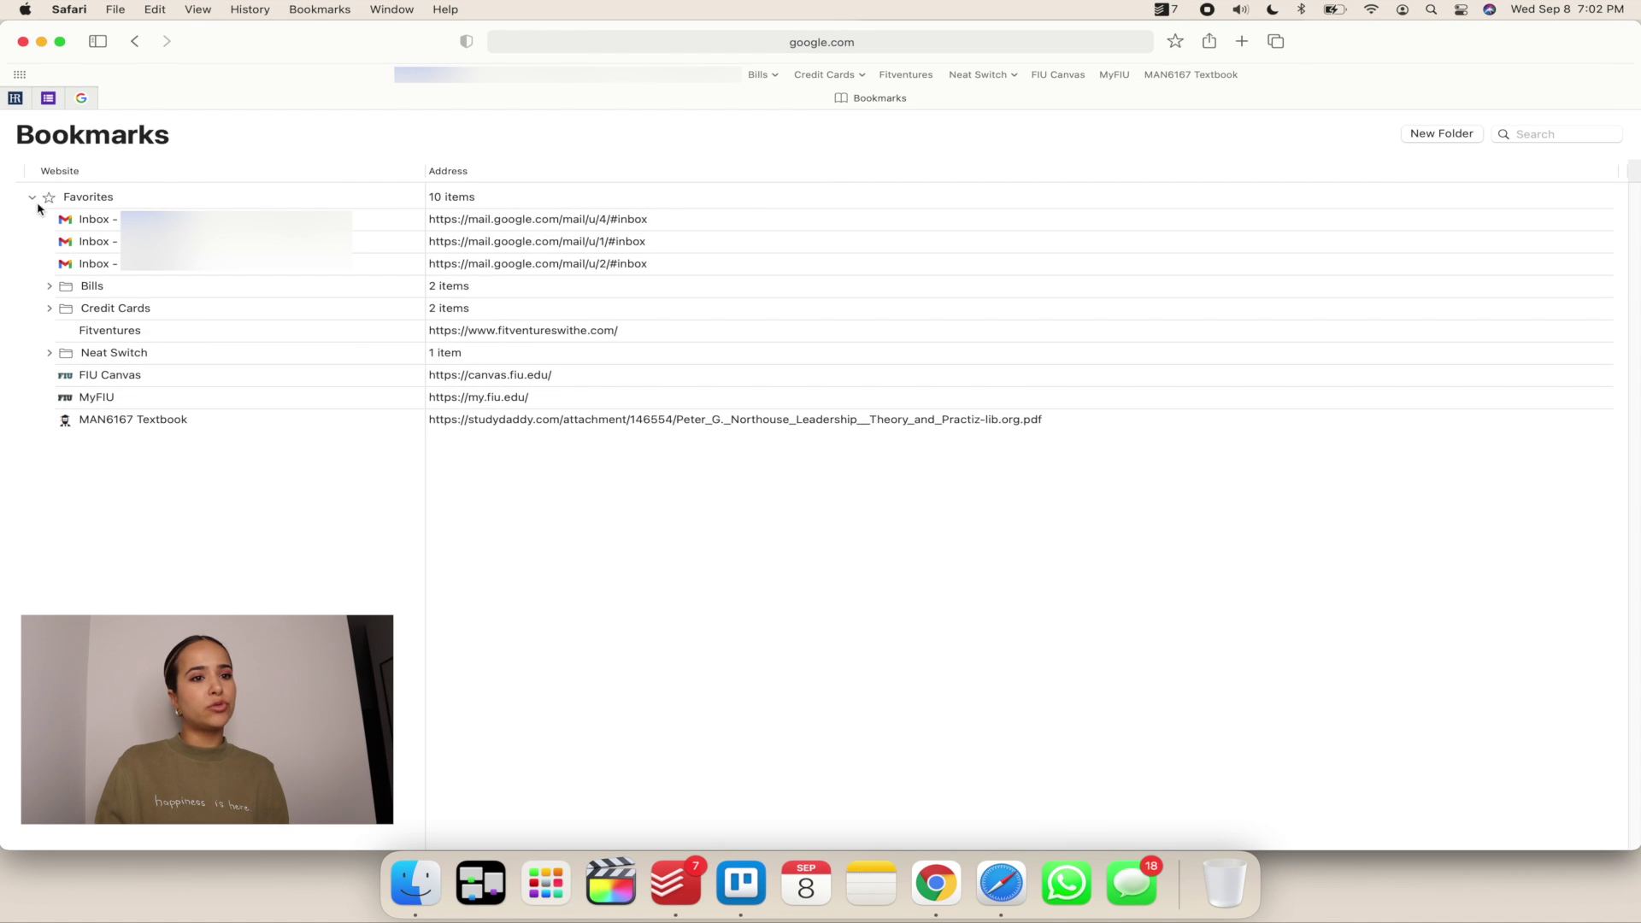
Step: Create a new bookmark folder named example, and delete it again
{"action": "left_click", "coordinate": [1438, 134]}
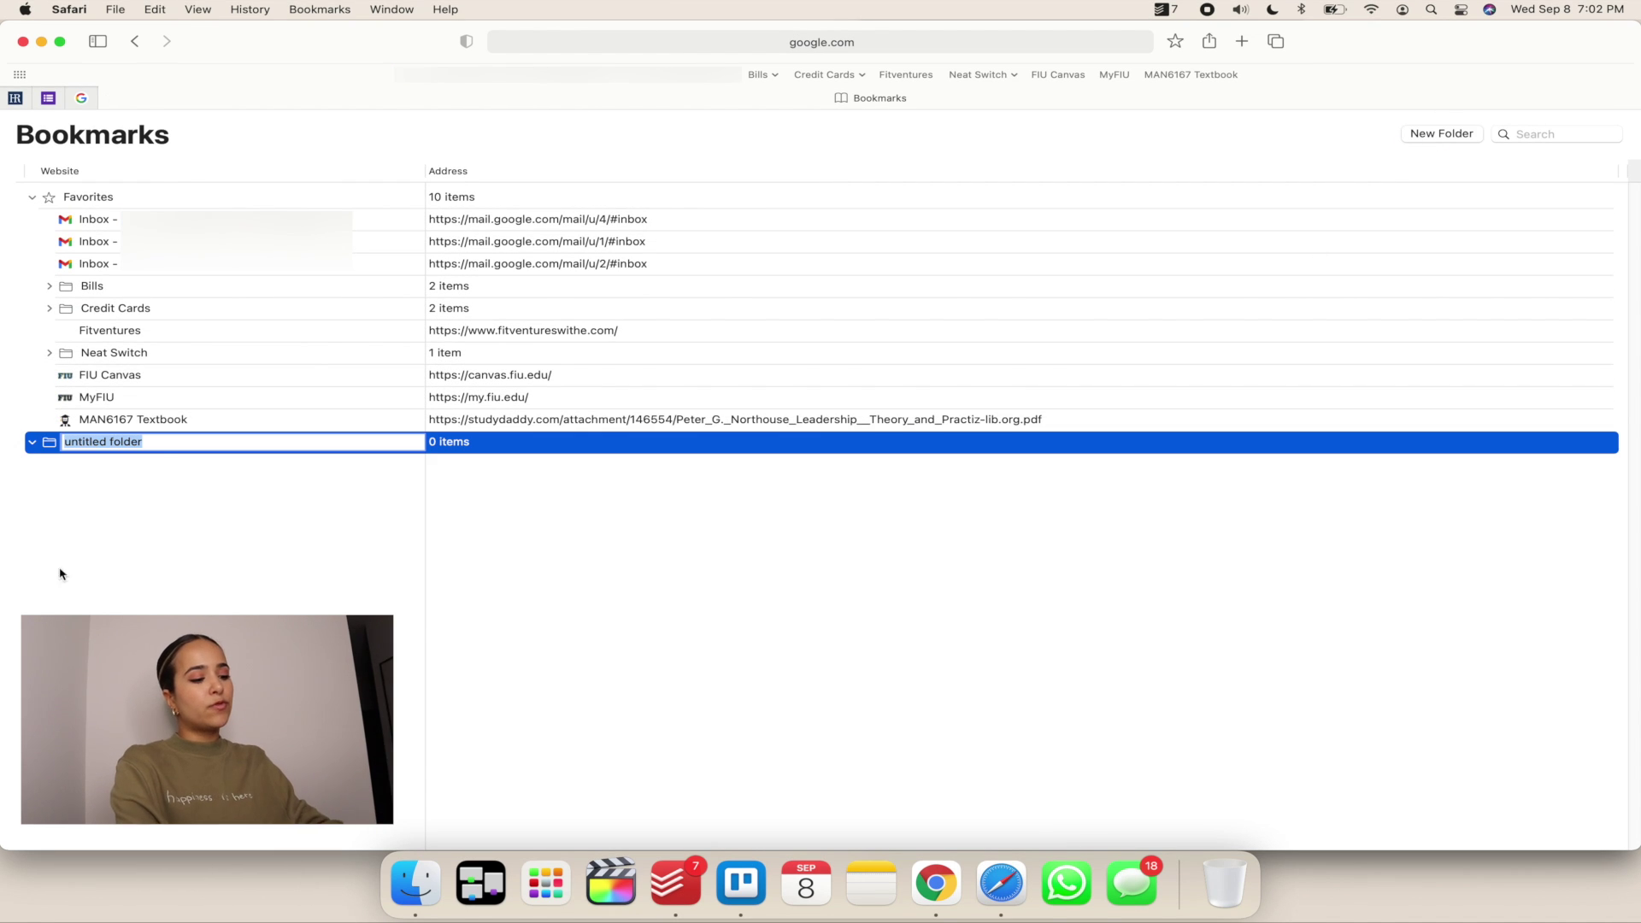
{"action": "type", "text": "example"}
{"action": "key", "text": "Return"}
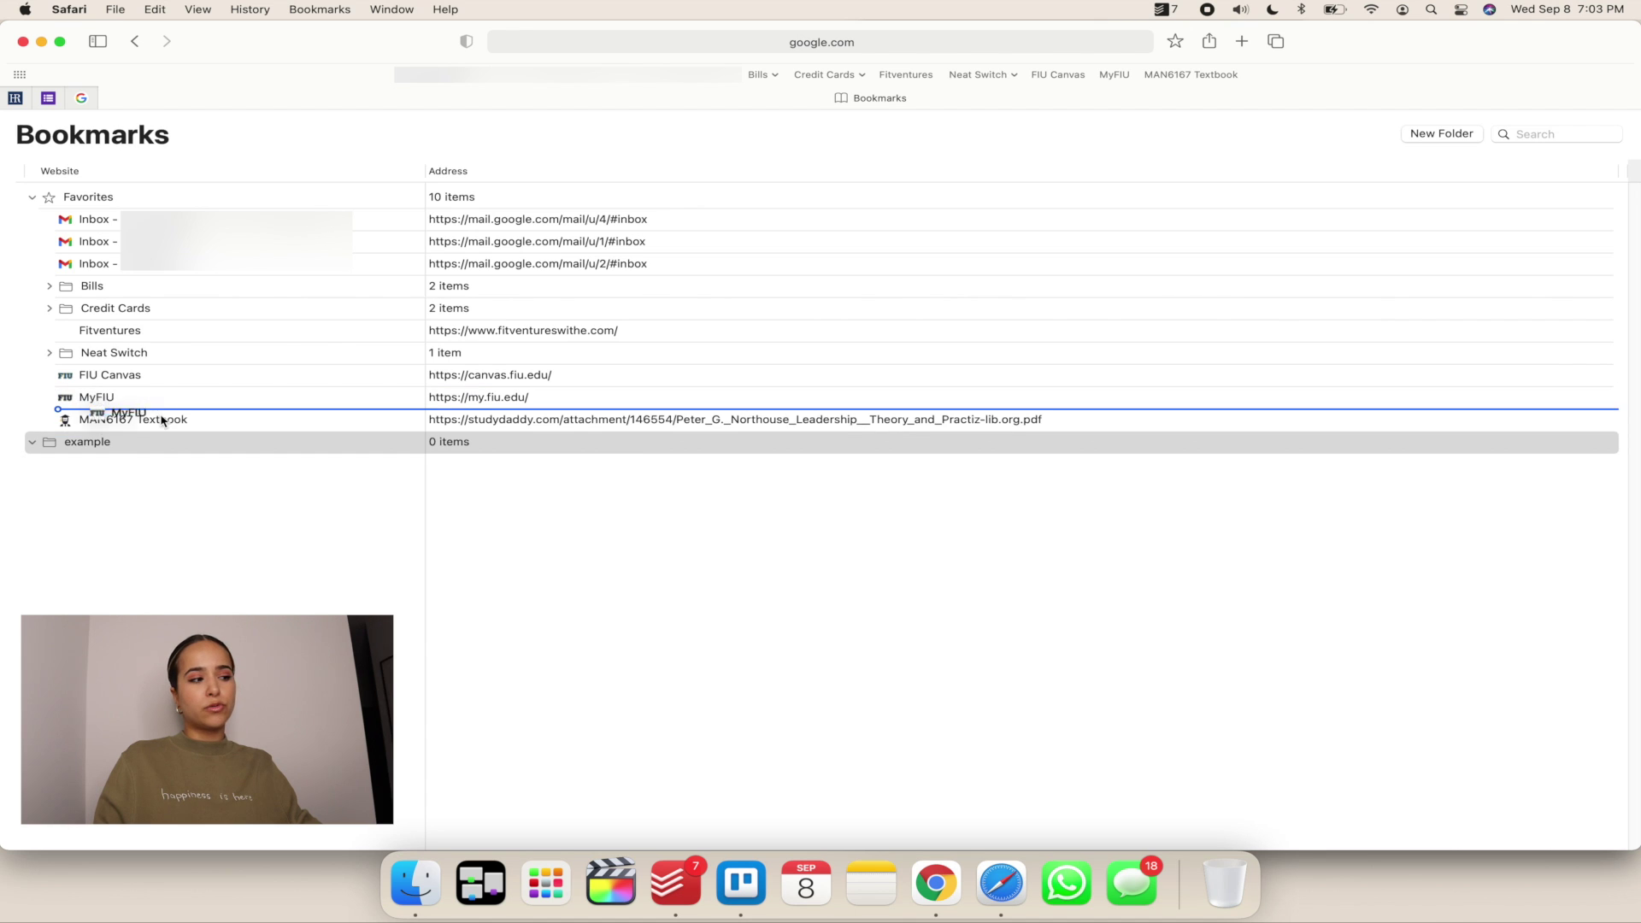
{"action": "key", "text": "Delete"}
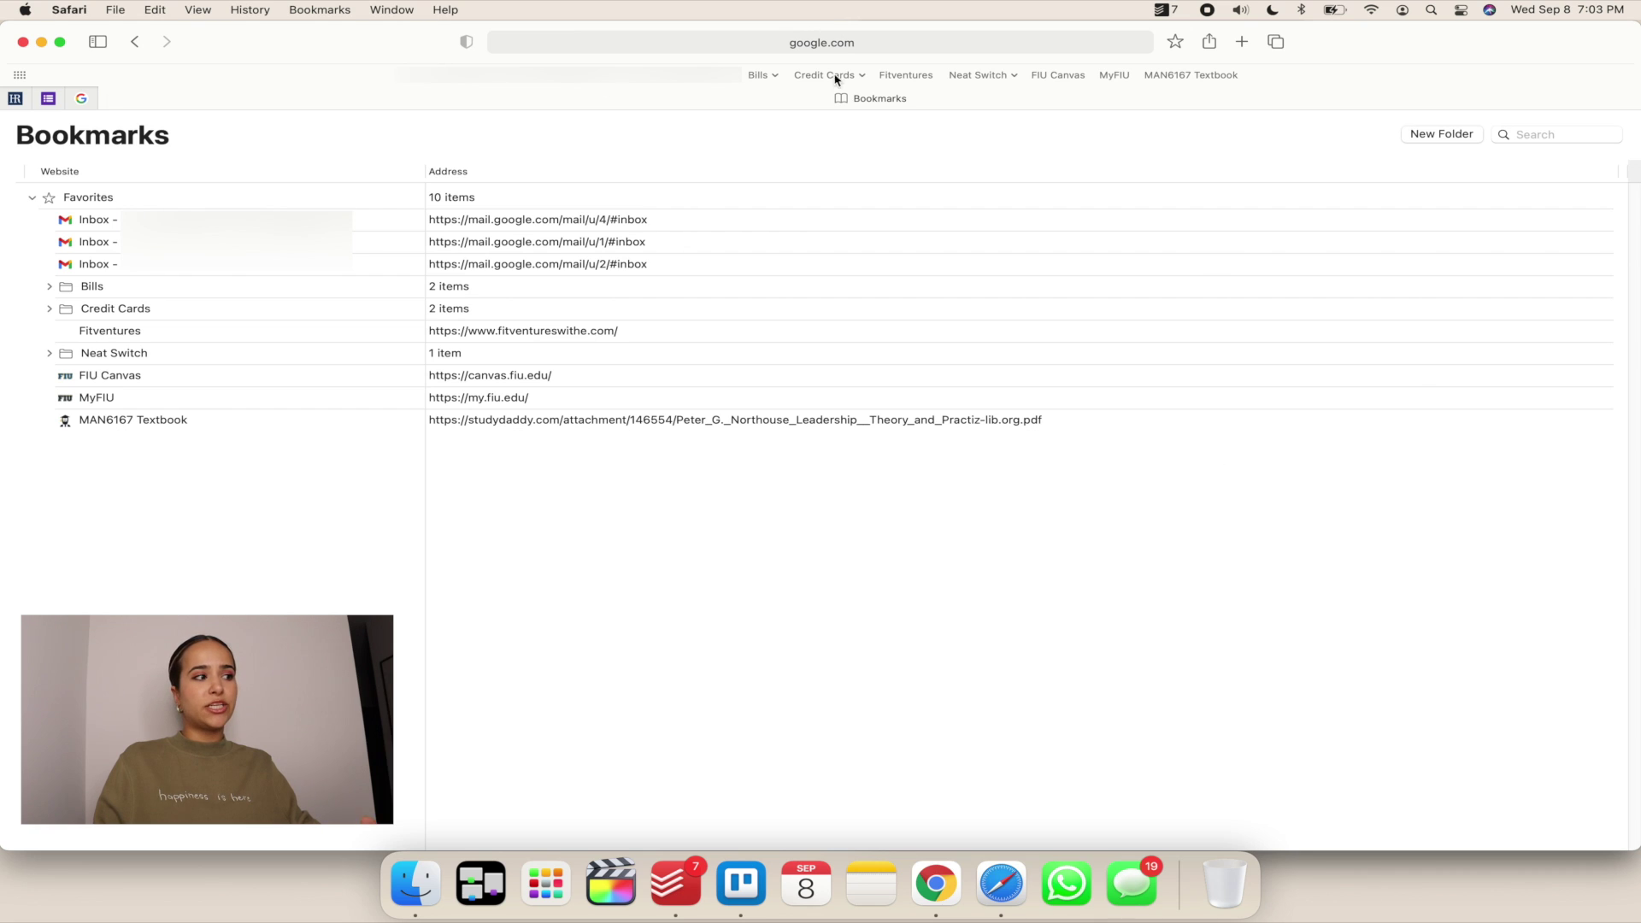
Step: Close the Safari window, switch to Google Chrome and open the customization options of the new tab page
{"action": "left_click", "coordinate": [23, 43]}
{"action": "left_click", "coordinate": [920, 864]}
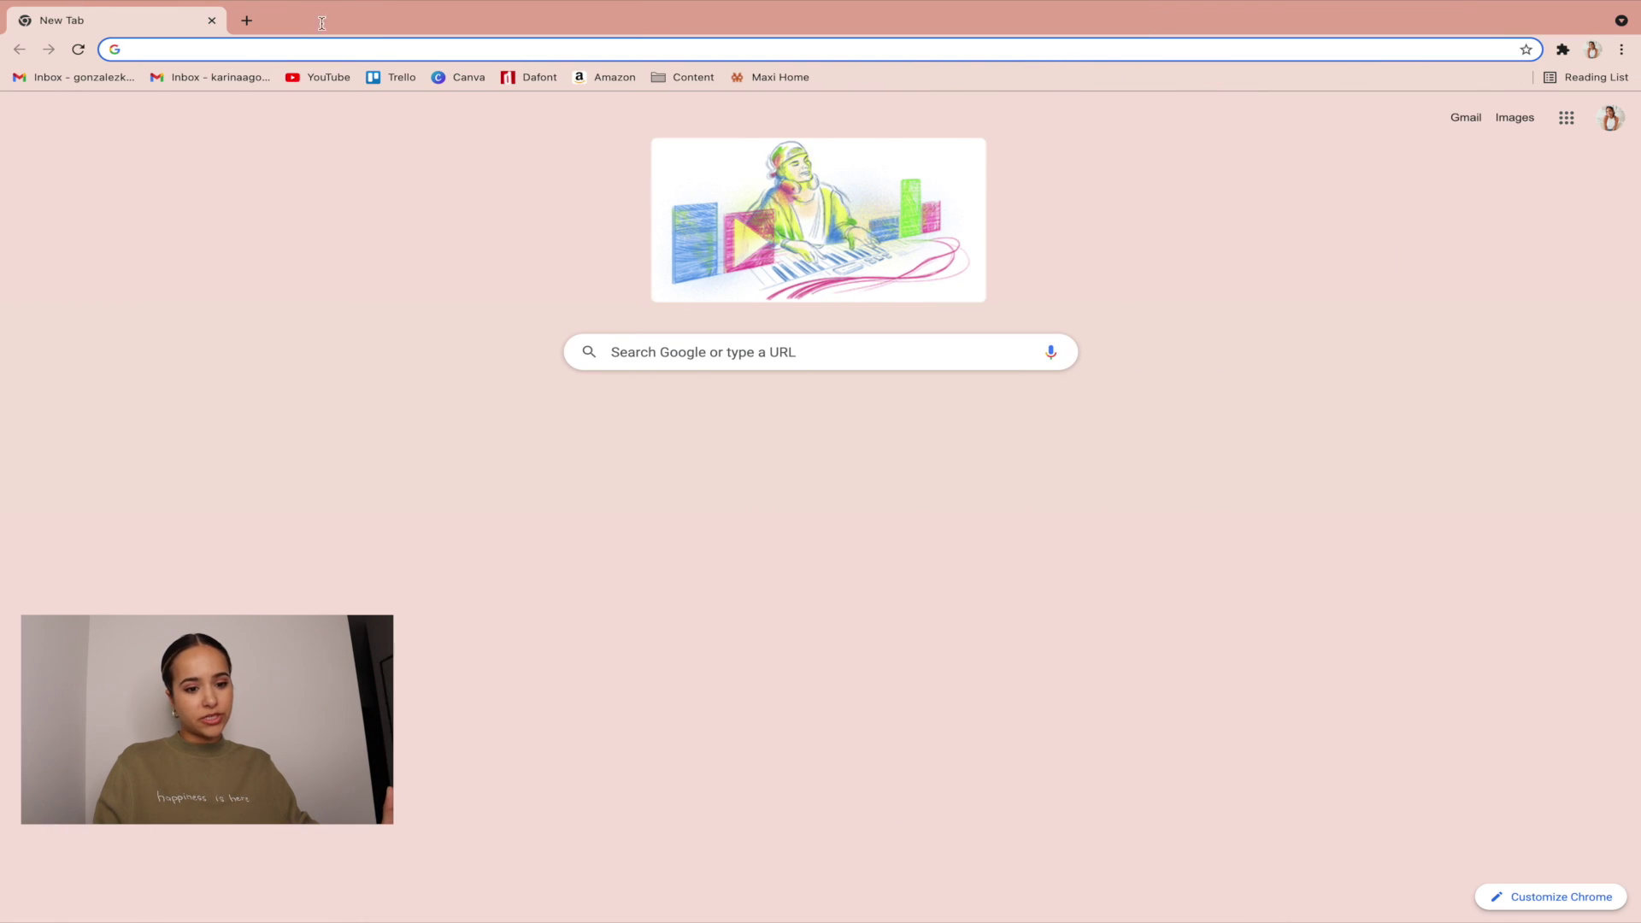
{"action": "left_click", "coordinate": [1553, 903]}
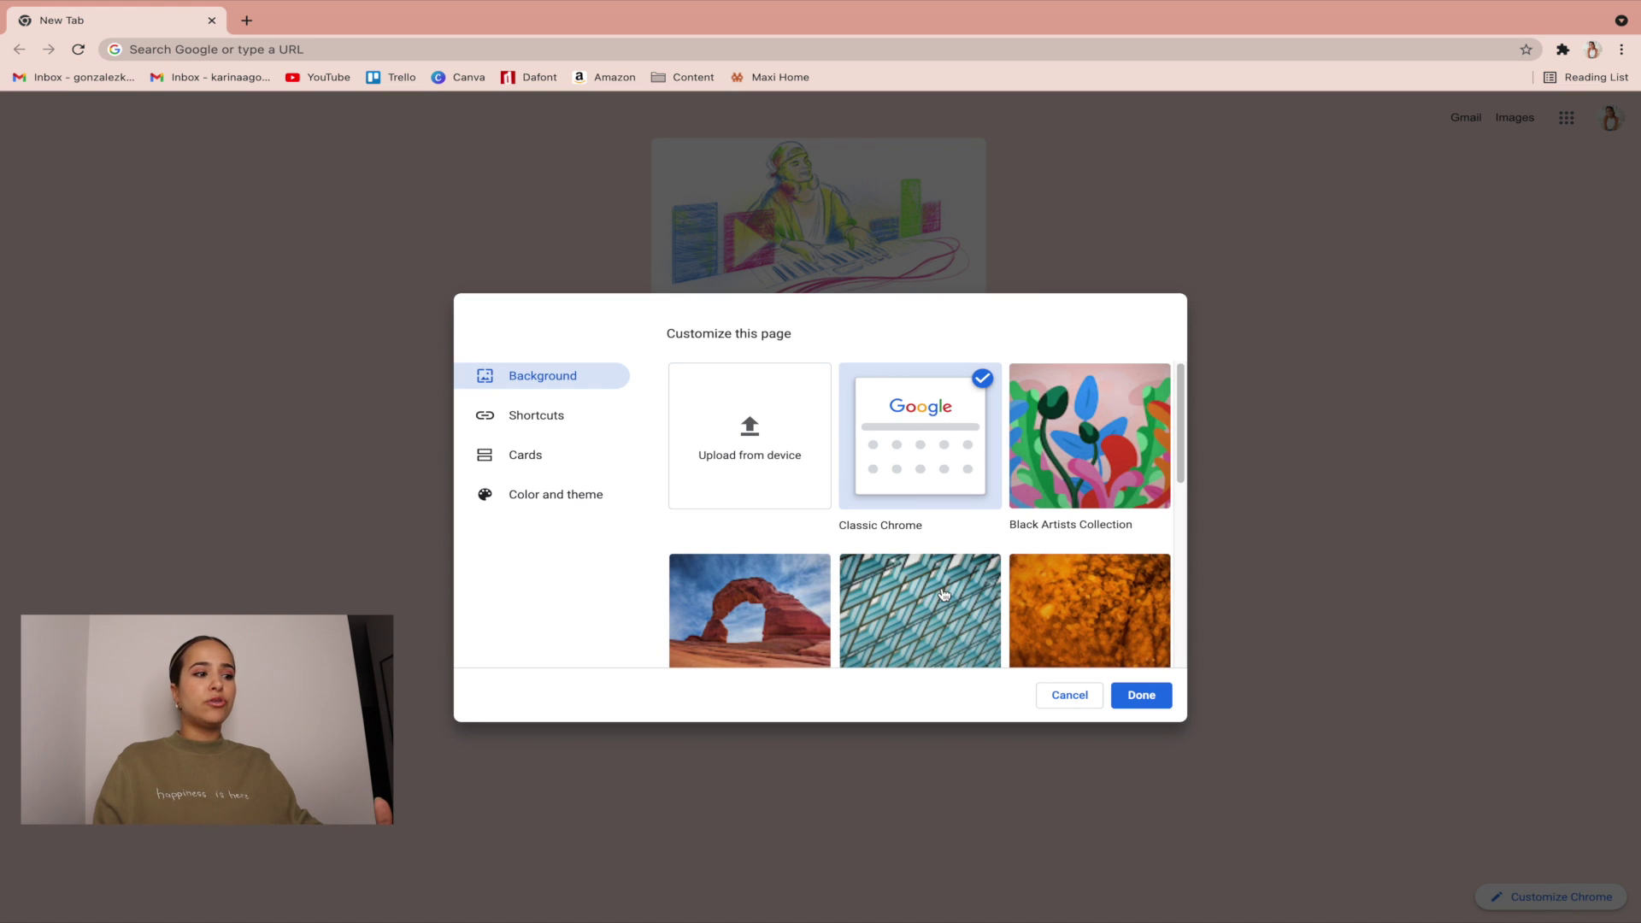
Step: Review the Shortcuts, Cards, and Color and theme options for the new tab page
{"action": "left_click", "coordinate": [590, 418]}
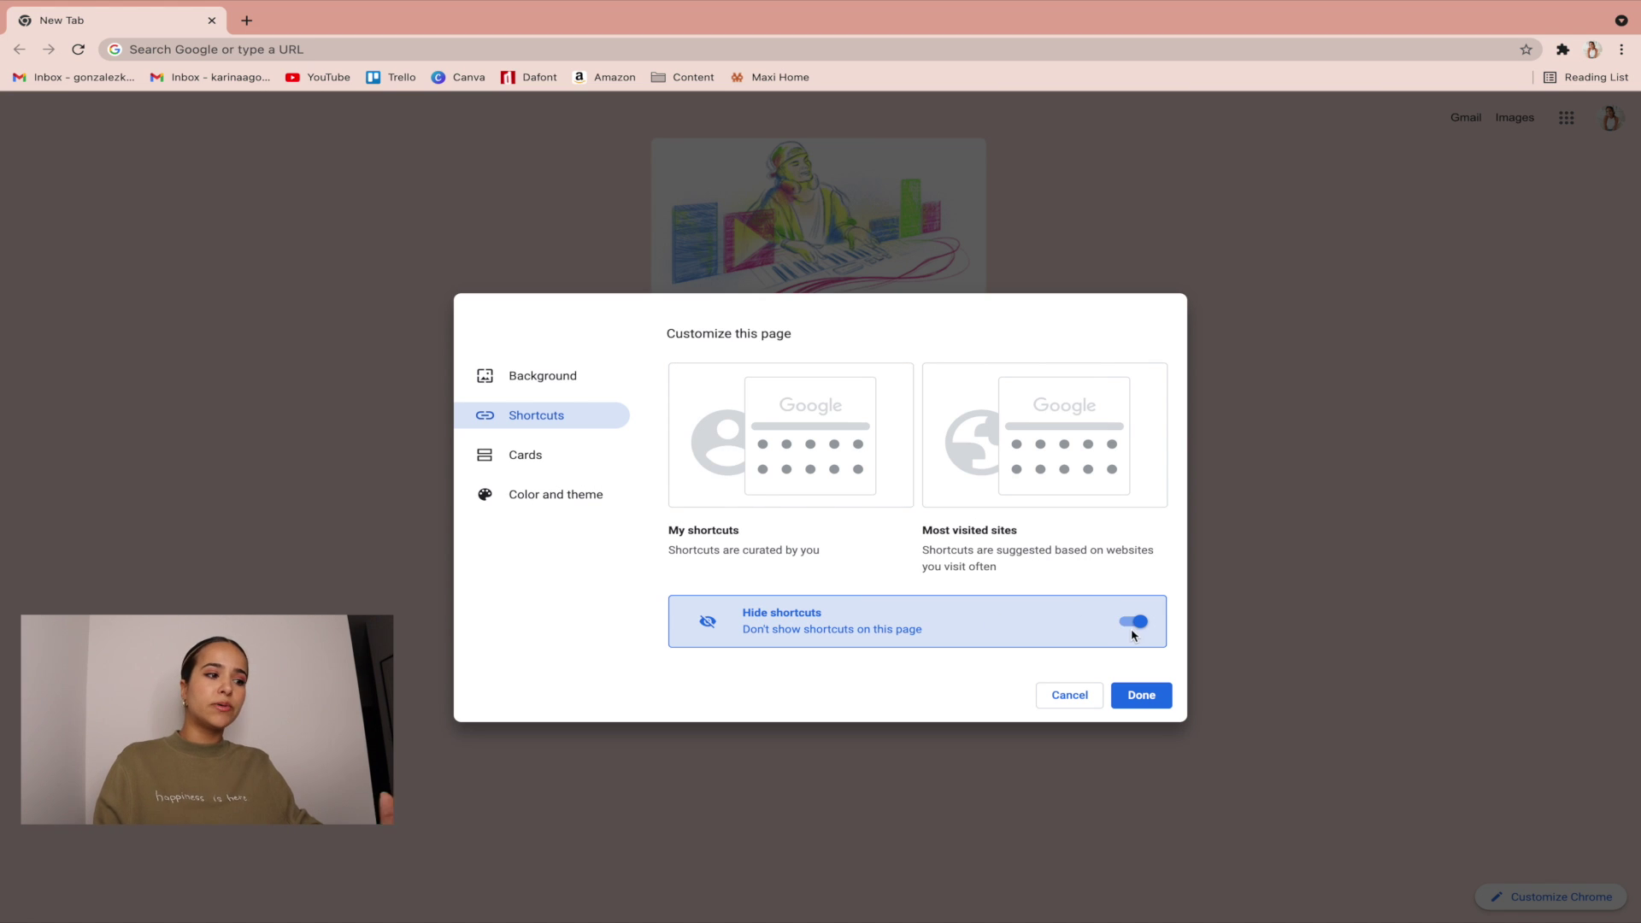
{"action": "left_click", "coordinate": [568, 461]}
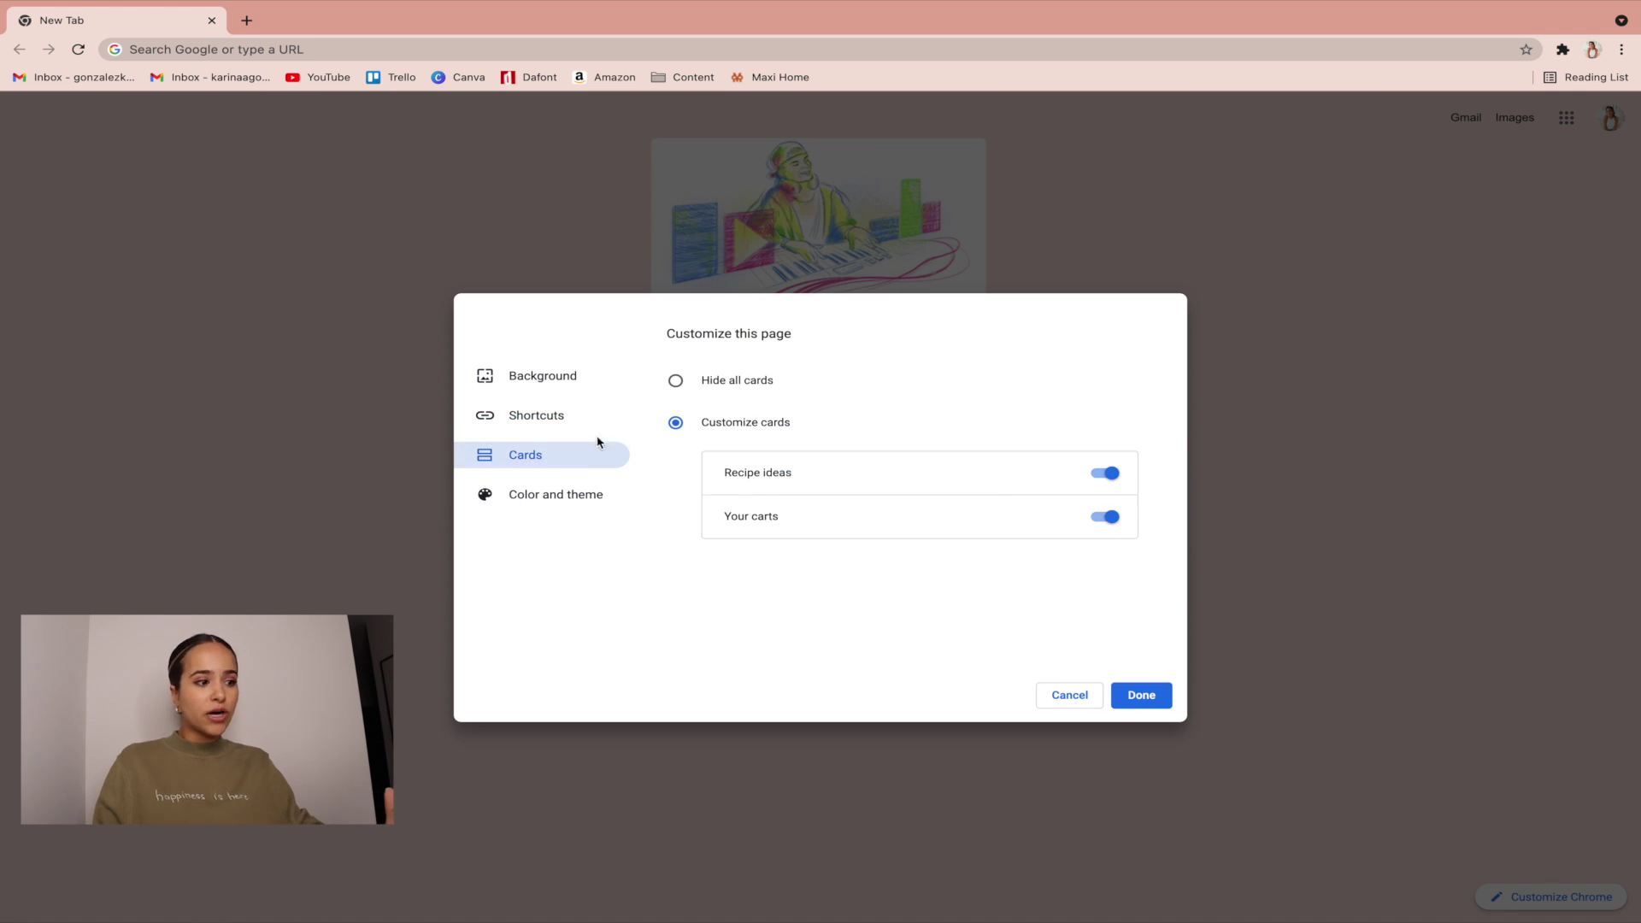
{"action": "left_click", "coordinate": [562, 497]}
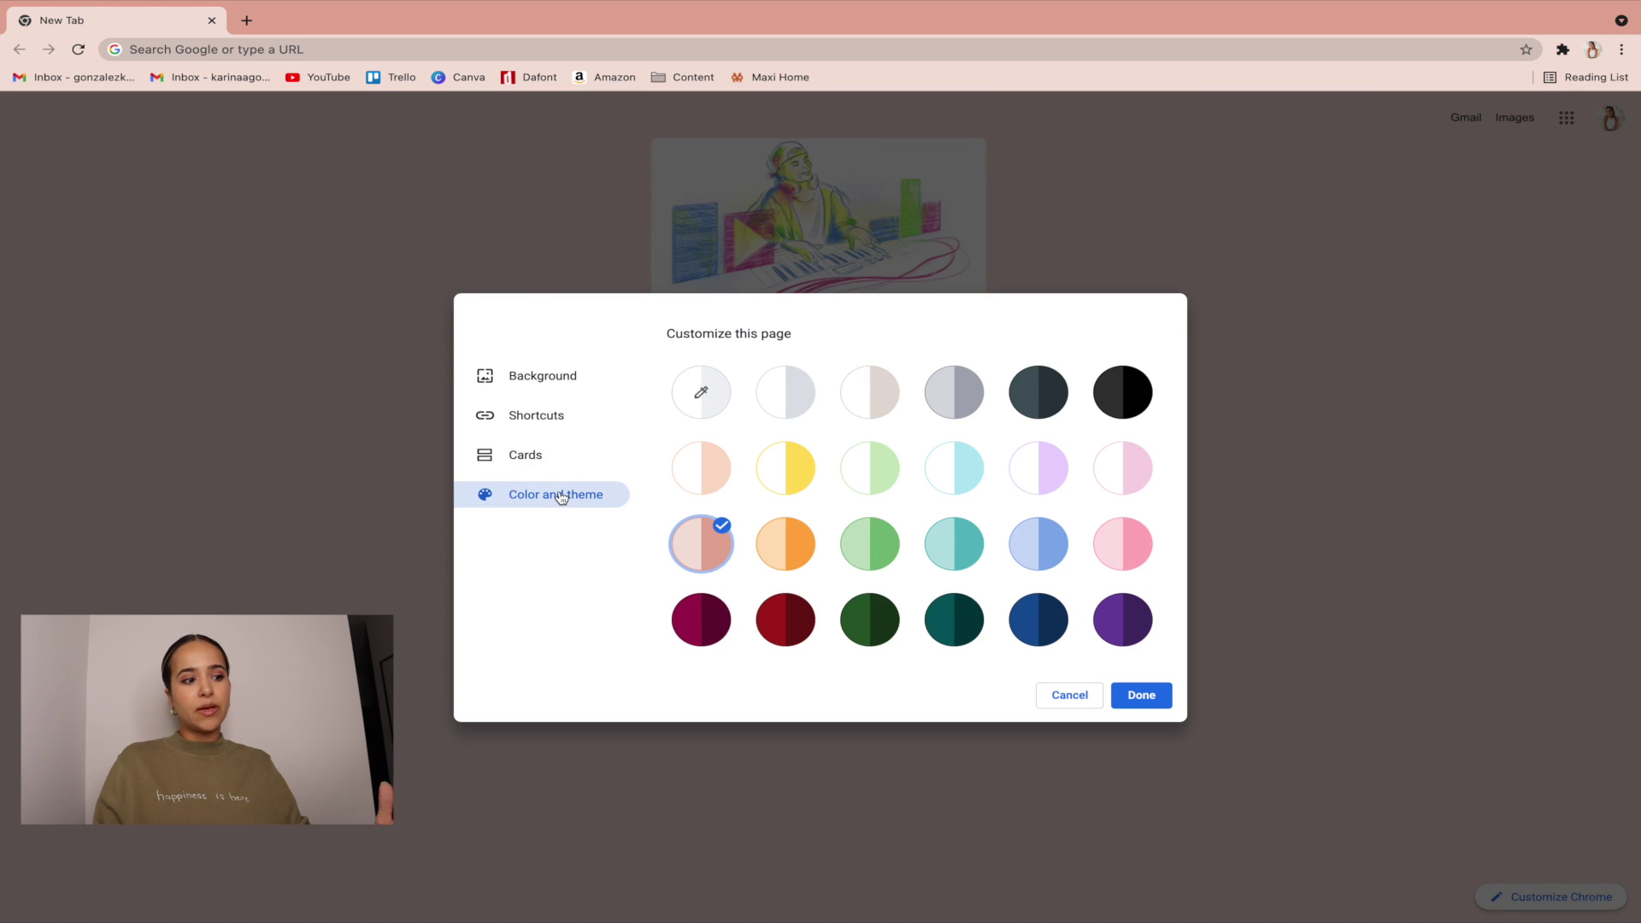
Step: Try the orange and green color themes, choose Beige again and apply the page customization
{"action": "left_click", "coordinate": [785, 543]}
{"action": "left_click", "coordinate": [870, 543]}
{"action": "left_click", "coordinate": [701, 544]}
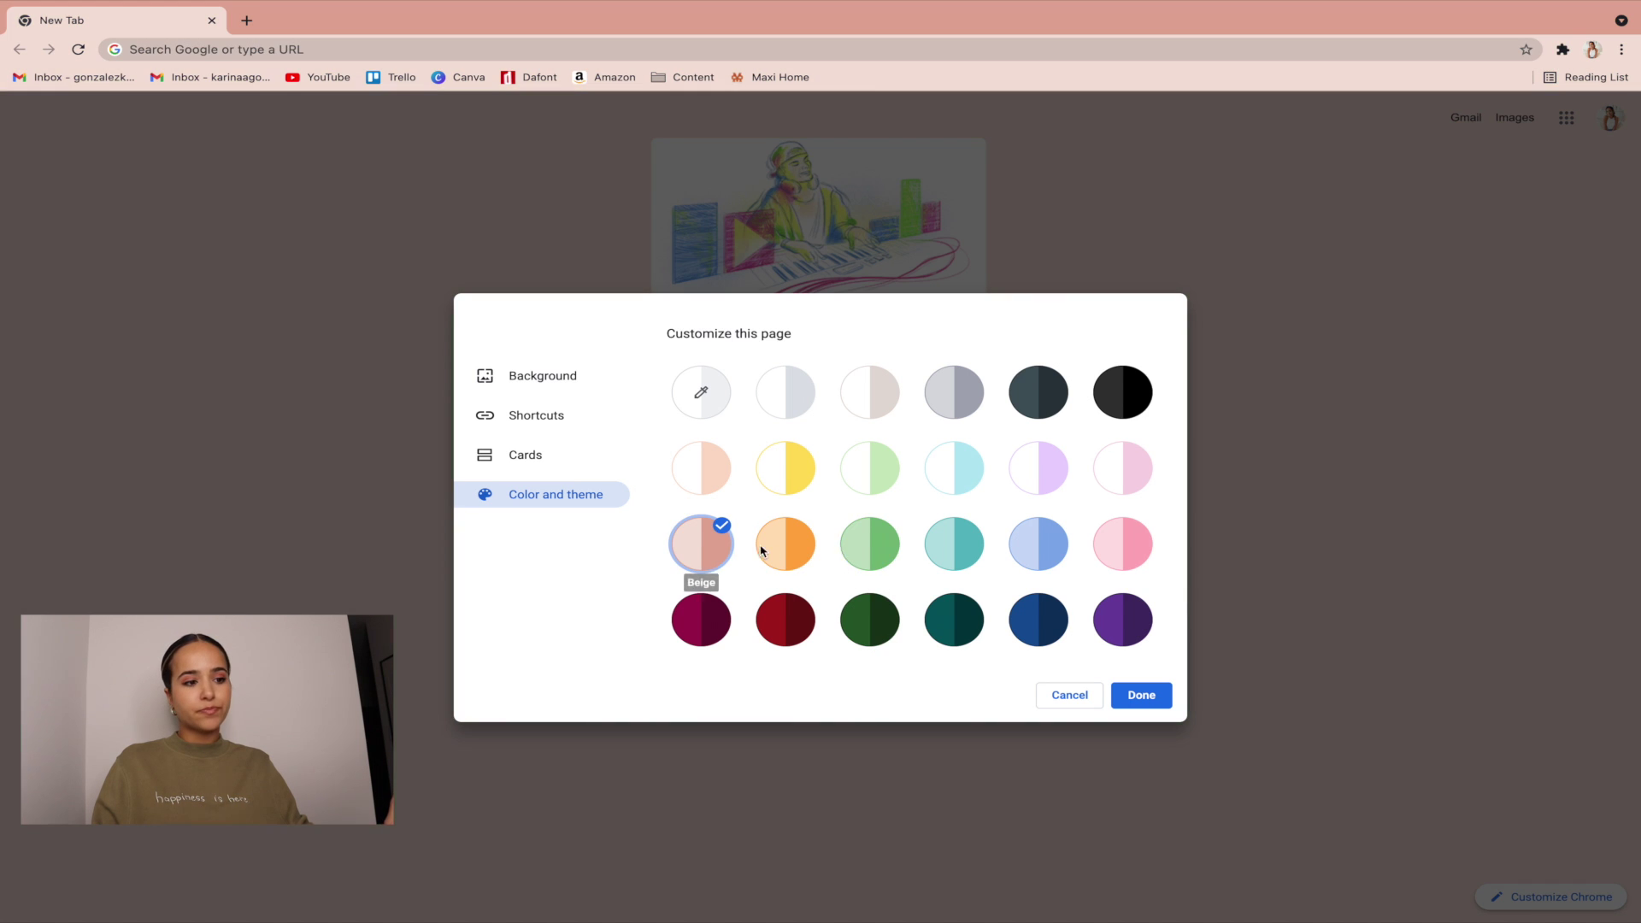
{"action": "left_click", "coordinate": [1139, 694]}
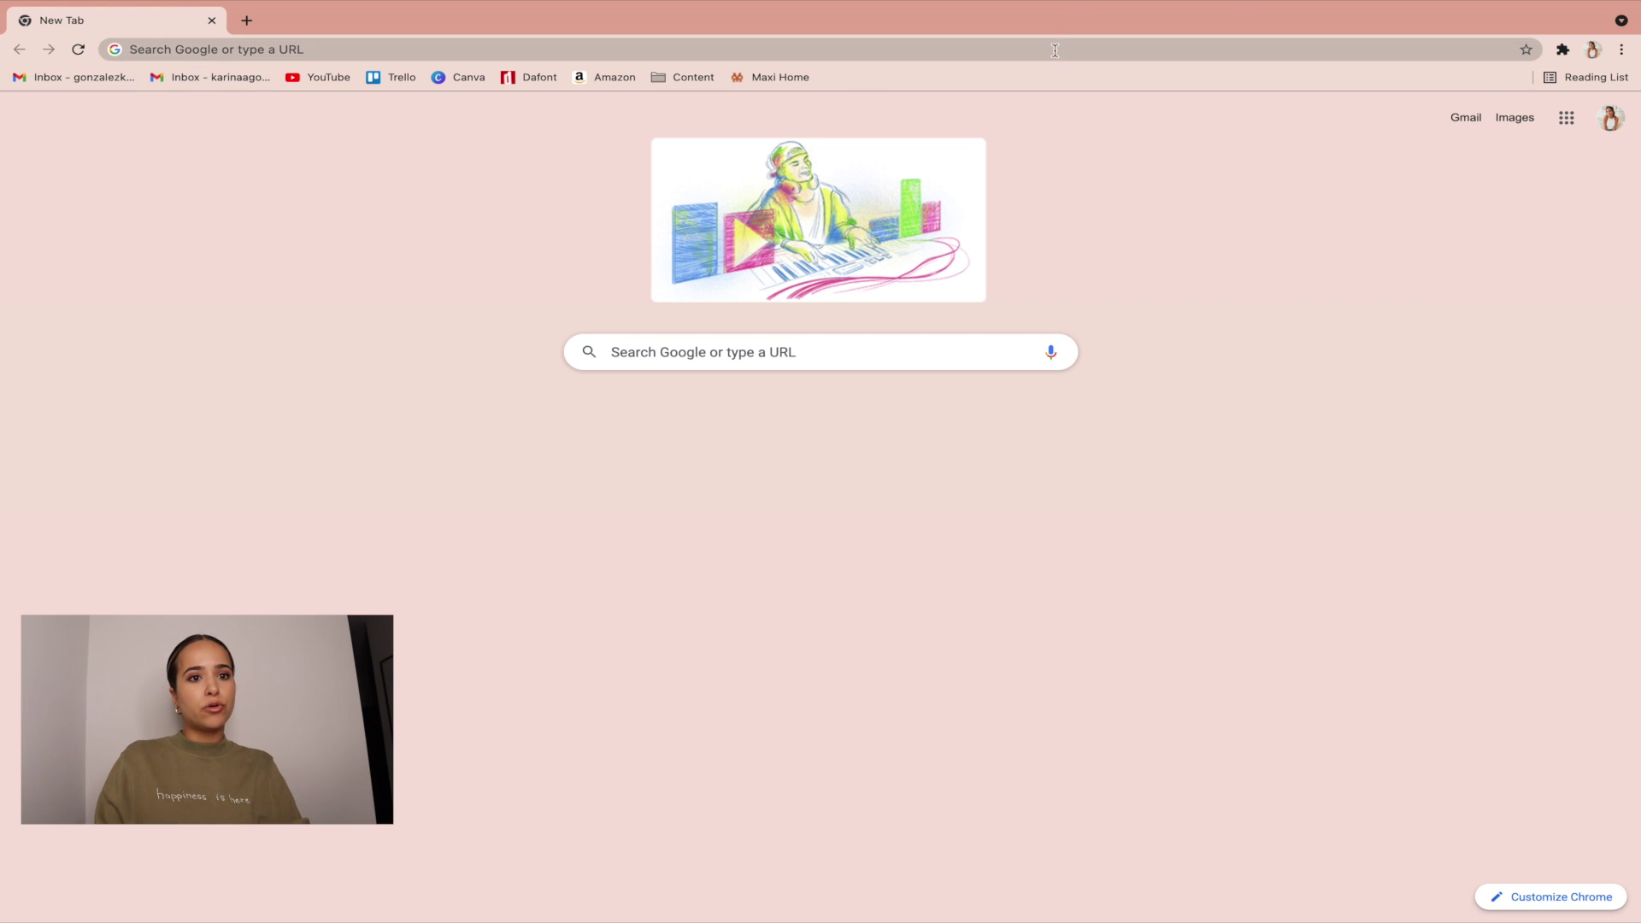
Step: Bookmark the current new tab page on the bookmarks bar under the name Example
{"action": "left_click", "coordinate": [1624, 50]}
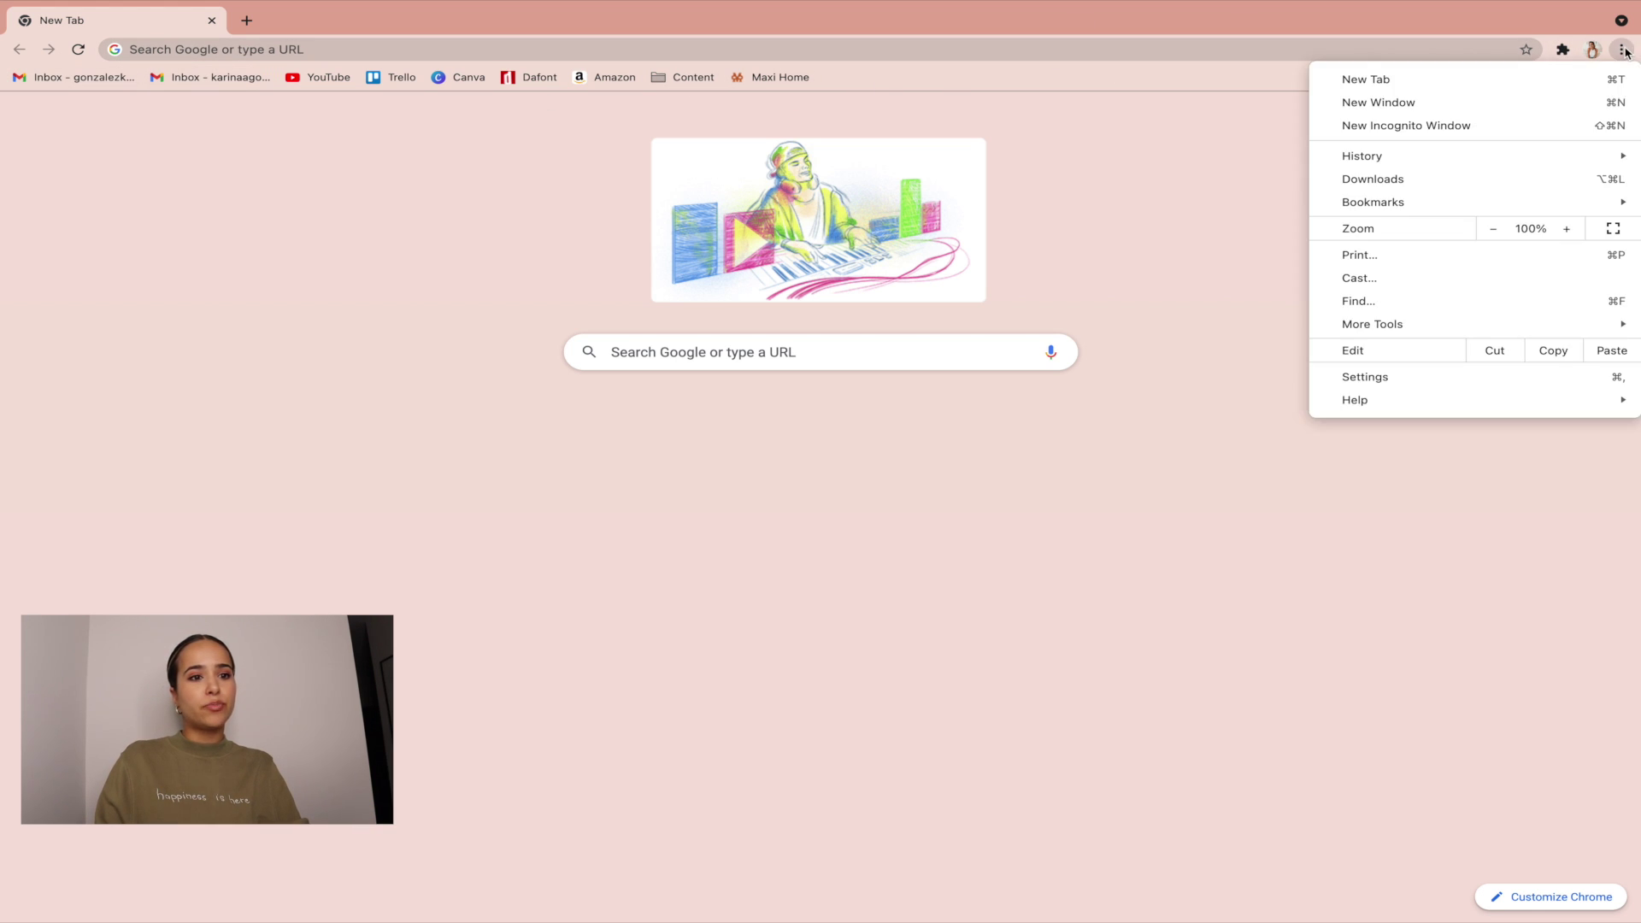
{"action": "mouse_move", "coordinate": [1461, 209]}
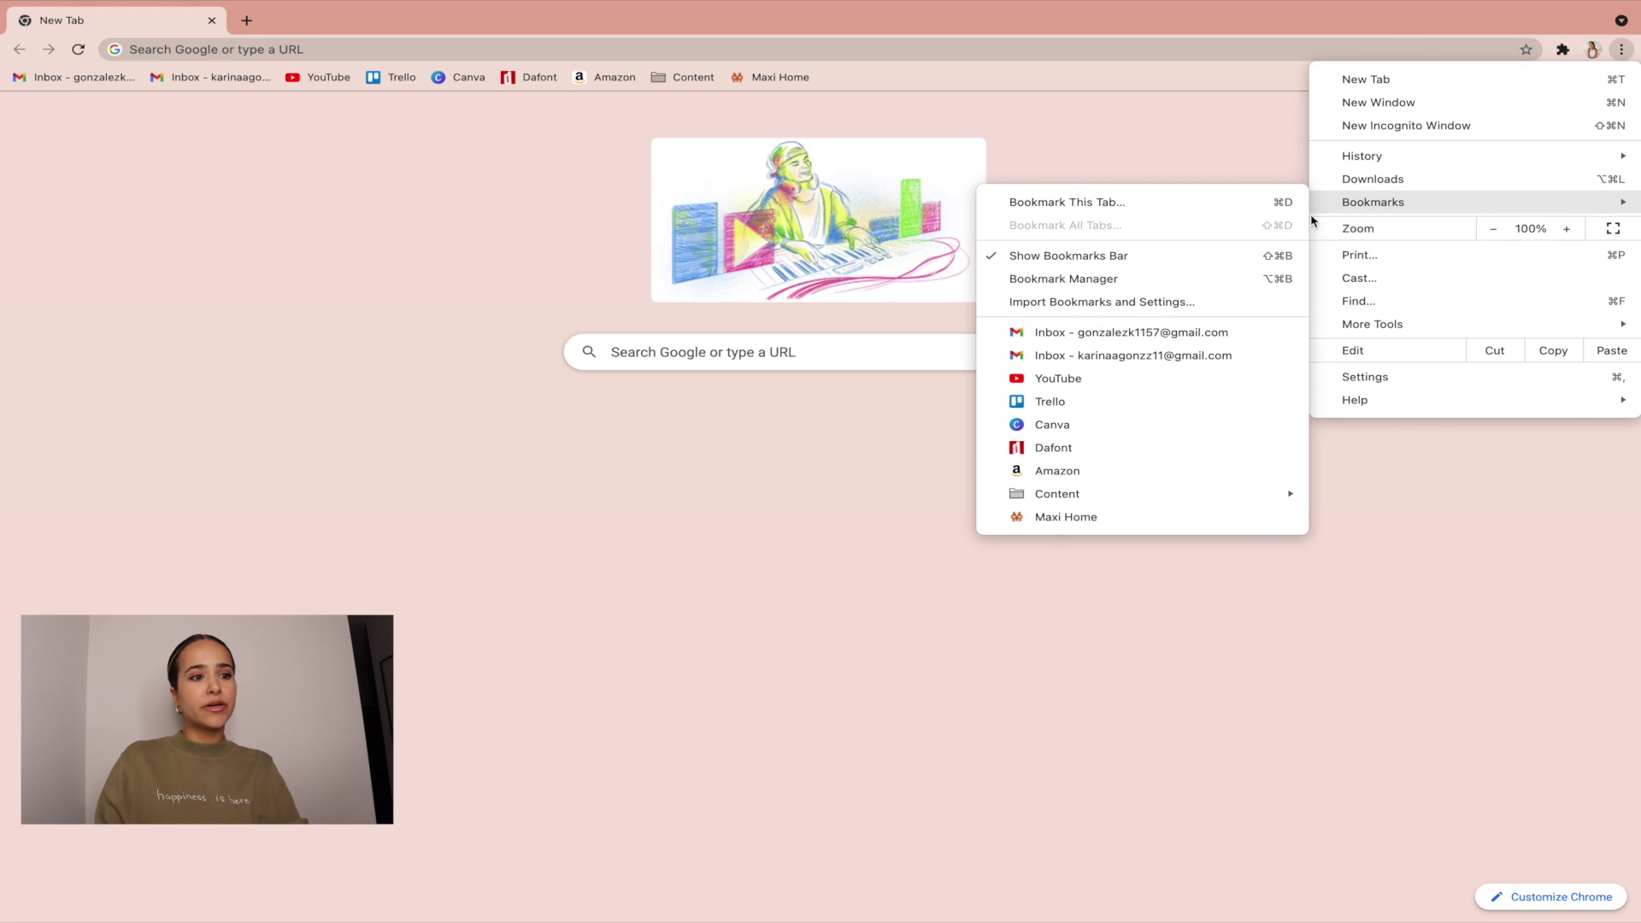
{"action": "left_click", "coordinate": [1184, 204]}
{"action": "type", "text": "Example"}
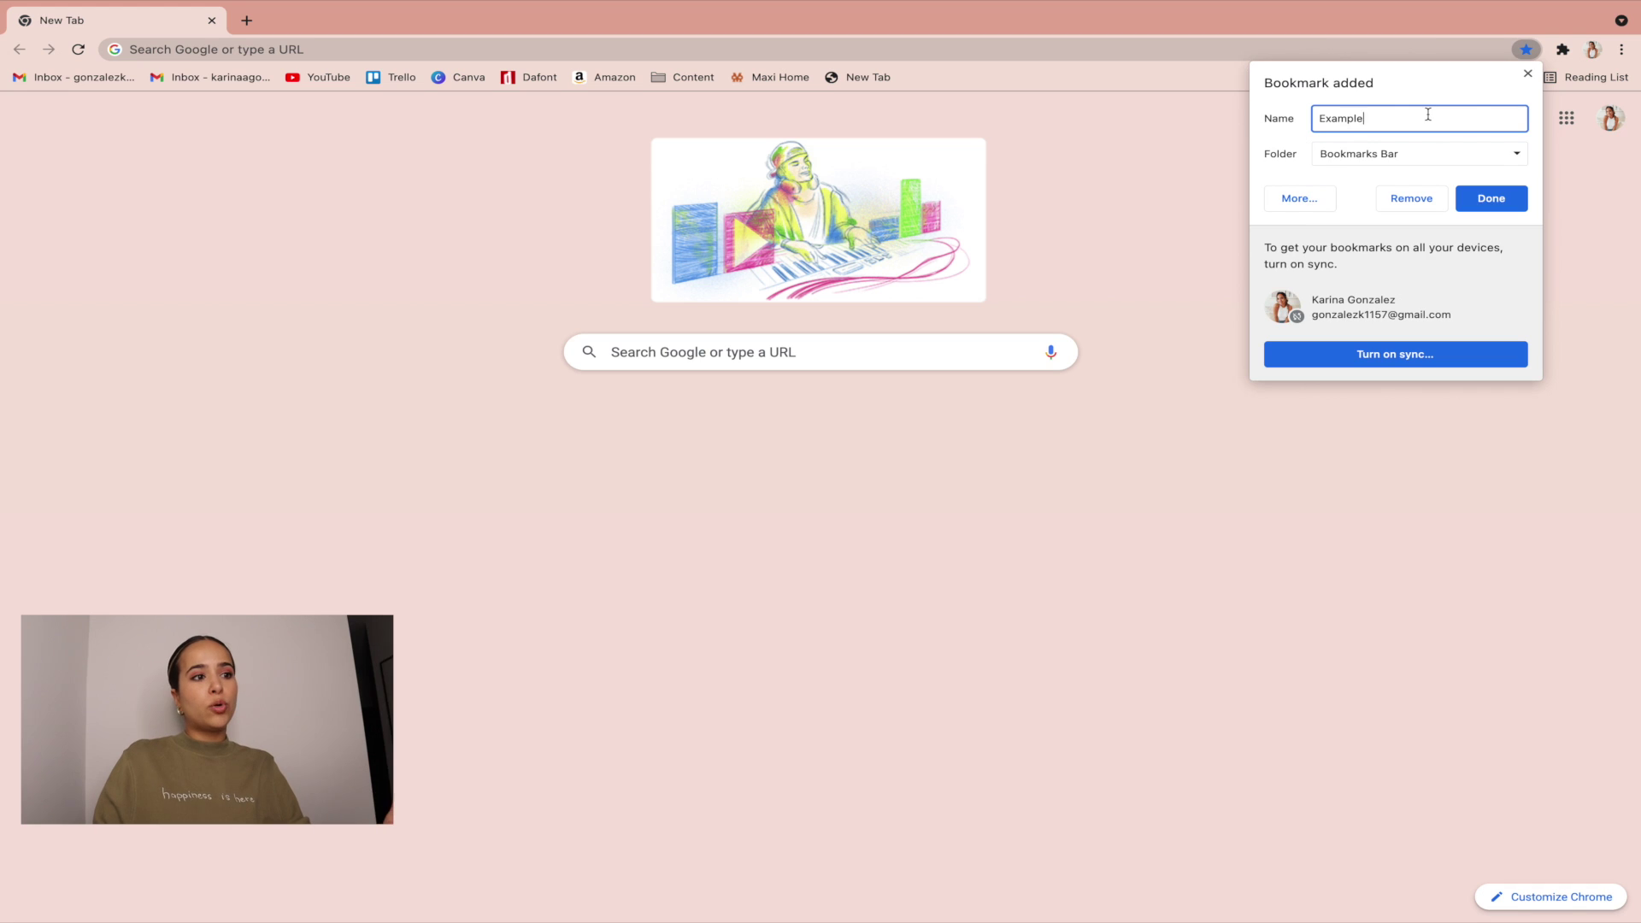
{"action": "key", "text": "Return"}
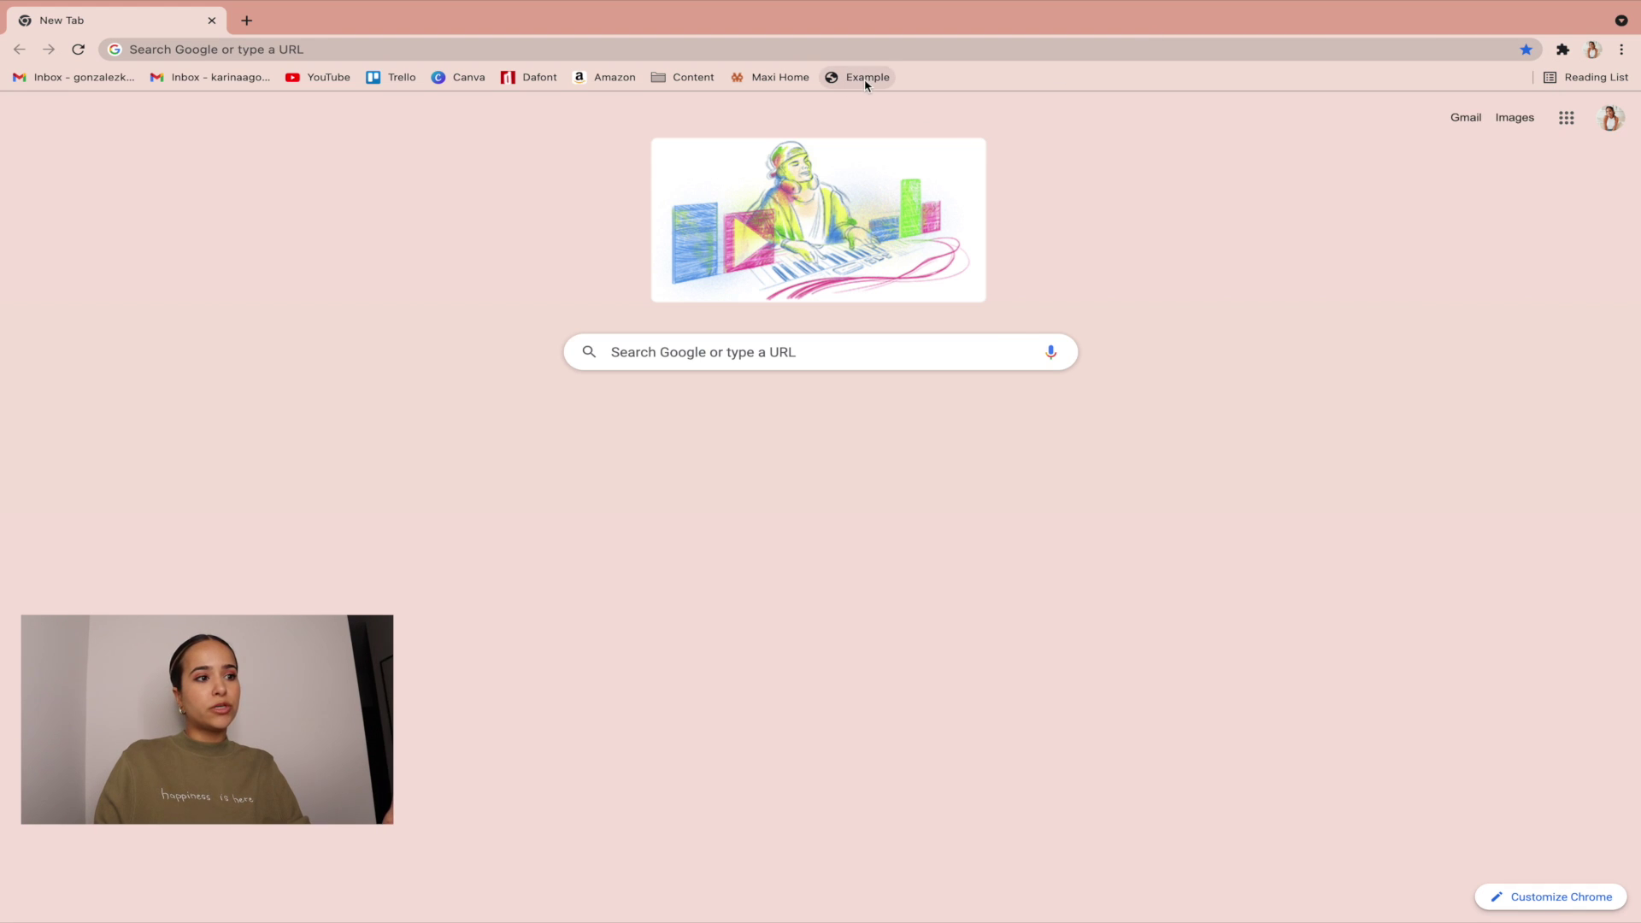
Step: Add a folder named Example to the bookmarks bar
{"action": "right_click", "coordinate": [972, 78]}
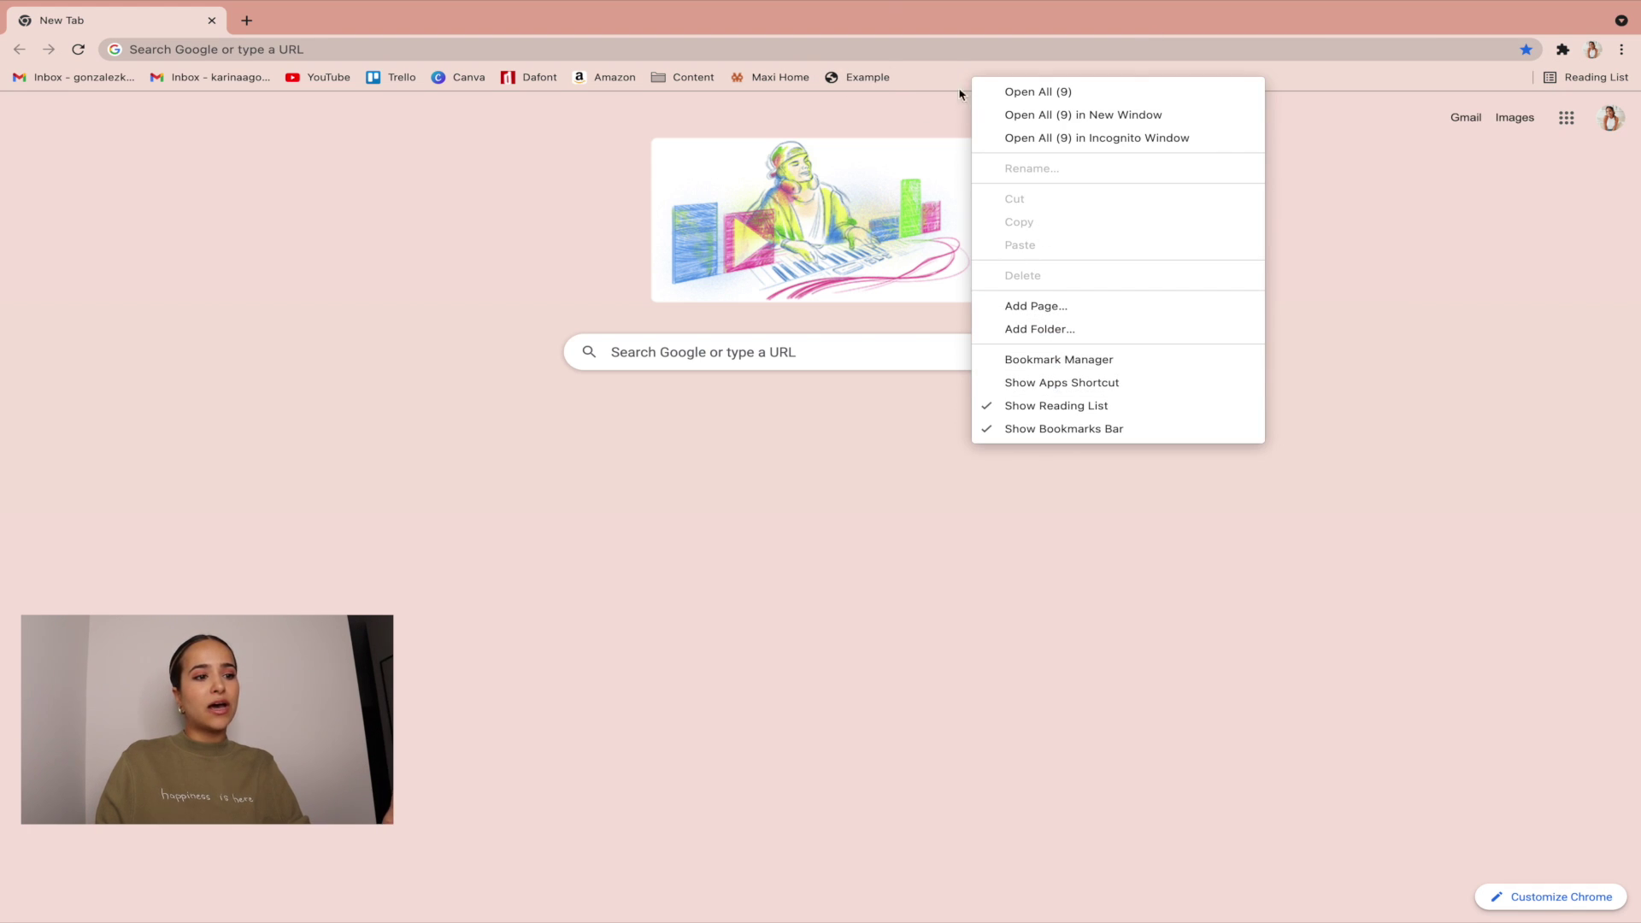
{"action": "left_click", "coordinate": [1041, 329]}
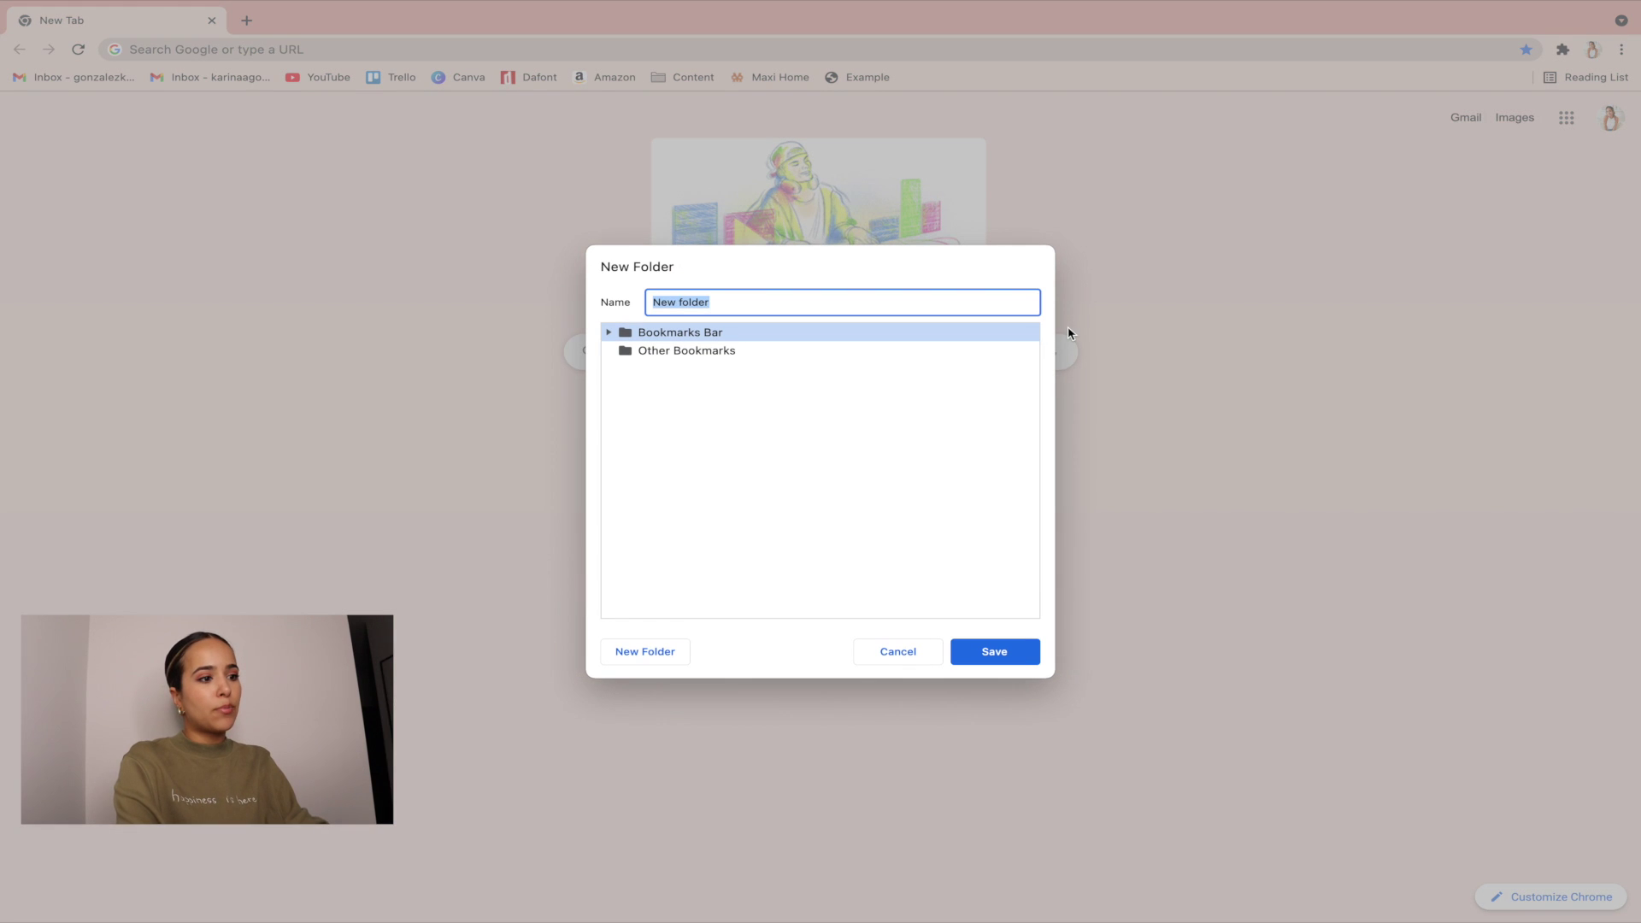
{"action": "type", "text": "Example"}
{"action": "key", "text": "Return"}
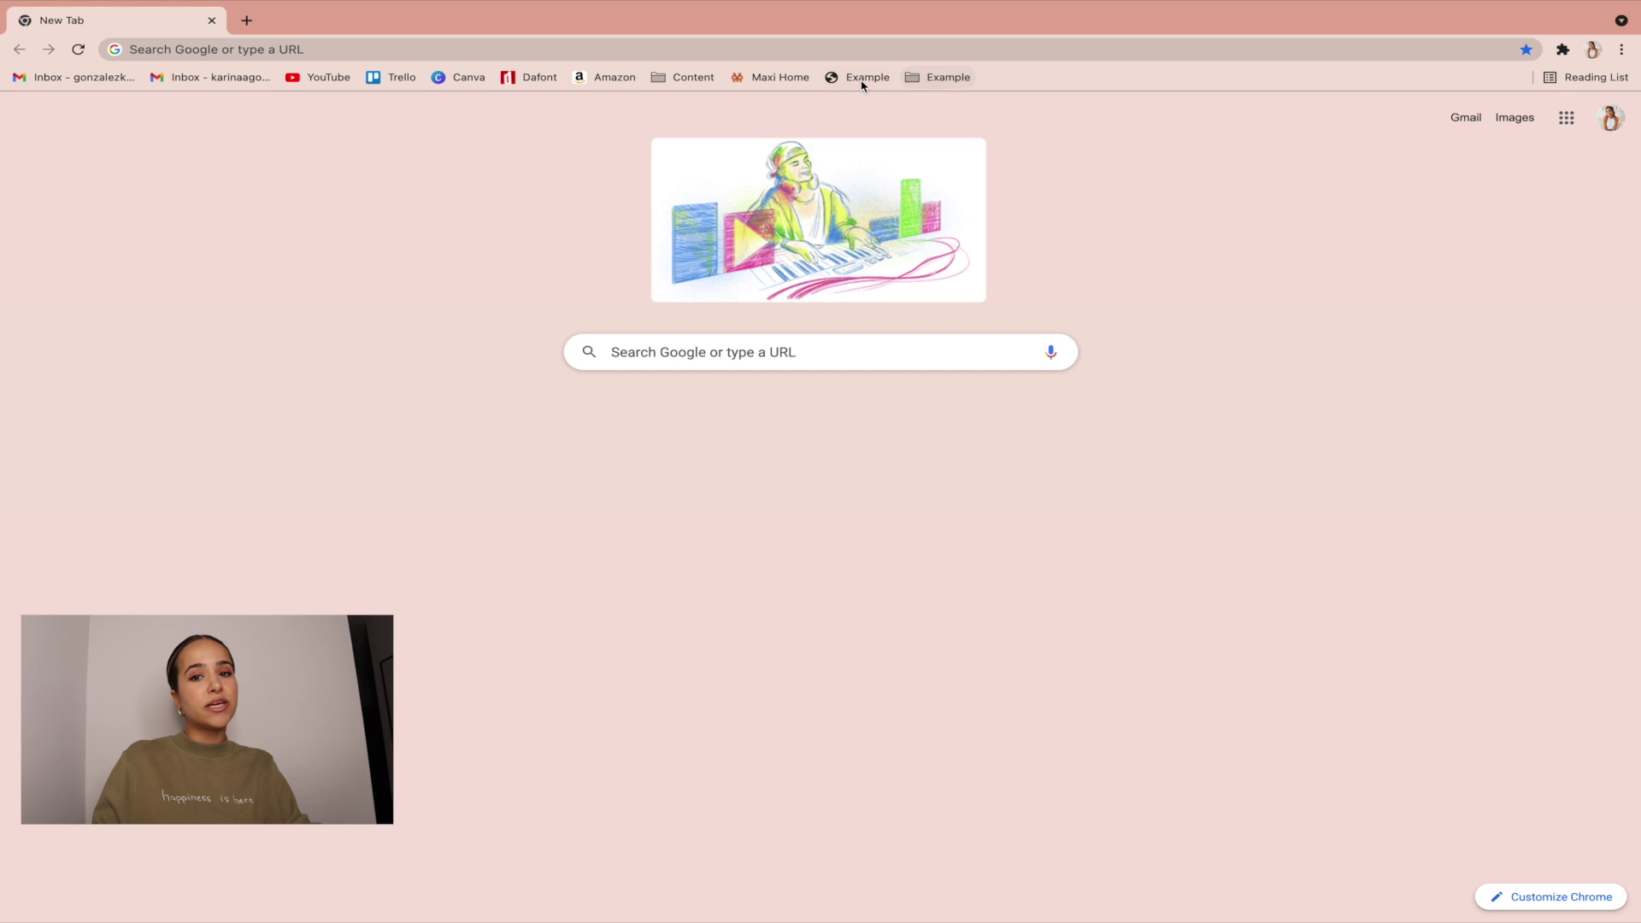
Step: Move the Example bookmark into the Example folder on the bookmarks bar and open that folder
{"action": "left_click", "coordinate": [925, 80]}
{"action": "left_click_drag", "start_coordinate": [925, 81], "coordinate": [924, 82]}
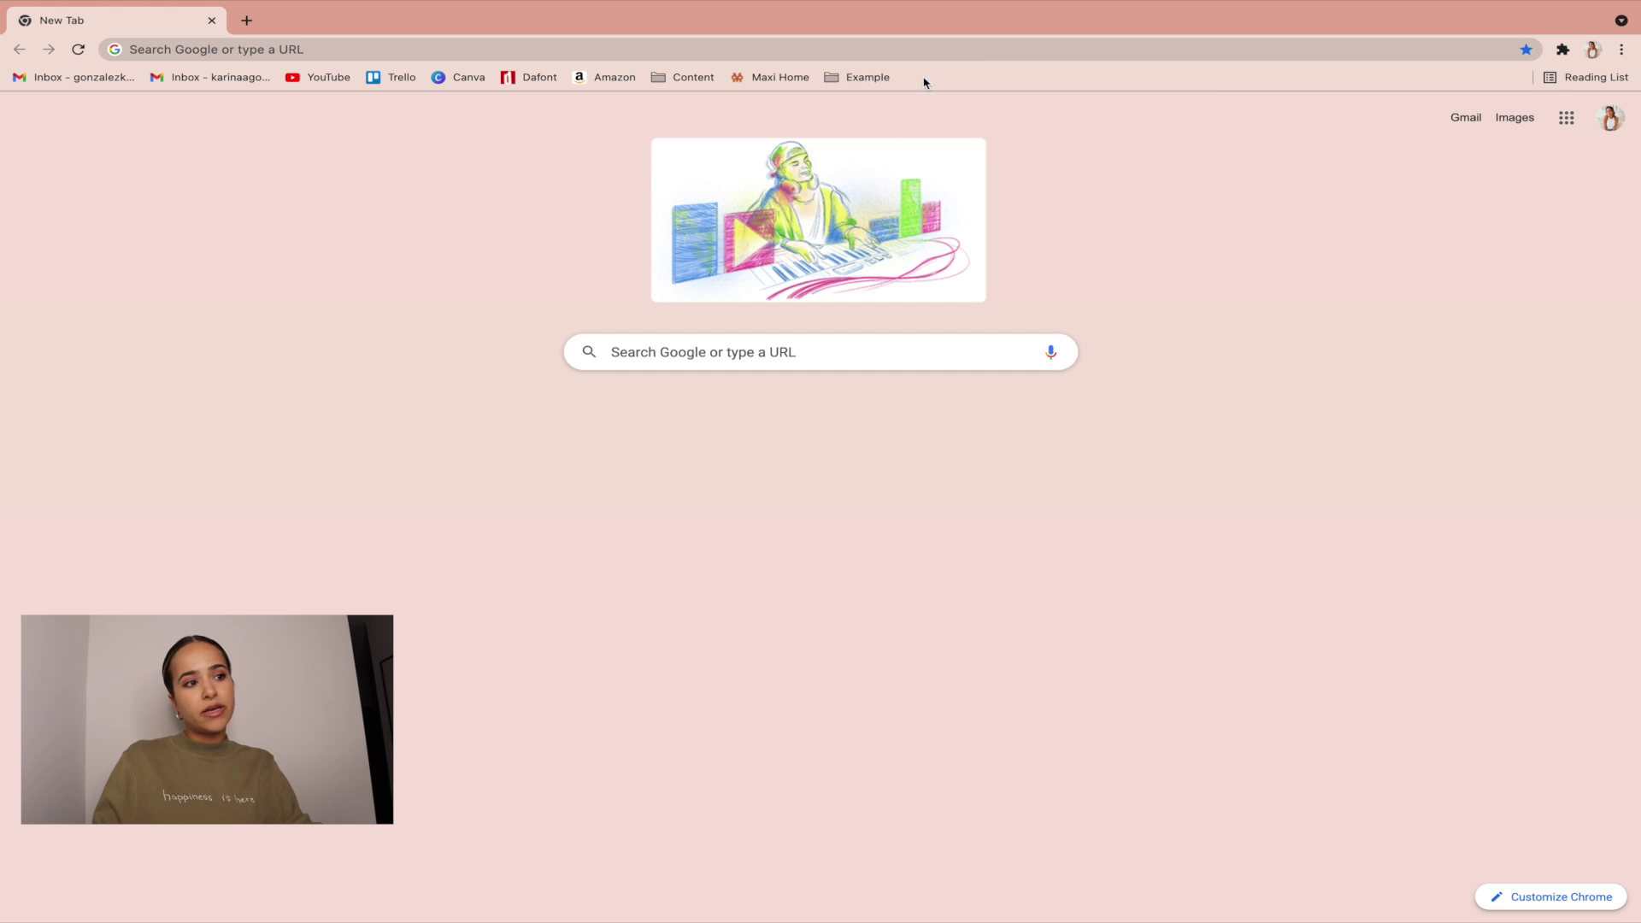
{"action": "left_click", "coordinate": [870, 81]}
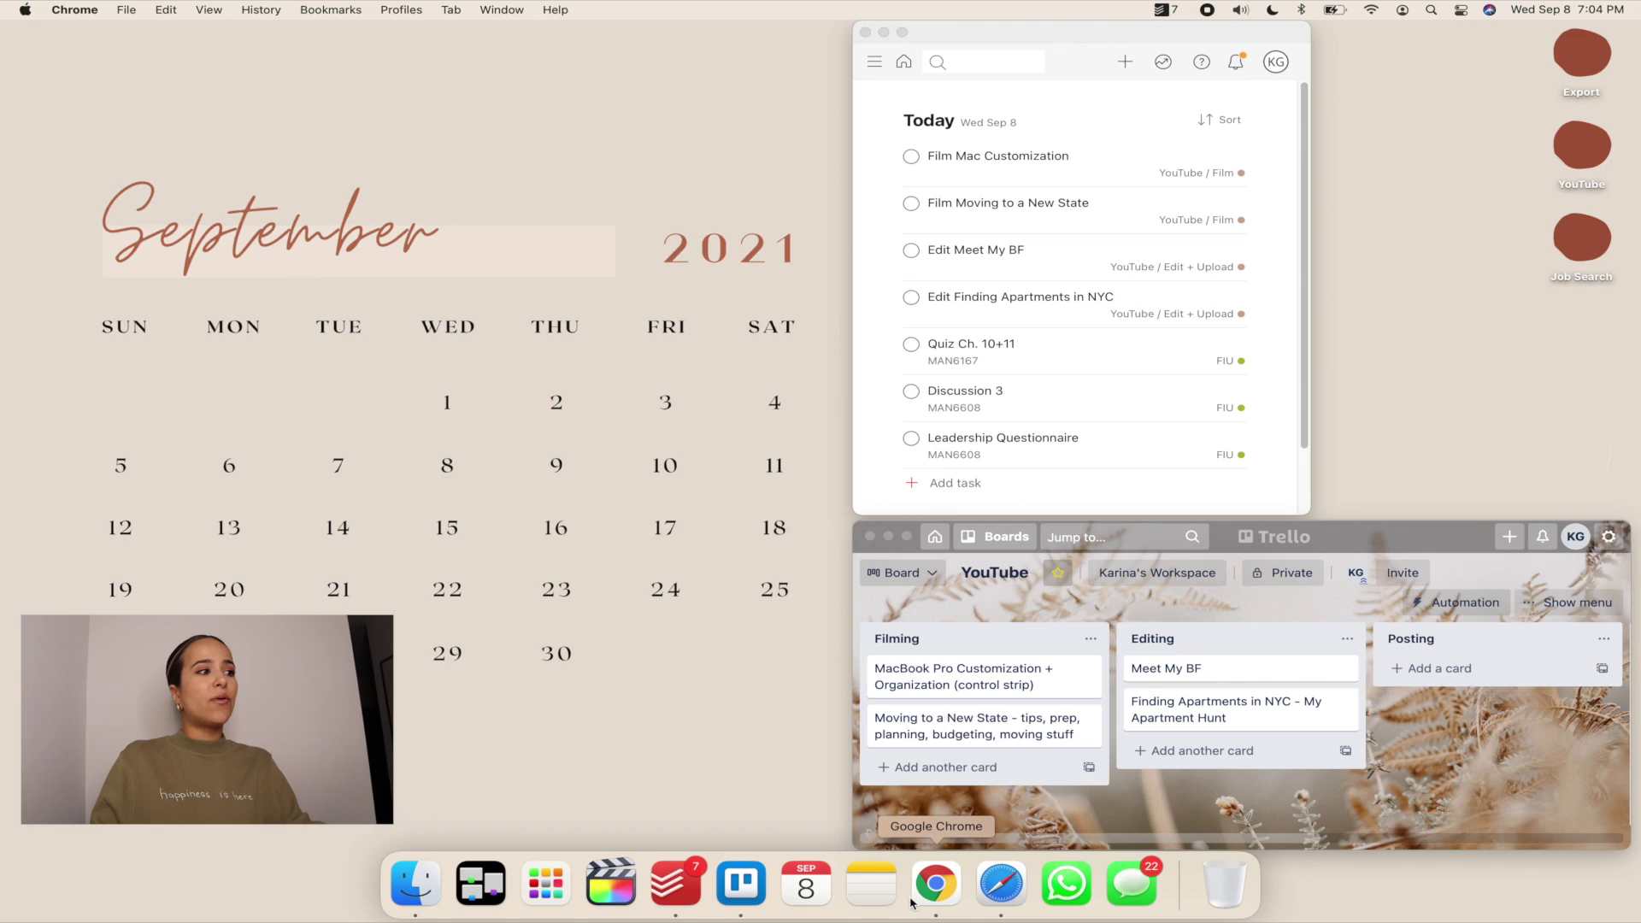
Step: Switch from the desktop back to Google Chrome with a new tab page
{"action": "left_click", "coordinate": [948, 905]}
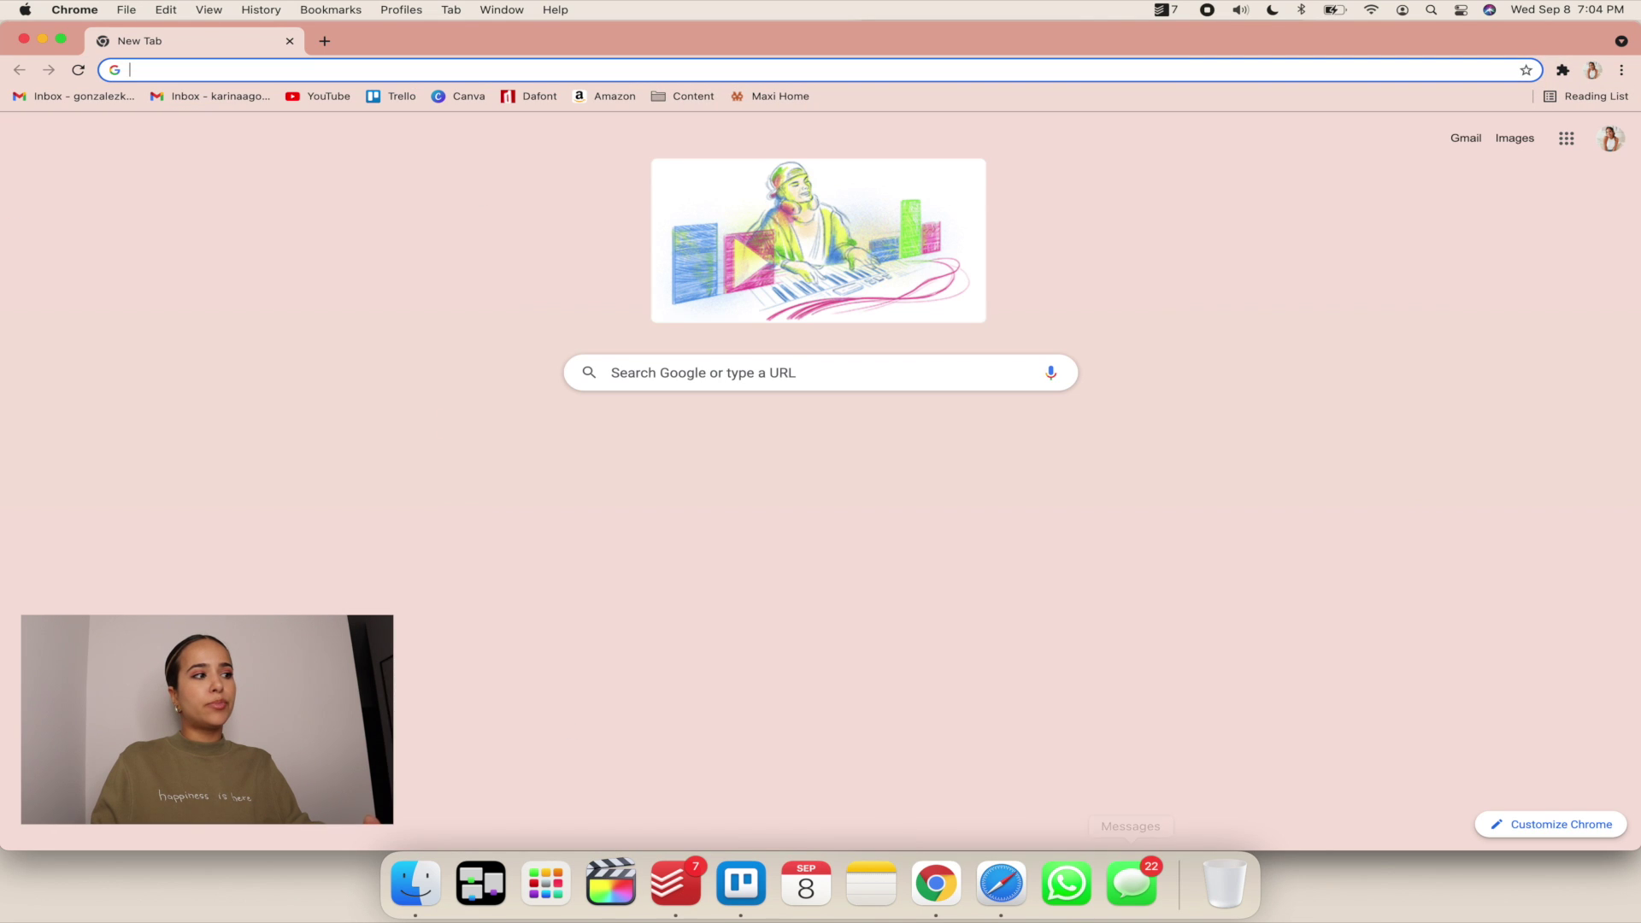